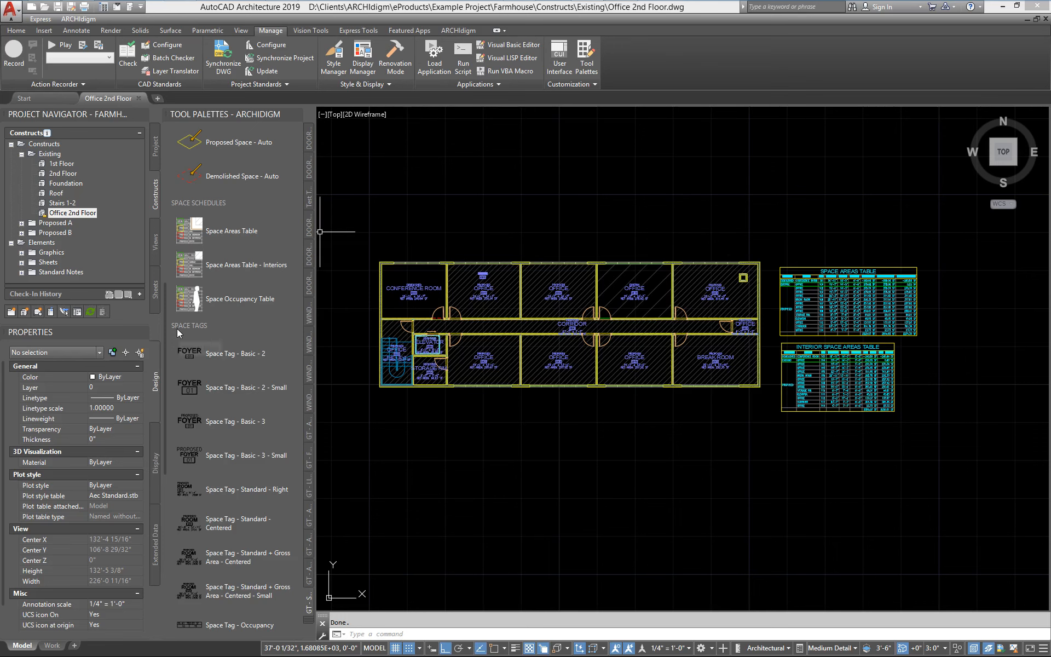
# Examine the Space Areas Table and the Interior Space Areas Table beside the floor plan, including their Height columns.
pyautogui.moveTo(165, 327); pyautogui.dragTo(171, 148)
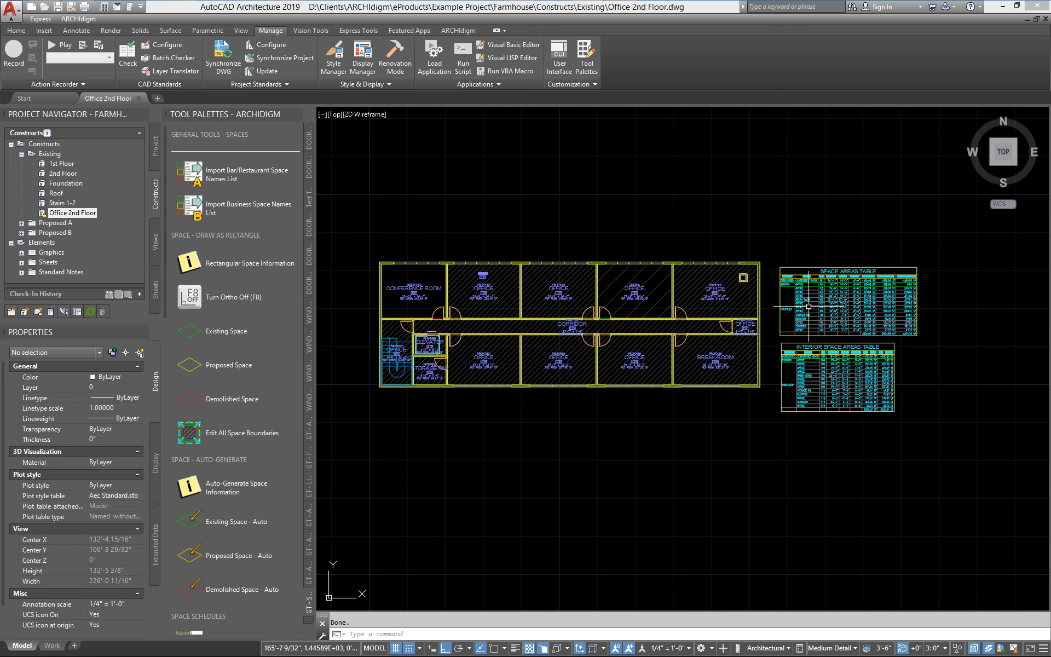
pyautogui.scroll(3, 804, 315)
pyautogui.moveTo(828, 332); pyautogui.dragTo(646, 323, button='middle')
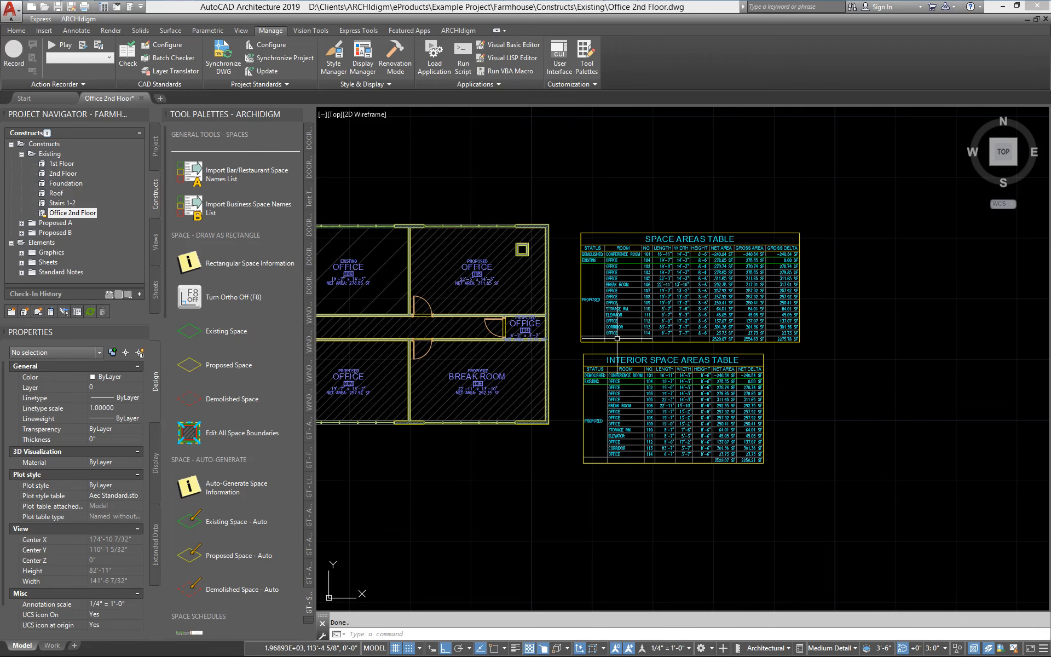
pyautogui.scroll(2, 588, 390)
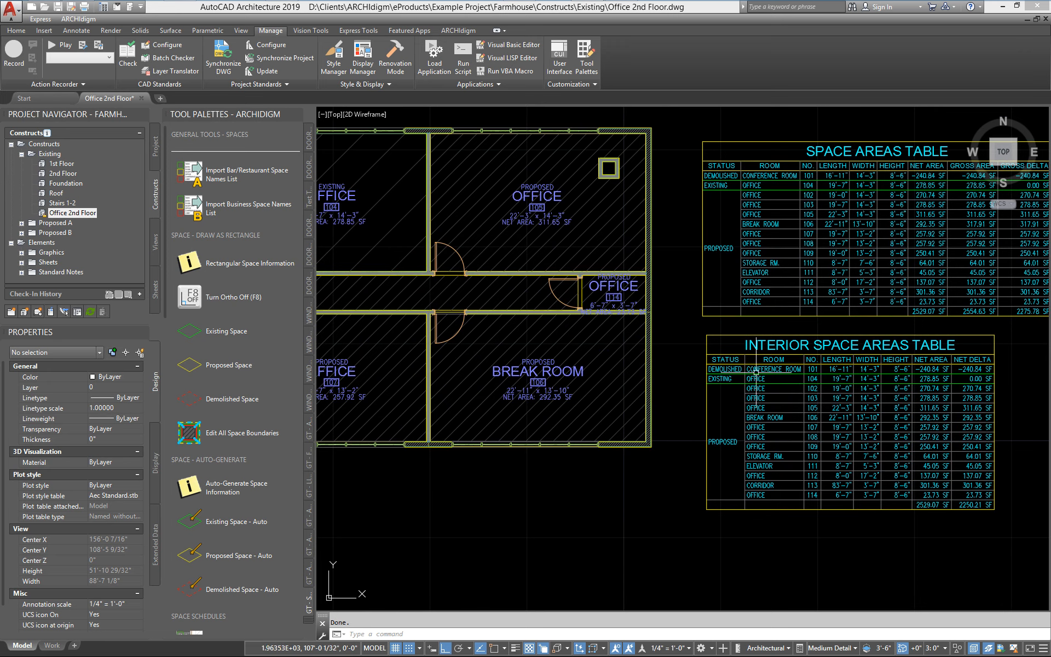
pyautogui.moveTo(756, 372)
pyautogui.mouseDown(button='middle')
pyautogui.moveTo(552, 363)
pyautogui.moveTo(493, 377)
pyautogui.mouseUp(button='middle')
pyautogui.scroll(6, 631, 372)
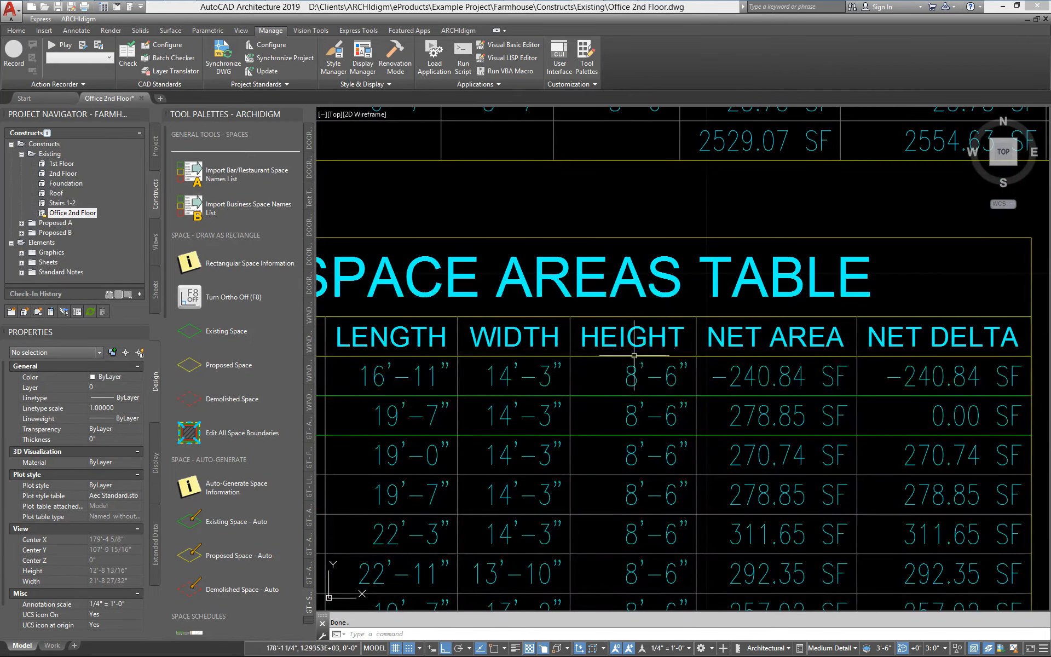
pyautogui.scroll(-4, 645, 362)
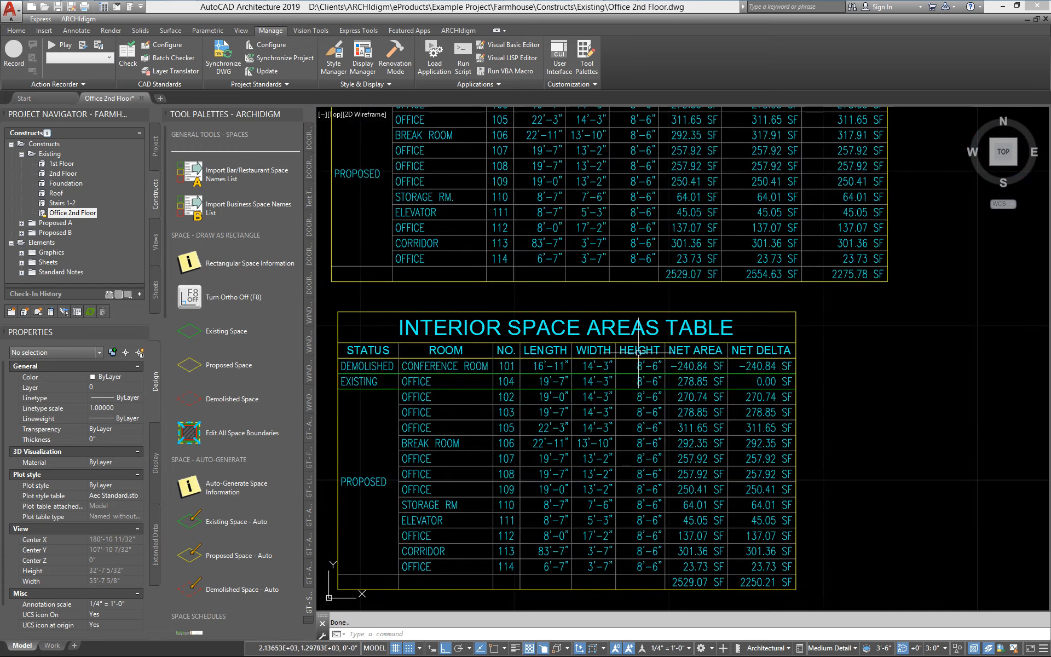
# Inspect the Height column definition in the Interior Space Areas Table's style, then leave the style without changing it.
pyautogui.click(638, 356)
pyautogui.rightClick(635, 353)
pyautogui.click(702, 541)
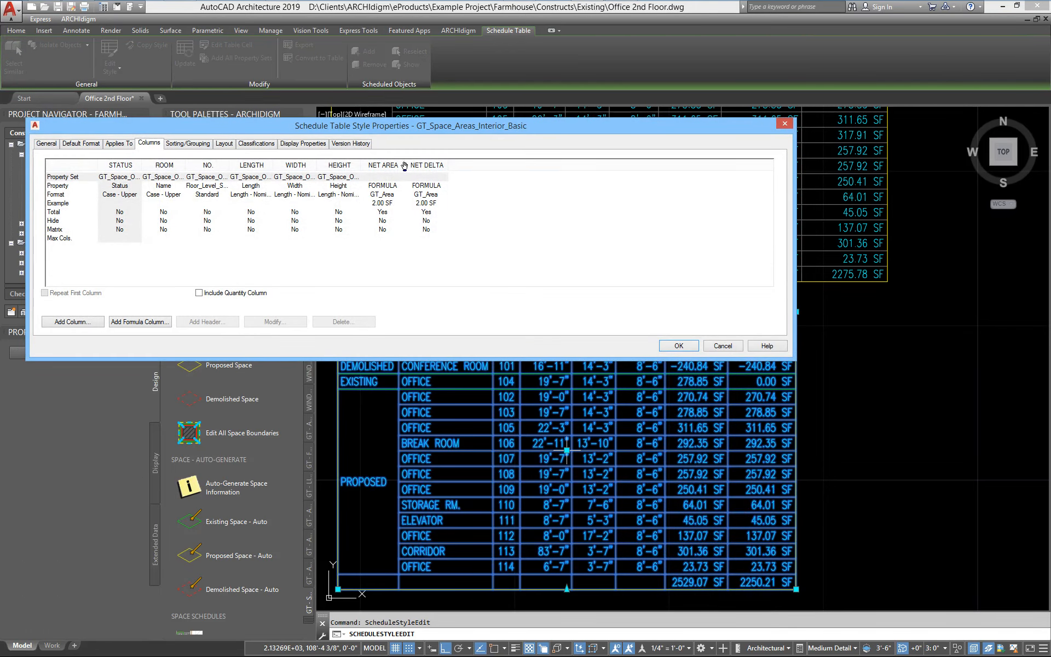
pyautogui.moveTo(376, 128); pyautogui.dragTo(494, 186)
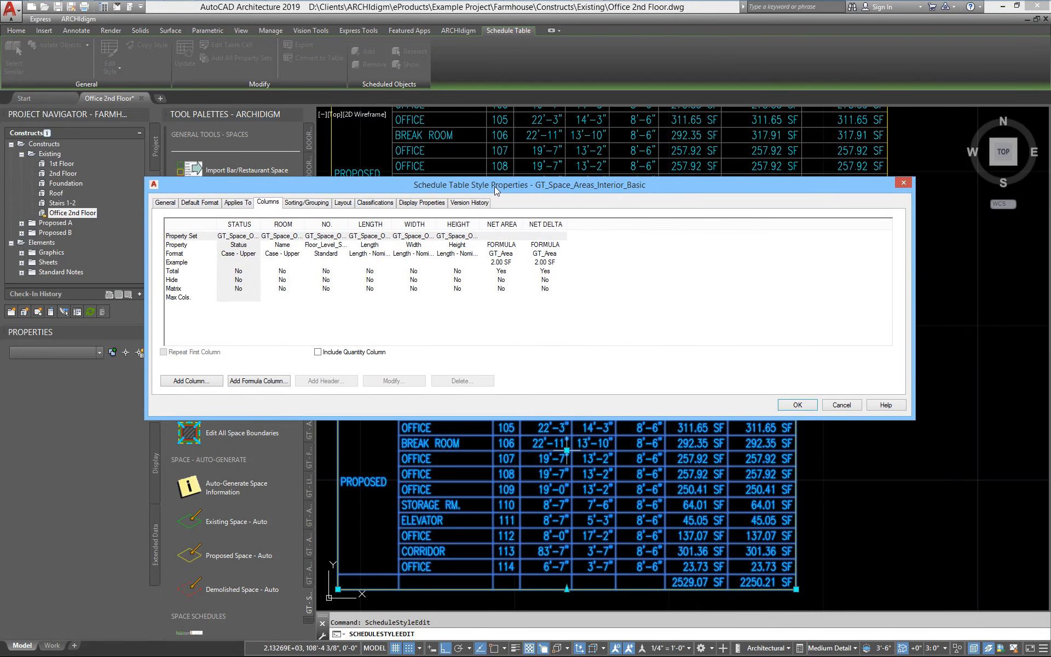
pyautogui.click(459, 231)
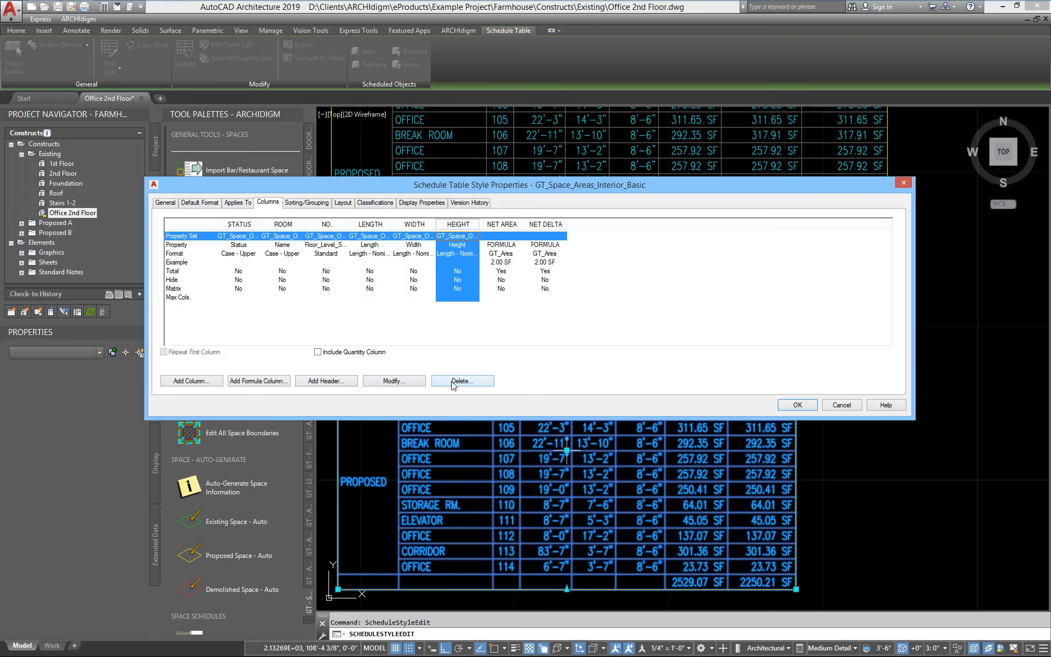
pyautogui.click(842, 405)
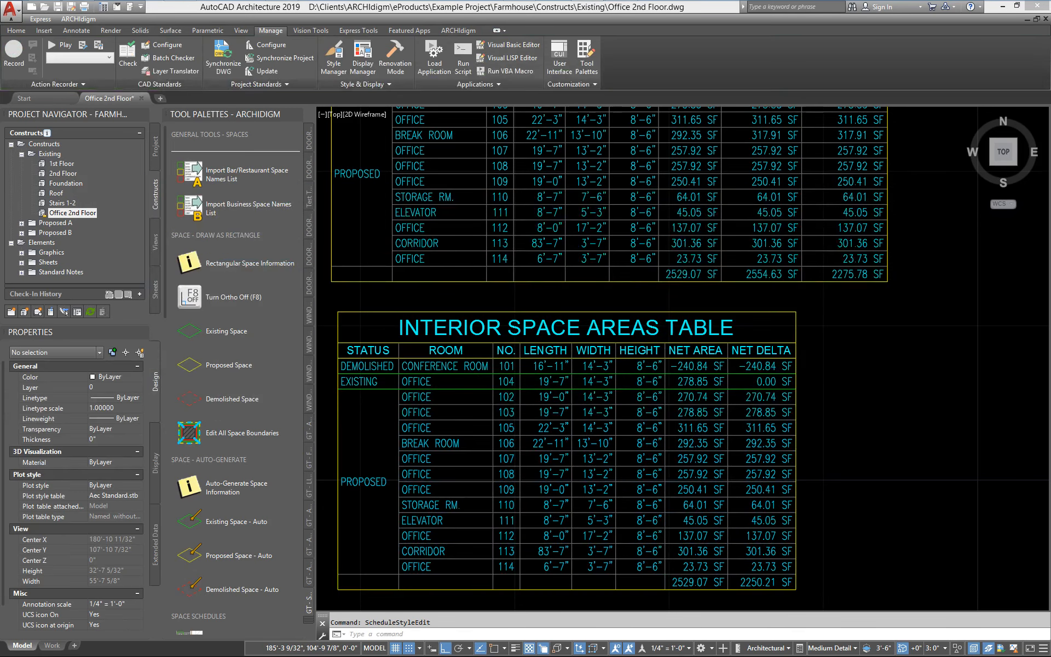
# Switch the Break Room and adjacent office 107 spaces to Extrusion geometry and set their ceiling height to 9'-0".
pyautogui.scroll(-3, 734, 410)
pyautogui.moveTo(596, 455); pyautogui.dragTo(726, 447, button='middle')
pyautogui.scroll(-1, 722, 447)
pyautogui.moveTo(631, 449)
pyautogui.mouseDown(button='middle')
pyautogui.moveTo(687, 423)
pyautogui.moveTo(694, 399)
pyautogui.mouseUp(button='middle')
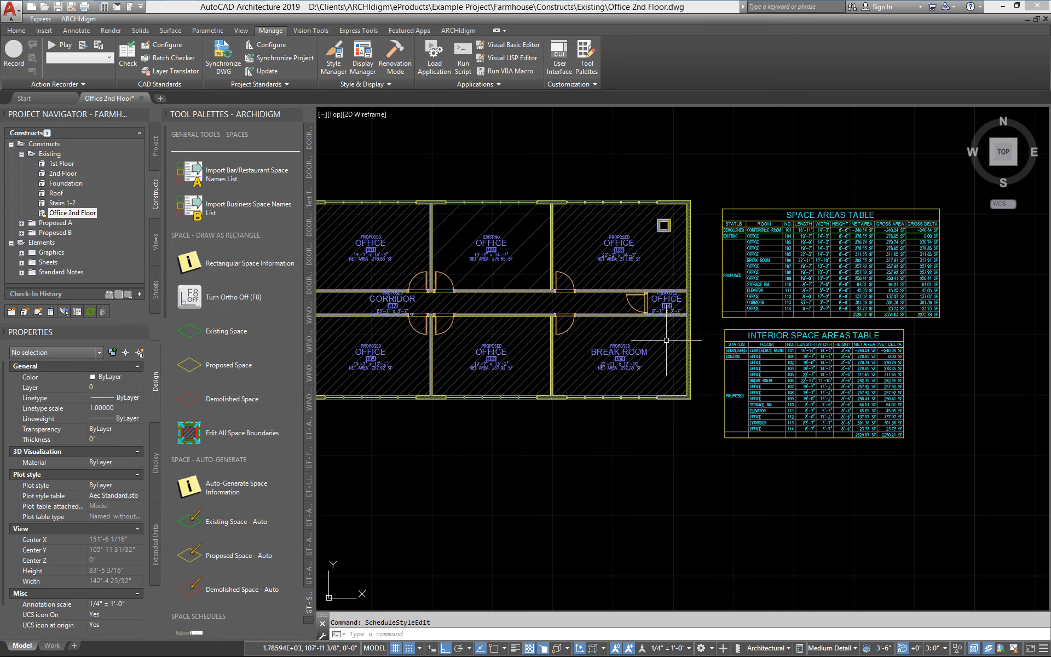
pyautogui.scroll(2, 666, 394)
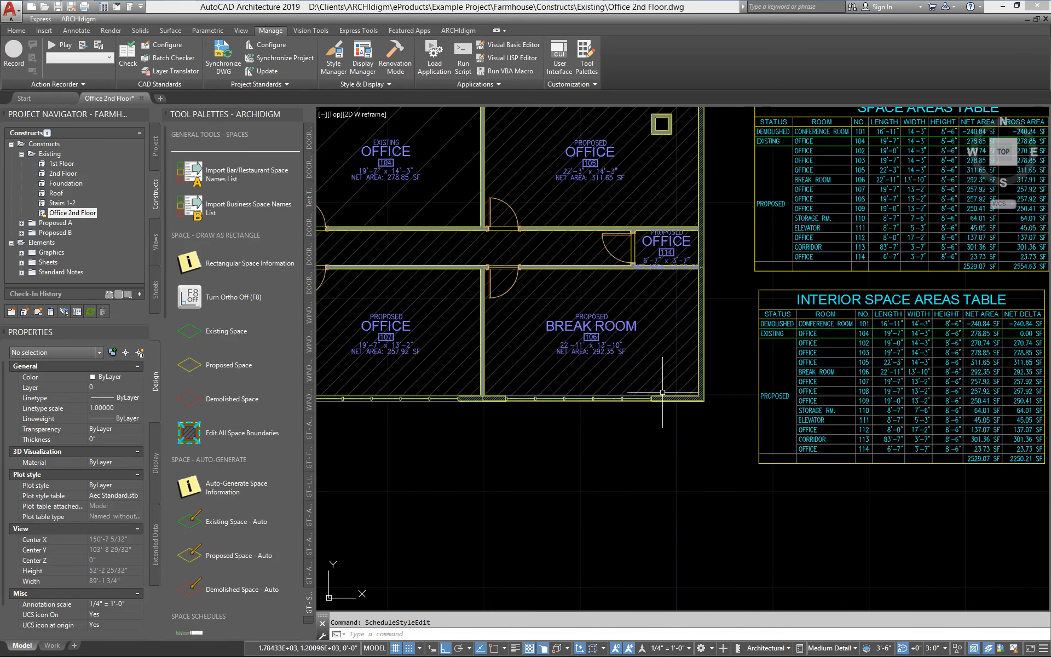
pyautogui.click(633, 367)
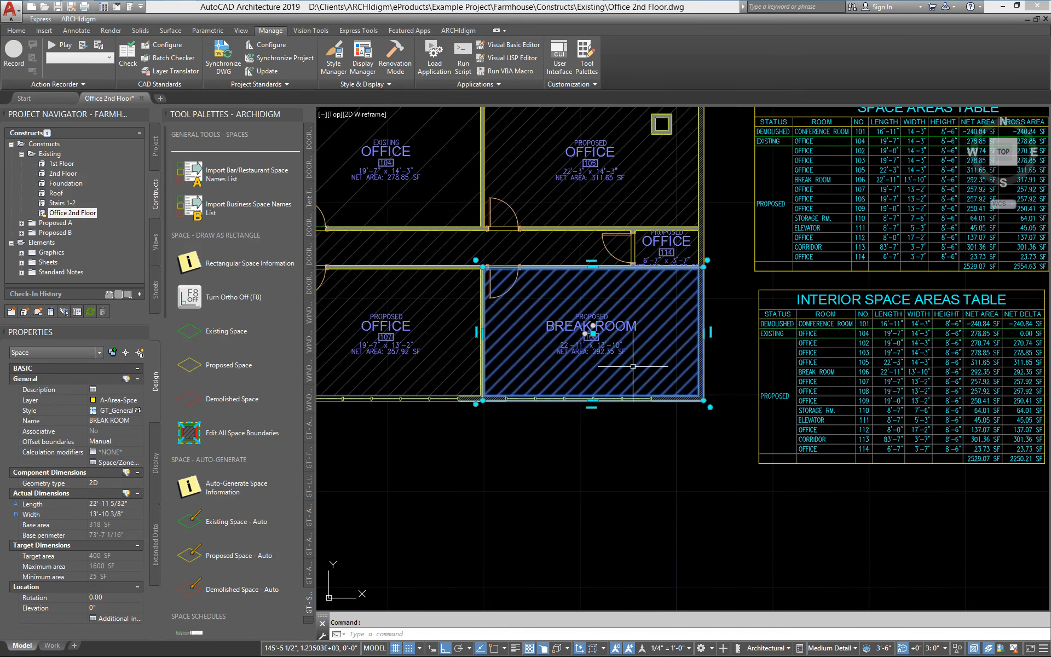
pyautogui.moveTo(527, 388); pyautogui.dragTo(720, 384, button='middle')
pyautogui.click(644, 308)
pyautogui.click(634, 305)
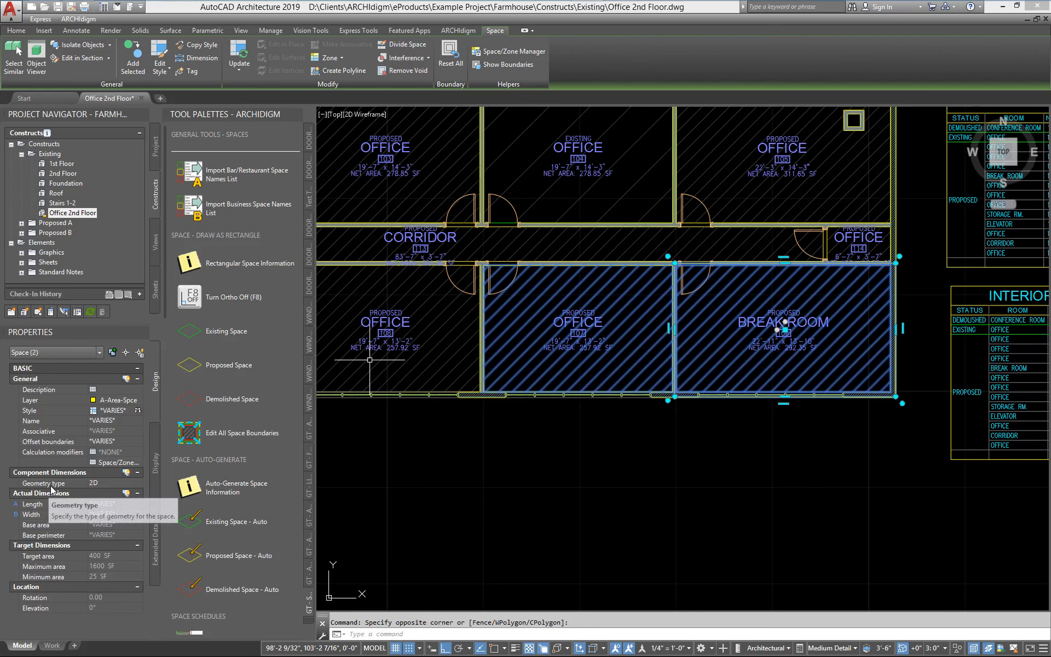
pyautogui.click(117, 482)
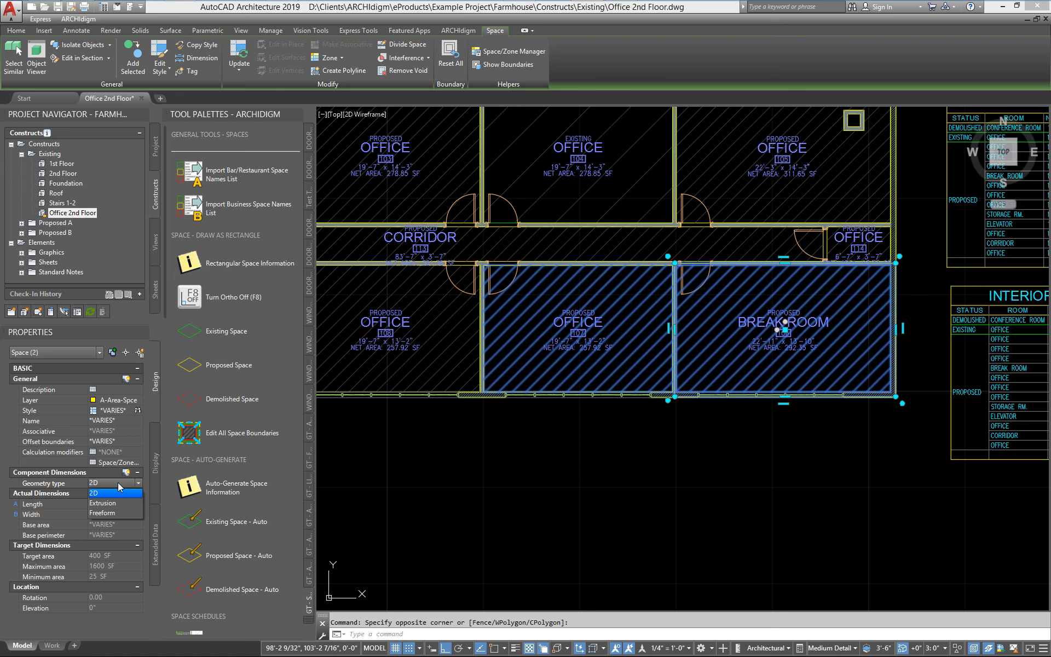
pyautogui.click(104, 502)
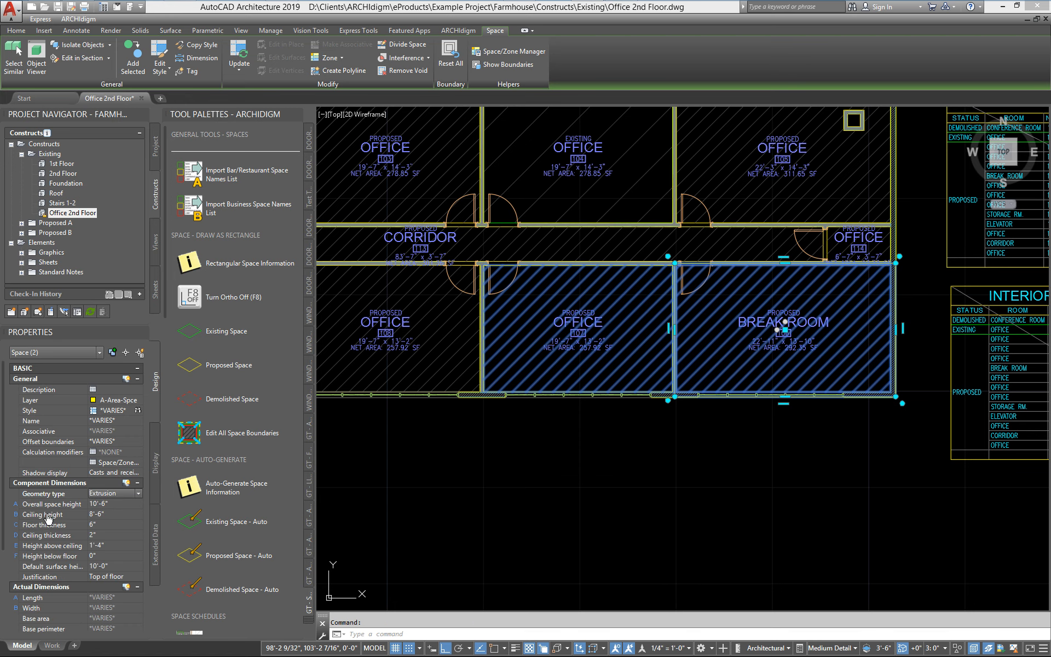
pyautogui.click(110, 515)
# Return the geometry type of the Break Room and office 107 spaces to 2D and clear the selection.
pyautogui.click(117, 495)
pyautogui.click(119, 495)
pyautogui.click(118, 503)
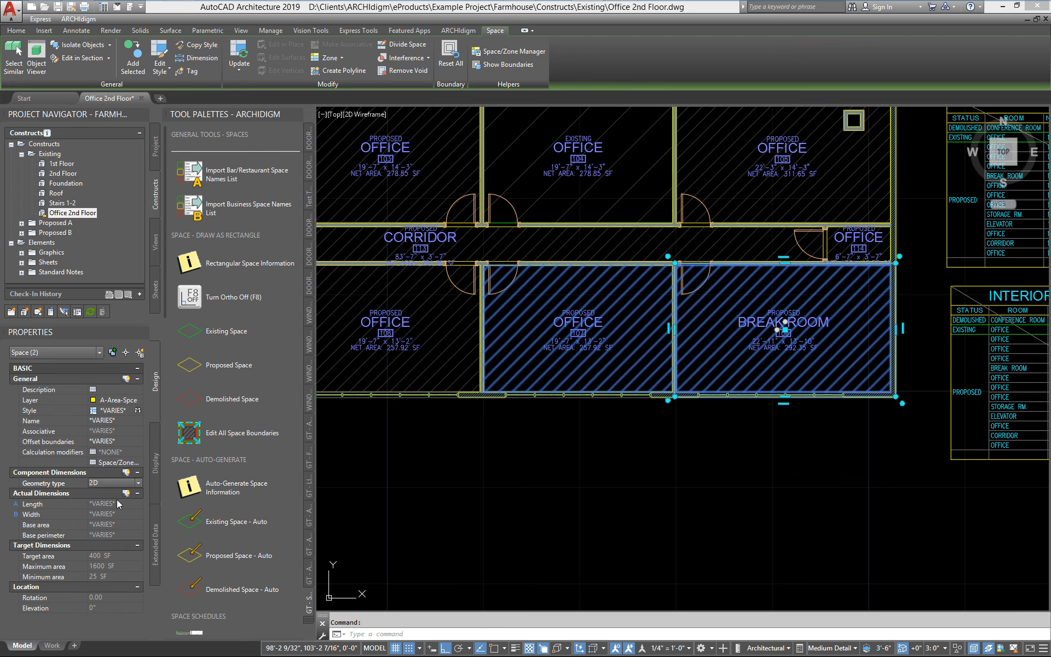
pyautogui.press('Escape')
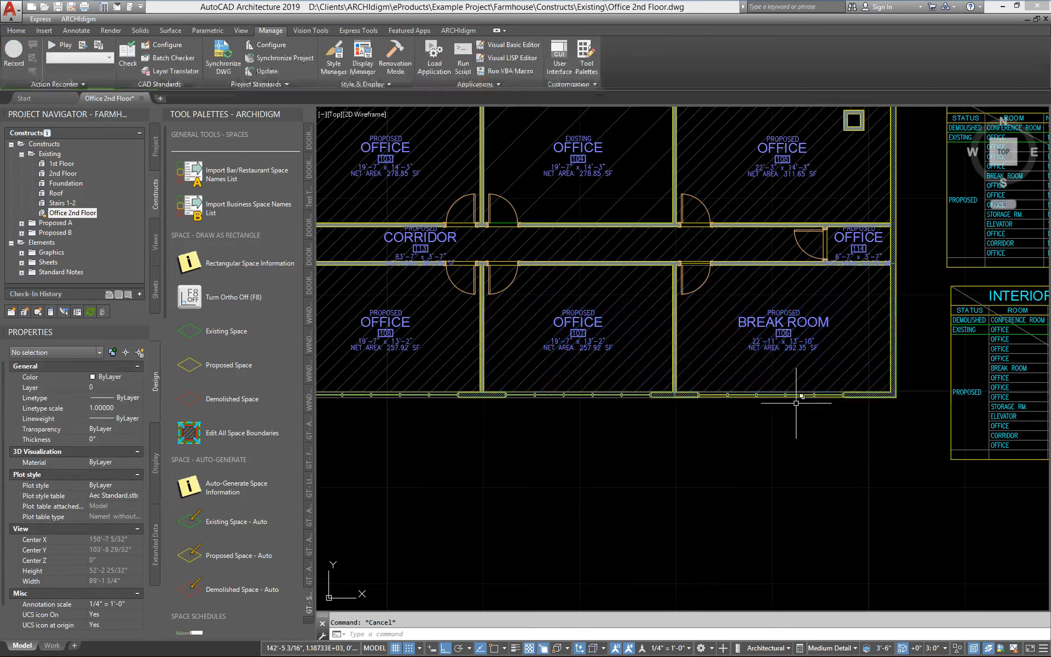
# Update both the Space Areas Table and the Interior Space Areas Table together.
pyautogui.moveTo(780, 402); pyautogui.dragTo(259, 408, button='middle')
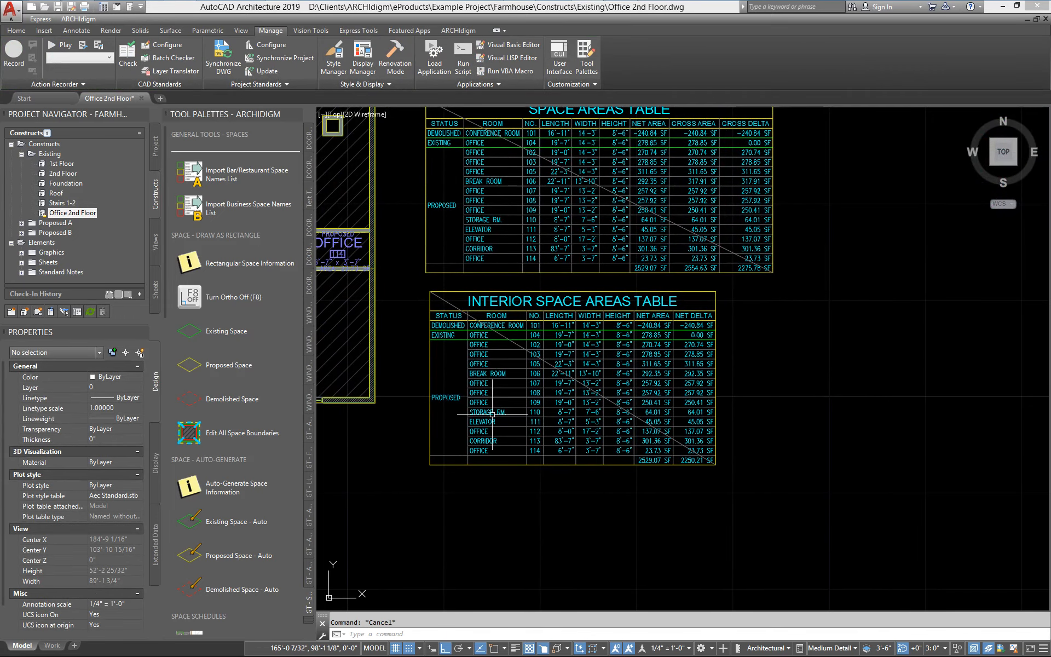
pyautogui.moveTo(492, 414)
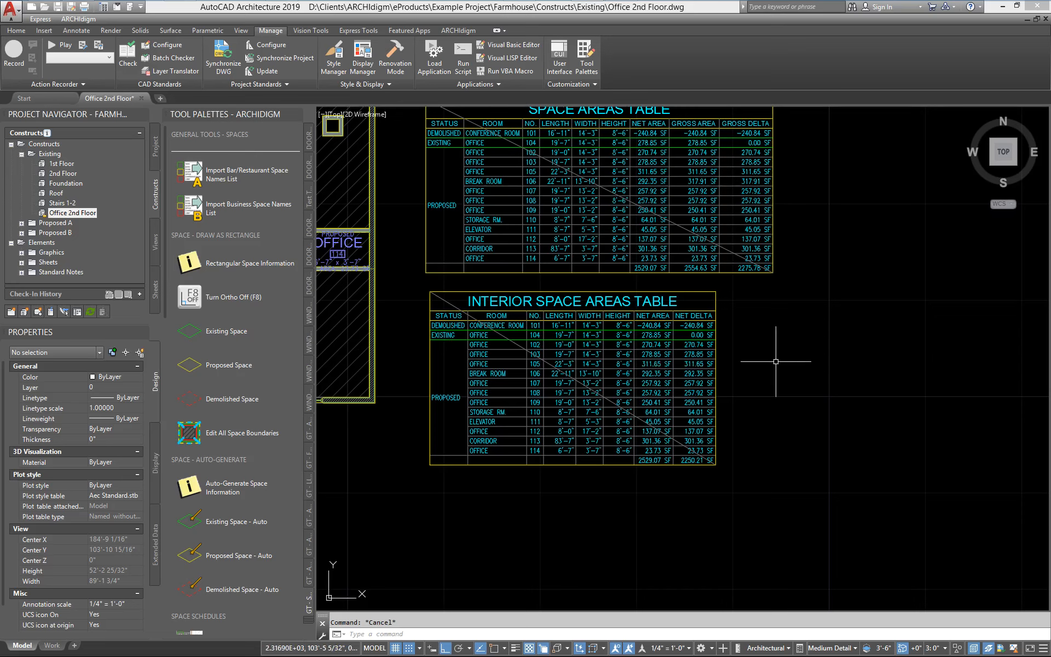
pyautogui.scroll(3, 655, 255)
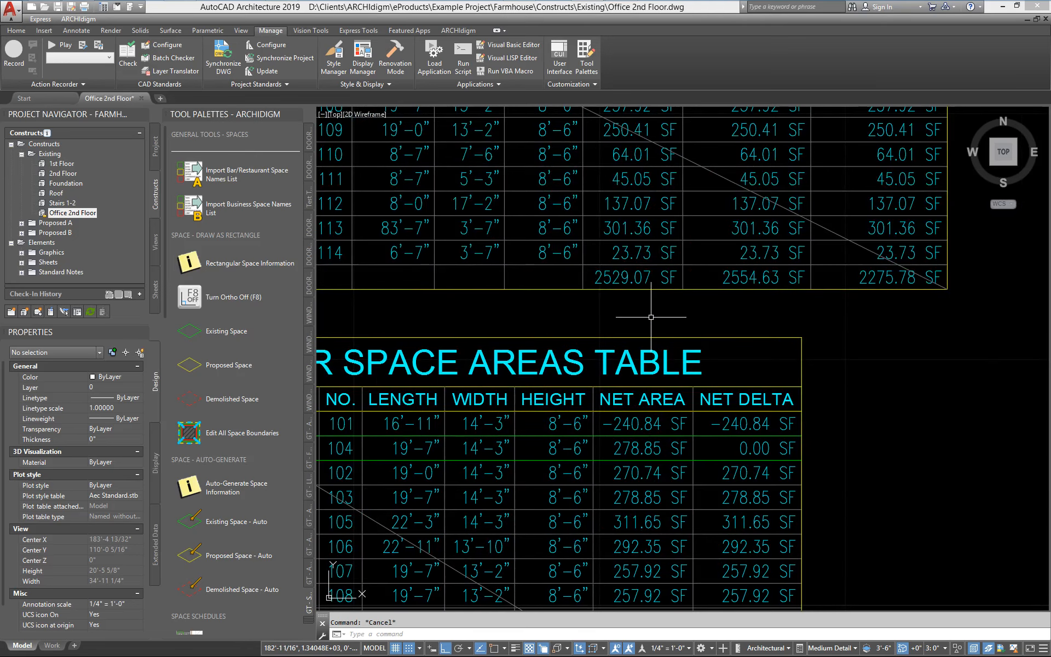
pyautogui.scroll(-1, 664, 312)
pyautogui.scroll(-2, 685, 296)
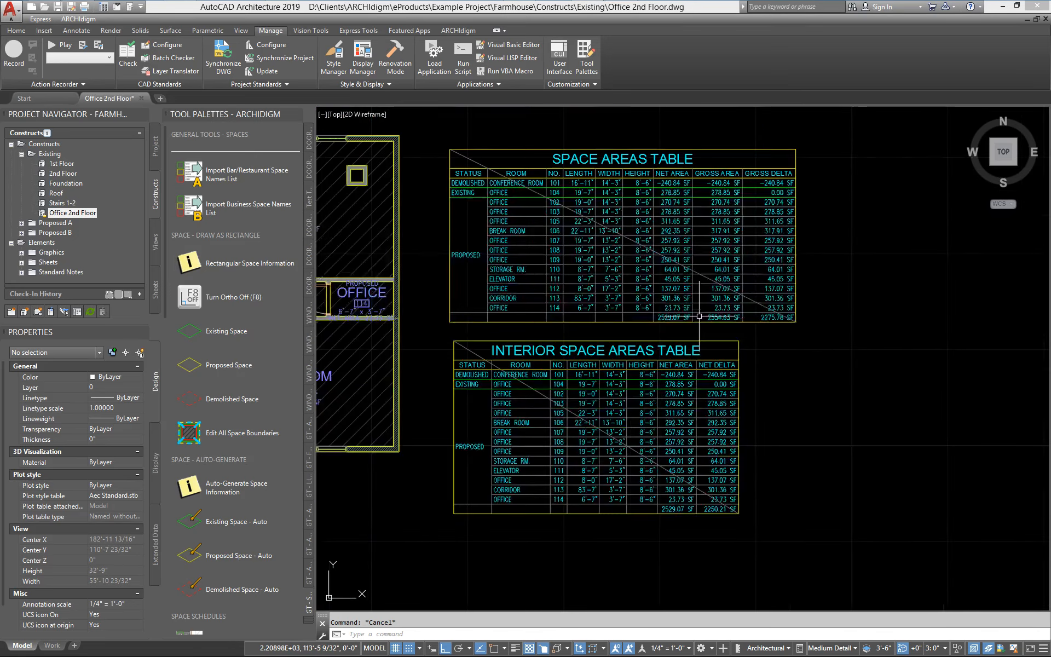
pyautogui.scroll(2, 680, 310)
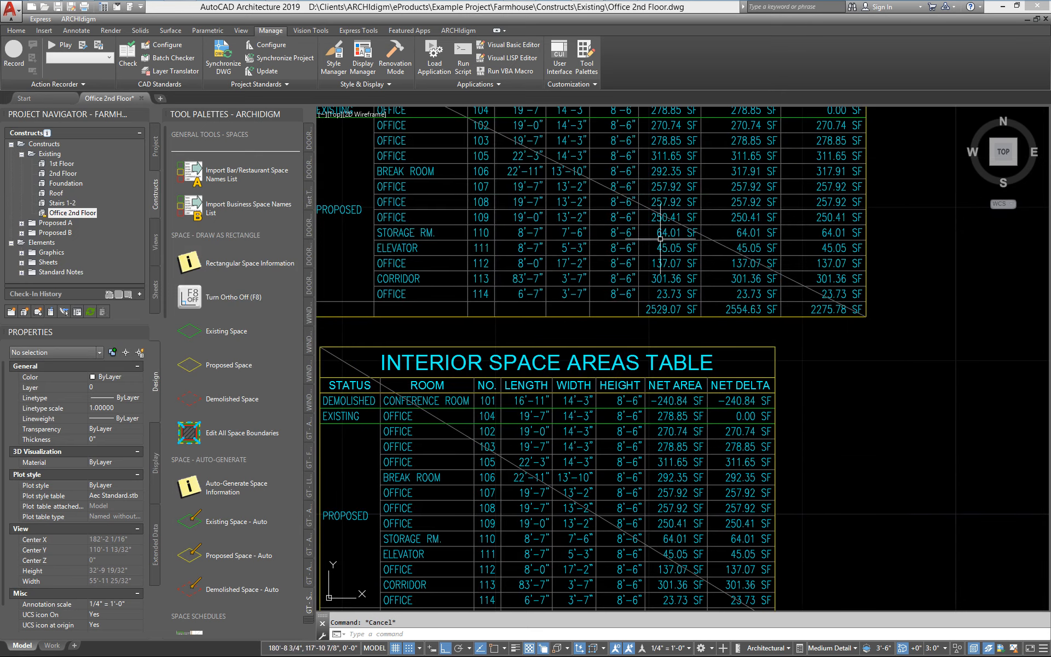
pyautogui.click(813, 364)
pyautogui.click(746, 314)
pyautogui.rightClick(746, 317)
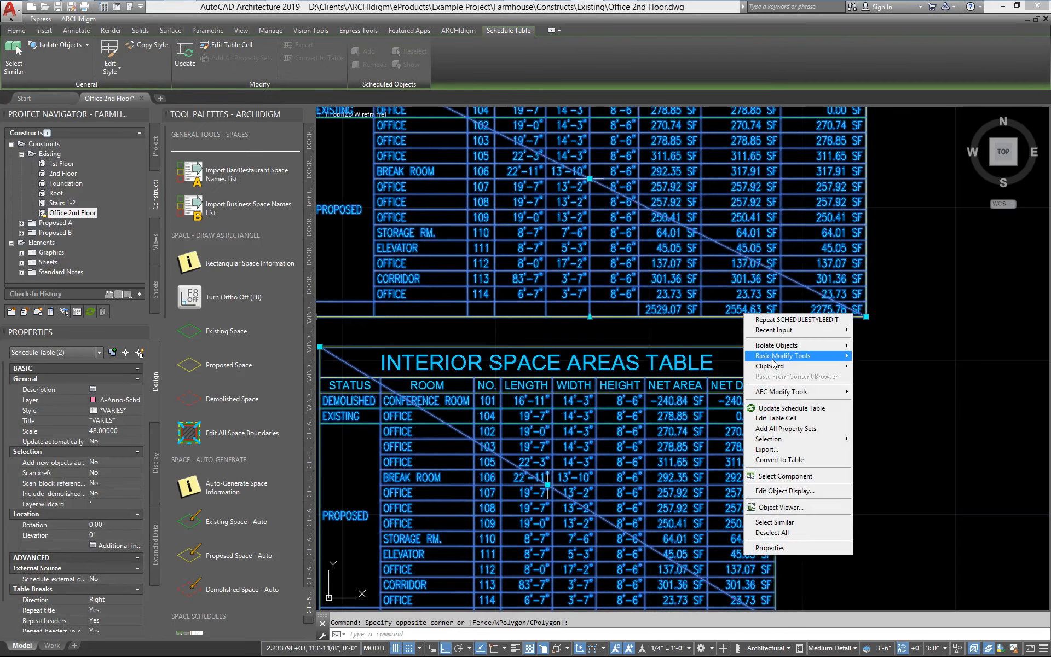
pyautogui.click(770, 408)
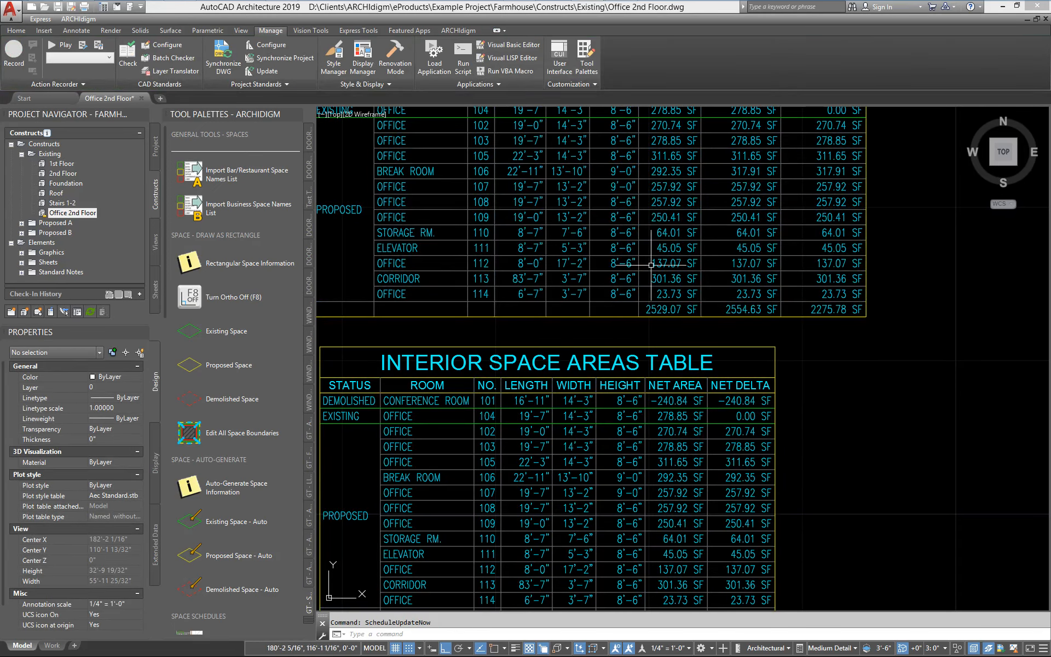
# Check the Height values of the Break Room and office 107 in the updated interior table, and review the plan.
pyautogui.scroll(4, 601, 350)
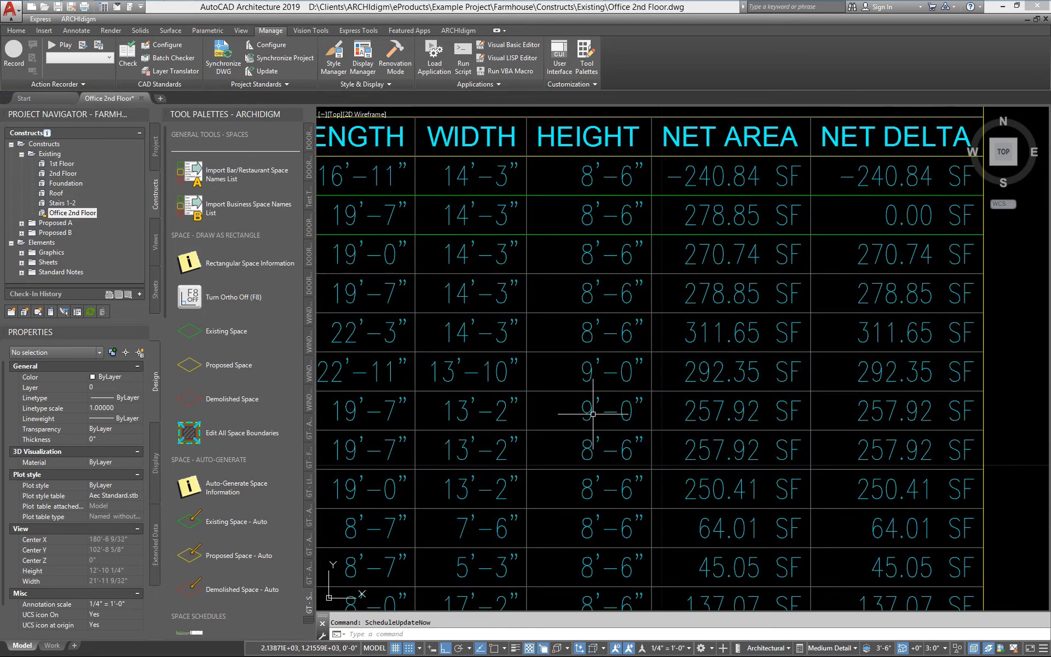
pyautogui.scroll(-1, 602, 384)
pyautogui.scroll(-1, 754, 328)
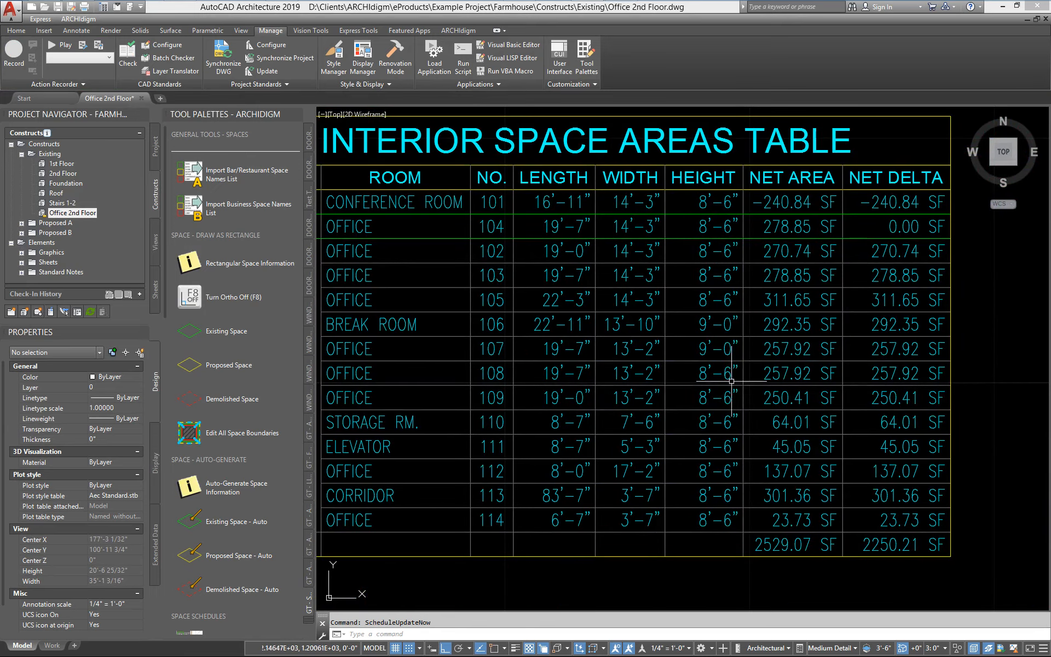
pyautogui.scroll(-2, 743, 350)
pyautogui.scroll(-2, 744, 350)
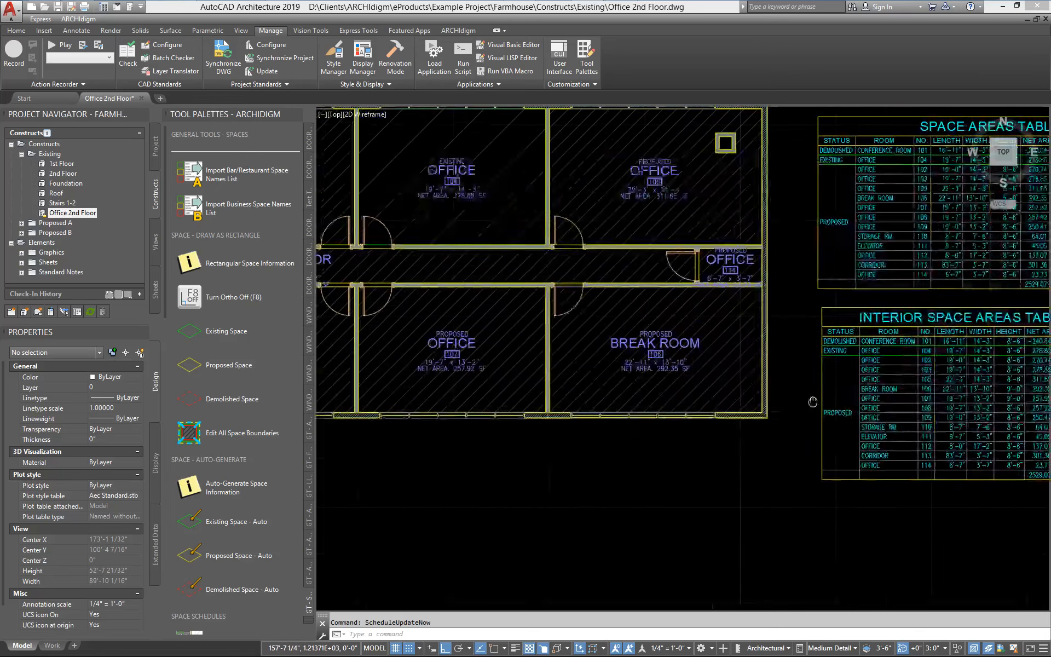
pyautogui.moveTo(588, 432)
pyautogui.mouseDown(button='middle')
pyautogui.moveTo(617, 424)
pyautogui.moveTo(614, 400)
pyautogui.mouseUp(button='middle')
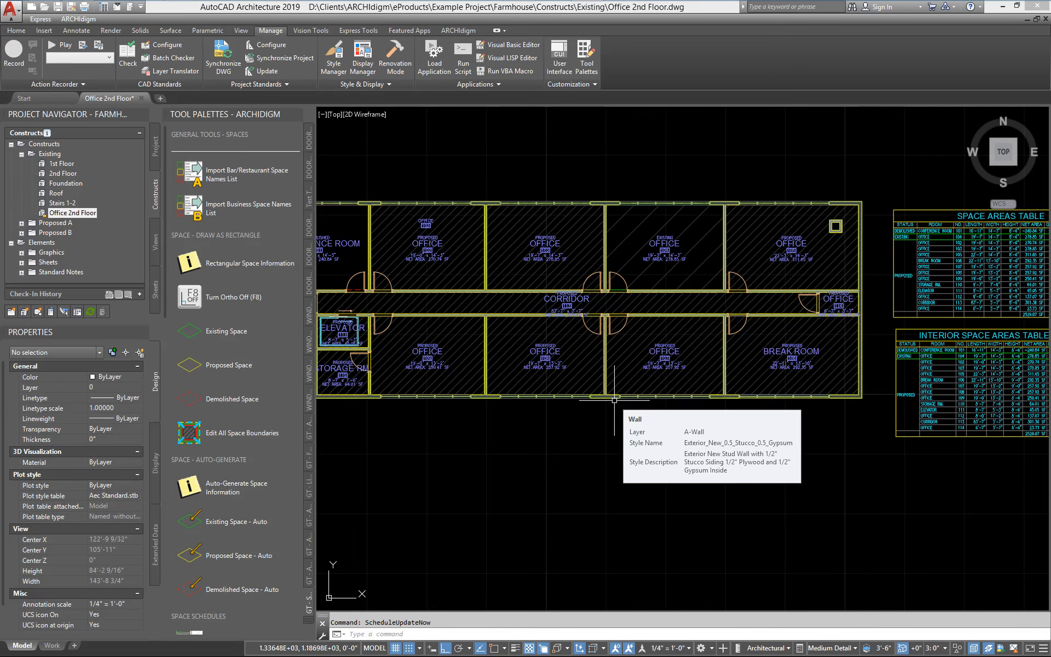
pyautogui.moveTo(1027, 290); pyautogui.dragTo(933, 282, button='middle')
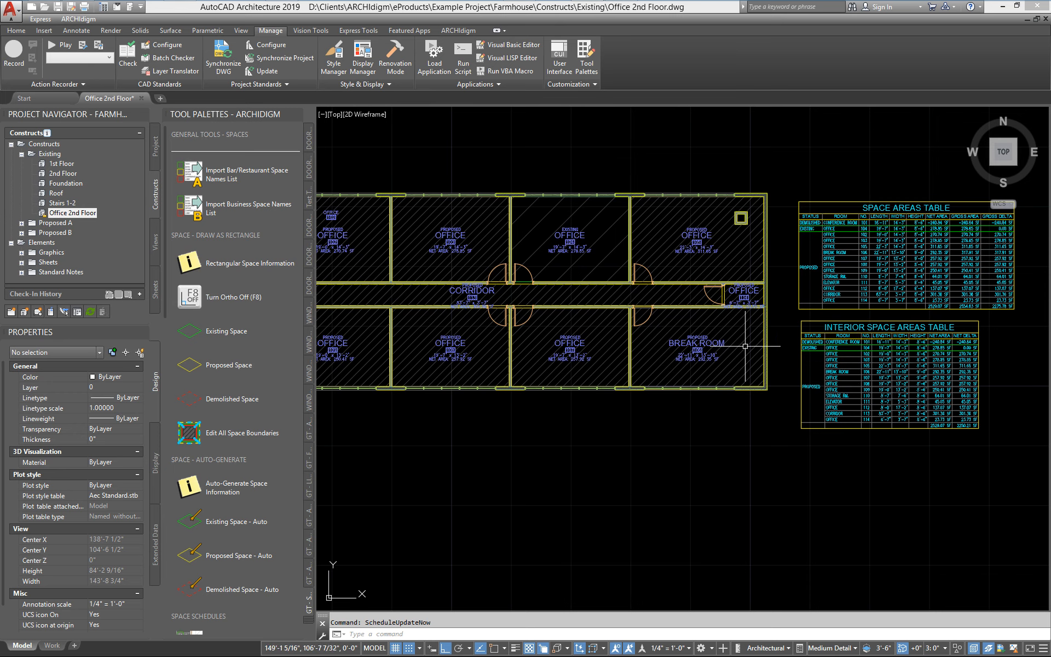
pyautogui.moveTo(745, 346)
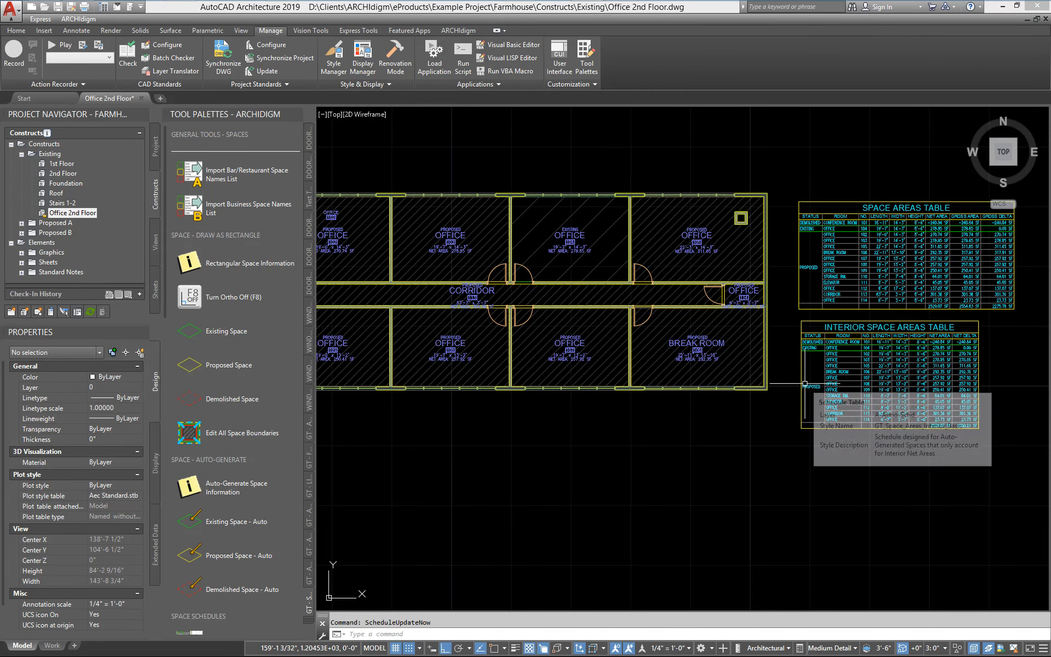
# Select the Break Room space and review its GT_Space_Objects_Standard property set values, including height, areas and calculated volume.
pyautogui.click(652, 365)
pyautogui.scroll(2, 696, 430)
pyautogui.moveTo(695, 429); pyautogui.dragTo(614, 442, button='middle')
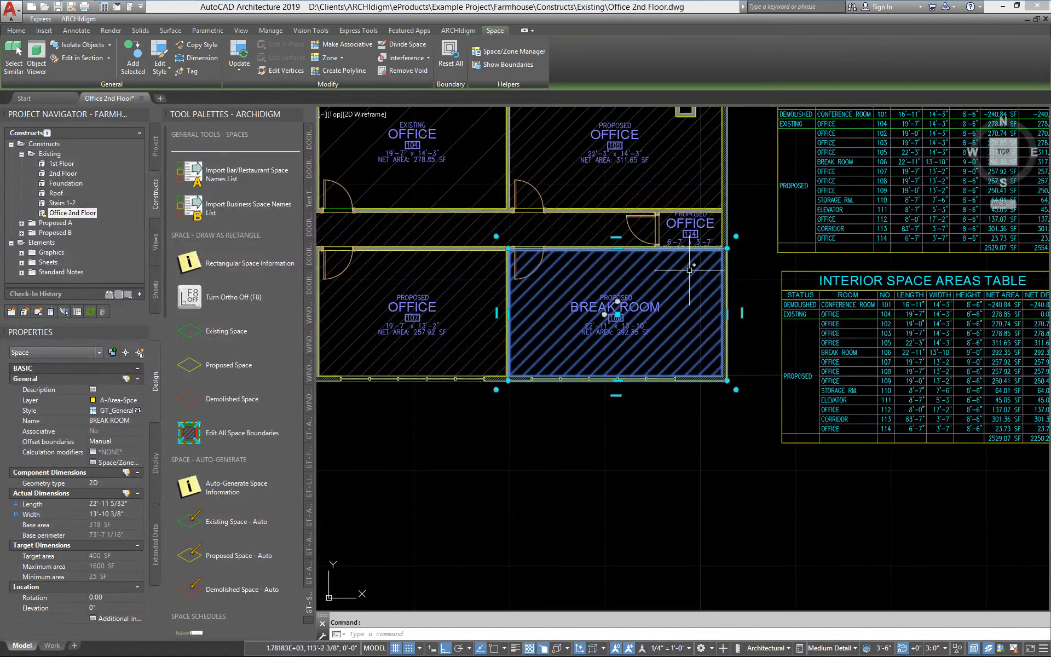
pyautogui.moveTo(585, 304); pyautogui.dragTo(711, 318, button='middle')
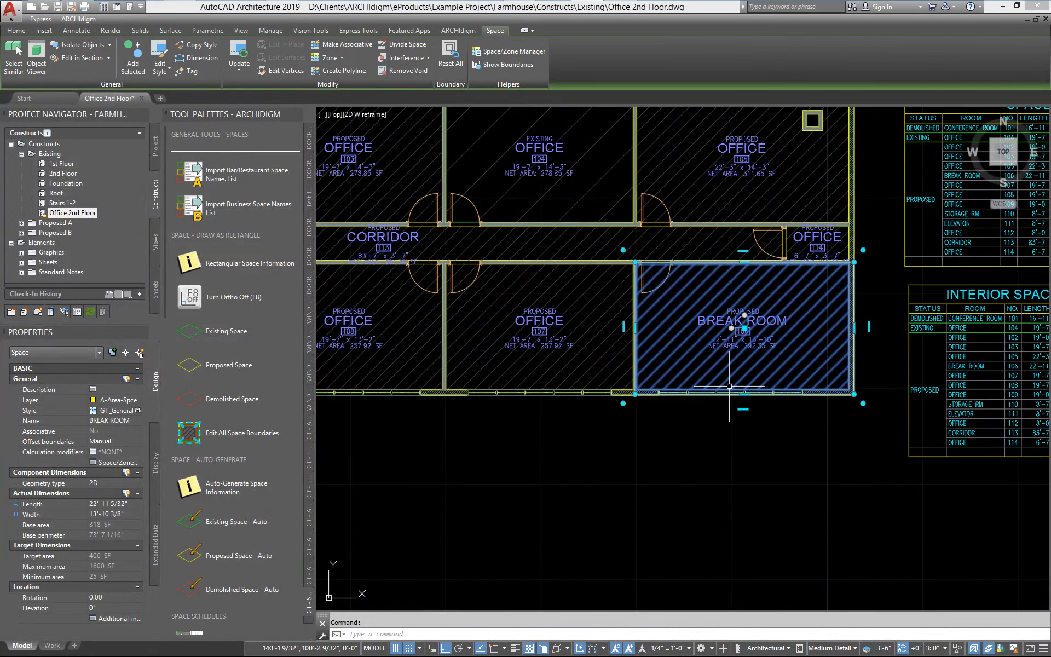
pyautogui.click(156, 555)
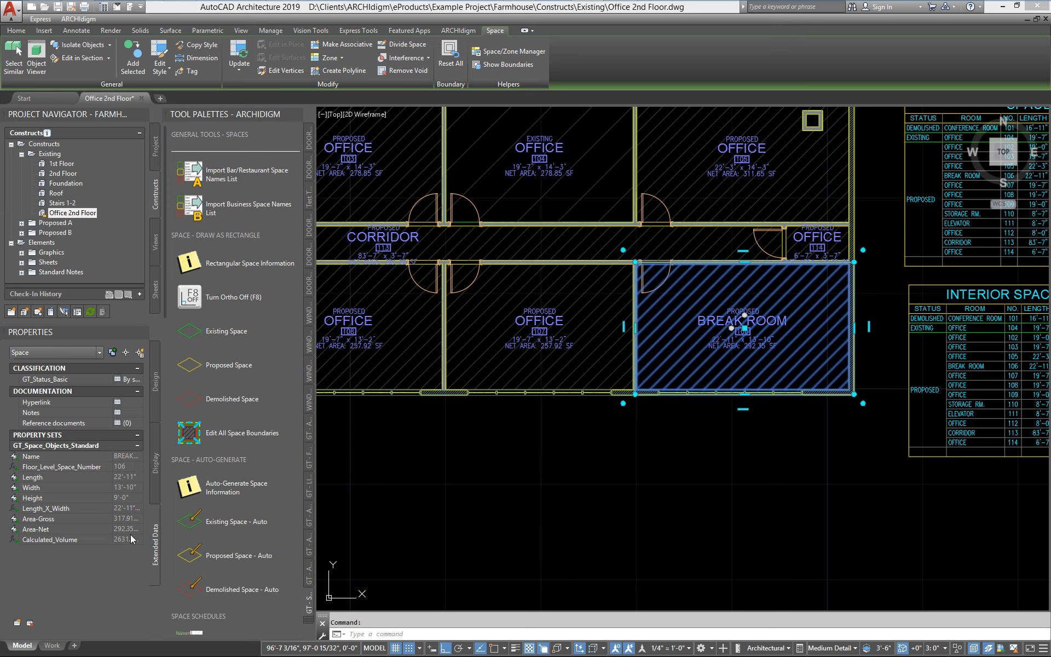
pyautogui.press('Escape')
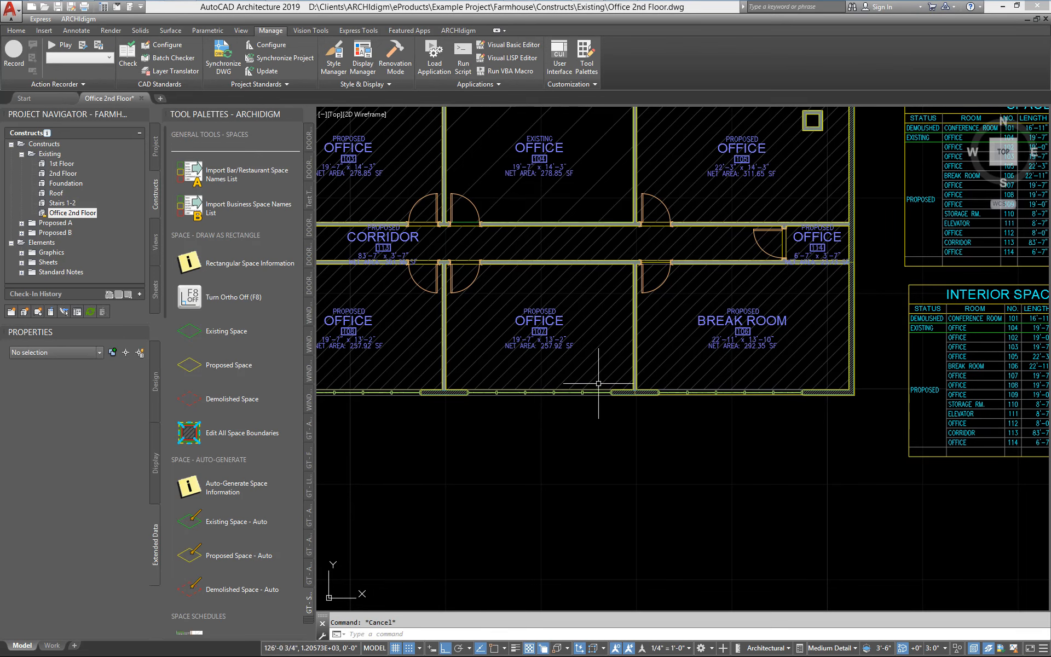
pyautogui.click(651, 357)
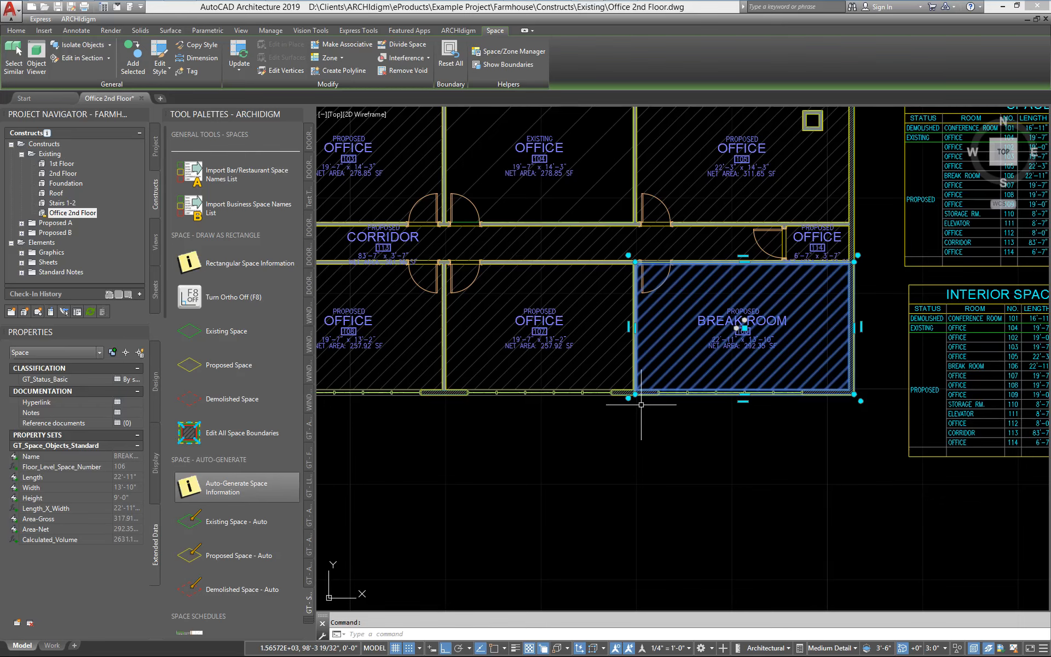
# Tag the Break Room space with the Space Tag - Occupancy, placing it just below the room's existing space tag.
pyautogui.press('Escape')
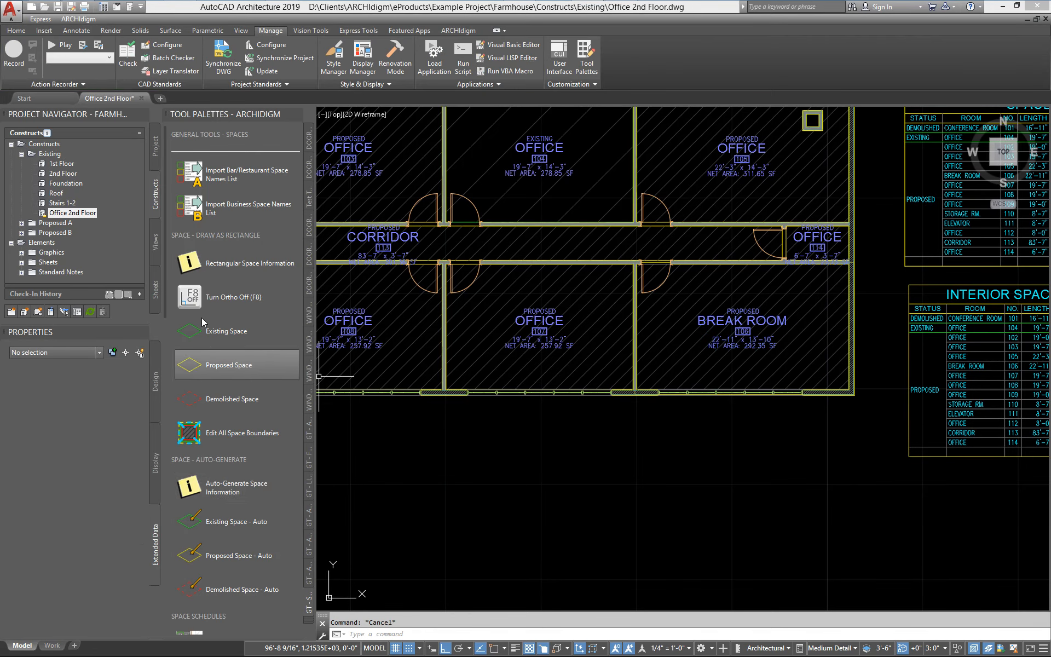
pyautogui.scroll(-10, 167, 301)
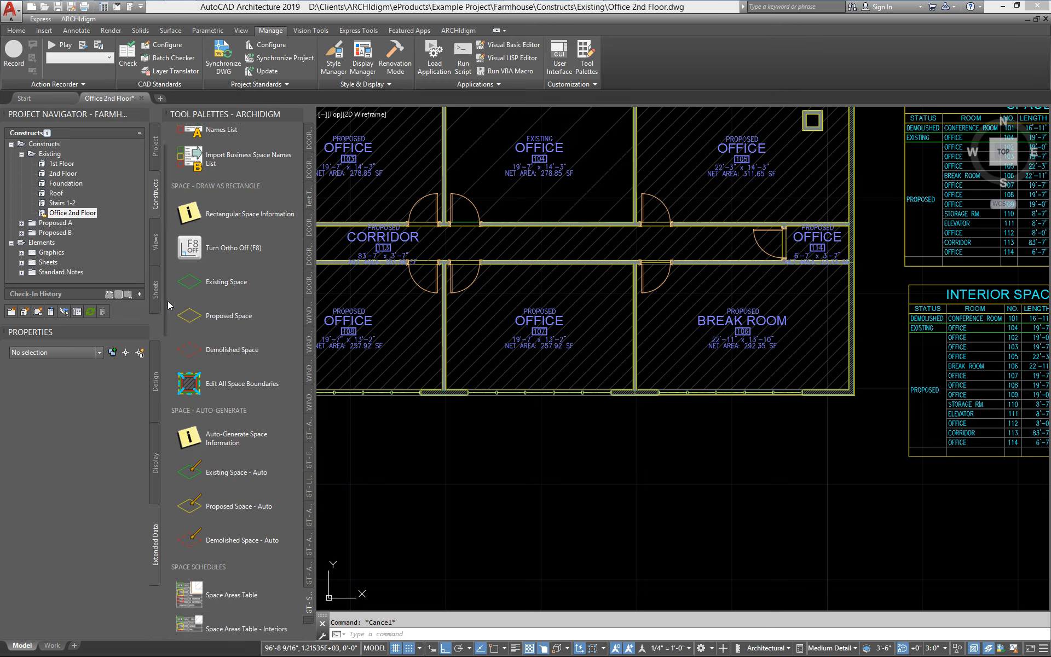
pyautogui.scroll(-7, 188, 445)
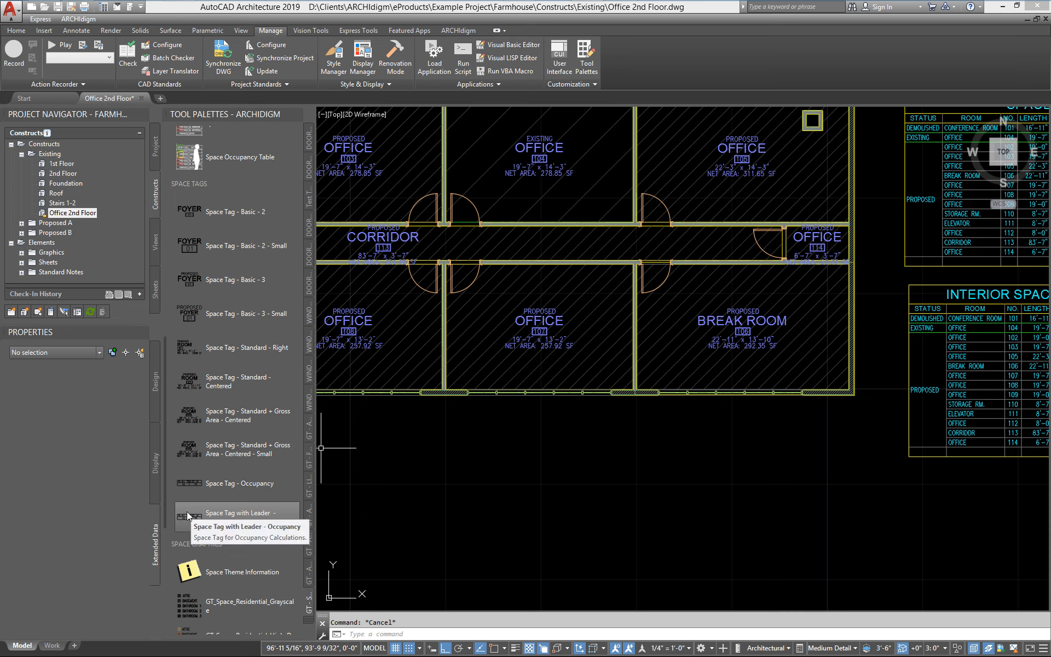
pyautogui.click(185, 478)
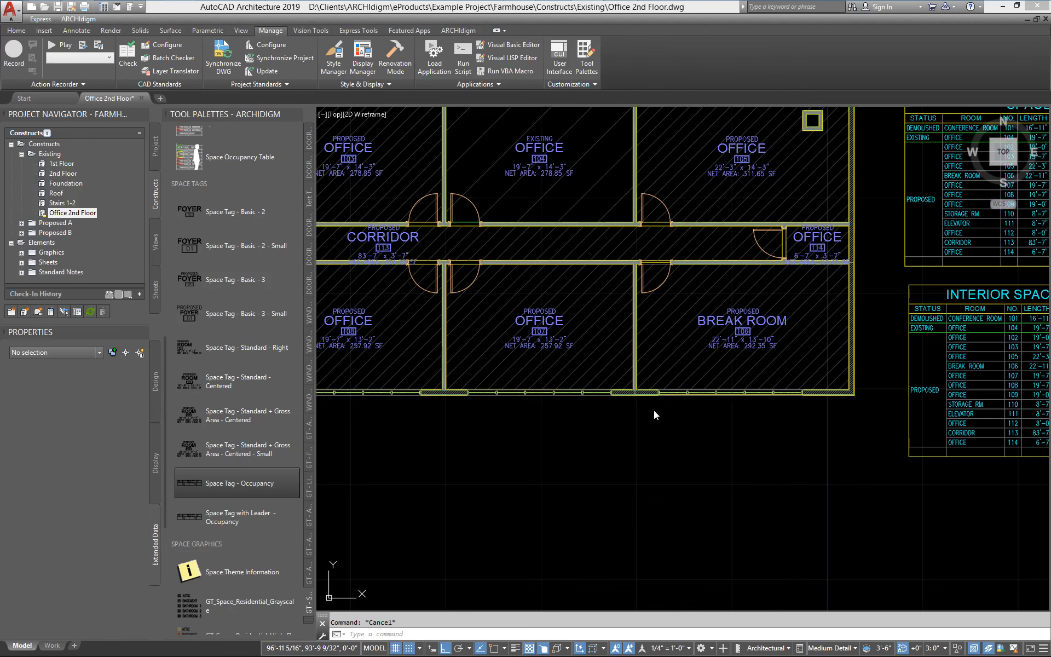
pyautogui.scroll(6, 761, 372)
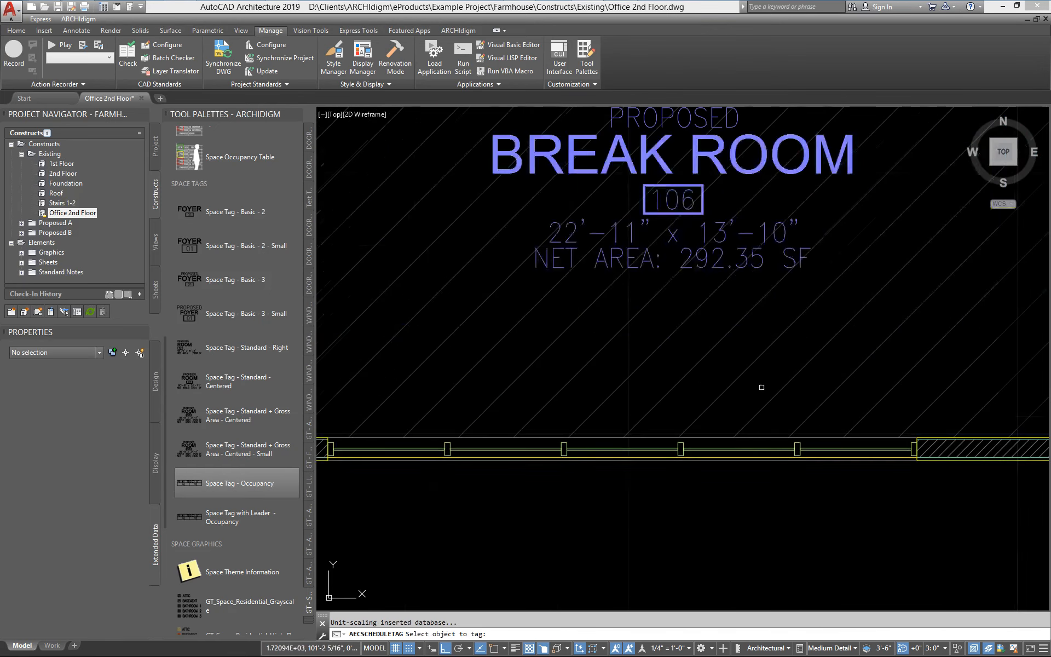
pyautogui.click(648, 355)
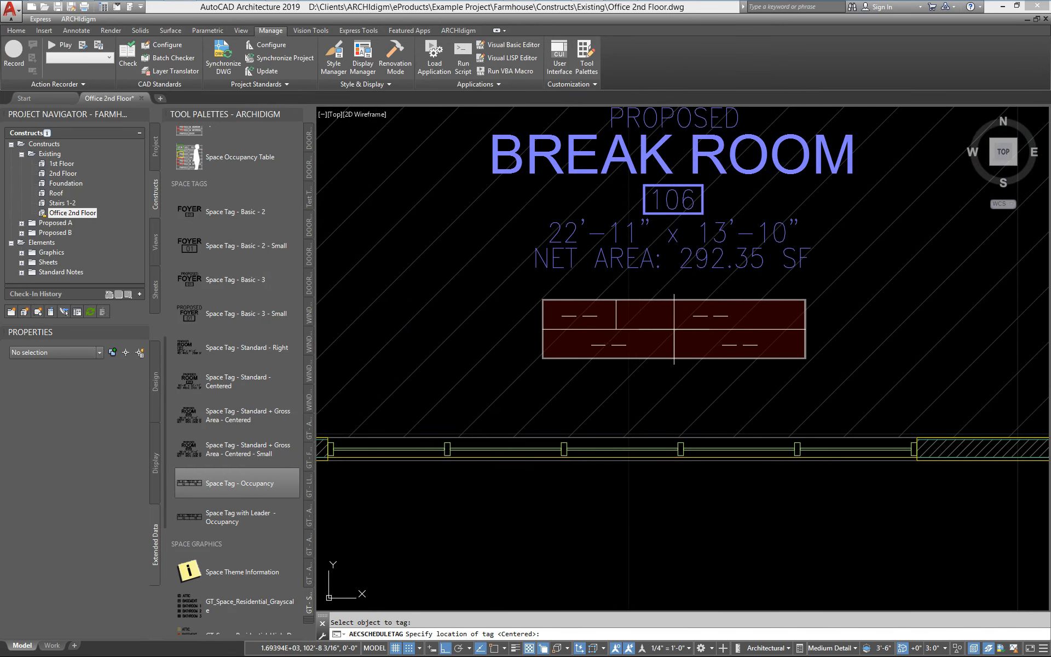
pyautogui.click(674, 329)
pyautogui.scroll(-3, 740, 445)
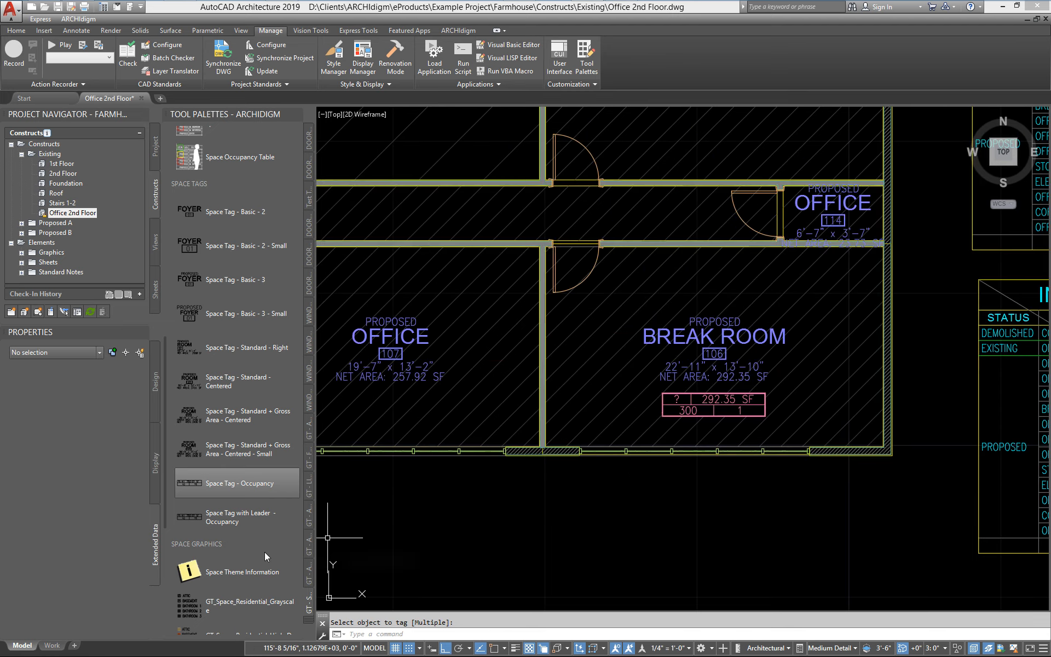
# Tag the office 107 space with the Space Tag with Leader - Occupancy, running the leader down to a tag outside the exterior wall.
pyautogui.click(241, 517)
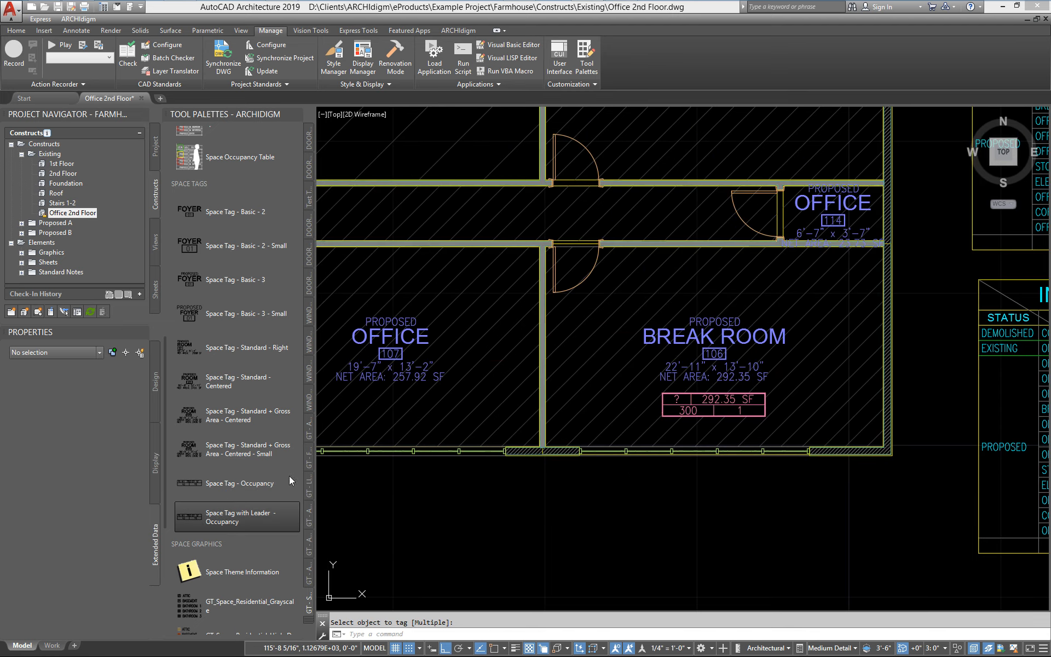
pyautogui.click(394, 421)
pyautogui.moveTo(414, 509); pyautogui.dragTo(504, 427, button='middle')
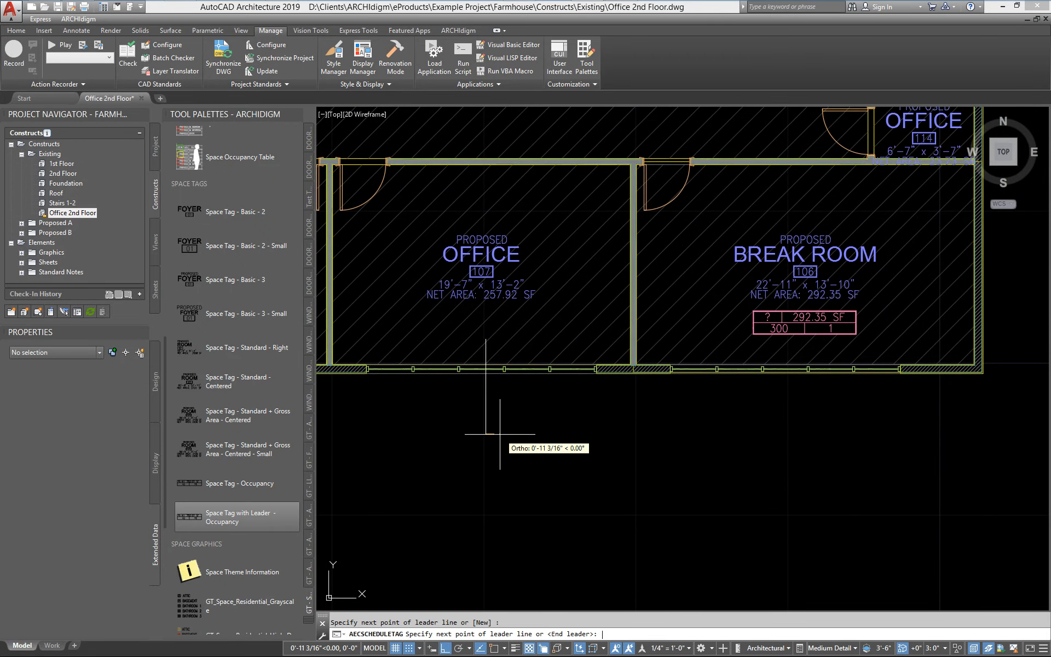
pyautogui.click(500, 434)
pyautogui.press('Return')
pyautogui.scroll(2, 498, 438)
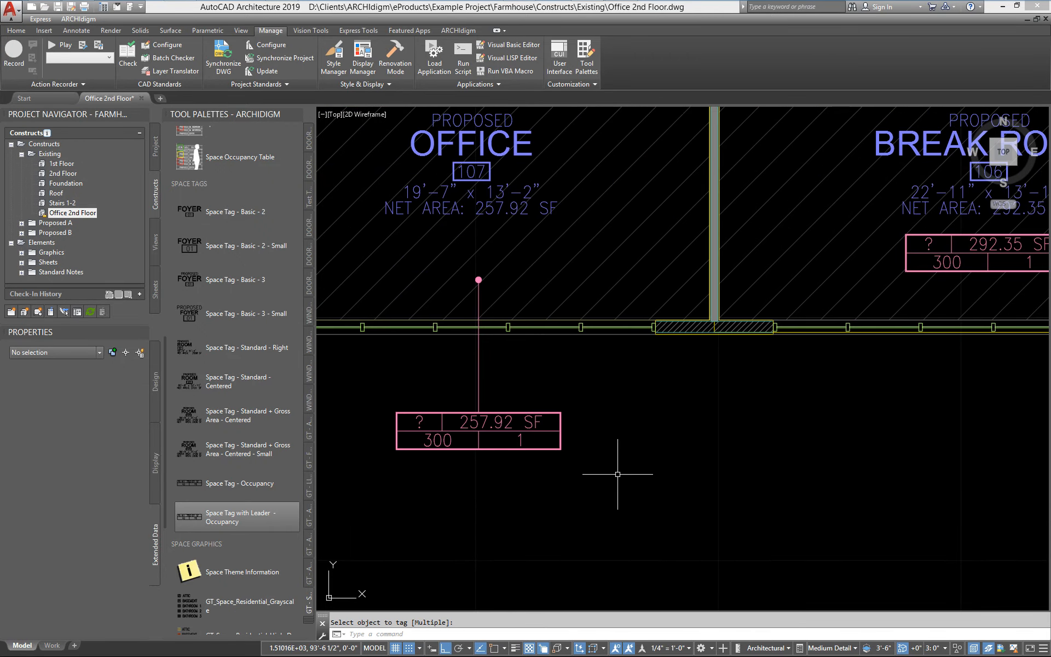
# Examine the occupancy group, area, load factor and occupant fields in the Break Room's occupancy tag.
pyautogui.scroll(-2, 618, 474)
pyautogui.moveTo(773, 464); pyautogui.dragTo(708, 479, button='middle')
pyautogui.moveTo(782, 391); pyautogui.dragTo(719, 410, button='middle')
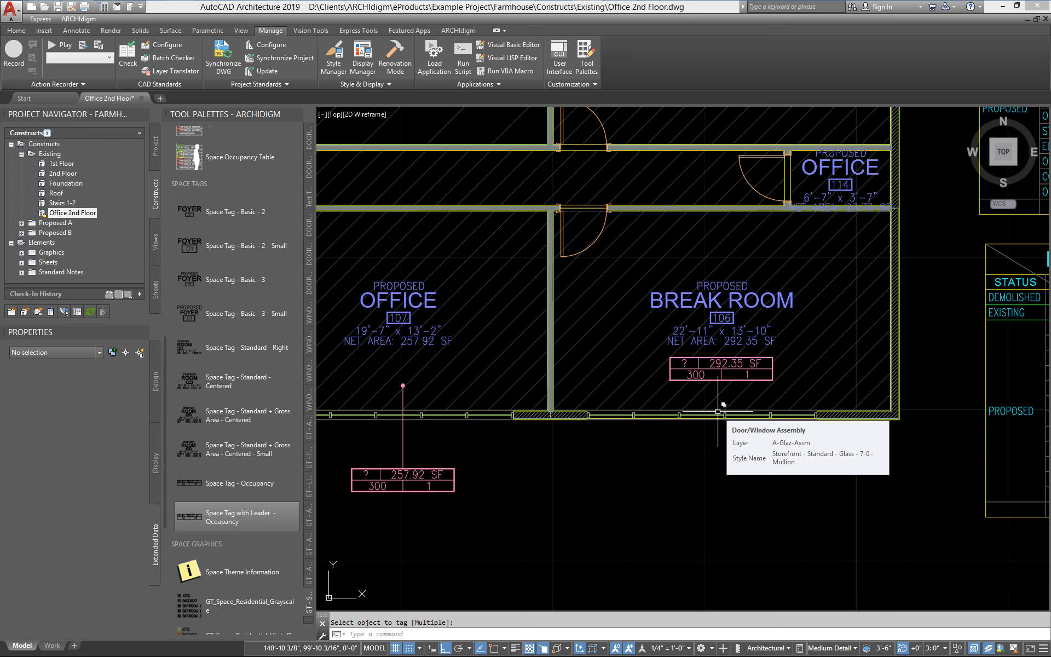
pyautogui.scroll(1, 707, 383)
pyautogui.moveTo(711, 385); pyautogui.dragTo(585, 392, button='middle')
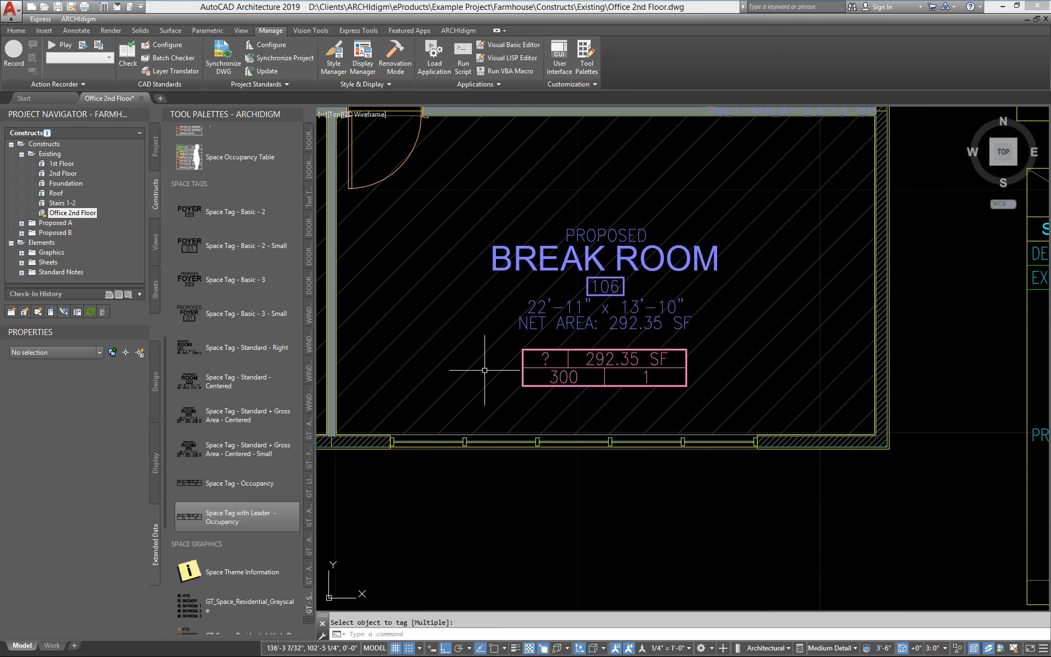
pyautogui.scroll(1, 625, 380)
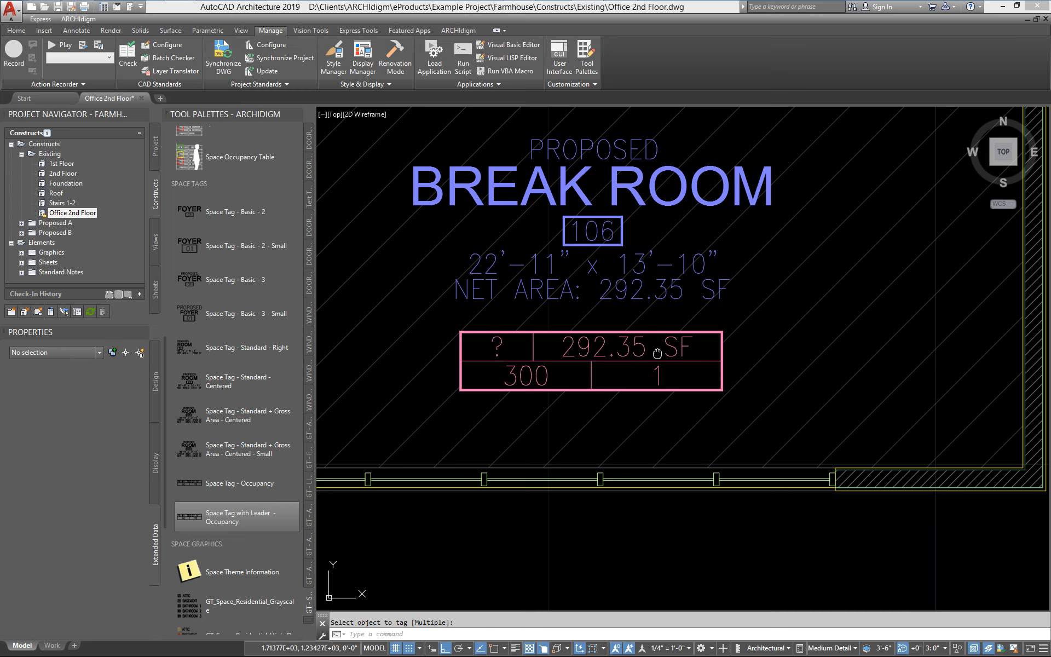
pyautogui.moveTo(657, 355); pyautogui.dragTo(755, 386, button='middle')
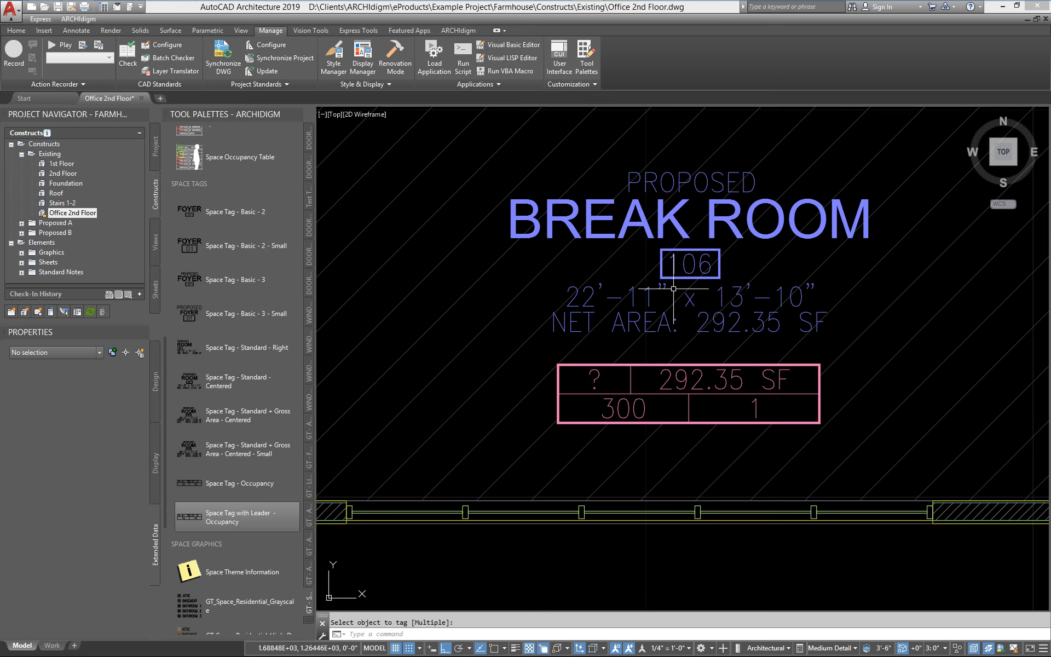
# Review the Break Room space's GT_Space_Objects_Occupancy properties, its Occupant_Load_Factor choices and the GT_Status_Basic classification options without changing them.
pyautogui.click(519, 402)
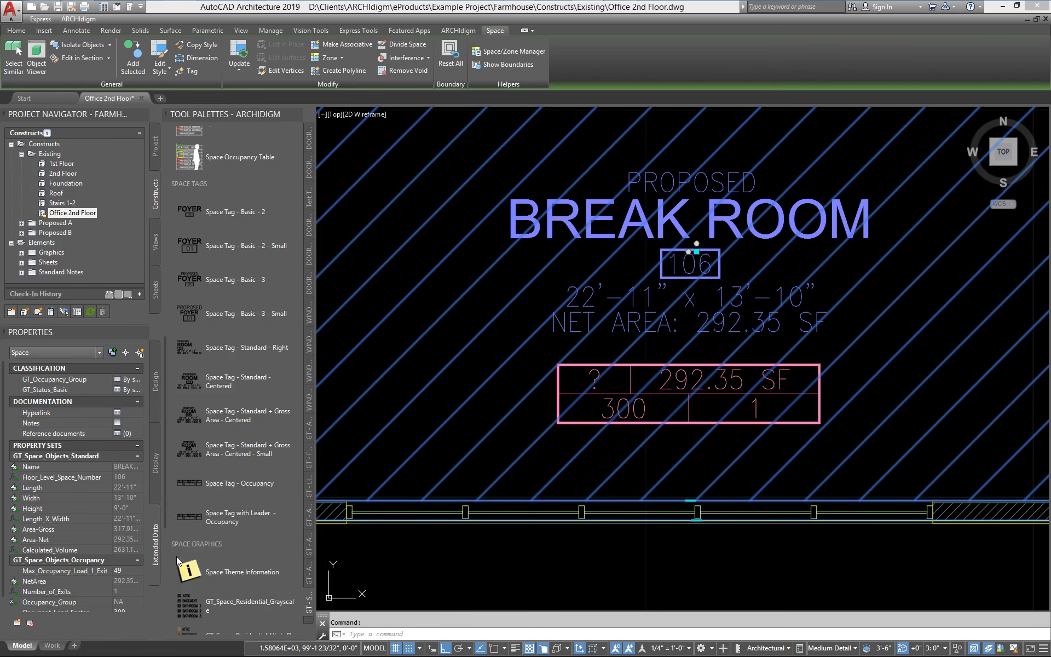
pyautogui.moveTo(79, 325); pyautogui.dragTo(82, 286)
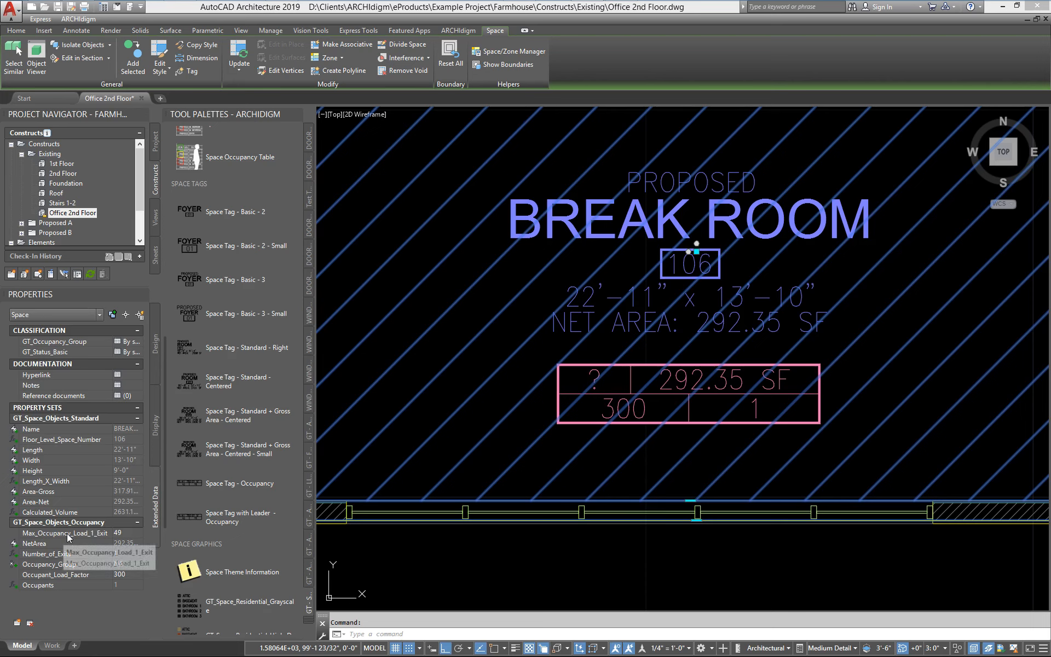
pyautogui.click(129, 534)
pyautogui.press('Escape')
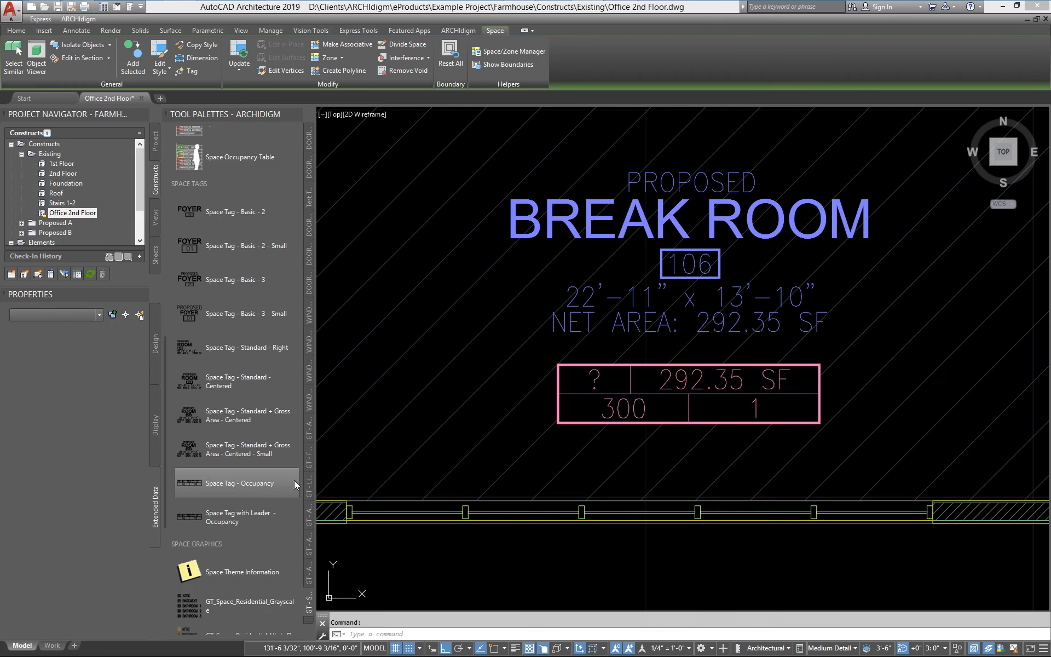
pyautogui.click(482, 434)
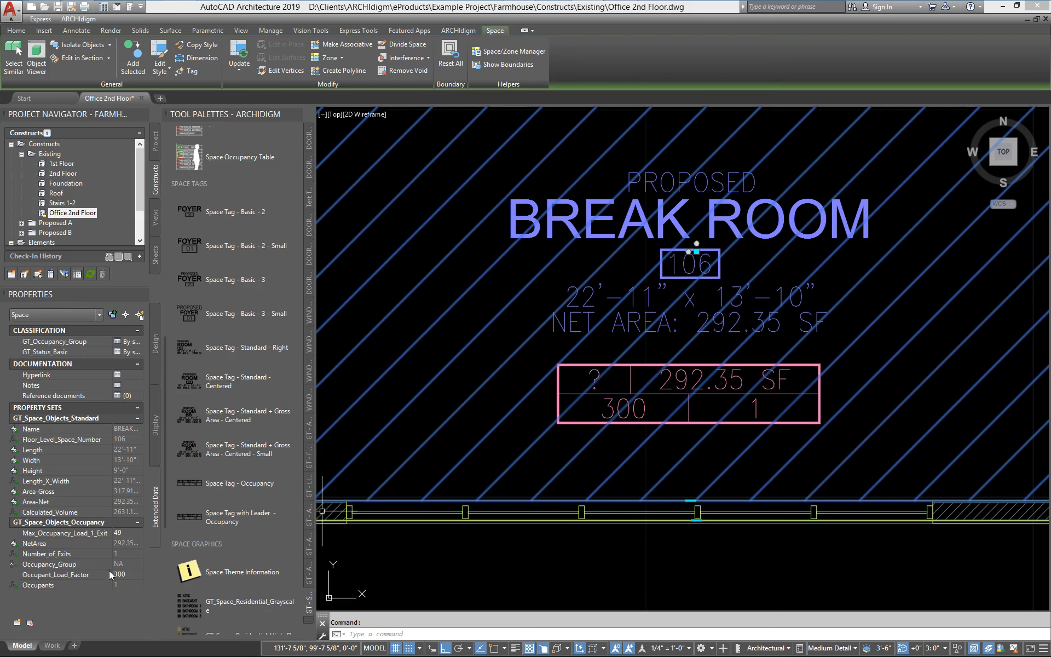
pyautogui.click(133, 574)
pyautogui.click(139, 574)
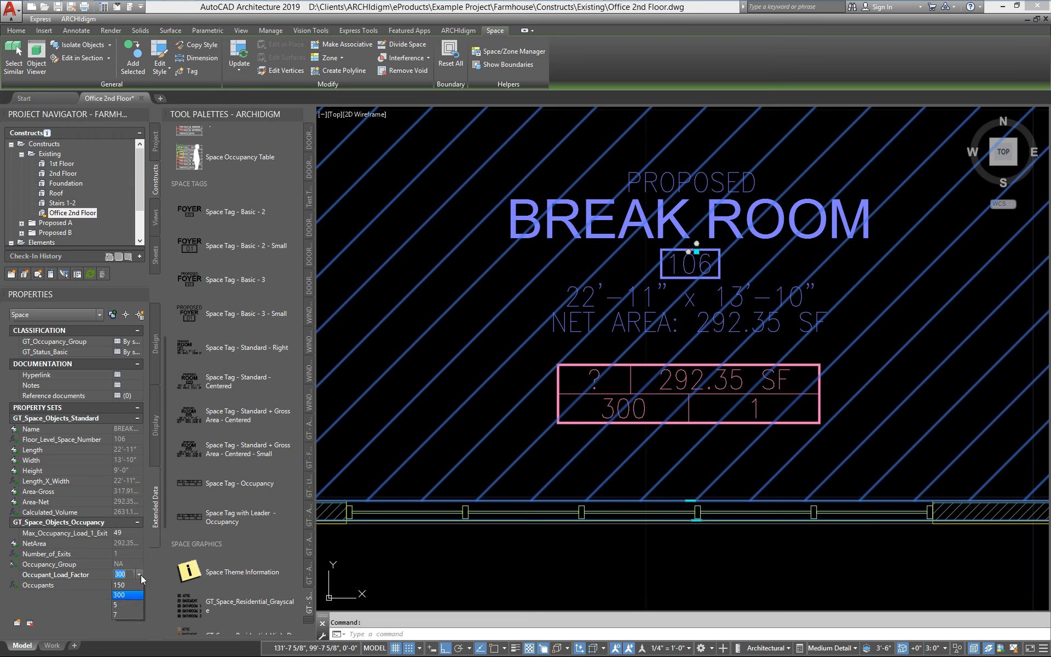
pyautogui.click(140, 575)
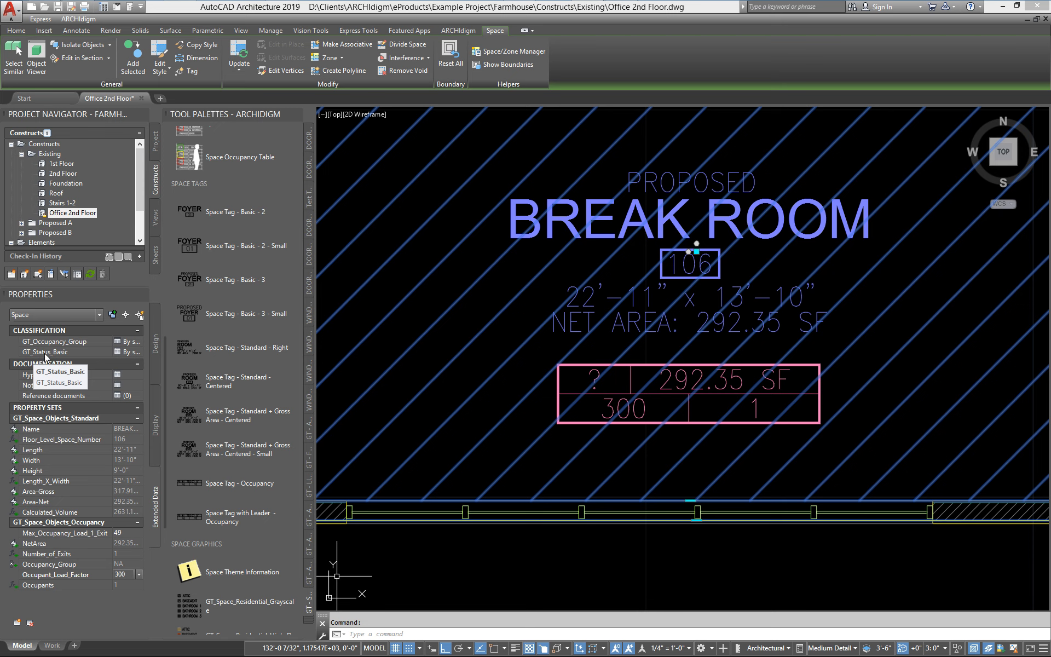
pyautogui.click(118, 353)
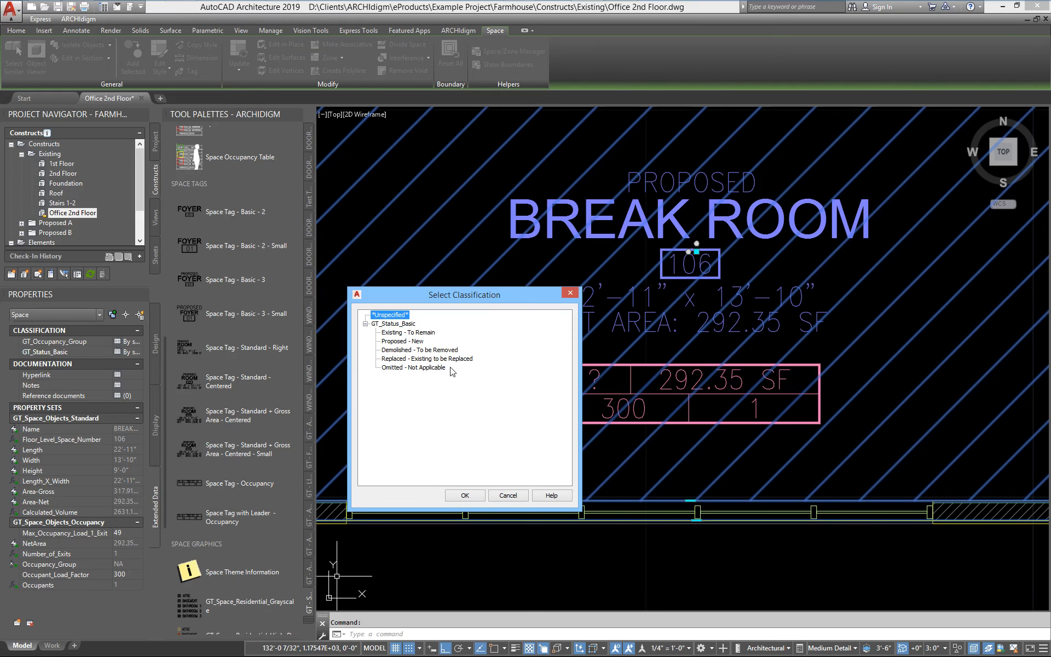
pyautogui.click(508, 495)
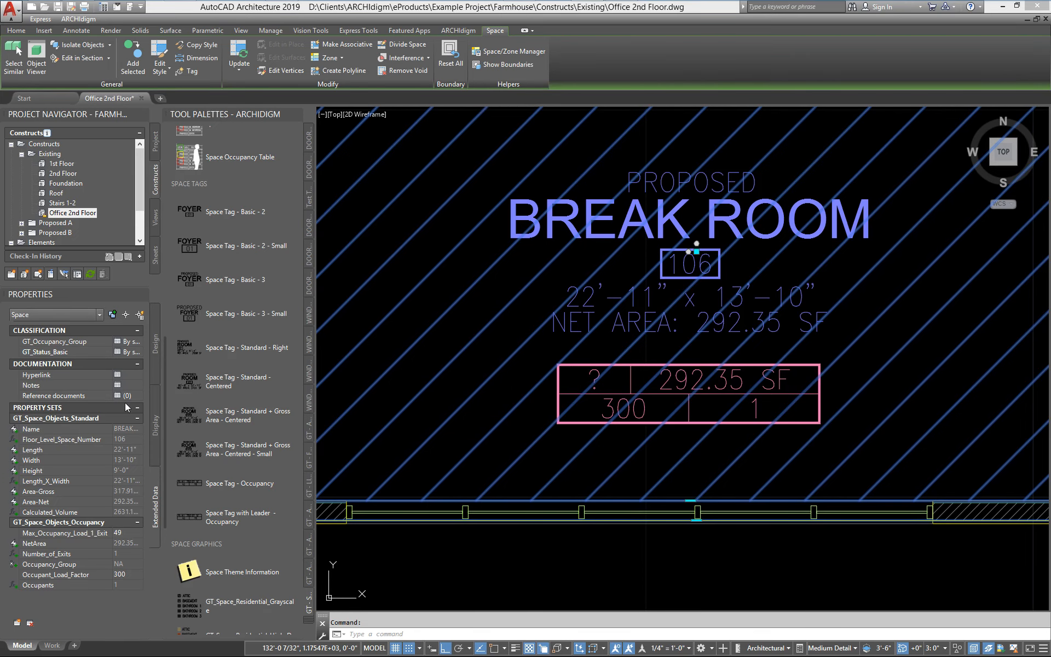
# Set the Break Room space's GT_Occupancy_Group classification to B - Business and clear the selection.
pyautogui.click(120, 343)
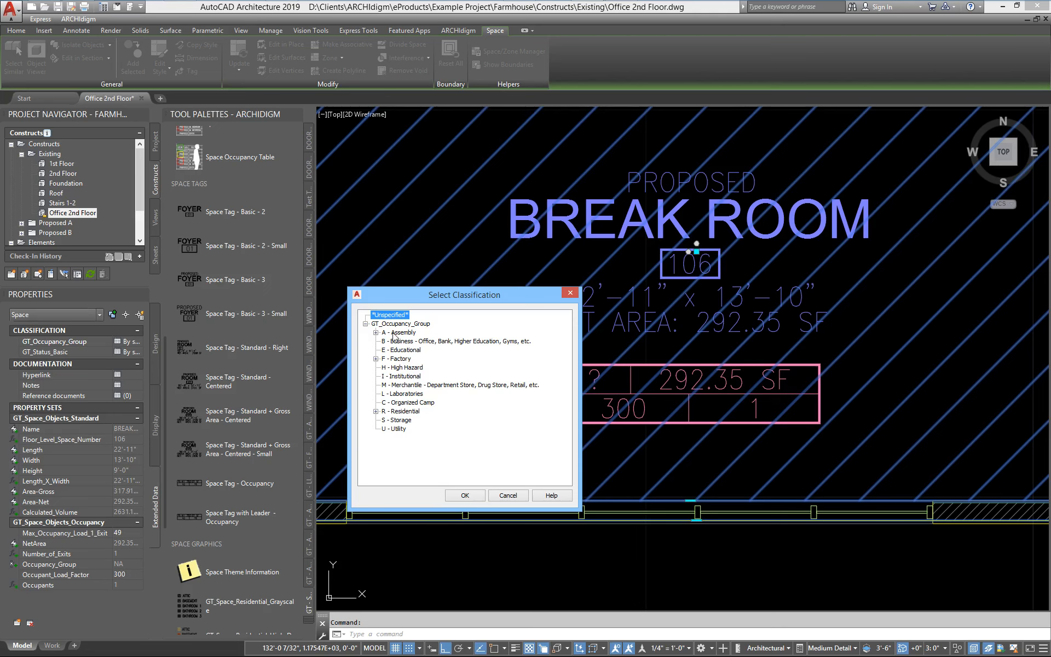
pyautogui.click(377, 333)
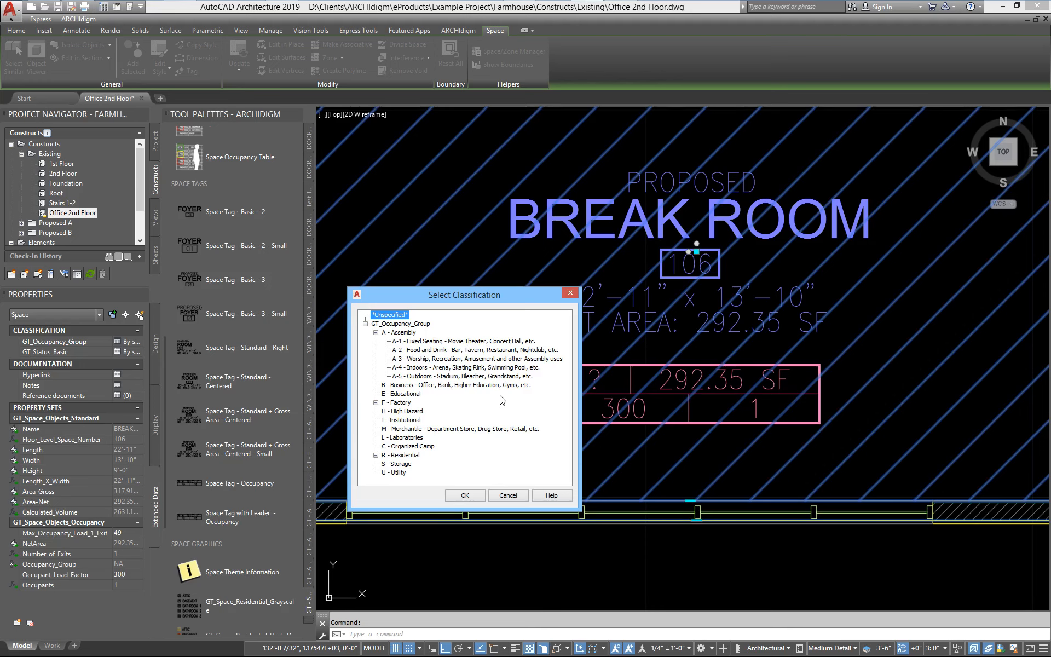
pyautogui.click(397, 386)
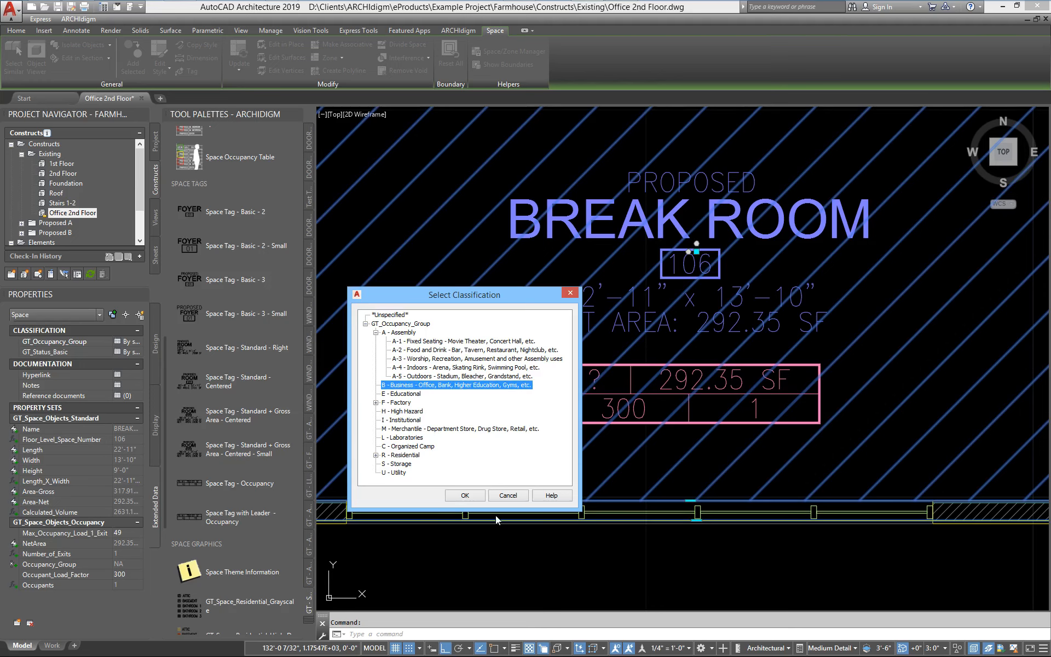
pyautogui.click(466, 495)
pyautogui.scroll(-4, 469, 495)
pyautogui.moveTo(465, 494); pyautogui.dragTo(646, 480, button='middle')
pyautogui.press('Escape')
# Set the office 107 space's GT_Occupancy_Group classification to B - Business and clear the selection.
pyautogui.moveTo(530, 433); pyautogui.dragTo(589, 408, button='middle')
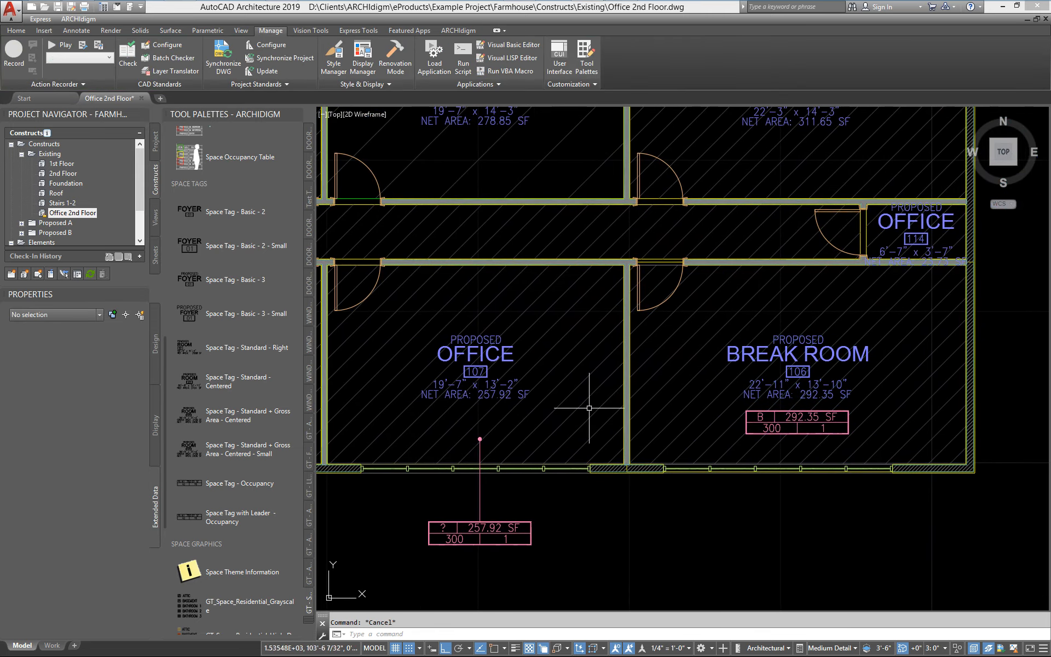
pyautogui.click(557, 415)
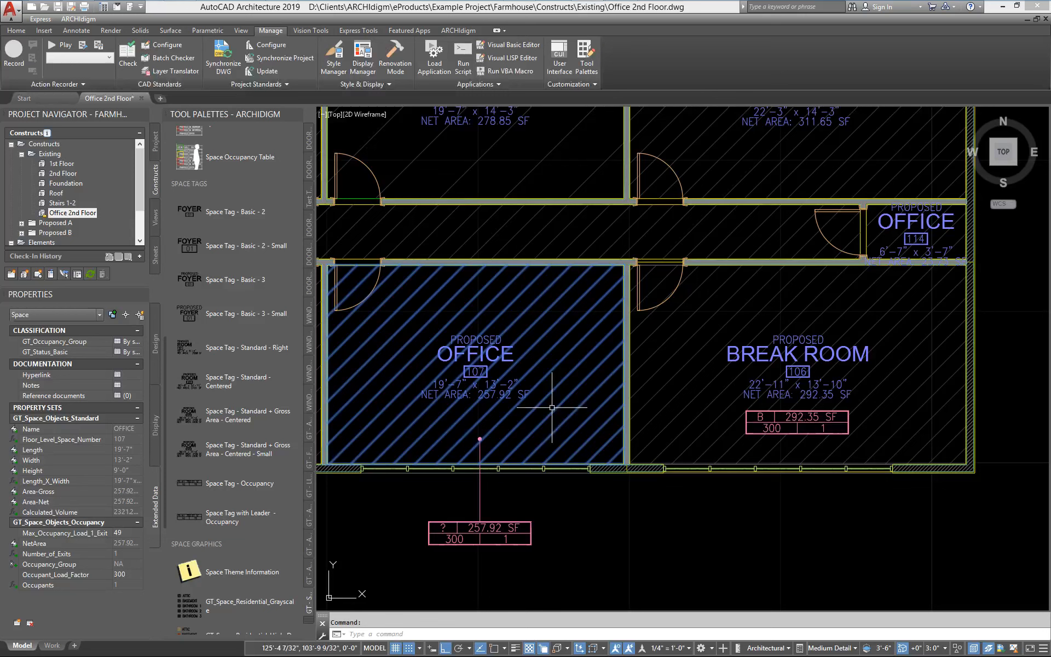
pyautogui.click(122, 341)
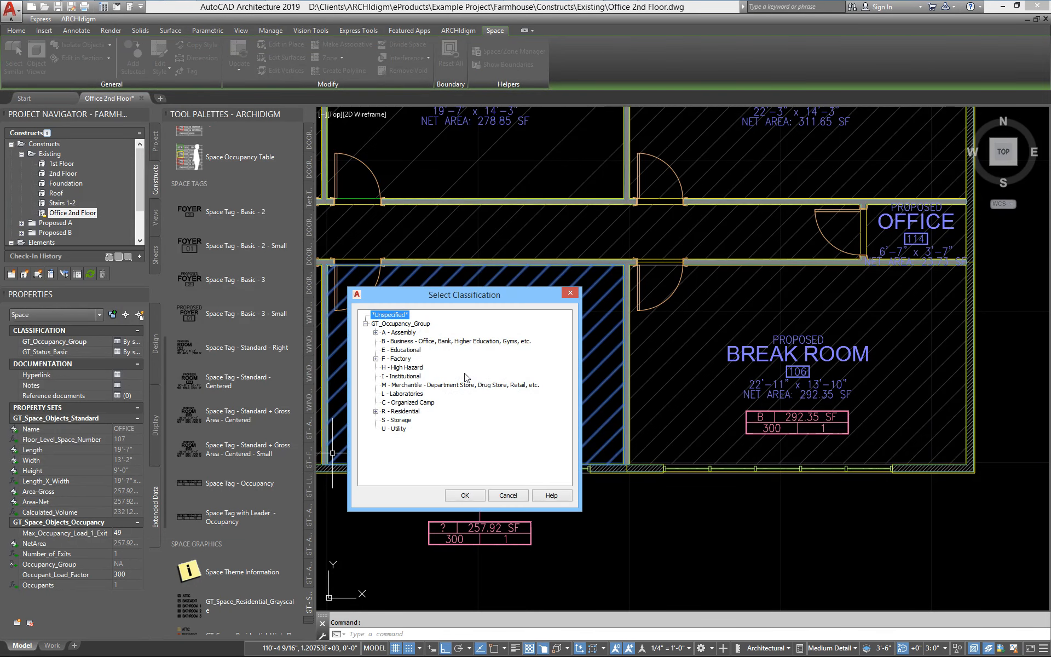
pyautogui.click(398, 342)
pyautogui.click(464, 496)
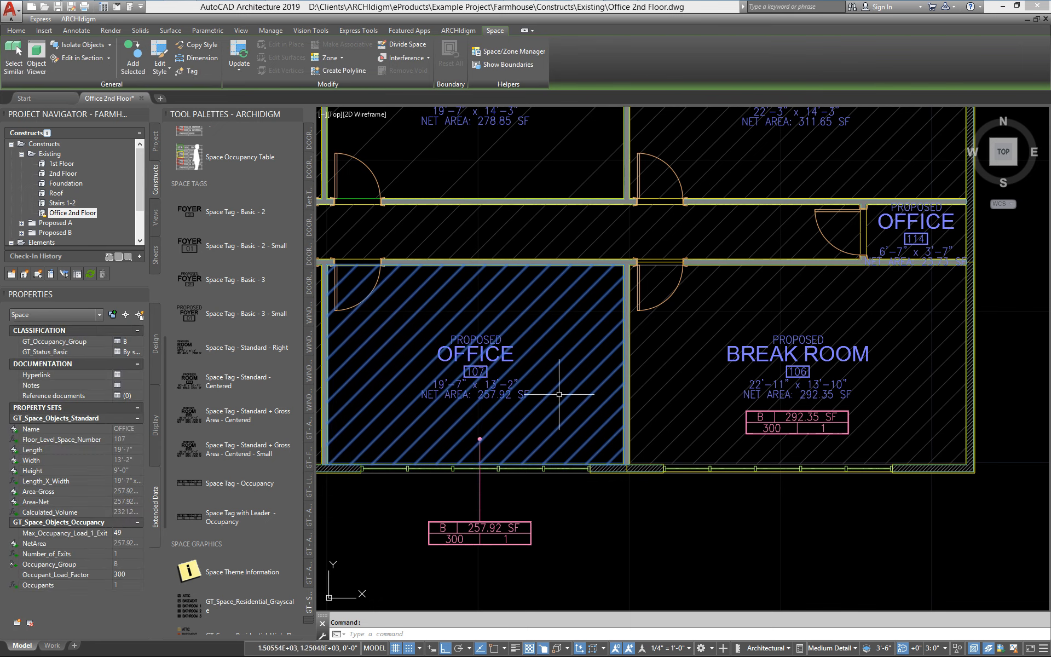
pyautogui.press('Escape')
# Select the Break Room space again and check its occupancy tag against its GT_Space_Objects_Occupancy values.
pyautogui.moveTo(771, 445); pyautogui.dragTo(1039, 366, button='middle')
pyautogui.scroll(2, 637, 427)
pyautogui.moveTo(898, 403); pyautogui.dragTo(454, 450, button='middle')
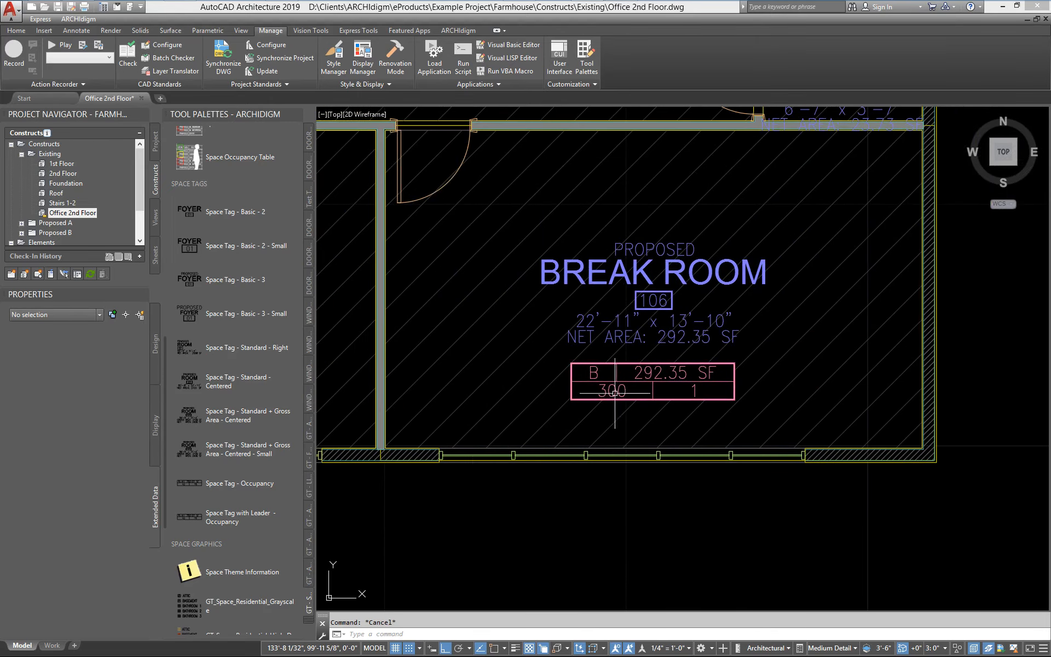
pyautogui.scroll(2, 631, 395)
pyautogui.click(553, 435)
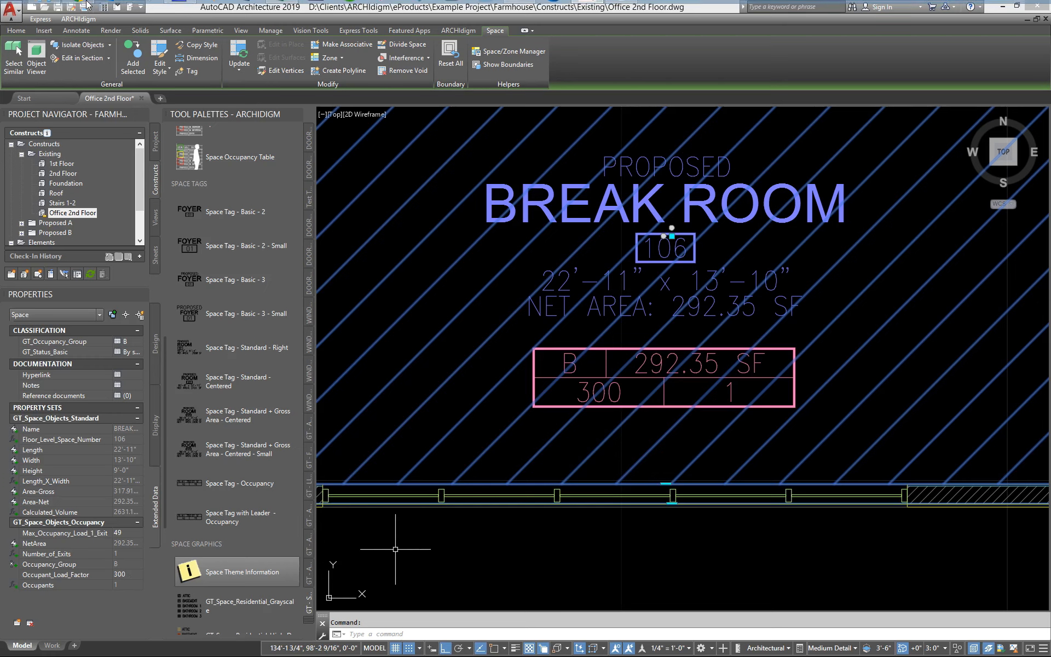
# Switch to the browser and review the occupant load factors in Chapter 10 Means of Egress of the 2025 California Building Code.
pyautogui.moveTo(80, 12)
pyautogui.click(85, 35)
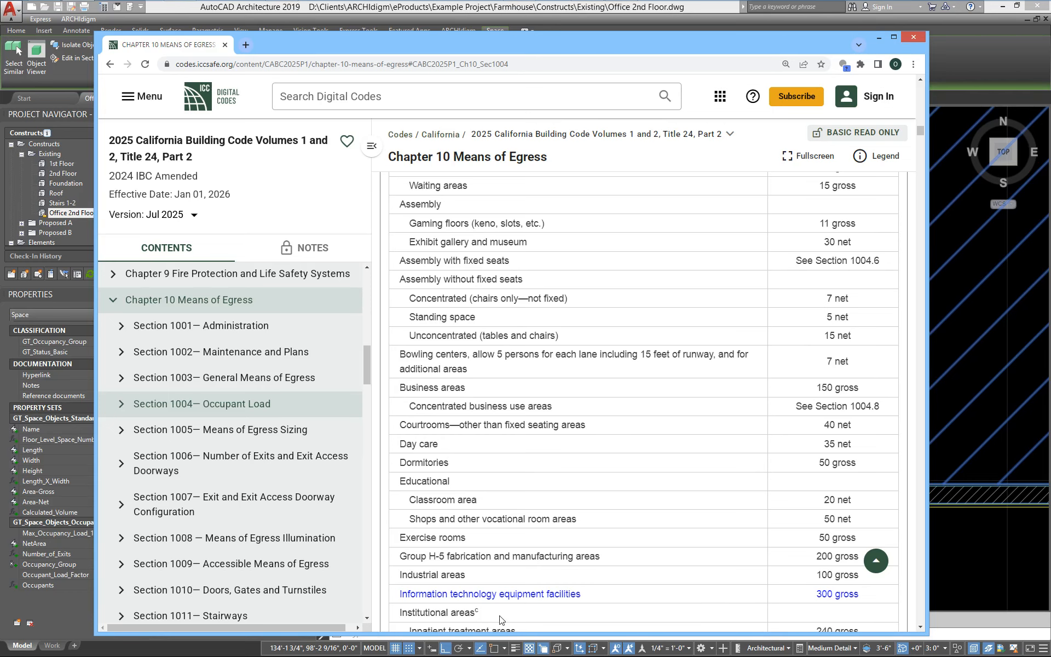
pyautogui.scroll(-3, 630, 590)
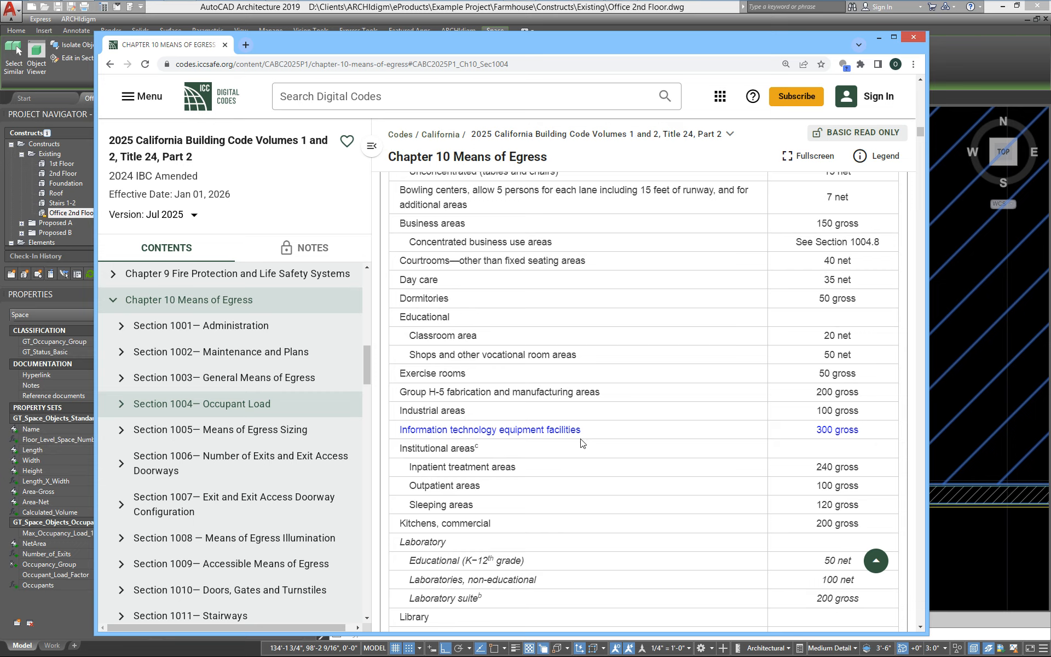
pyautogui.scroll(-4, 581, 435)
pyautogui.scroll(-2, 582, 443)
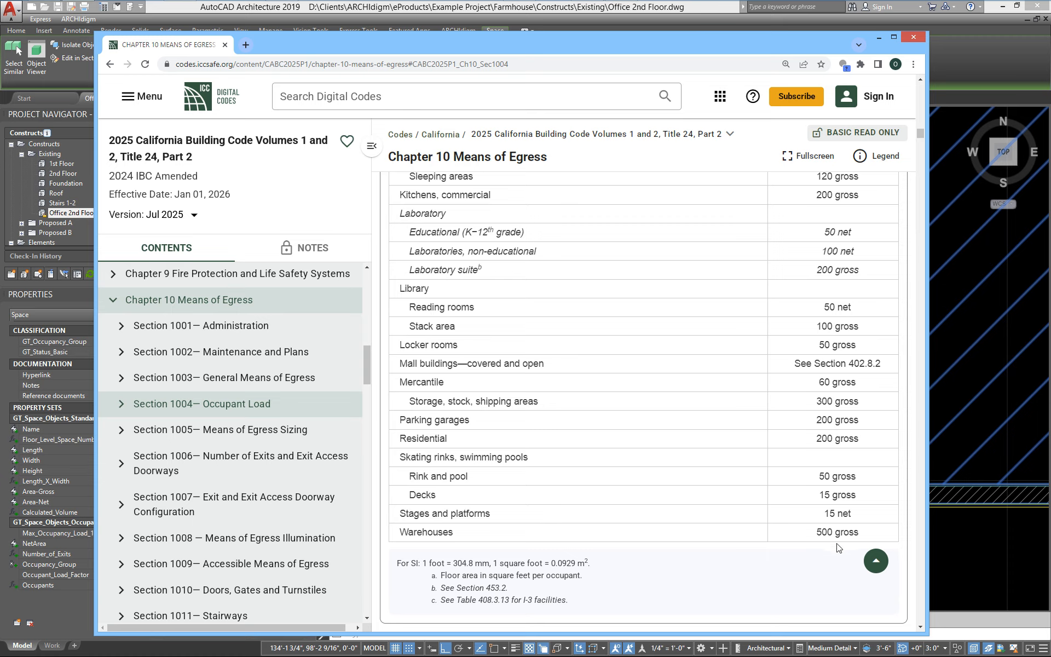
pyautogui.scroll(6, 832, 516)
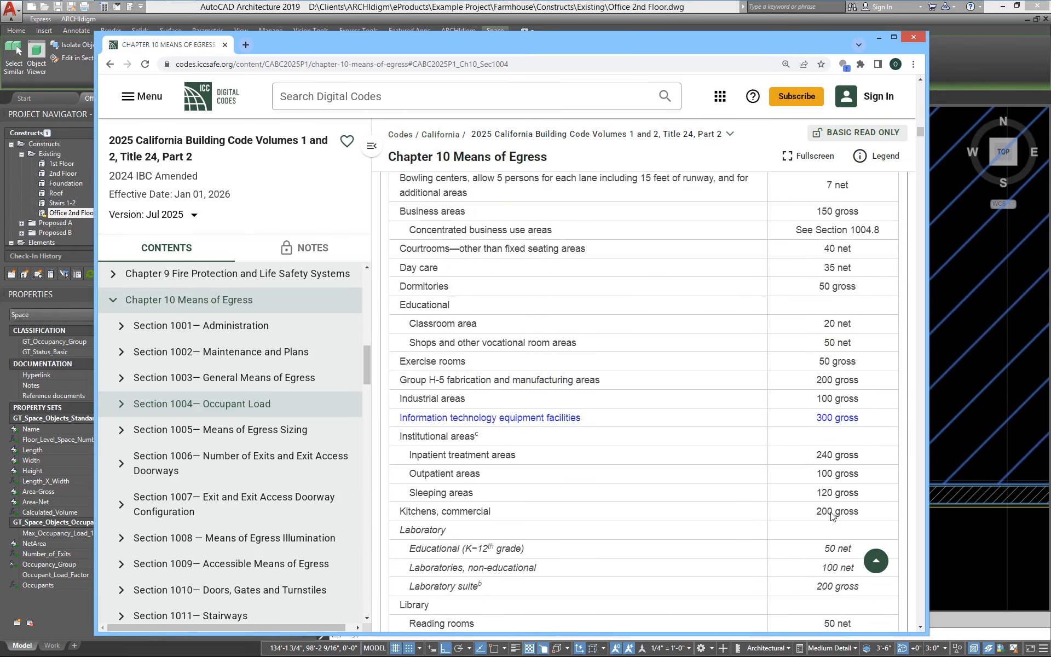
# Switch back to AutoCAD Architecture, set the Break Room space's Occupant_Load_Factor to 150 and clear the selection.
pyautogui.scroll(-1, 616, 457)
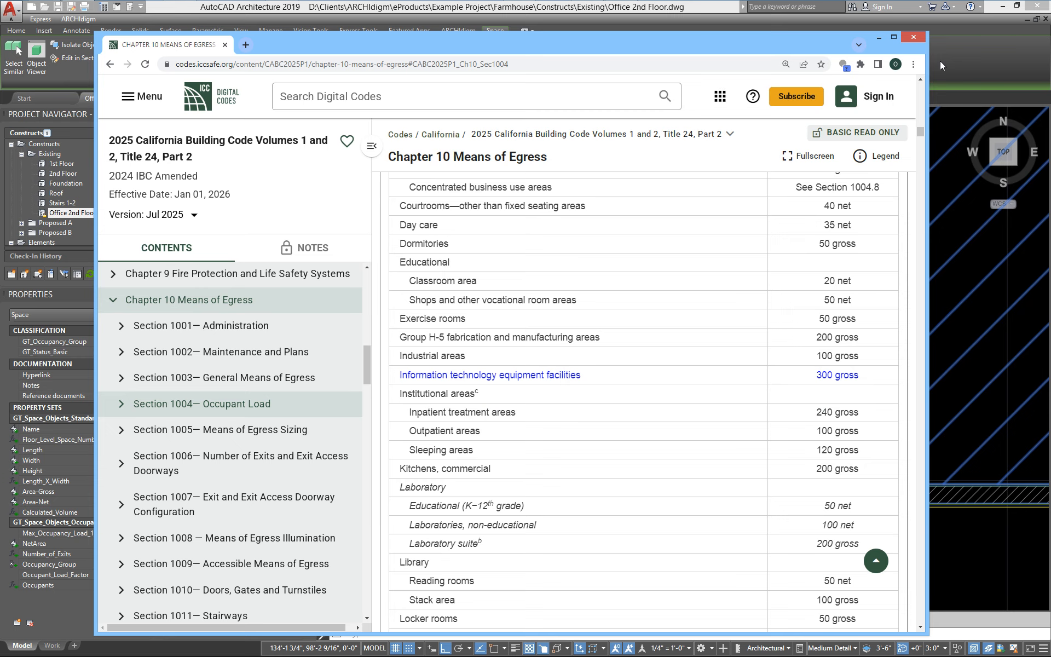
pyautogui.click(940, 61)
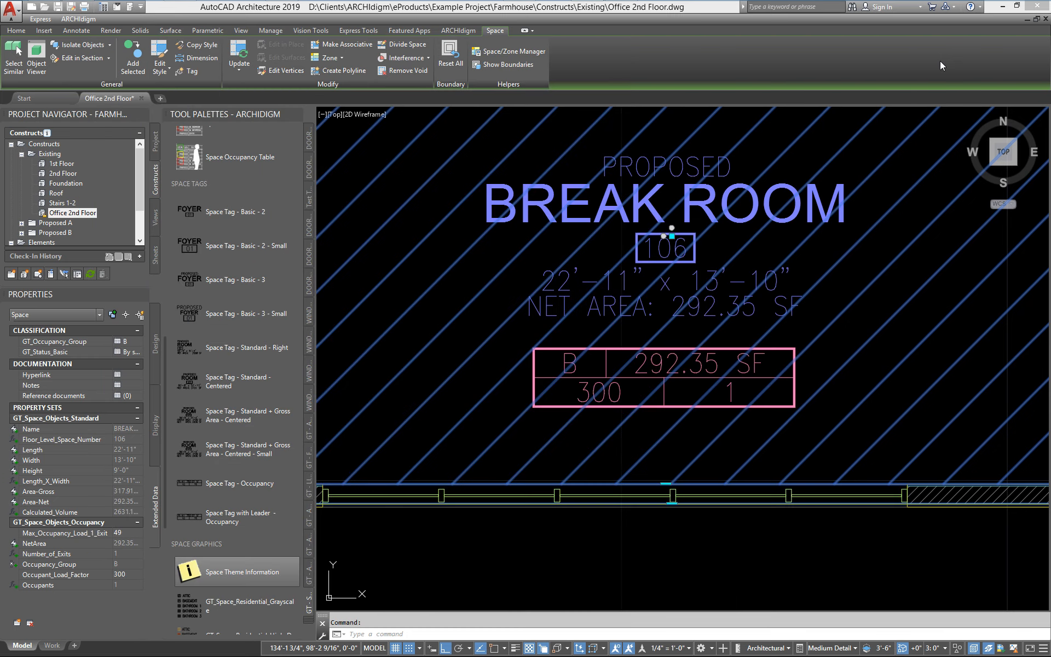
pyautogui.click(127, 573)
pyautogui.click(139, 574)
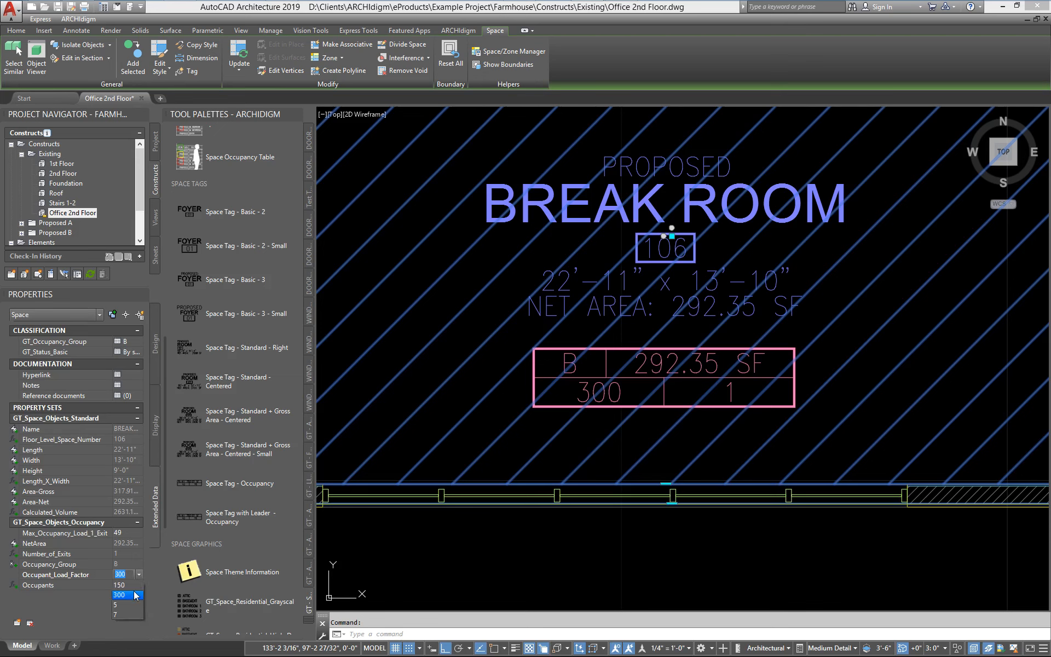
pyautogui.click(123, 588)
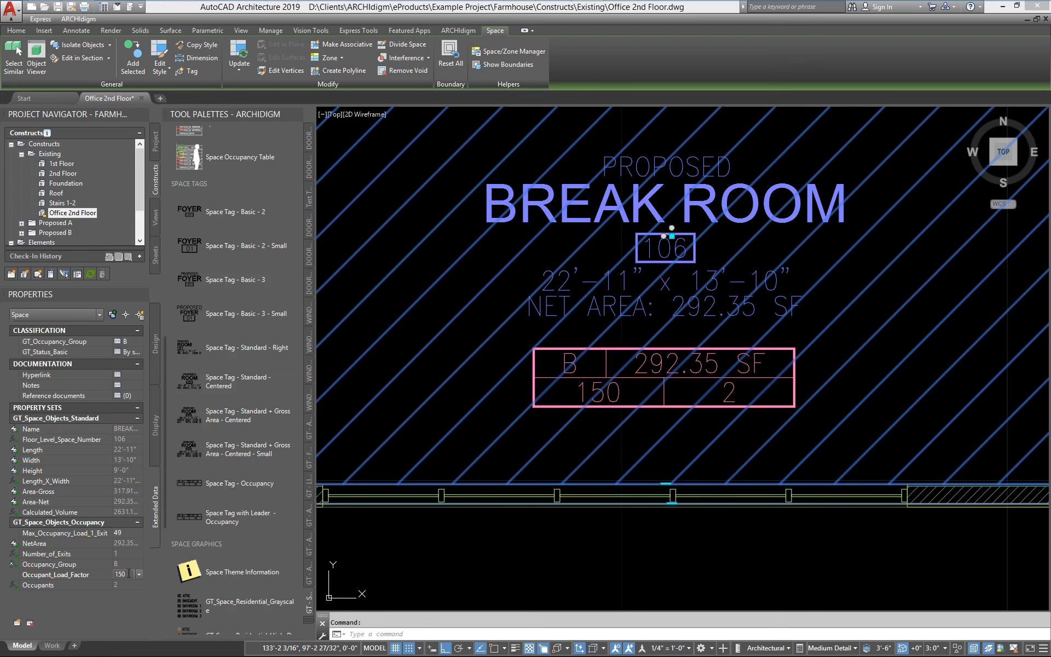
pyautogui.doubleClick(129, 573)
pyautogui.write('1')
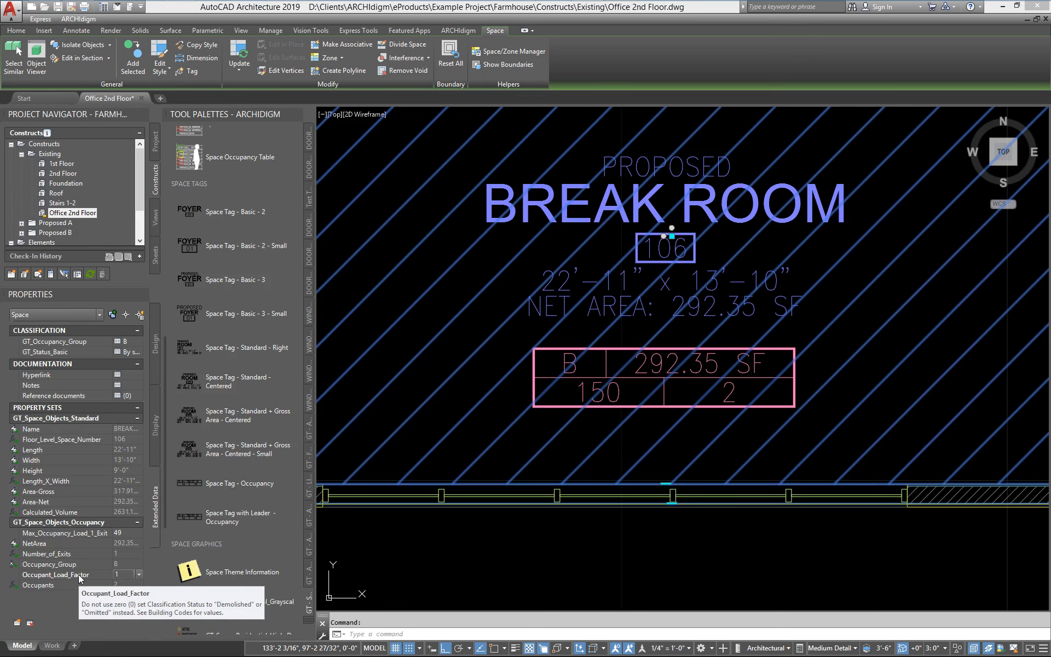
pyautogui.write('50')
pyautogui.press('Return')
pyautogui.press('Escape')
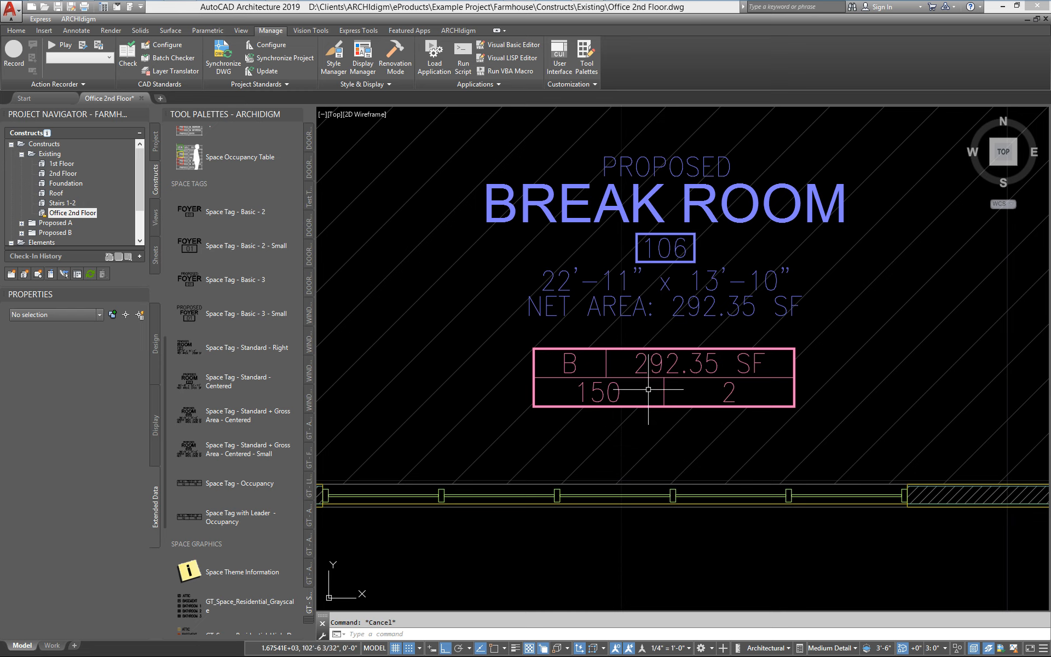
# Select the office 107 space and all similar spaces, and add the existing office 104 space to the selection.
pyautogui.moveTo(666, 394)
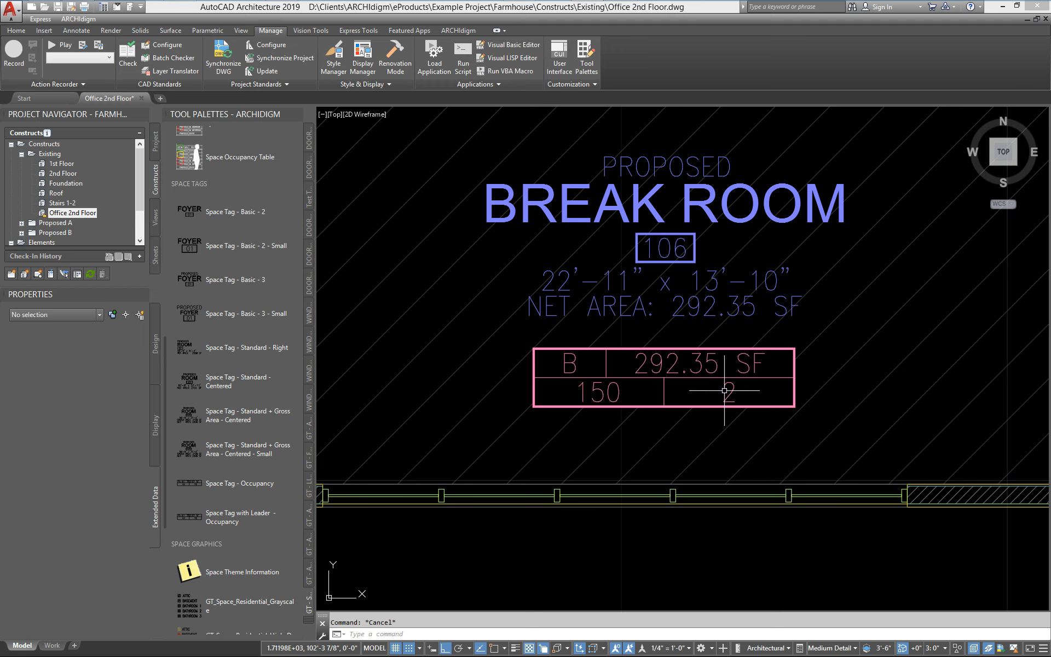
pyautogui.scroll(-3, 789, 426)
pyautogui.moveTo(754, 426)
pyautogui.mouseDown(button='middle')
pyautogui.moveTo(813, 403)
pyautogui.moveTo(722, 395)
pyautogui.moveTo(784, 396)
pyautogui.mouseUp(button='middle')
pyautogui.moveTo(645, 398); pyautogui.dragTo(739, 438, button='middle')
pyautogui.scroll(-2, 740, 437)
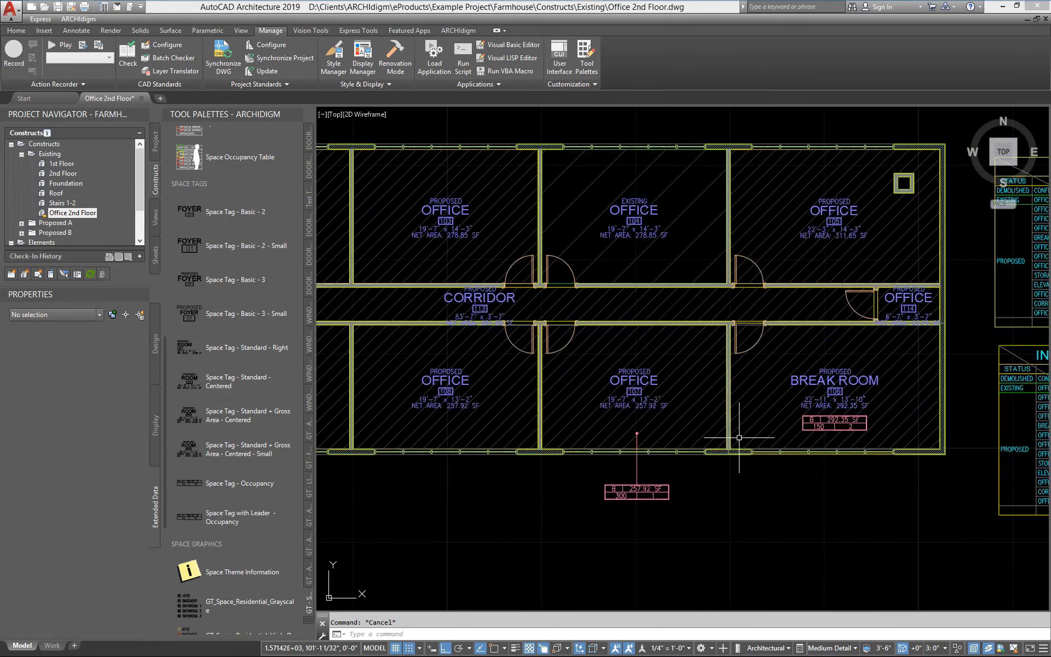
pyautogui.moveTo(668, 445)
pyautogui.mouseDown(button='middle')
pyautogui.moveTo(644, 419)
pyautogui.moveTo(738, 442)
pyautogui.mouseUp(button='middle')
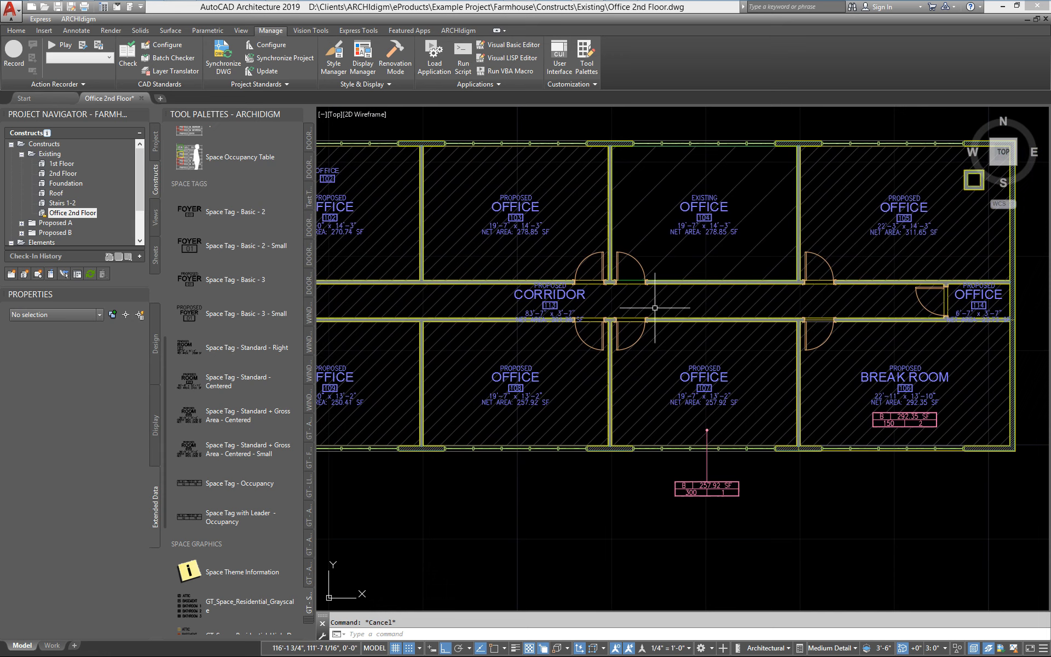
pyautogui.click(644, 362)
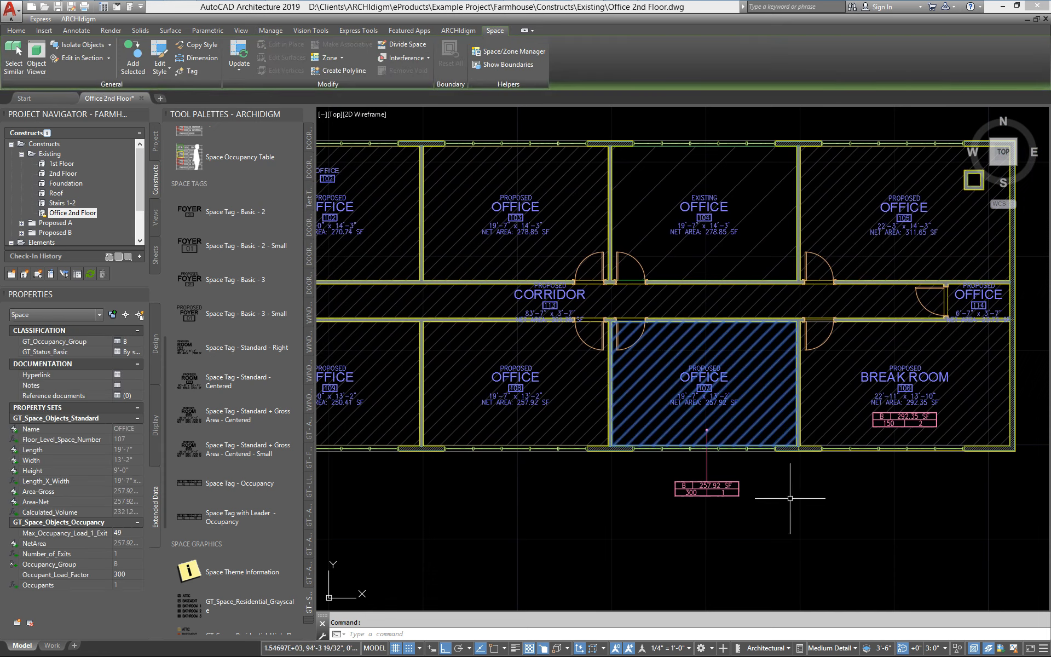
pyautogui.rightClick(563, 521)
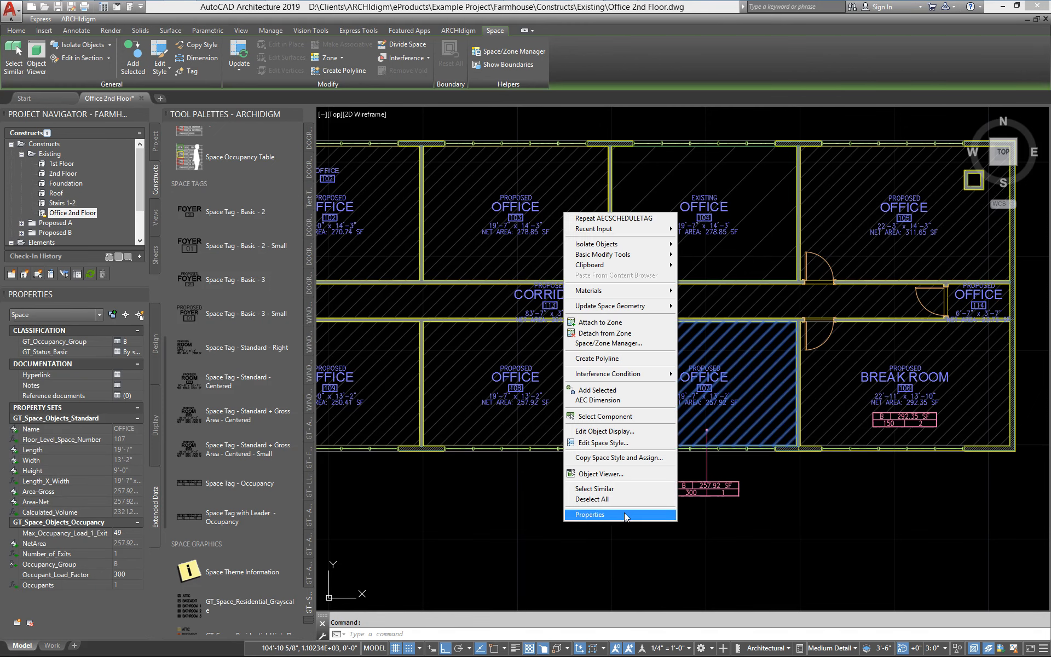
pyautogui.click(596, 489)
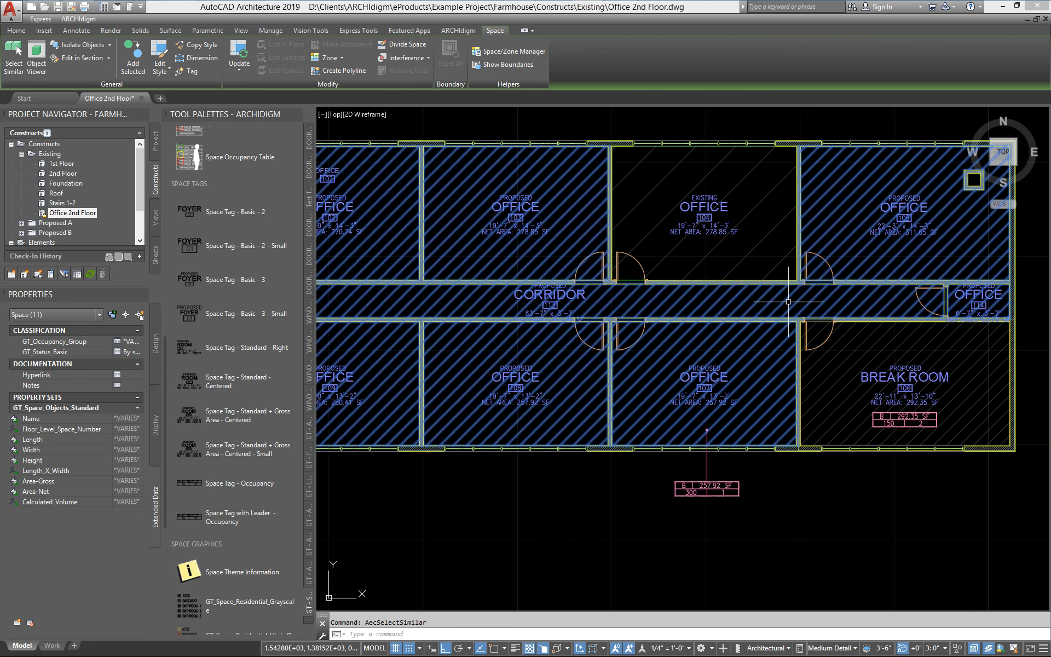
pyautogui.click(680, 254)
pyautogui.moveTo(653, 367); pyautogui.dragTo(595, 346, button='middle')
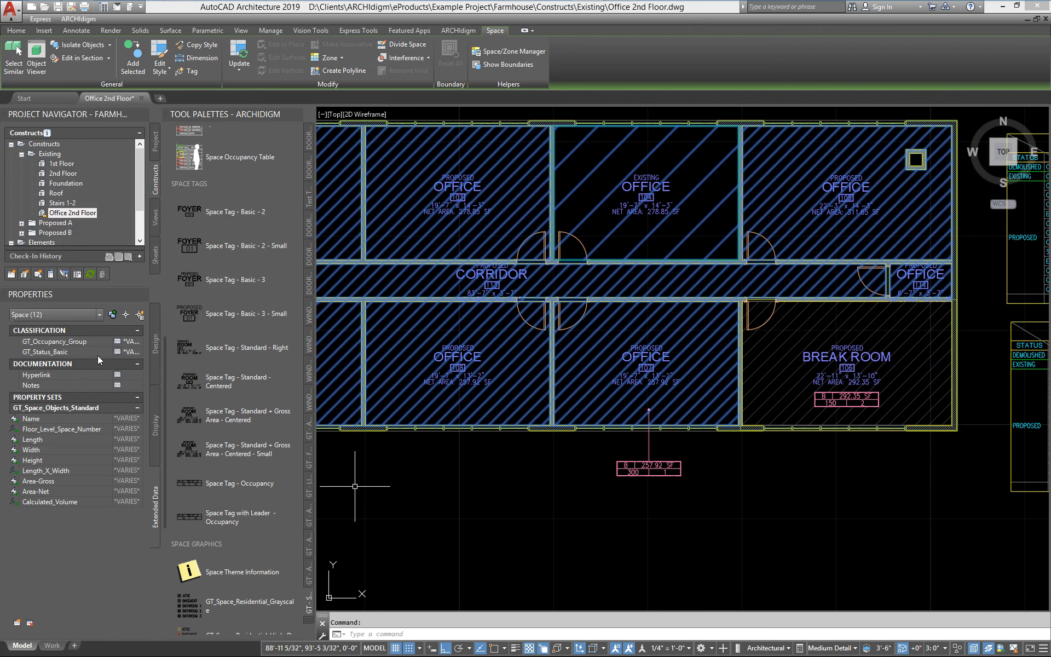
# Set the selected spaces' GT_Occupancy_Group classification to B - Business.
pyautogui.click(119, 341)
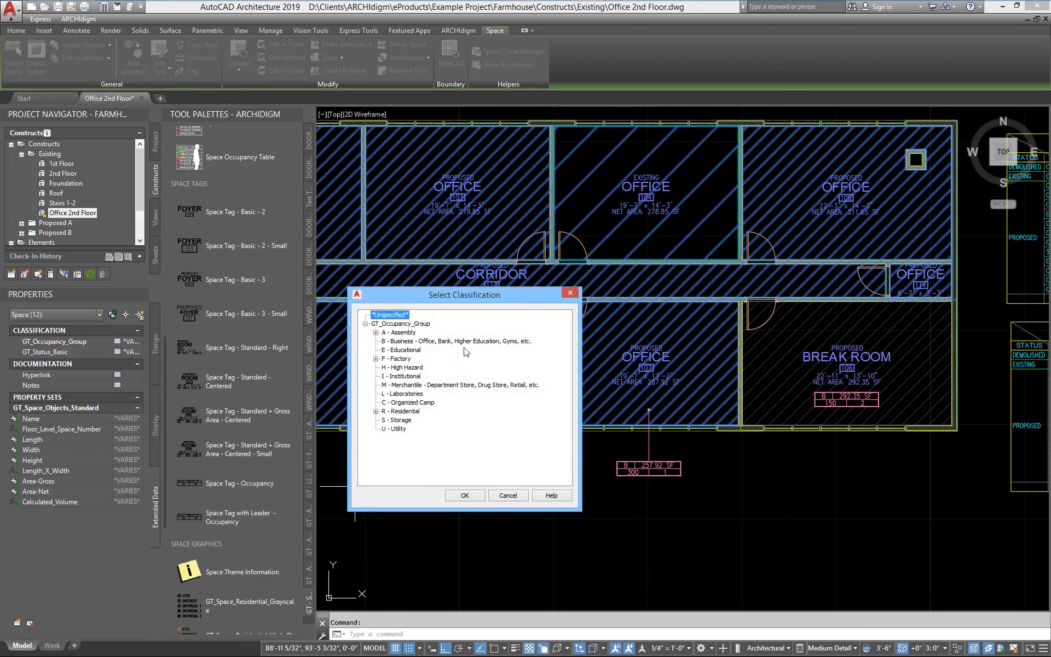
pyautogui.click(400, 341)
pyautogui.click(464, 495)
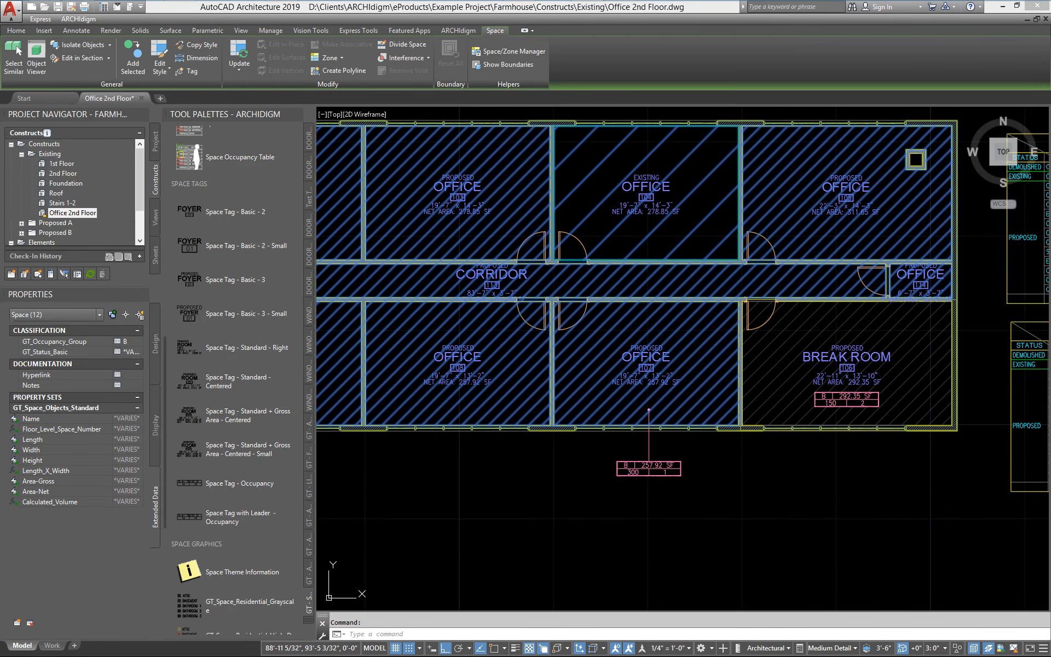
# Add only the GT_Space_Objects_Occupancy property set to the selected spaces, leaving out the other available sets.
pyautogui.click(17, 623)
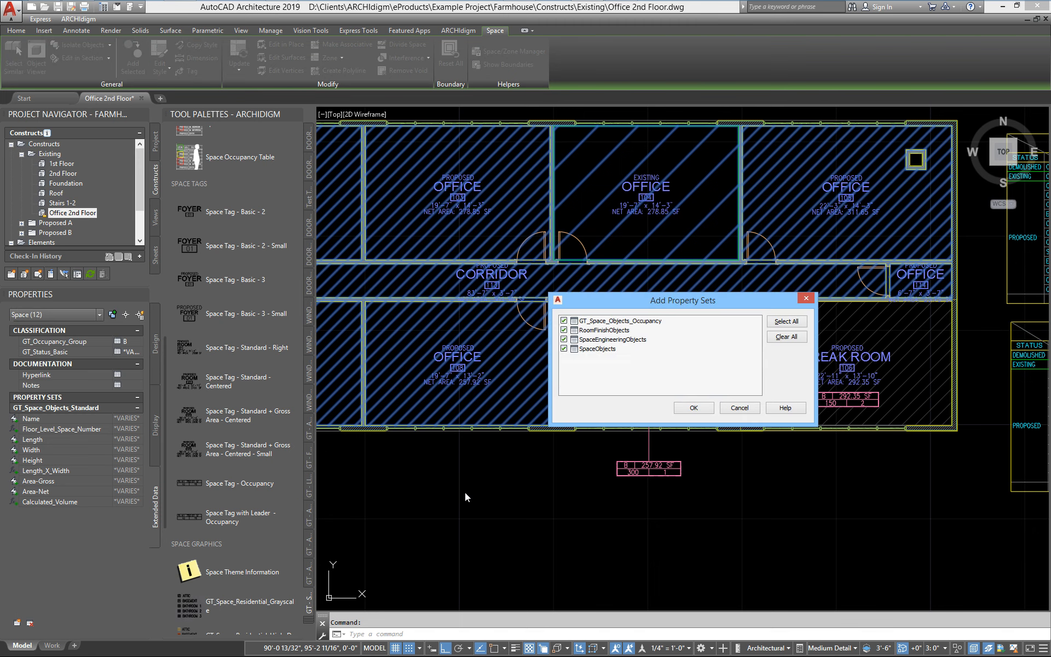
pyautogui.click(739, 407)
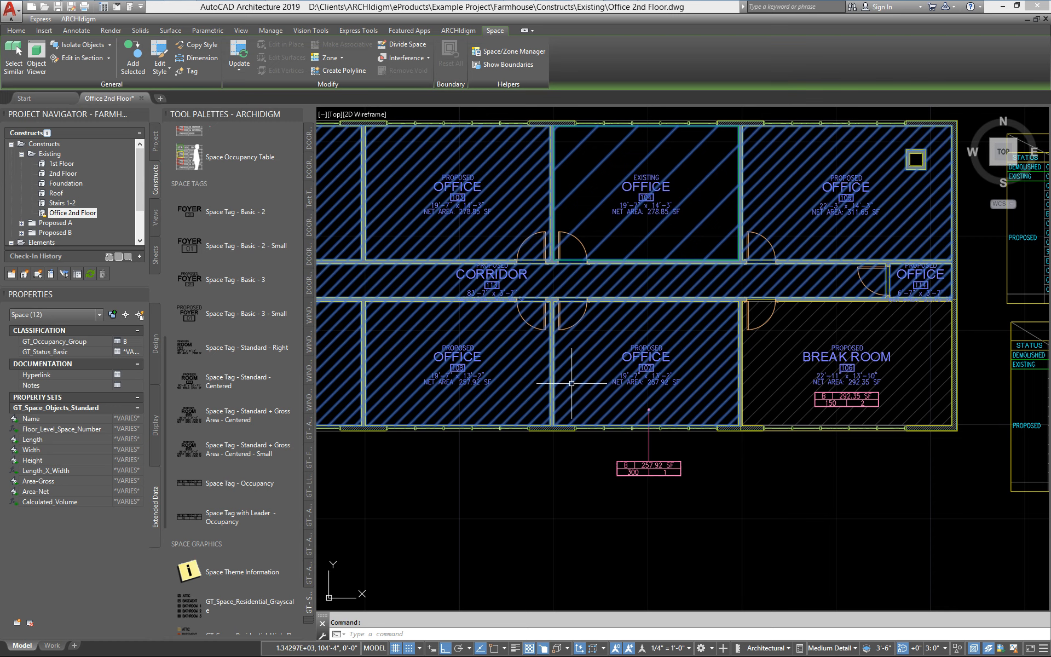
pyautogui.moveTo(575, 387); pyautogui.dragTo(730, 430, button='middle')
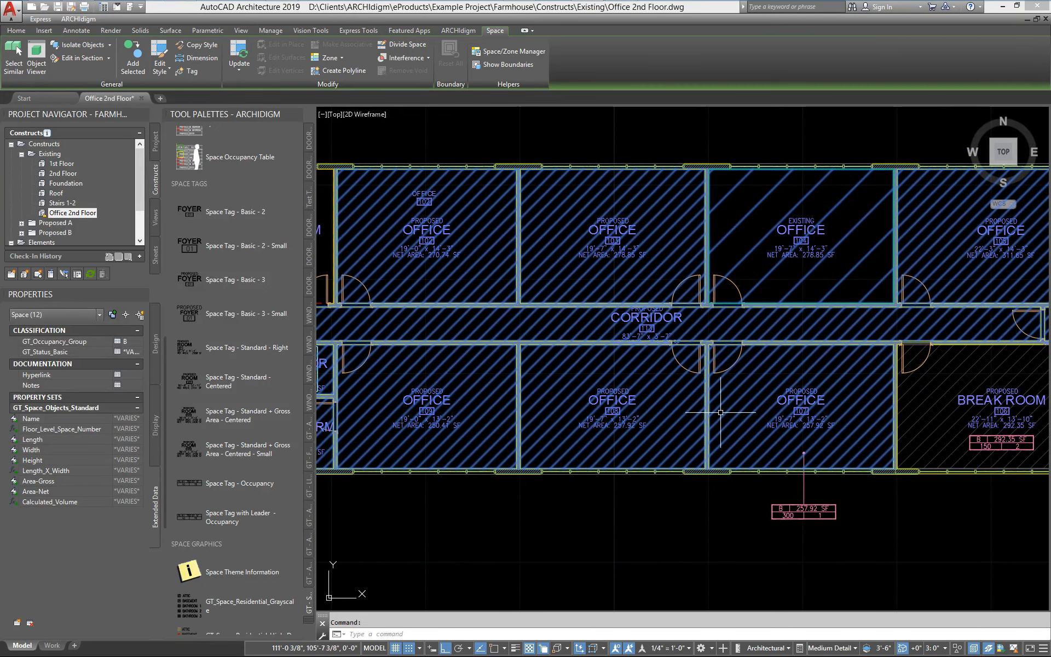
pyautogui.click(17, 623)
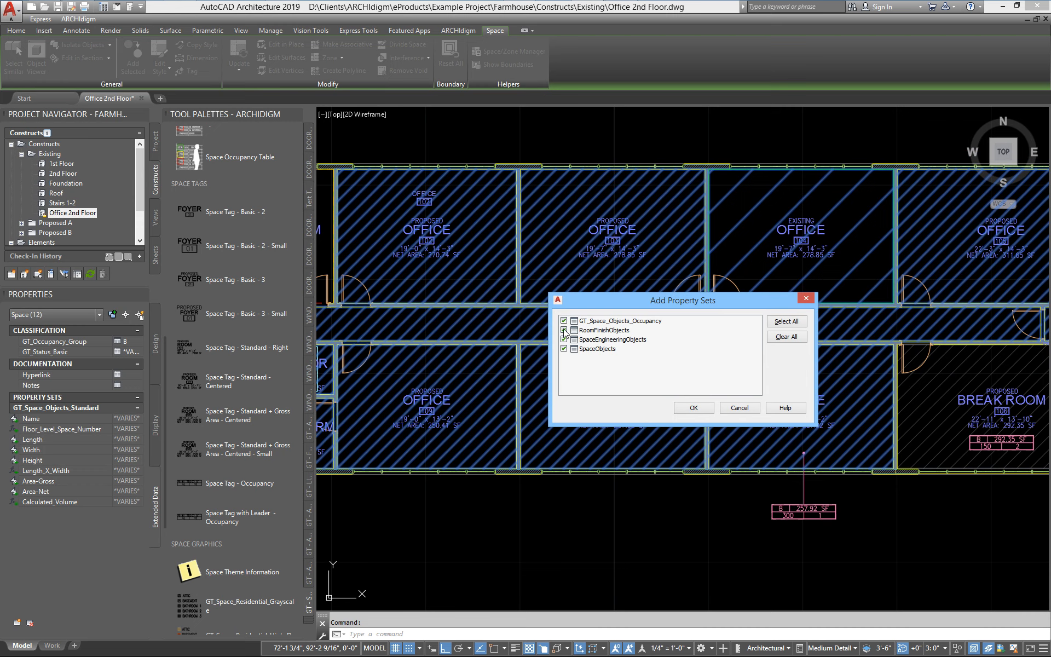
pyautogui.click(564, 349)
pyautogui.click(694, 408)
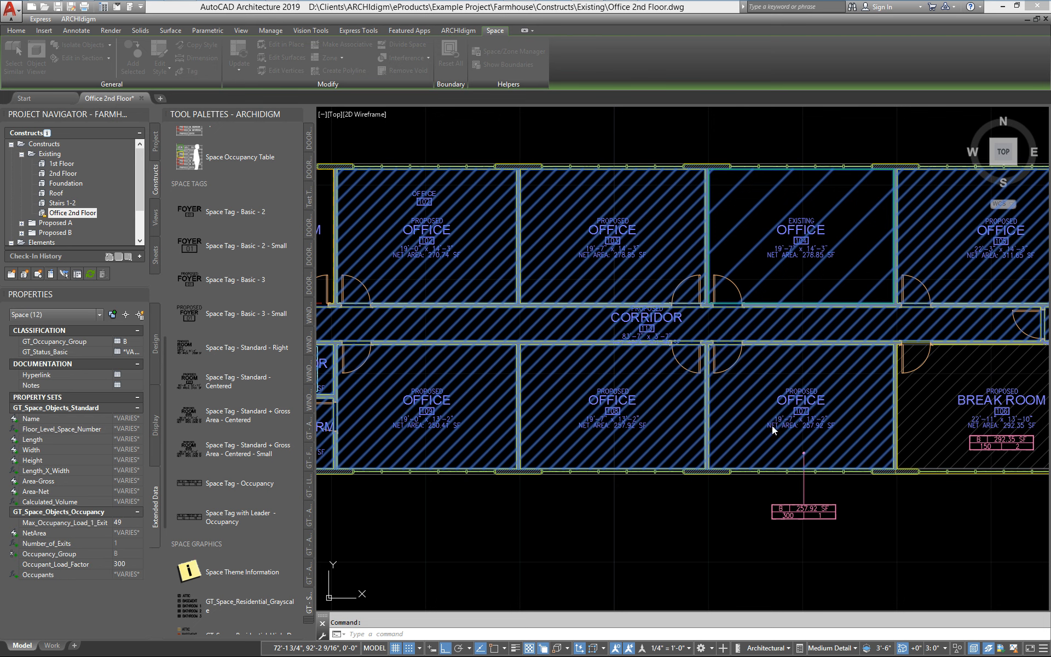
# Set the Occupant_Load_Factor of all selected spaces to 150 and clear the selection.
pyautogui.click(125, 564)
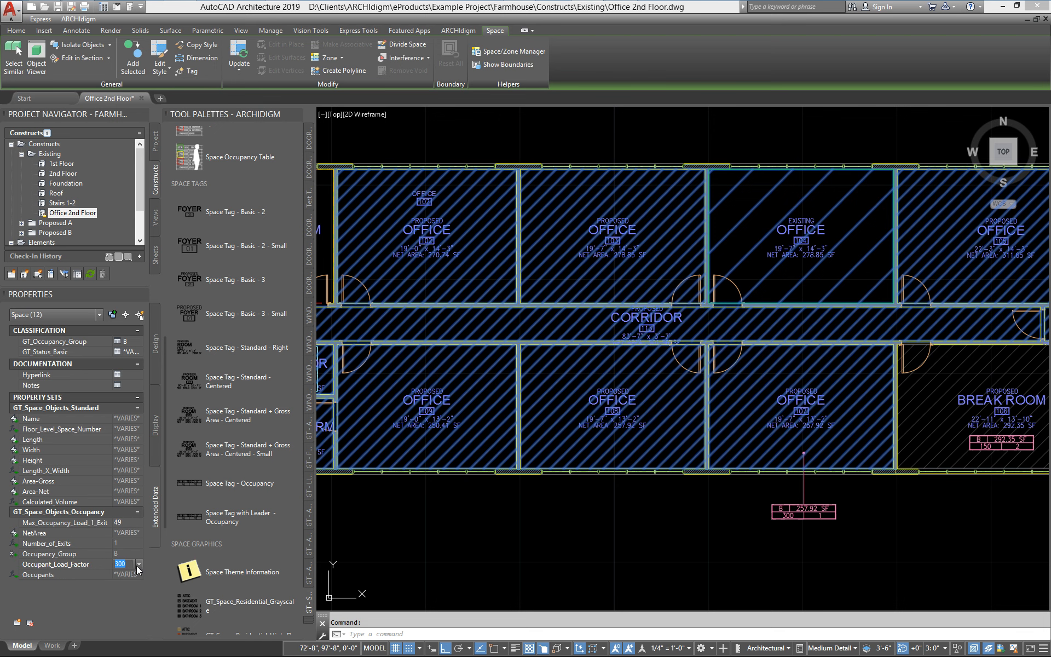
pyautogui.write('150')
pyautogui.press('Return')
pyautogui.click(240, 348)
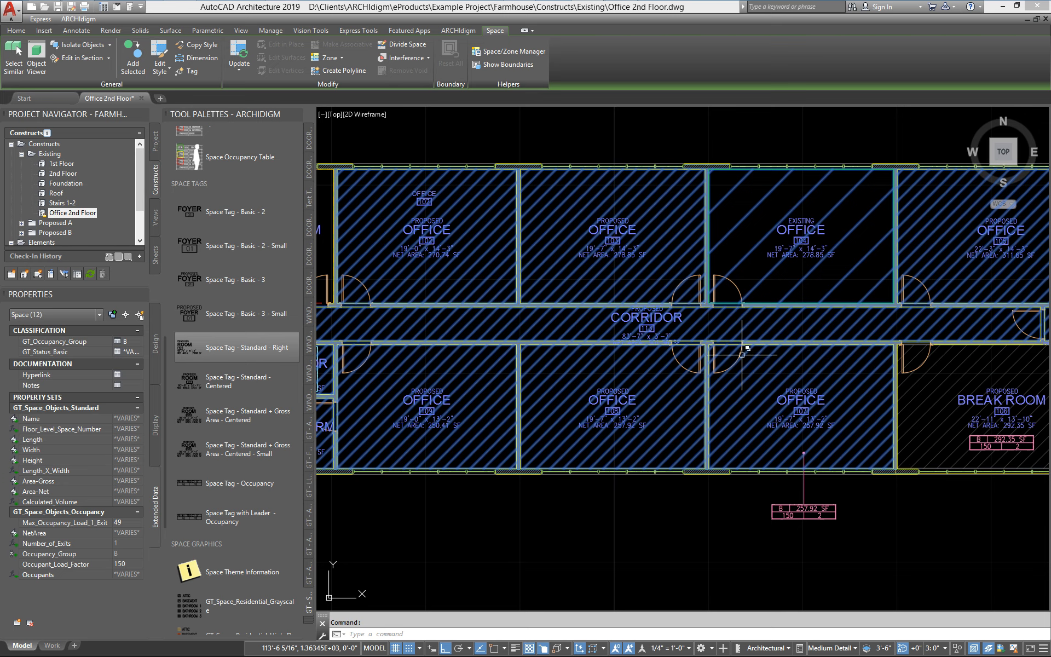
pyautogui.press('Escape')
# Check the occupancy tags of office 107 and the Break Room for the applied load factors.
pyautogui.scroll(-3, 640, 525)
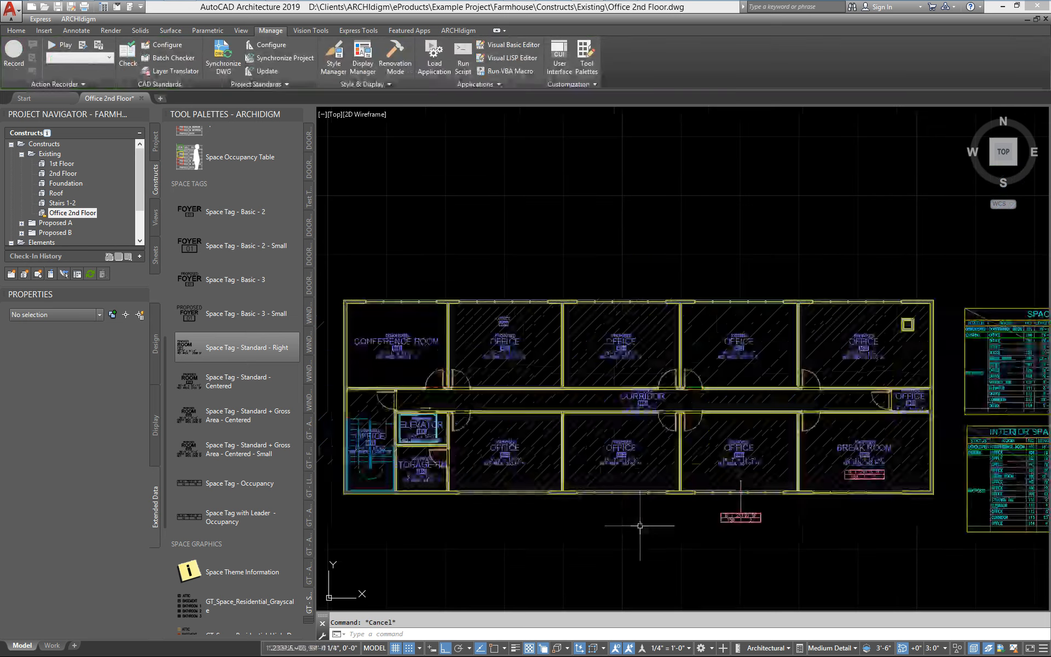
pyautogui.moveTo(640, 525)
pyautogui.mouseDown(button='middle')
pyautogui.moveTo(393, 437)
pyautogui.moveTo(378, 421)
pyautogui.mouseUp(button='middle')
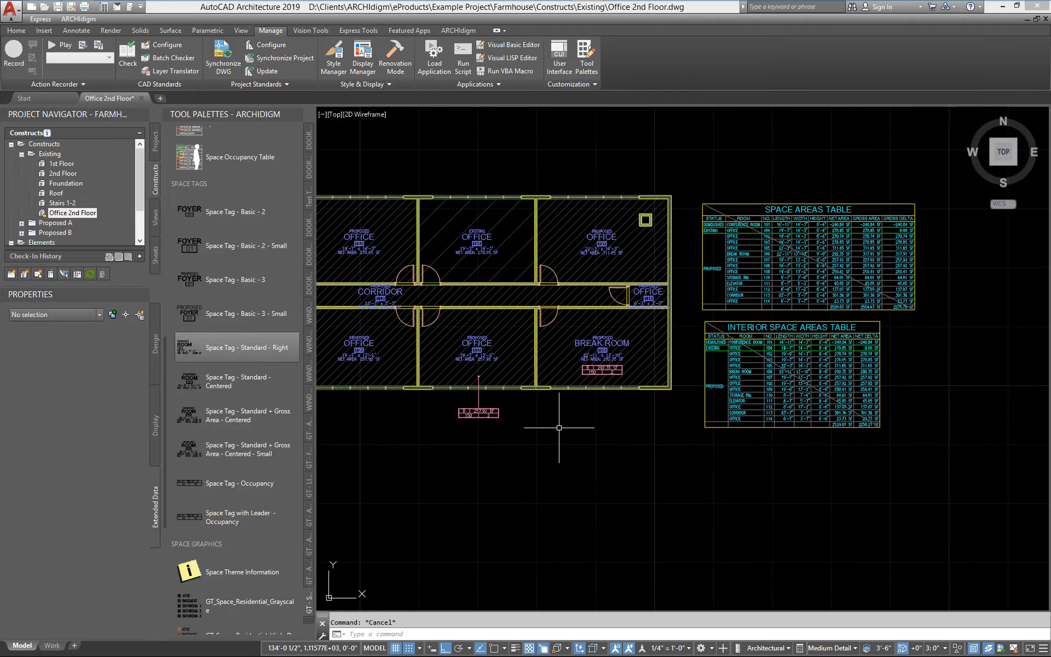
pyautogui.moveTo(559, 428); pyautogui.dragTo(544, 380, button='middle')
pyautogui.scroll(2, 458, 362)
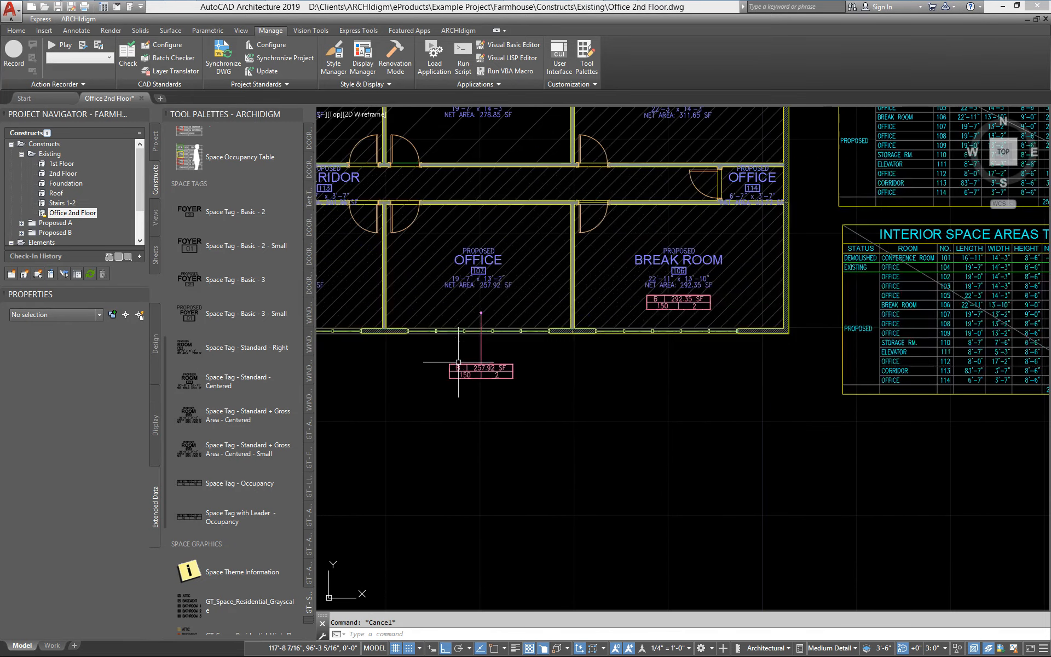
pyautogui.scroll(4, 552, 364)
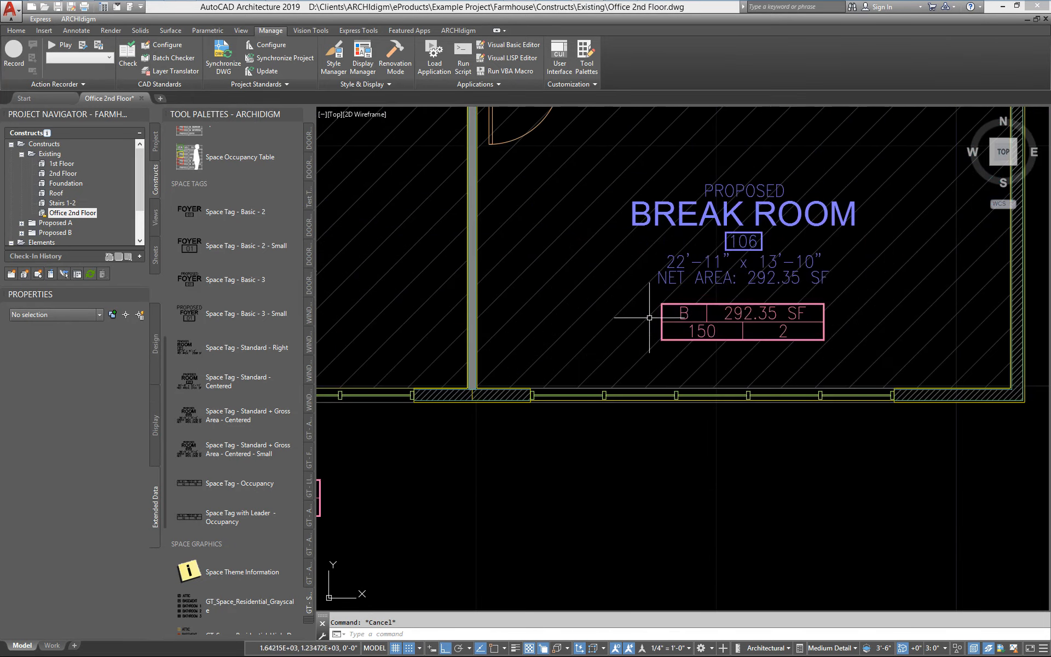
pyautogui.moveTo(649, 317)
pyautogui.mouseDown(button='middle')
pyautogui.moveTo(541, 333)
pyautogui.moveTo(625, 364)
pyautogui.mouseUp(button='middle')
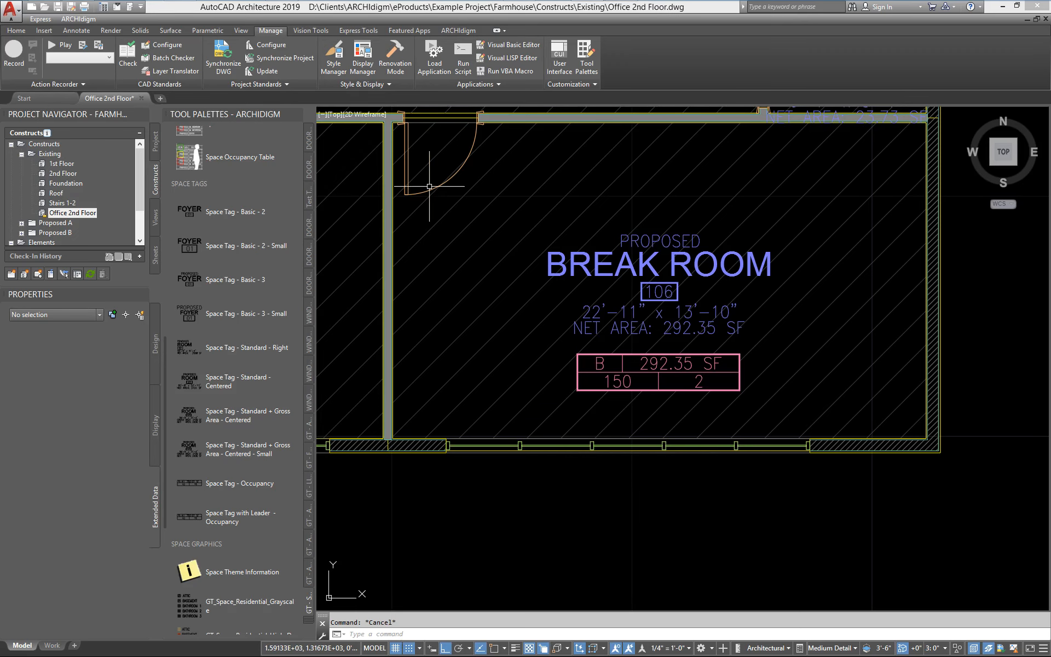
# Open the GT_Occupancy_Group classification definition of Office 2nd Floor.dwg in the Style Manager and expand its A - Assembly group.
pyautogui.click(334, 65)
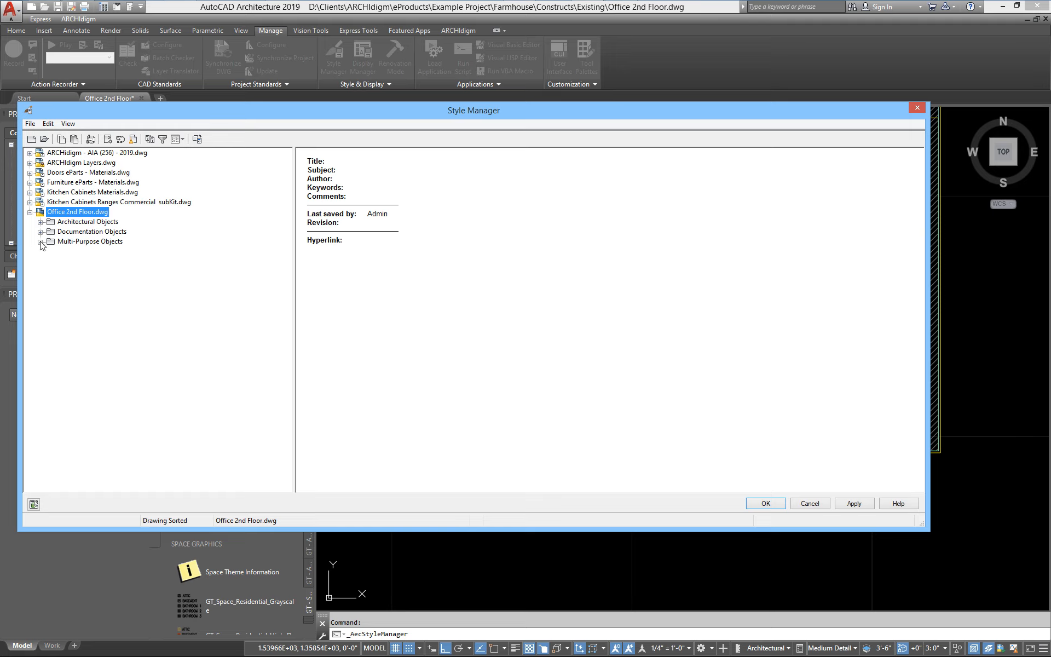
pyautogui.click(40, 241)
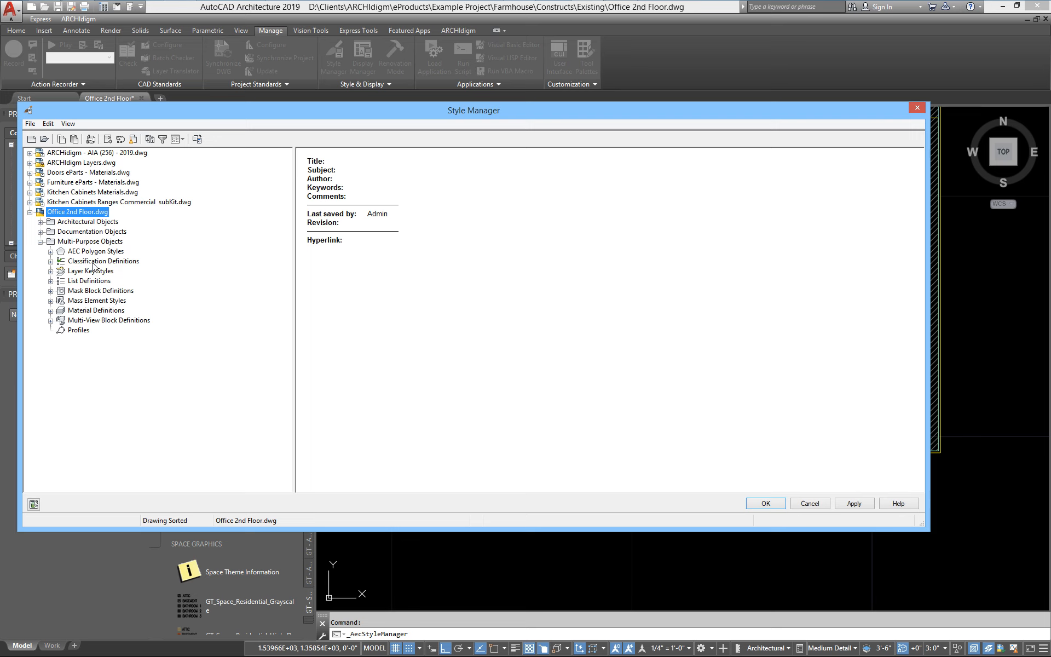
pyautogui.click(51, 262)
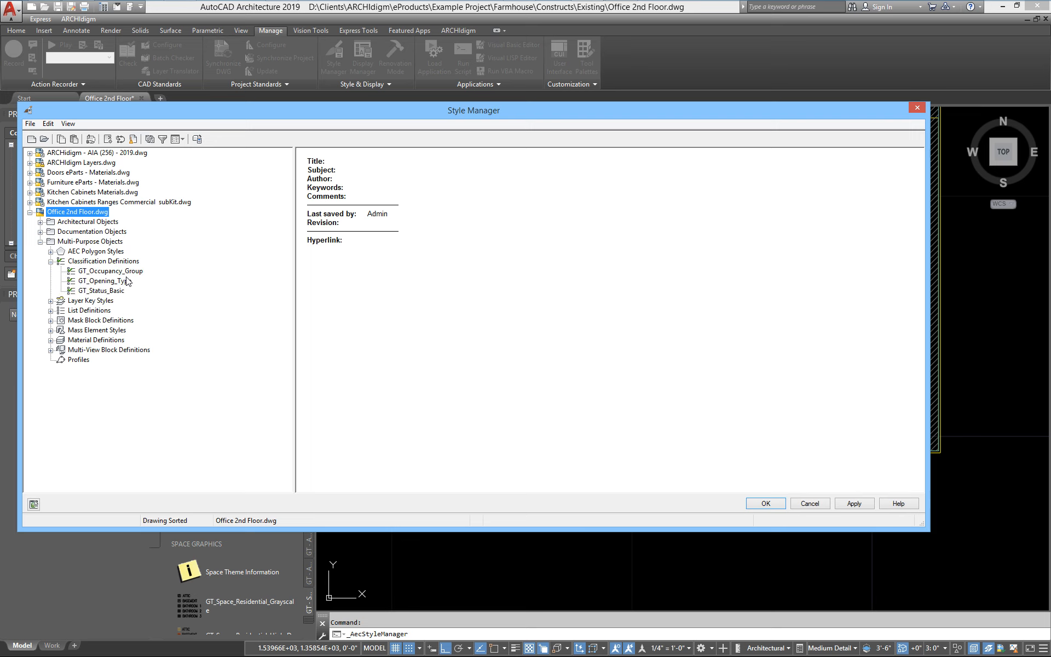
pyautogui.click(109, 271)
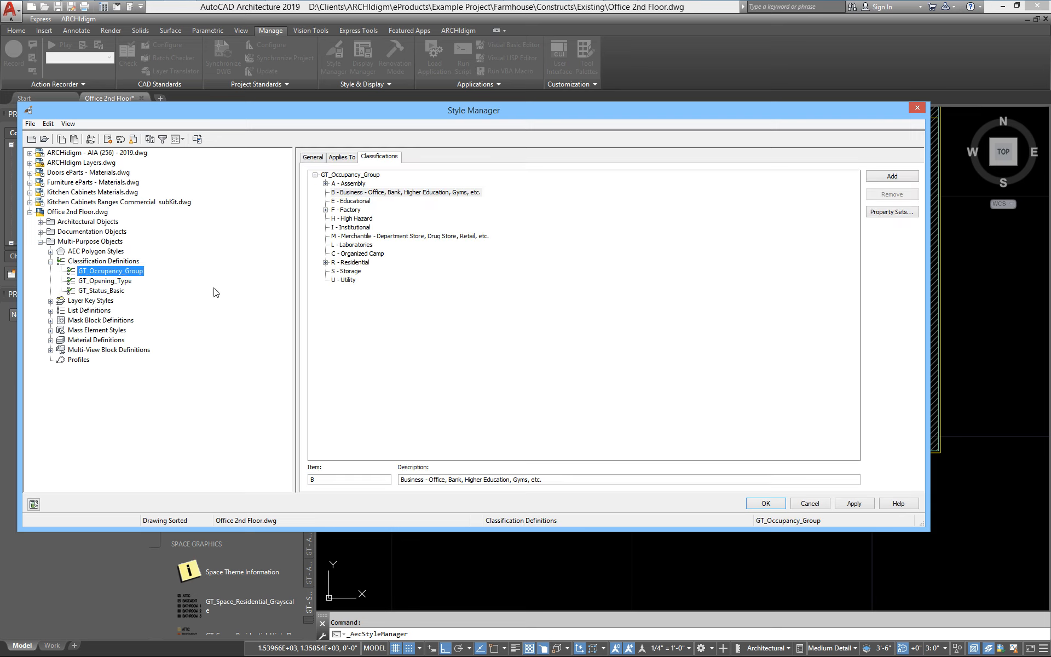
pyautogui.click(325, 183)
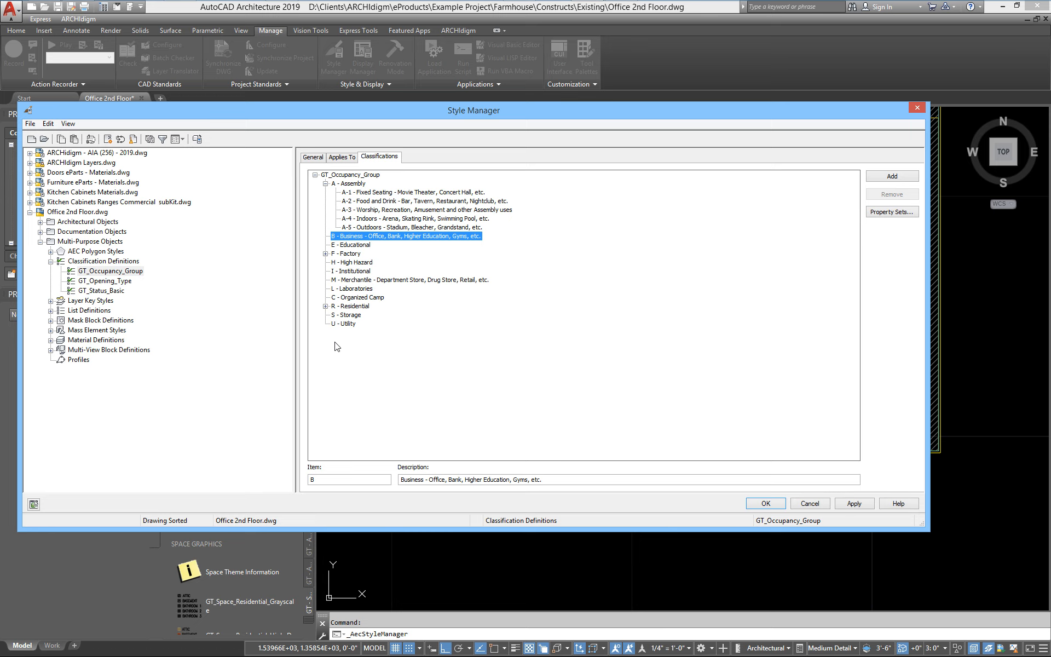
# Review which object types GT_Occupancy_Group applies to, return to its classifications, and close the Style Manager with the definition applied.
pyautogui.click(344, 158)
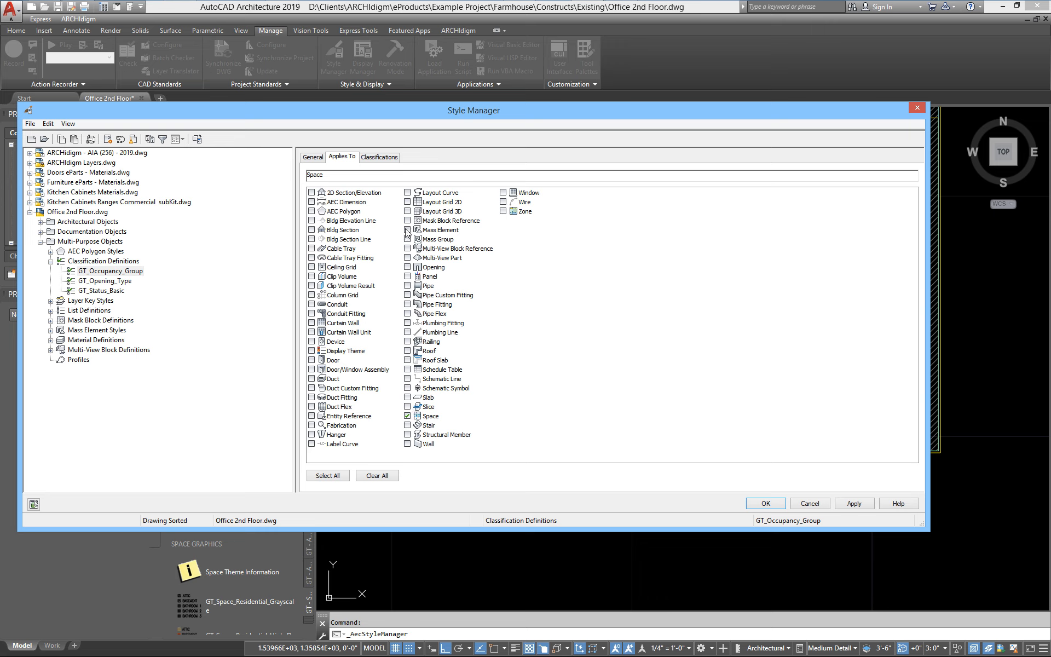
pyautogui.click(379, 156)
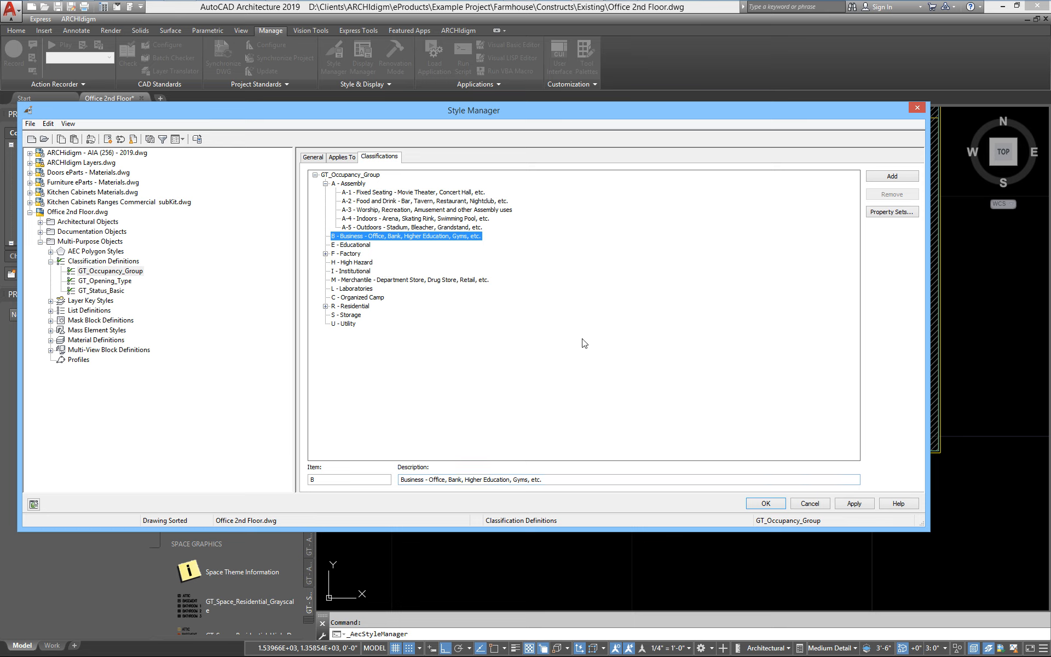
pyautogui.click(854, 504)
pyautogui.click(771, 504)
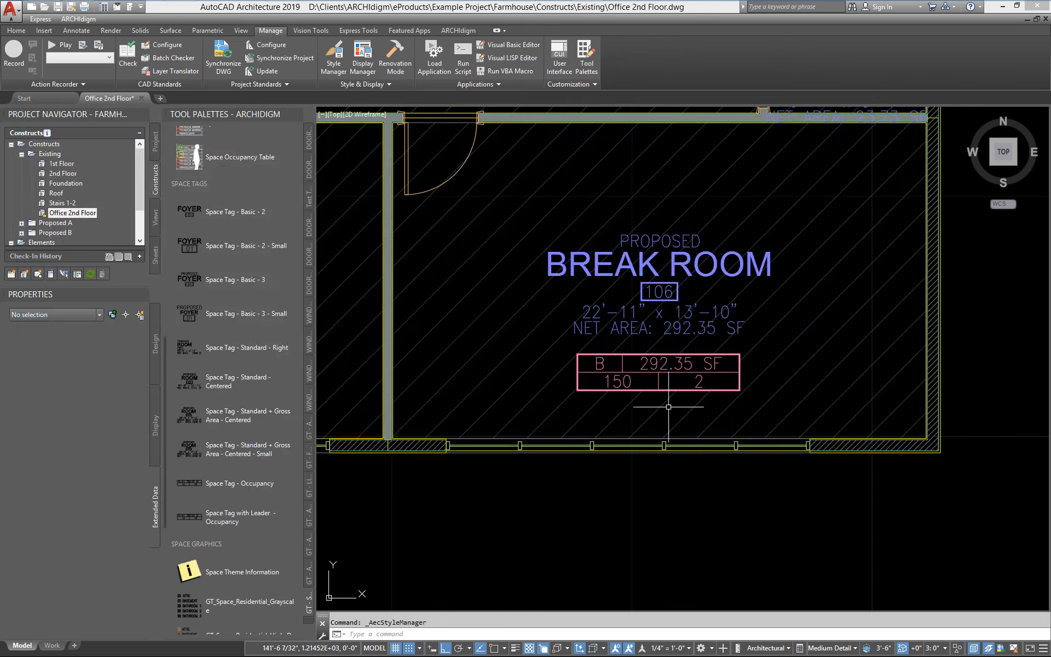
# Check the occupancy property set data of the Break Room space and clear the selection.
pyautogui.scroll(-4, 585, 381)
pyautogui.click(552, 378)
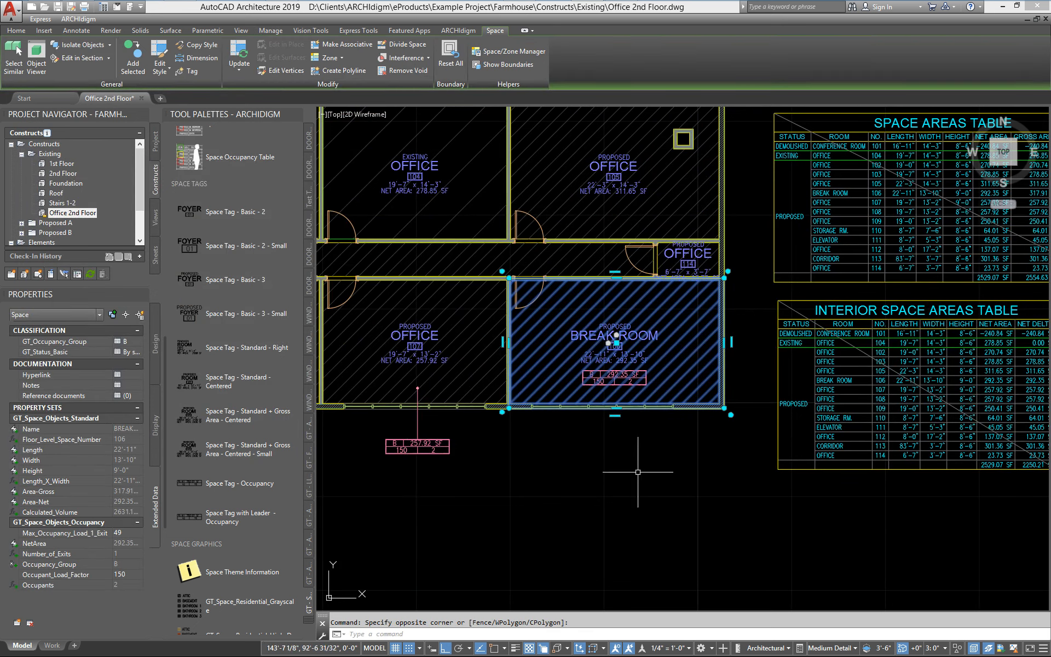
pyautogui.press('Escape')
# Add a Space Occupancy Table scheduling the whole floor plan, placed at default size below the Interior Space Areas Table.
pyautogui.moveTo(696, 458); pyautogui.dragTo(589, 454, button='middle')
pyautogui.moveTo(694, 431); pyautogui.dragTo(679, 379, button='middle')
pyautogui.scroll(-5, 679, 379)
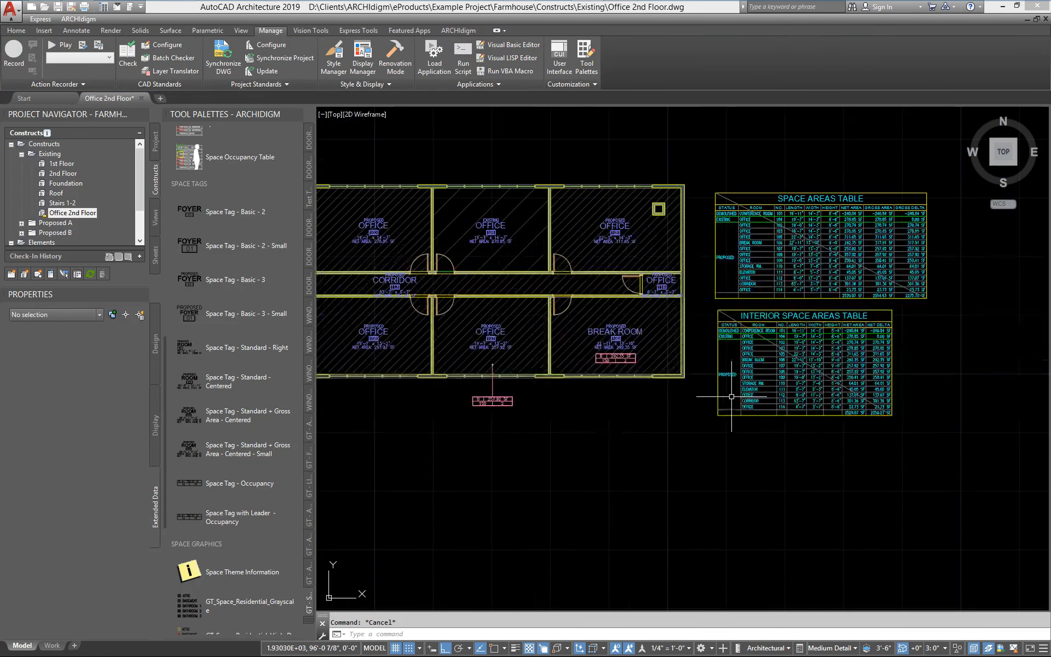
pyautogui.scroll(2, 676, 416)
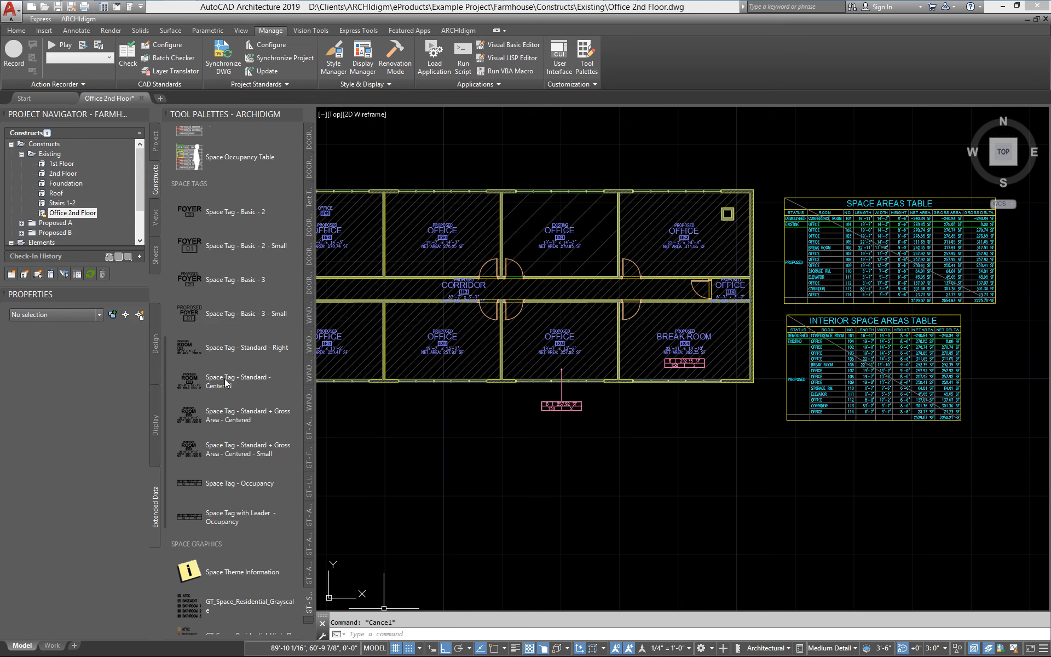
pyautogui.click(196, 156)
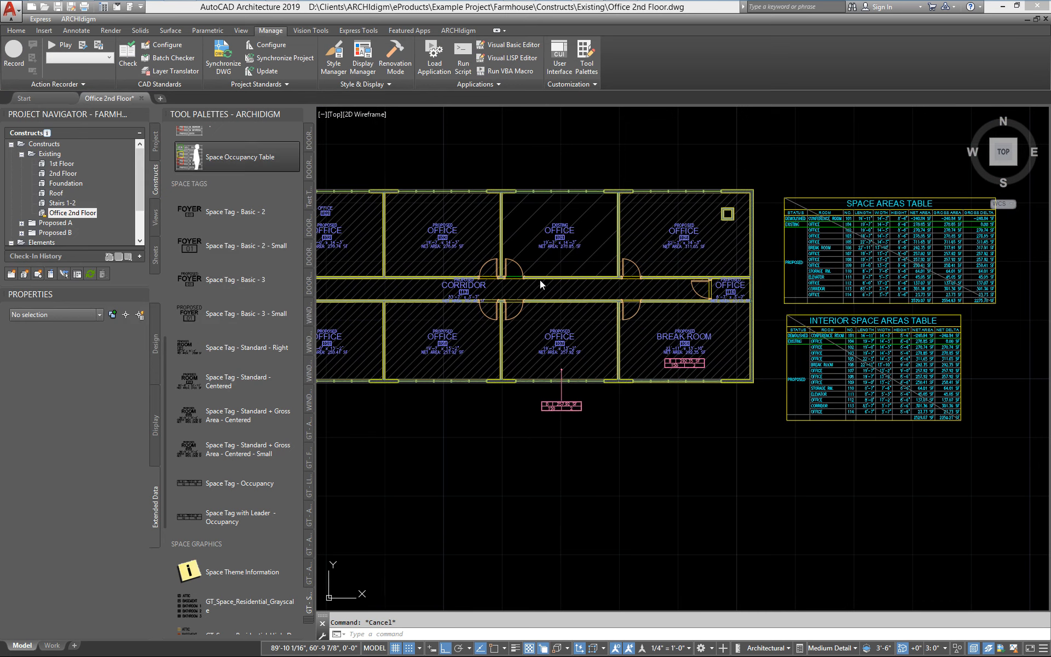
pyautogui.scroll(-2, 744, 391)
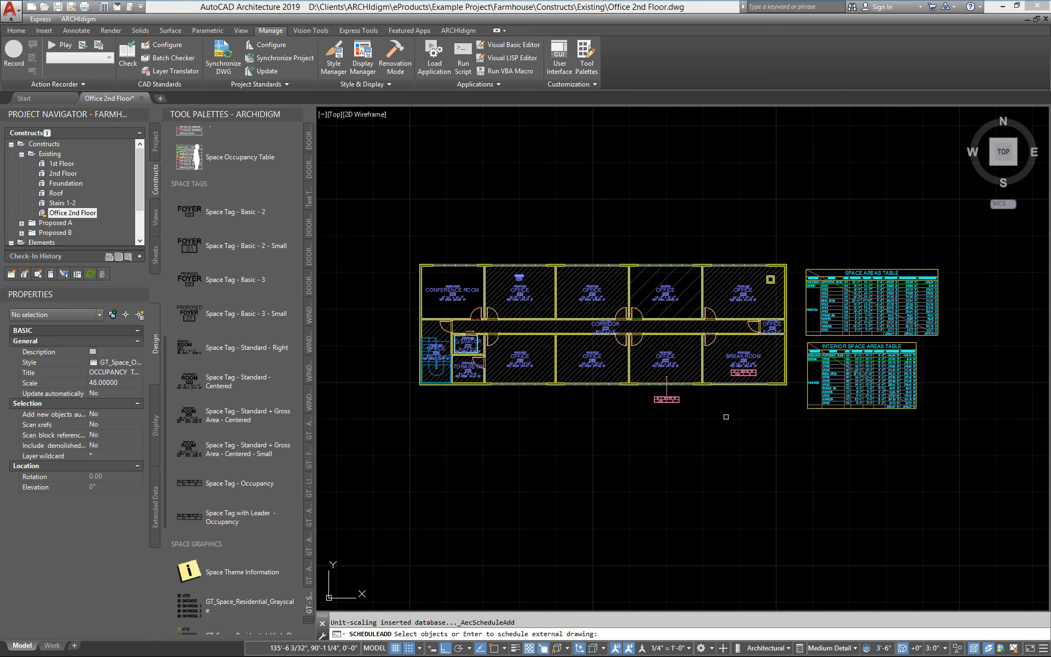
pyautogui.click(790, 414)
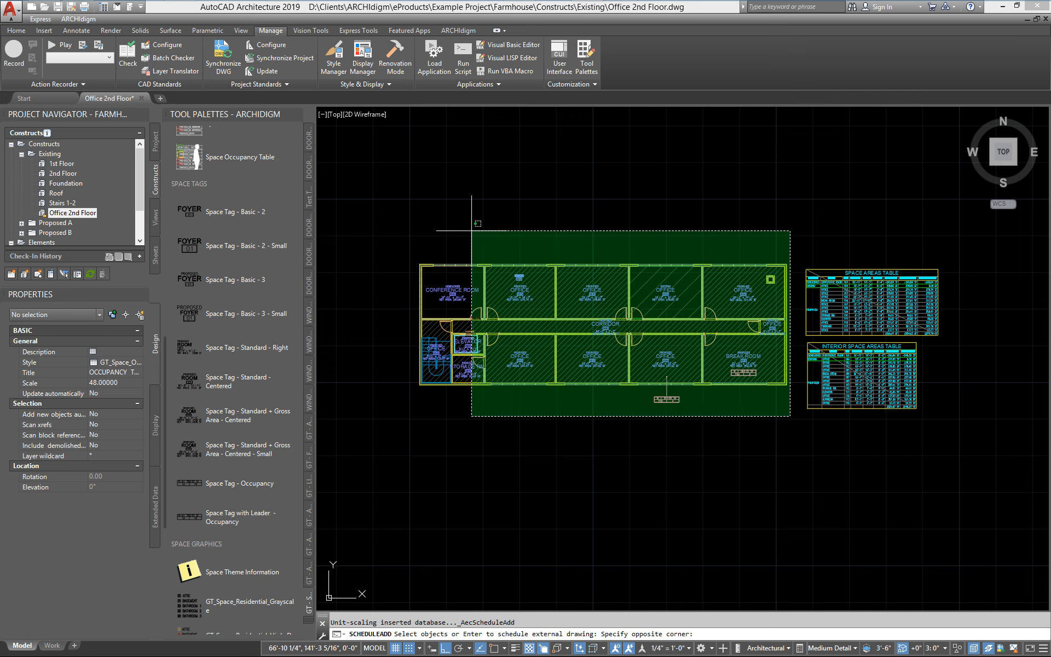
pyautogui.click(391, 241)
pyautogui.press('Return')
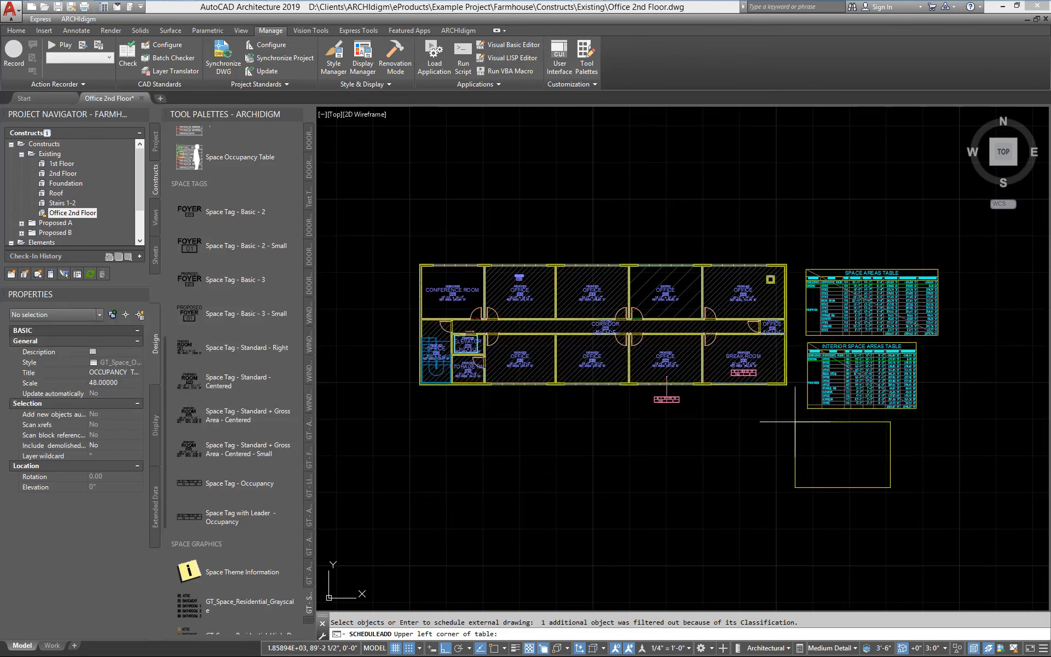
pyautogui.click(808, 421)
pyautogui.press('Return')
pyautogui.scroll(2, 846, 490)
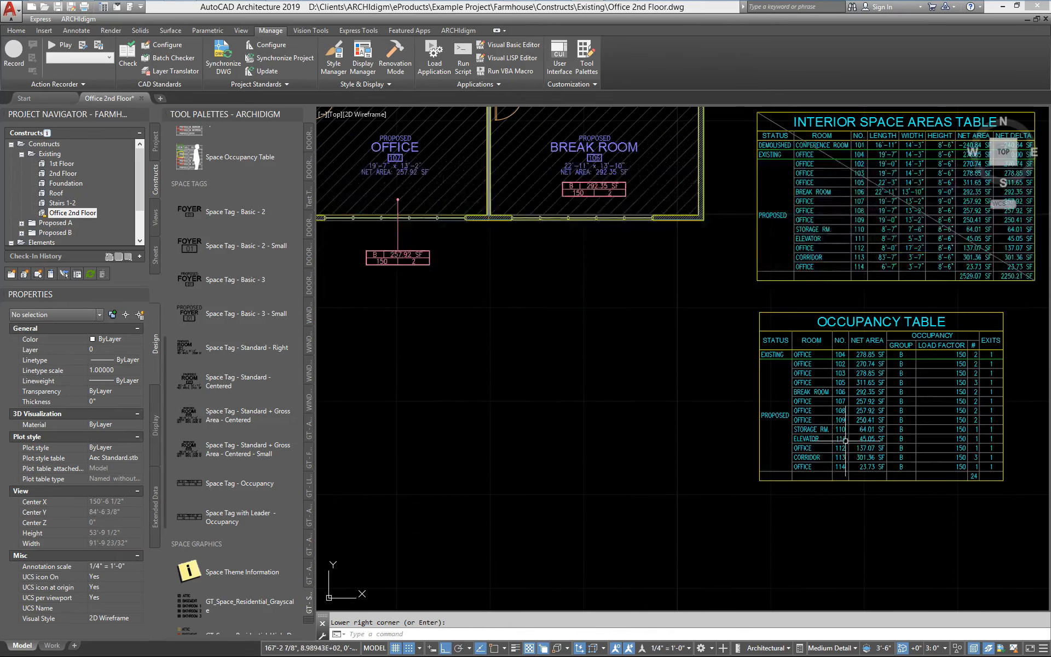
# Examine the Occupancy Table and compare it with the occupancy tags of office 107 and the Break Room.
pyautogui.moveTo(845, 439)
pyautogui.mouseDown(button='middle')
pyautogui.moveTo(551, 420)
pyautogui.moveTo(578, 468)
pyautogui.moveTo(533, 448)
pyautogui.mouseUp(button='middle')
pyautogui.scroll(1, 550, 421)
pyautogui.scroll(1, 584, 450)
pyautogui.scroll(-2, 406, 278)
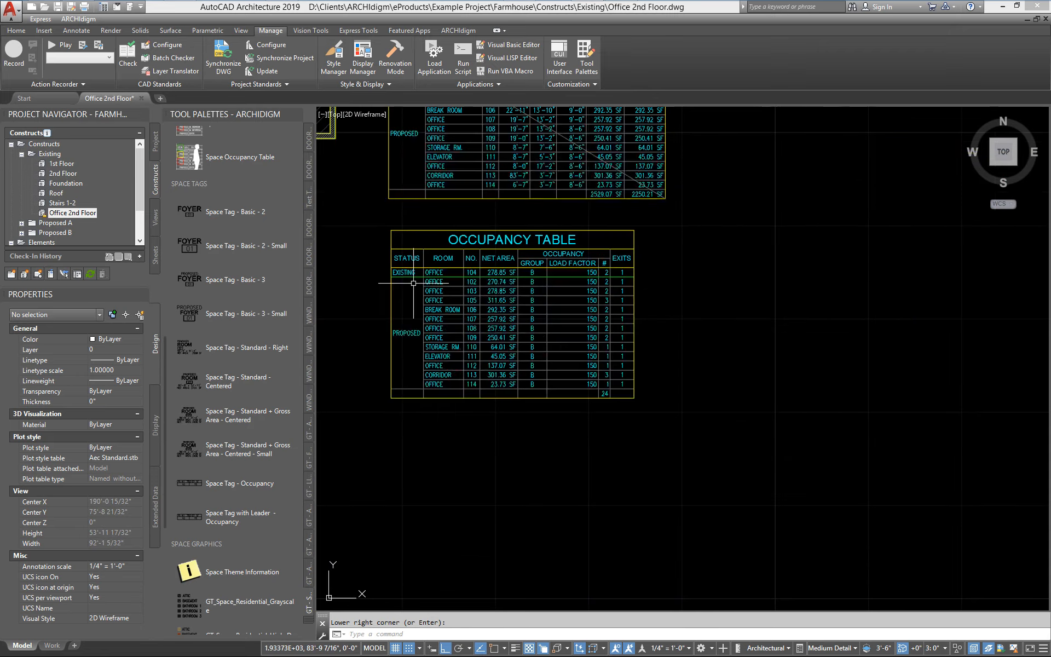
pyautogui.moveTo(413, 284); pyautogui.dragTo(761, 503, button='middle')
pyautogui.moveTo(447, 168); pyautogui.dragTo(539, 277, button='middle')
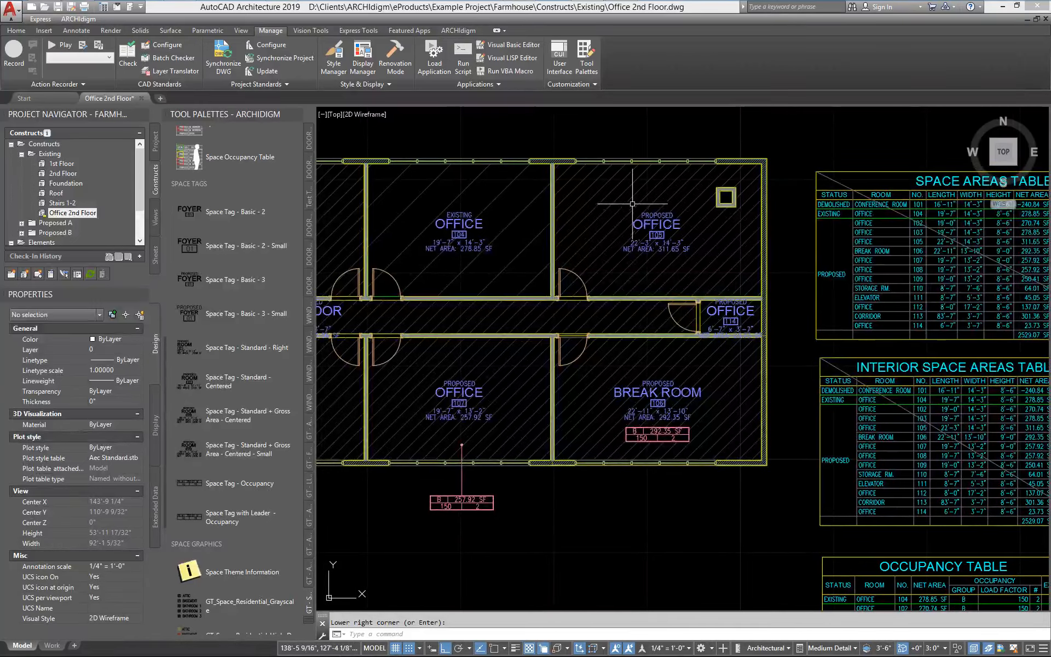
pyautogui.scroll(1, 486, 222)
pyautogui.scroll(-2, 456, 268)
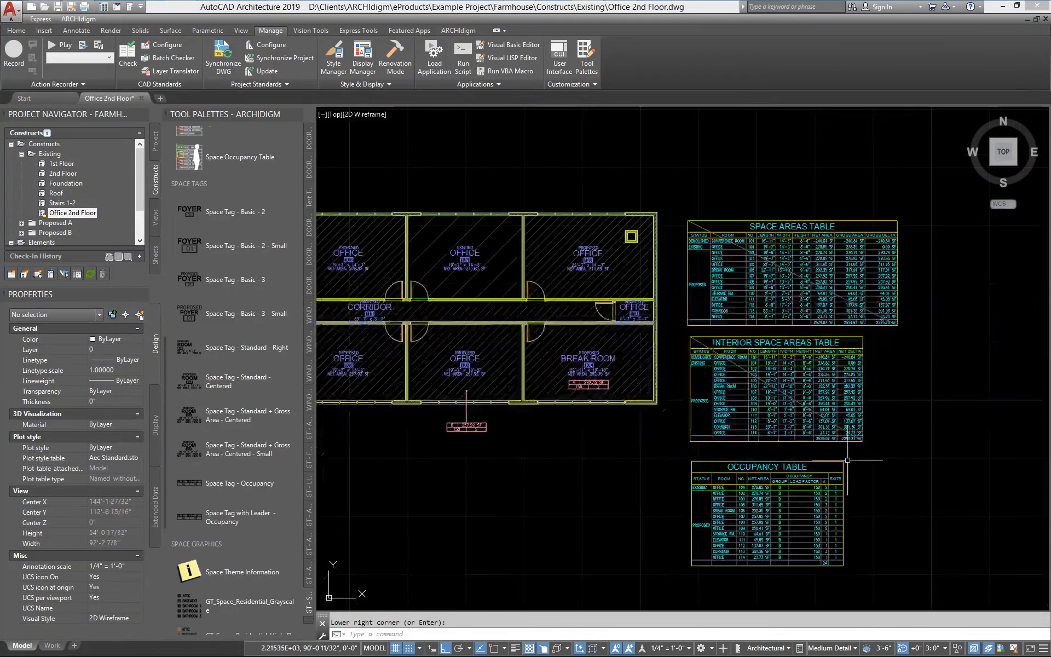
# Read the Occupancy Table's status, area, group, load factor and occupant columns, and locate its rooms on the floor plan.
pyautogui.moveTo(769, 547); pyautogui.dragTo(651, 426, button='middle')
pyautogui.scroll(3, 651, 426)
pyautogui.scroll(-1, 652, 425)
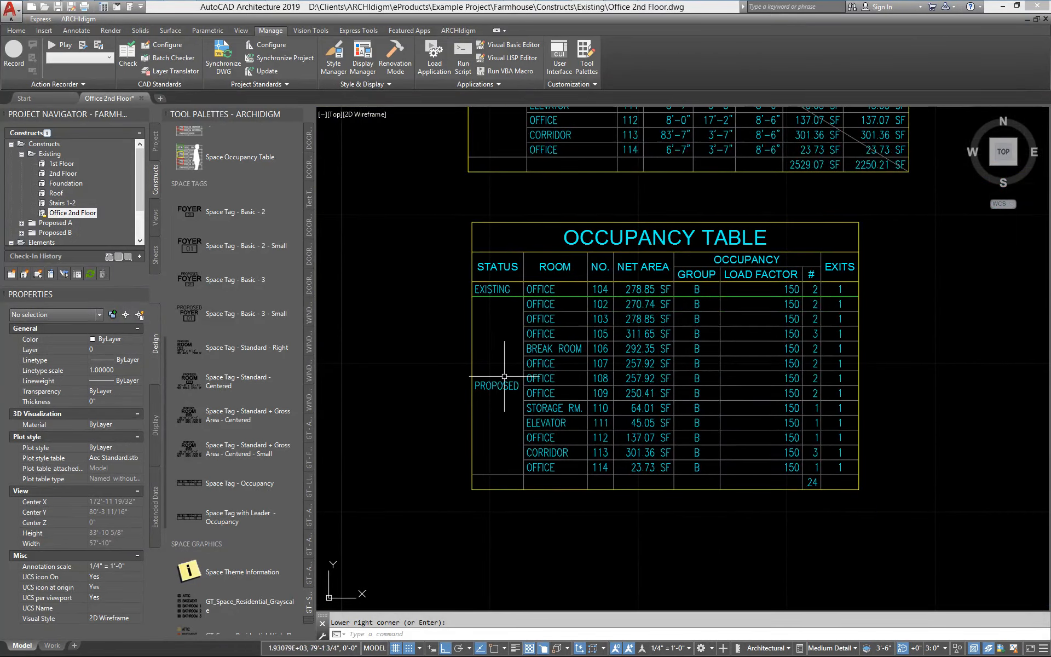
pyautogui.scroll(-2, 651, 426)
pyautogui.moveTo(473, 331)
pyautogui.mouseDown(button='middle')
pyautogui.moveTo(883, 547)
pyautogui.moveTo(575, 347)
pyautogui.mouseUp(button='middle')
pyautogui.scroll(2, 802, 389)
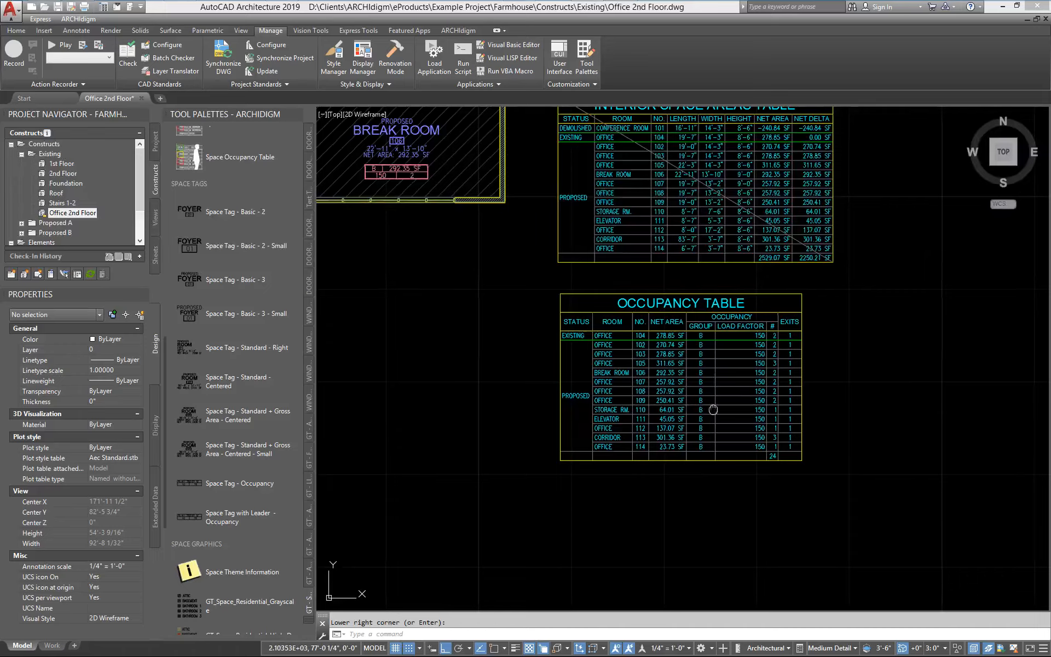
pyautogui.moveTo(713, 408)
pyautogui.mouseDown(button='middle')
pyautogui.moveTo(679, 423)
pyautogui.moveTo(647, 415)
pyautogui.moveTo(648, 437)
pyautogui.mouseUp(button='middle')
pyautogui.scroll(2, 678, 423)
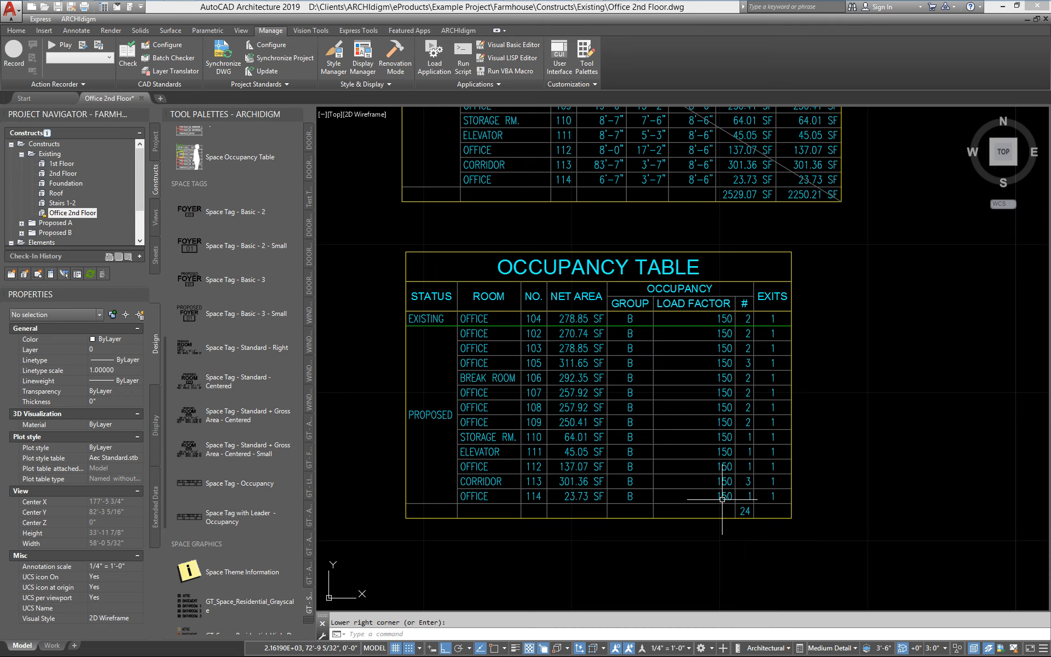
pyautogui.moveTo(529, 421); pyautogui.dragTo(614, 425, button='middle')
pyautogui.moveTo(577, 483)
pyautogui.mouseDown(button='middle')
pyautogui.moveTo(552, 422)
pyautogui.moveTo(689, 484)
pyautogui.mouseUp(button='middle')
pyautogui.scroll(1, 547, 433)
pyautogui.scroll(-3, 809, 424)
pyautogui.moveTo(502, 300); pyautogui.dragTo(586, 295, button='middle')
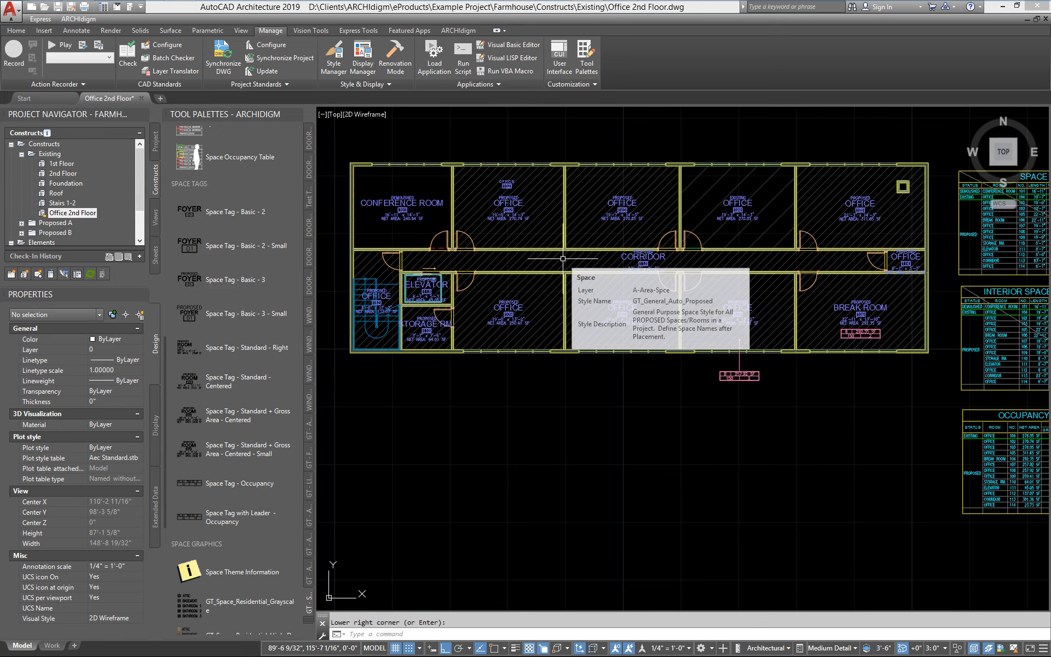
# Remove corridor 113, office 114, storage room 110, elevator 111 and office 112 from the Occupancy Table's scheduled objects.
pyautogui.moveTo(877, 440); pyautogui.dragTo(721, 387, button='middle')
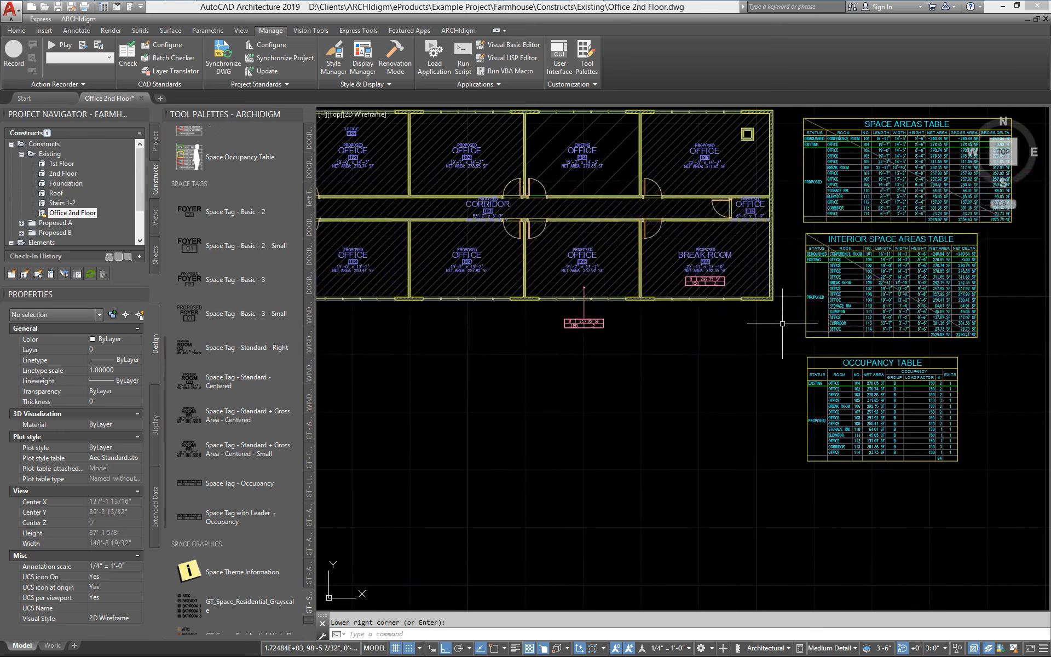
pyautogui.click(851, 388)
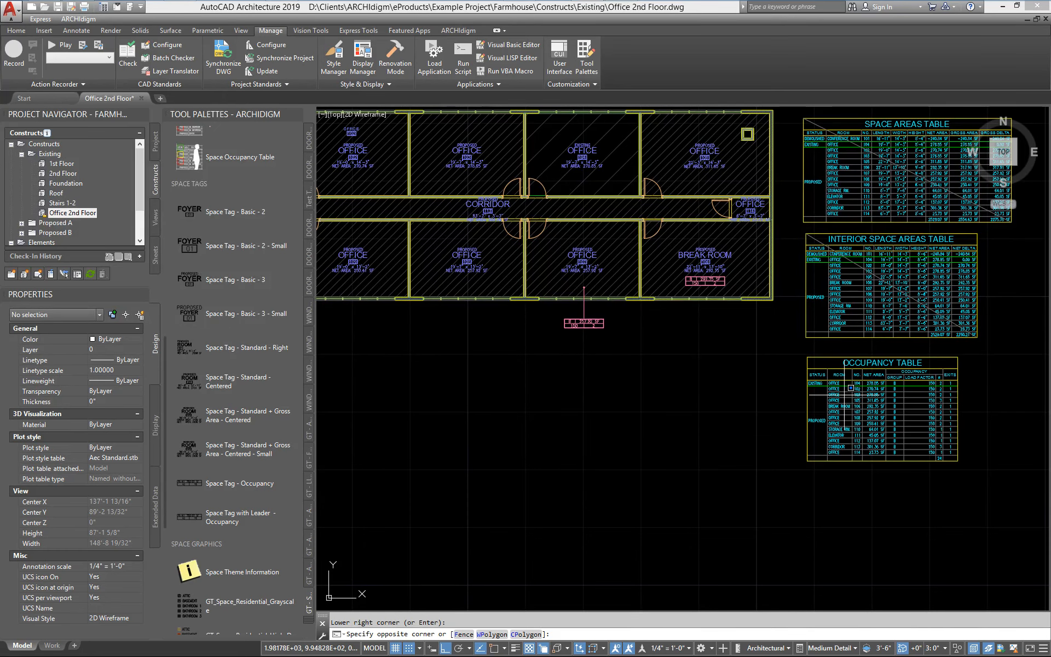
pyautogui.click(830, 385)
pyautogui.rightClick(830, 386)
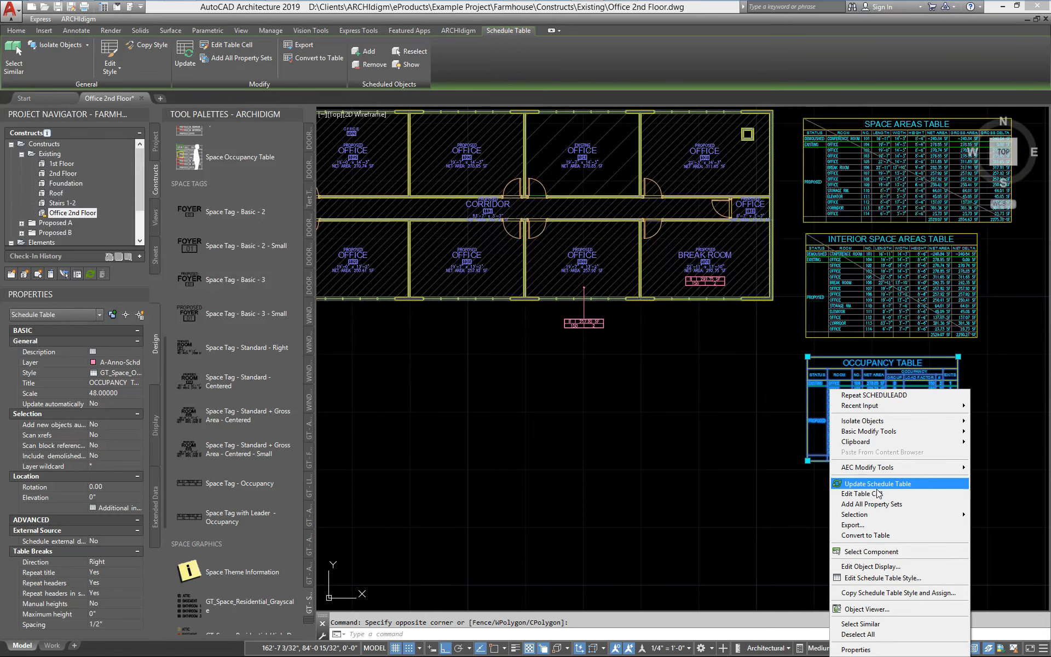
pyautogui.moveTo(877, 515)
pyautogui.click(991, 524)
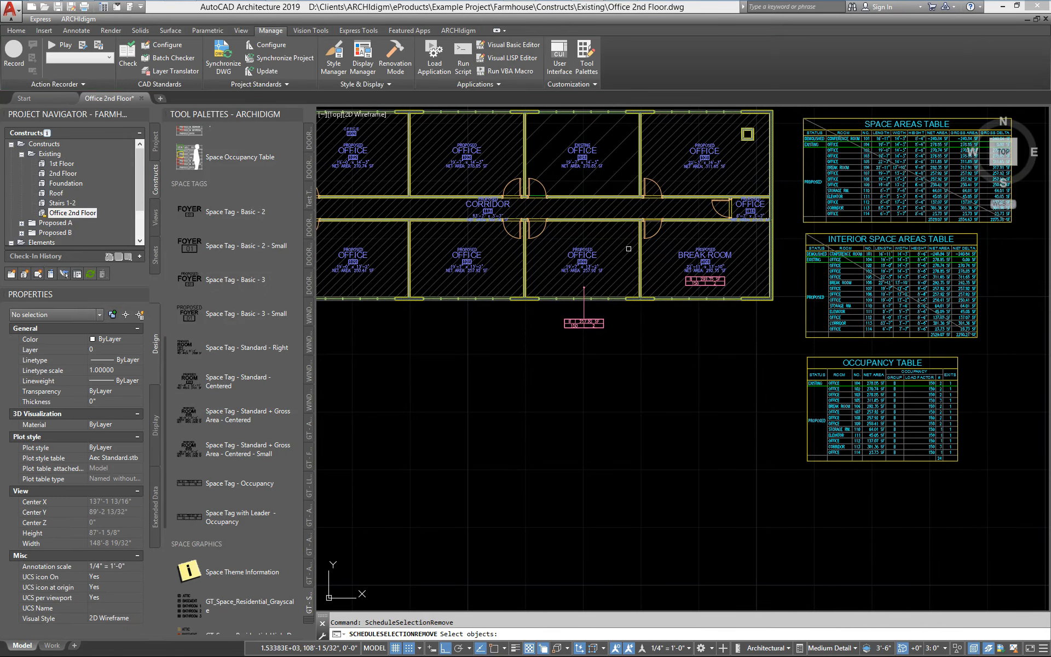
pyautogui.click(588, 208)
pyautogui.scroll(6, 769, 206)
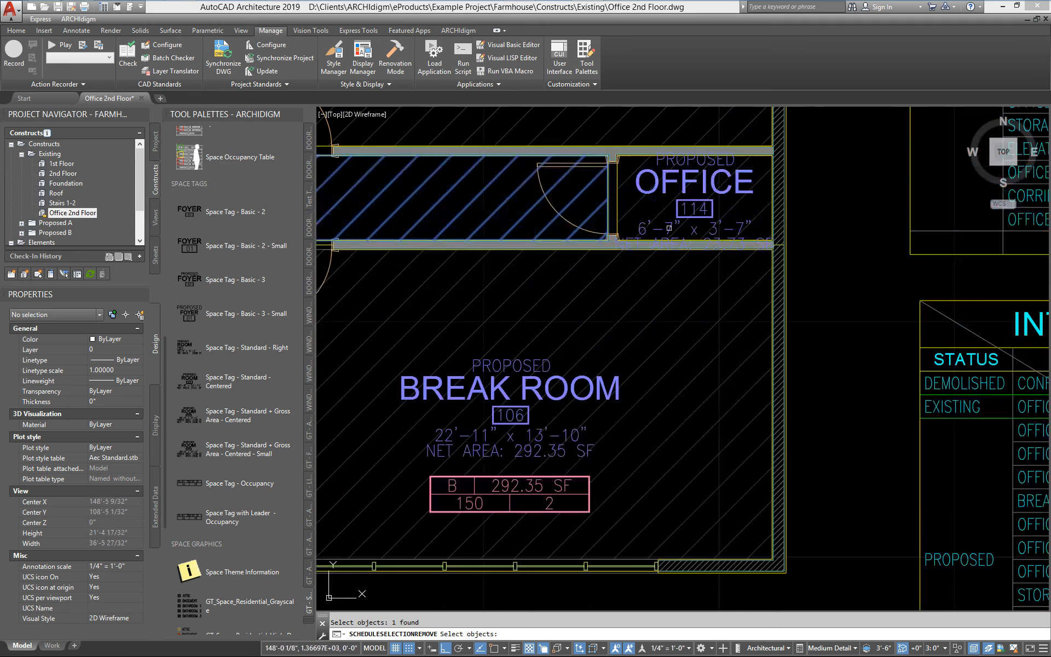
pyautogui.click(630, 205)
pyautogui.scroll(-2, 679, 281)
pyautogui.moveTo(565, 338); pyautogui.dragTo(931, 383, button='middle')
pyautogui.moveTo(330, 414); pyautogui.dragTo(484, 442, button='middle')
pyautogui.scroll(4, 484, 443)
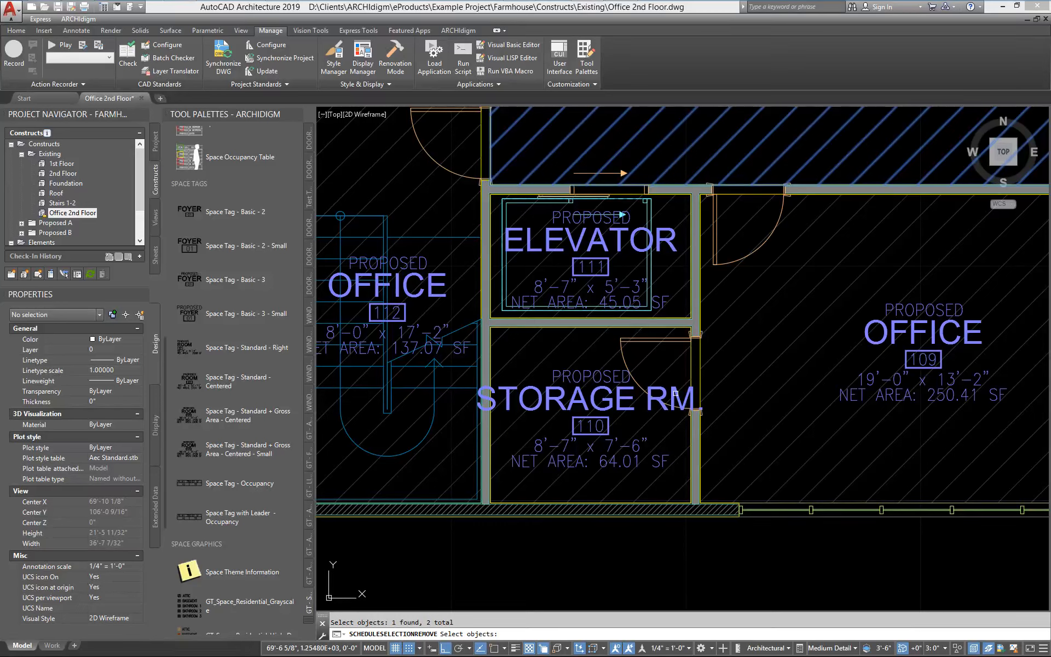
pyautogui.click(560, 346)
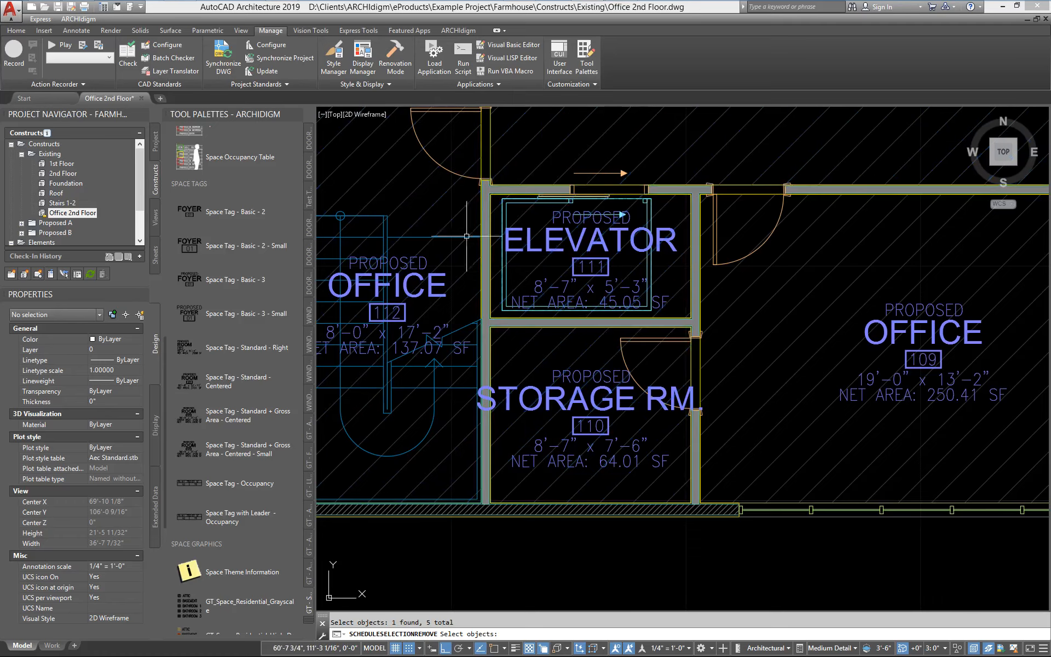
pyautogui.press('Return')
# Review the remaining room rows and the occupant total of the reduced Occupancy Table.
pyautogui.scroll(-5, 598, 376)
pyautogui.moveTo(843, 509); pyautogui.dragTo(462, 387, button='middle')
pyautogui.scroll(2, 781, 386)
pyautogui.scroll(4, 780, 386)
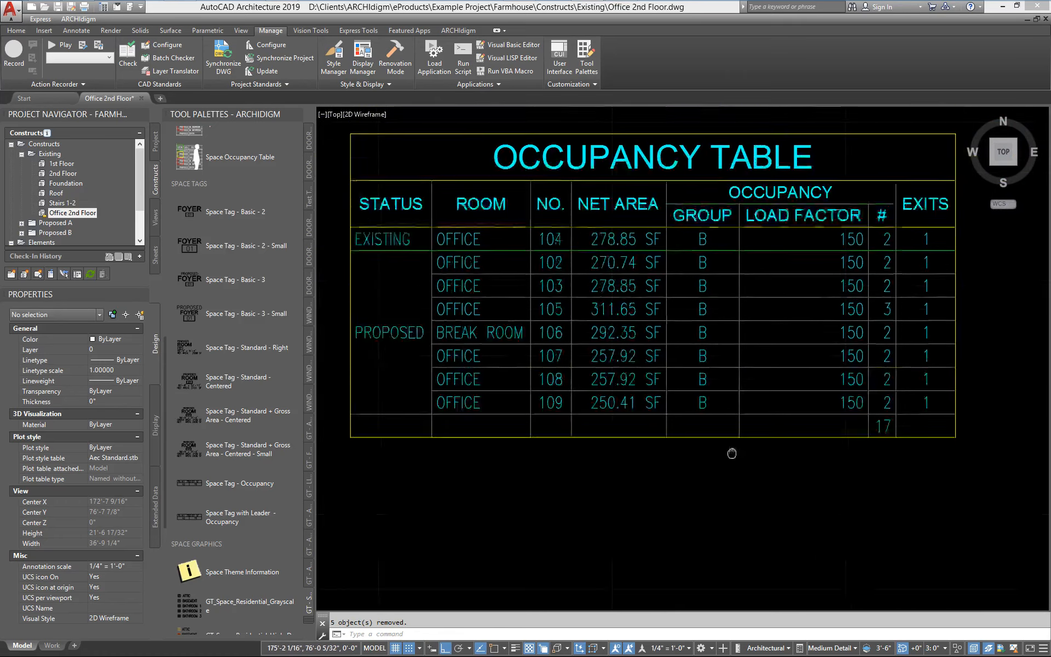
pyautogui.moveTo(645, 307); pyautogui.dragTo(706, 326, button='middle')
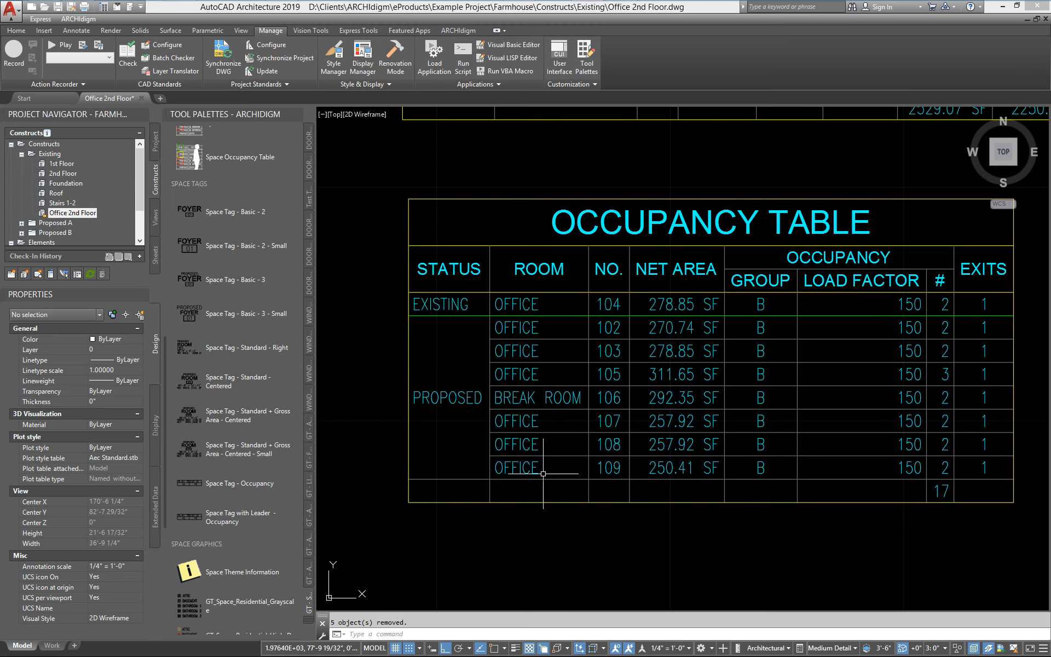
pyautogui.moveTo(753, 370); pyautogui.dragTo(725, 356, button='middle')
pyautogui.moveTo(758, 410); pyautogui.dragTo(676, 397, button='middle')
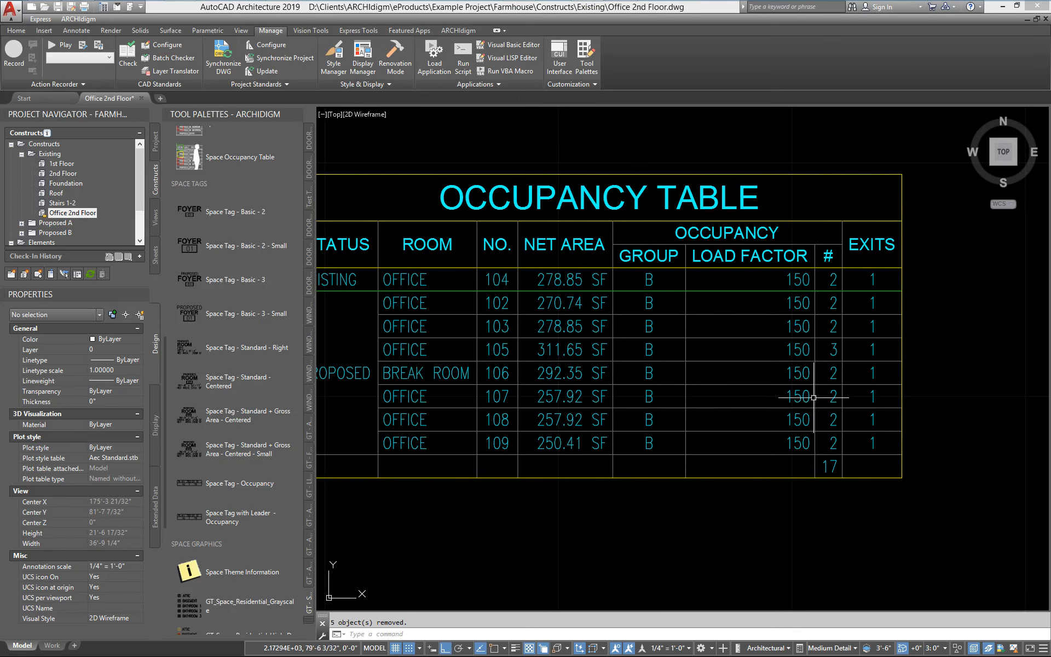
# Compare the reduced Occupancy Table with the rooms on the floor plan and examine its exits column.
pyautogui.scroll(-4, 833, 357)
pyautogui.moveTo(759, 430)
pyautogui.mouseDown(button='middle')
pyautogui.moveTo(923, 553)
pyautogui.moveTo(975, 524)
pyautogui.mouseUp(button='middle')
pyautogui.moveTo(935, 422); pyautogui.dragTo(665, 384, button='middle')
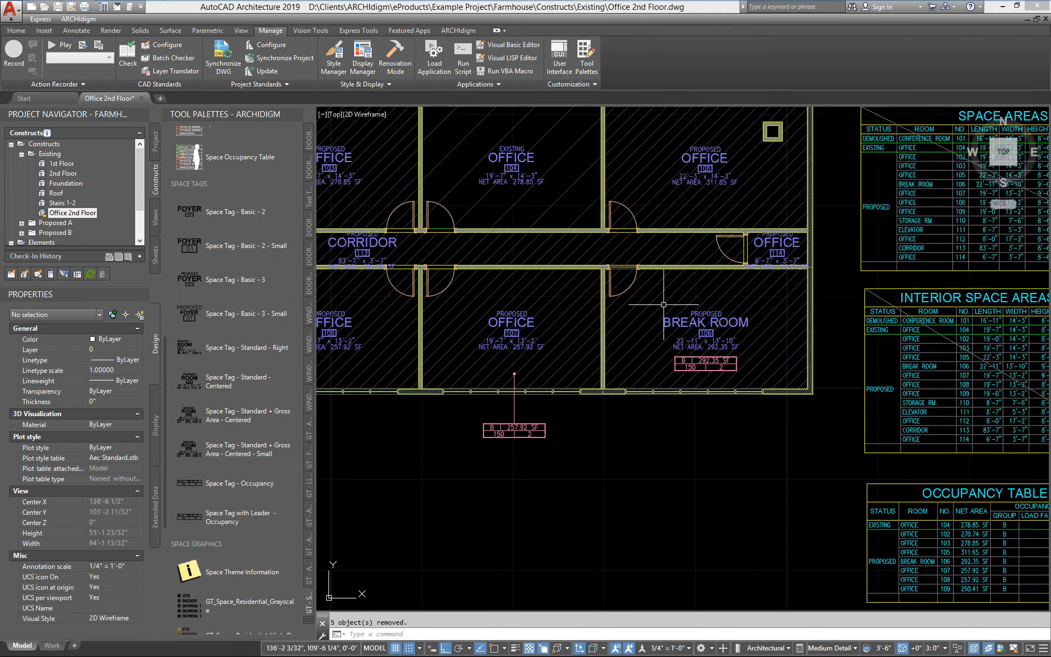
pyautogui.scroll(-1, 664, 305)
pyautogui.moveTo(912, 485); pyautogui.dragTo(753, 401, button='middle')
pyautogui.scroll(2, 753, 401)
pyautogui.scroll(-3, 725, 395)
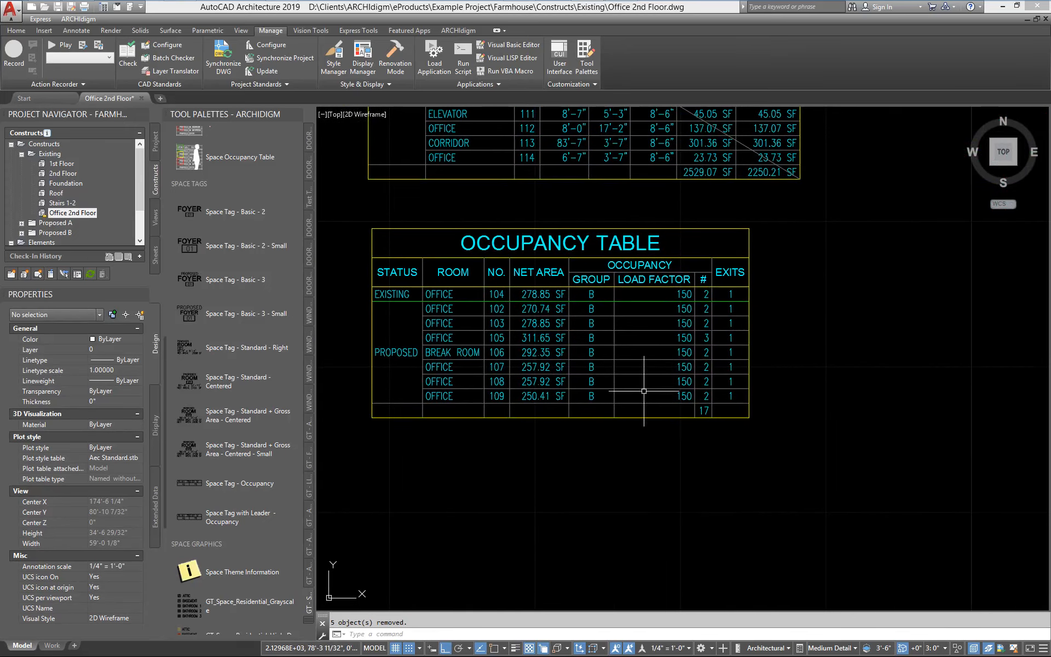
pyautogui.moveTo(612, 432); pyautogui.dragTo(697, 470, button='middle')
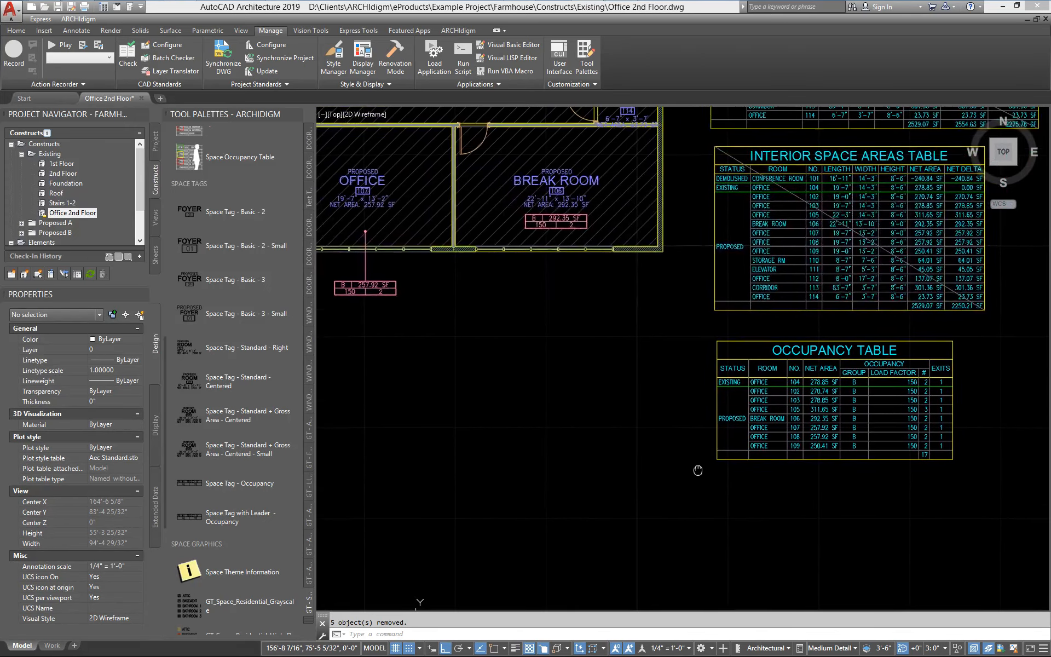
# Set the Break Room's Max_Occupancy_Load_1_Exit to 01 and clear the selection.
pyautogui.moveTo(528, 301); pyautogui.dragTo(573, 352, button='middle')
pyautogui.click(535, 231)
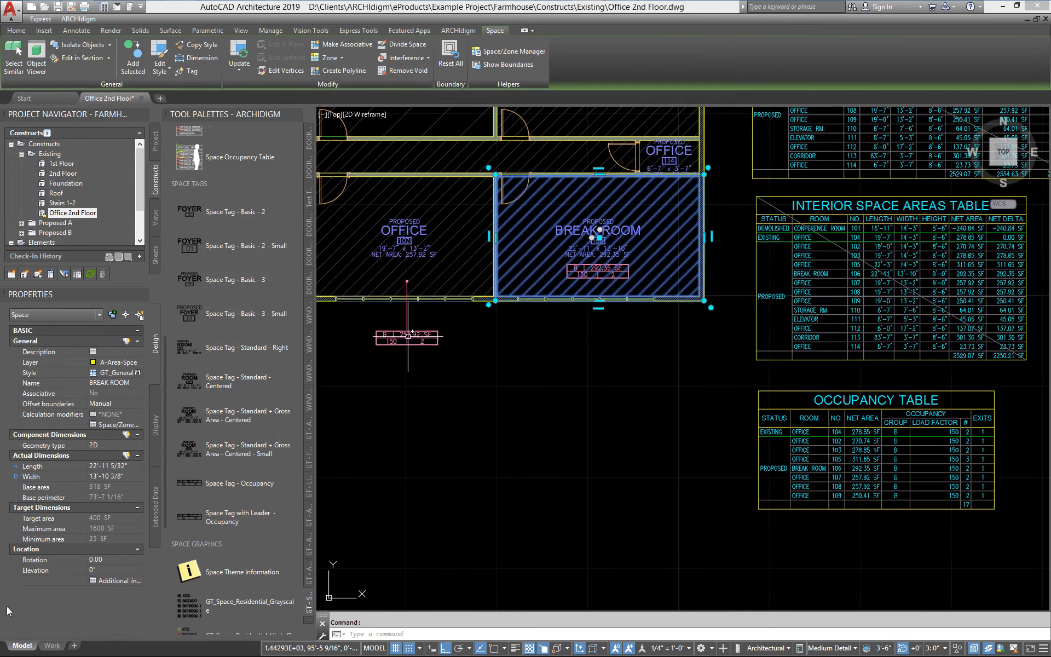
pyautogui.click(158, 519)
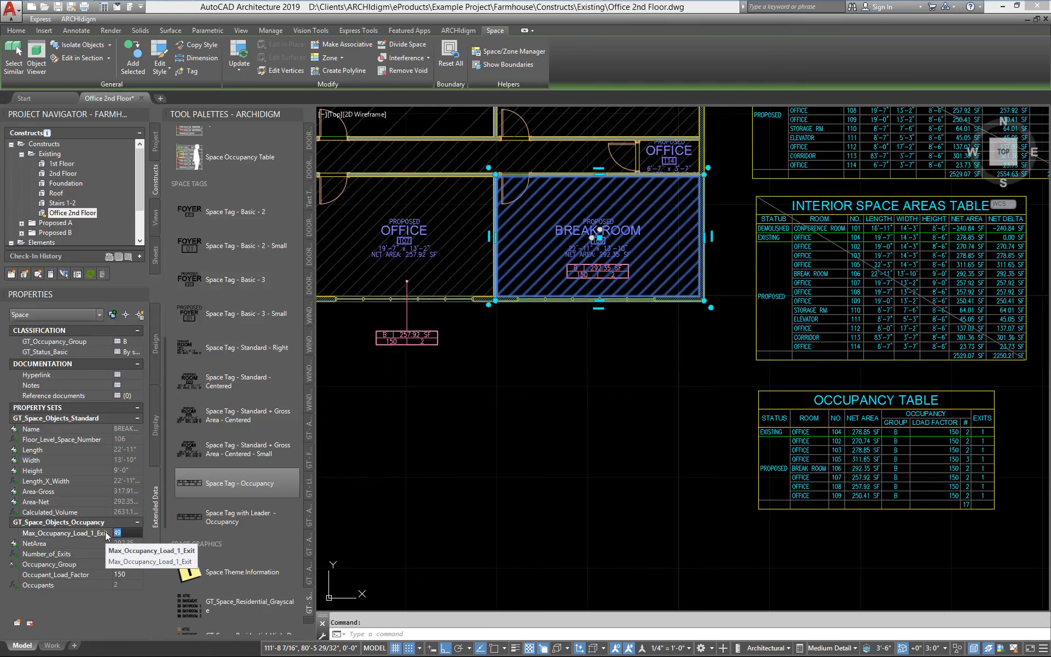
pyautogui.press('Return')
pyautogui.moveTo(775, 466); pyautogui.dragTo(652, 439, button='middle')
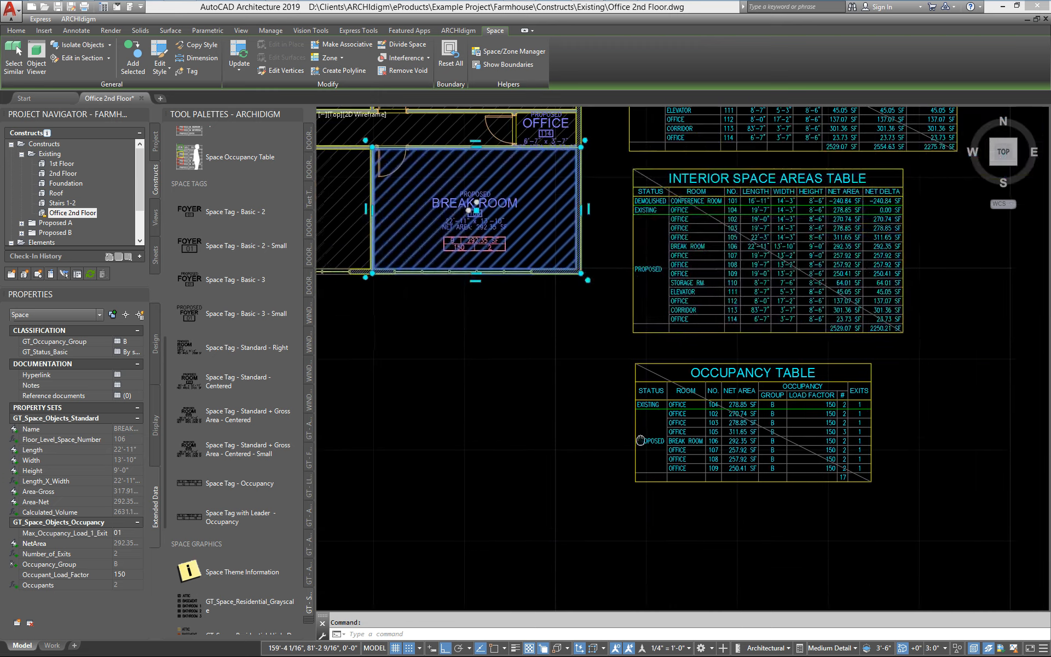
pyautogui.press('Escape')
# Update the Occupancy Table and check the number of exits listed for the Break Room.
pyautogui.click(748, 462)
pyautogui.rightClick(715, 450)
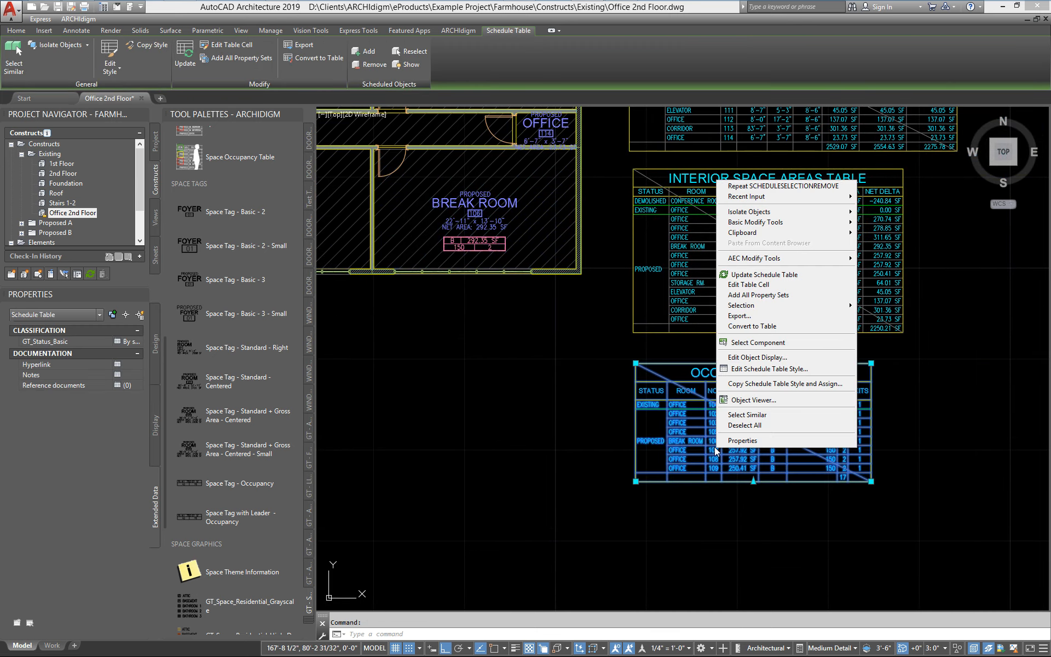
pyautogui.click(731, 275)
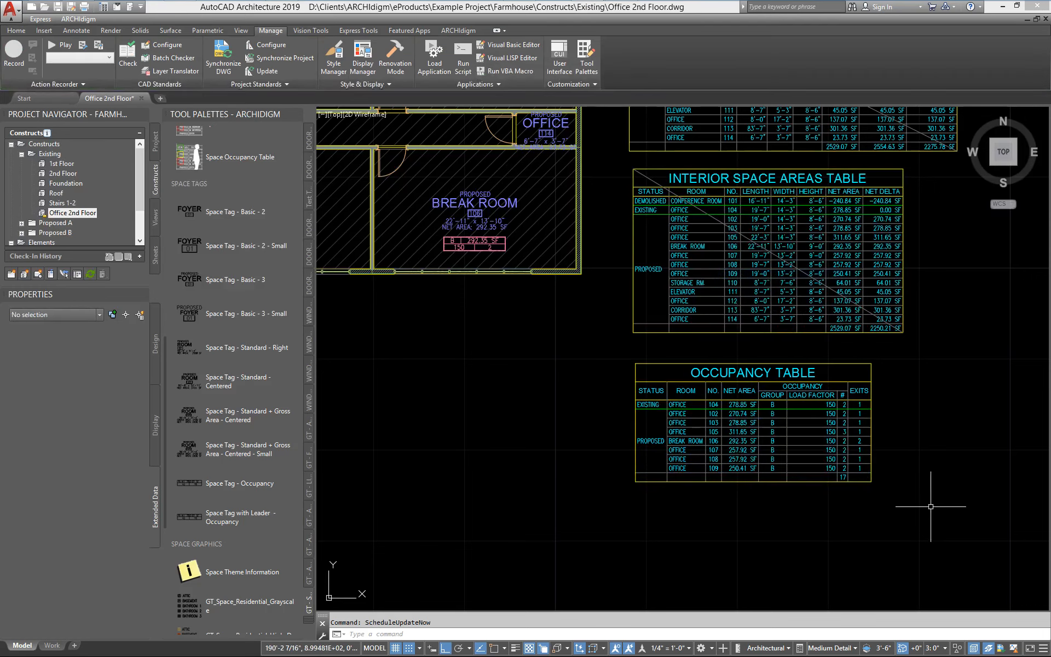
pyautogui.scroll(2, 926, 496)
pyautogui.scroll(3, 832, 412)
pyautogui.scroll(-2, 831, 411)
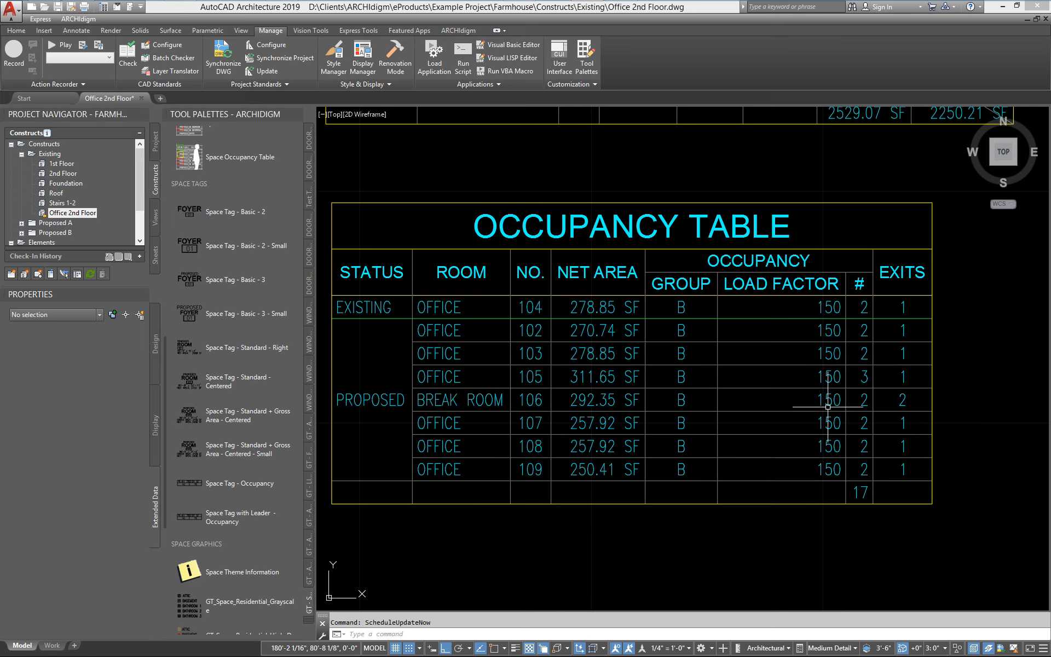
pyautogui.moveTo(828, 407); pyautogui.dragTo(875, 441, button='middle')
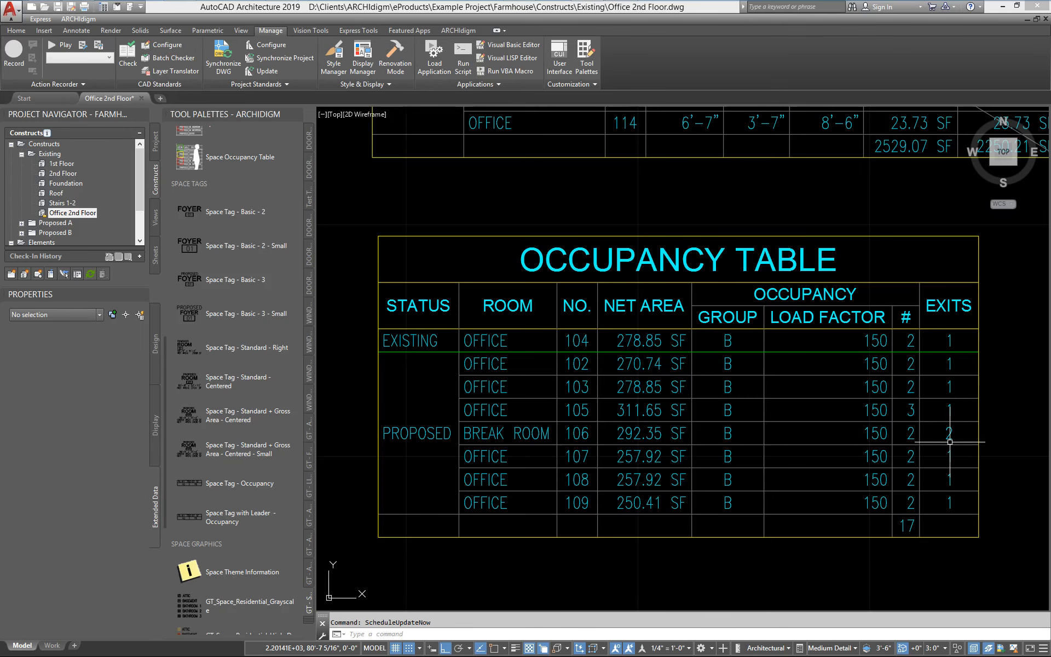
# Set the Break Room space's Max_Occupancy_Load_1_Exit to 49 and clear the selection.
pyautogui.scroll(-4, 872, 441)
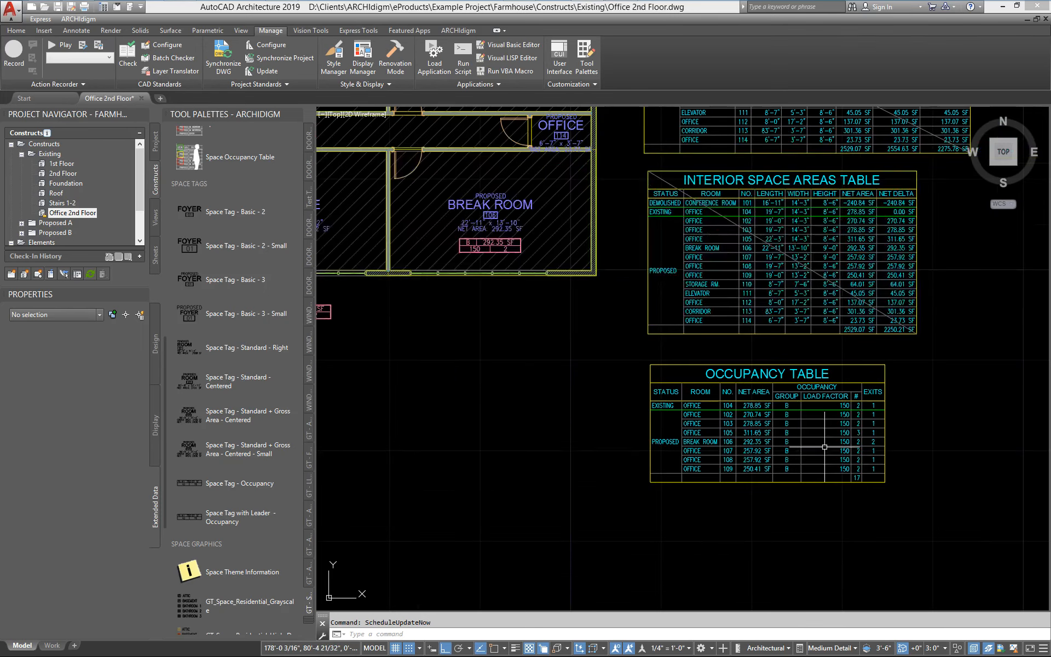
pyautogui.click(626, 251)
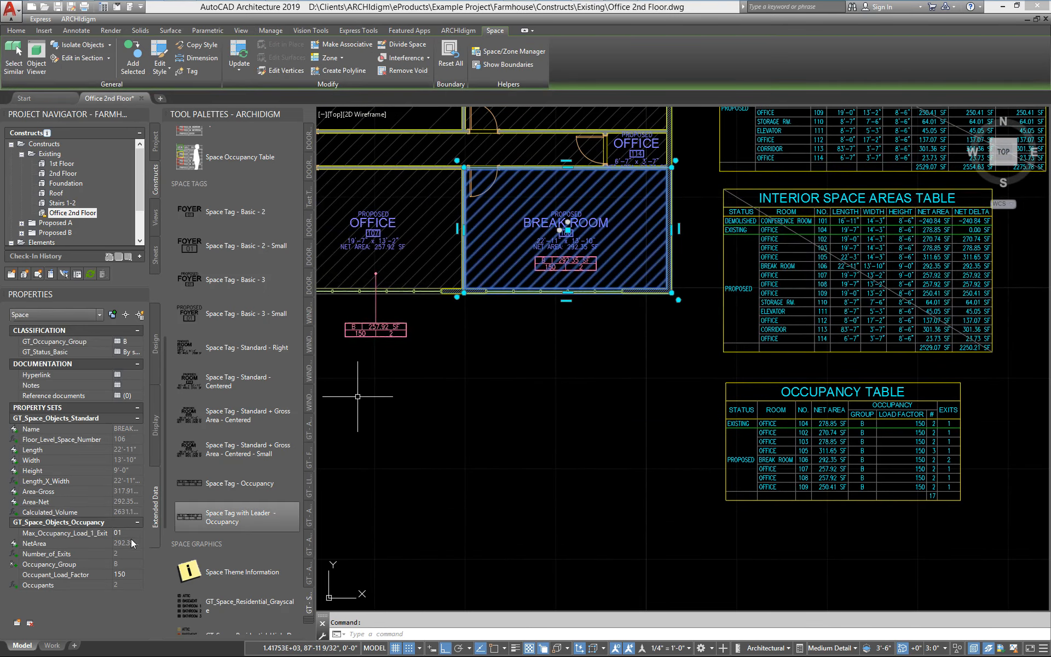
pyautogui.click(133, 532)
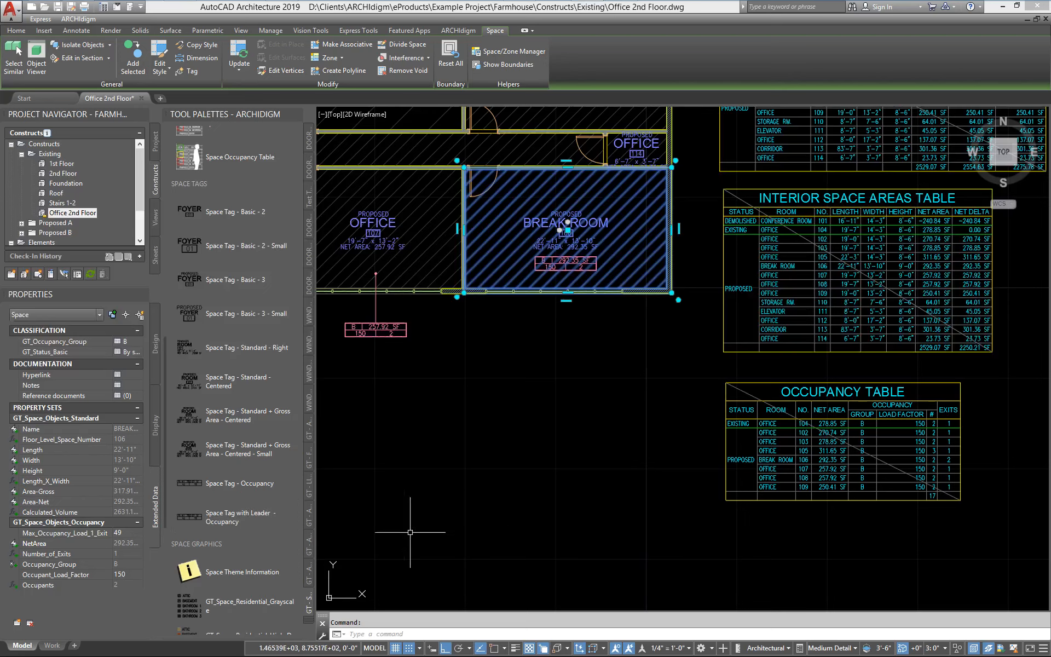
pyautogui.press('Escape')
# Update the Occupancy Table schedule and check its exits column for room 106.
pyautogui.click(783, 456)
pyautogui.rightClick(783, 456)
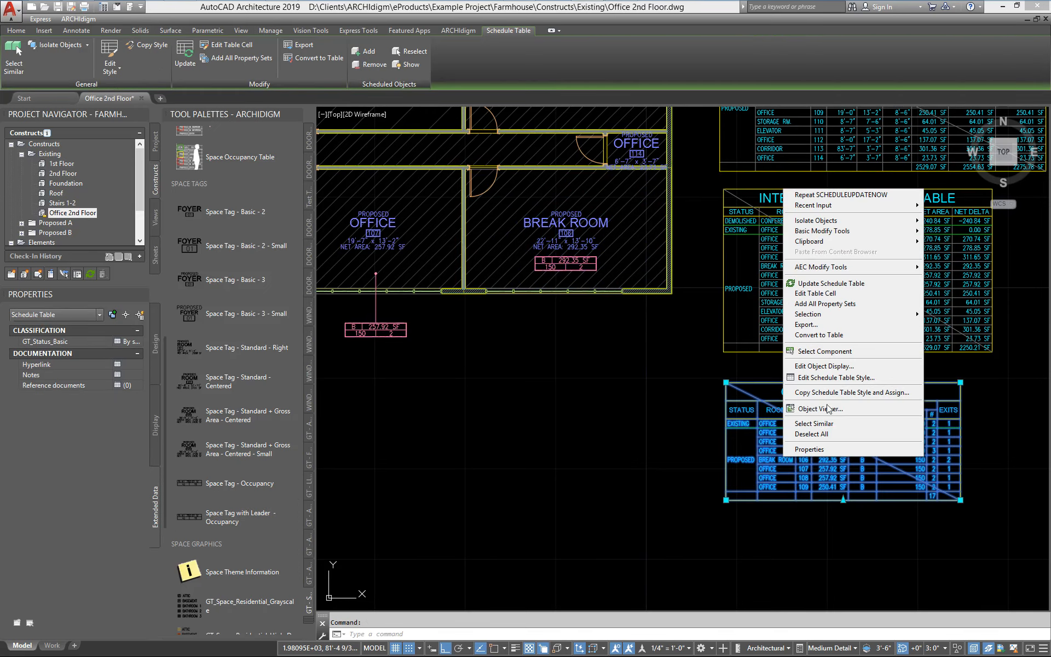
pyautogui.click(827, 284)
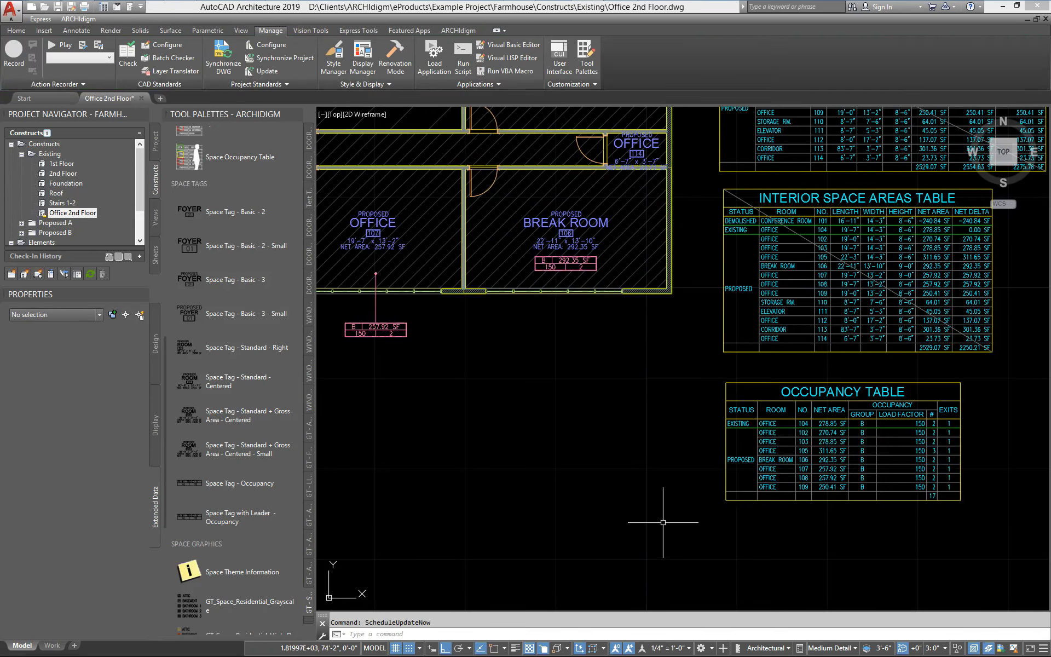
pyautogui.scroll(-2, 665, 520)
pyautogui.scroll(6, 870, 486)
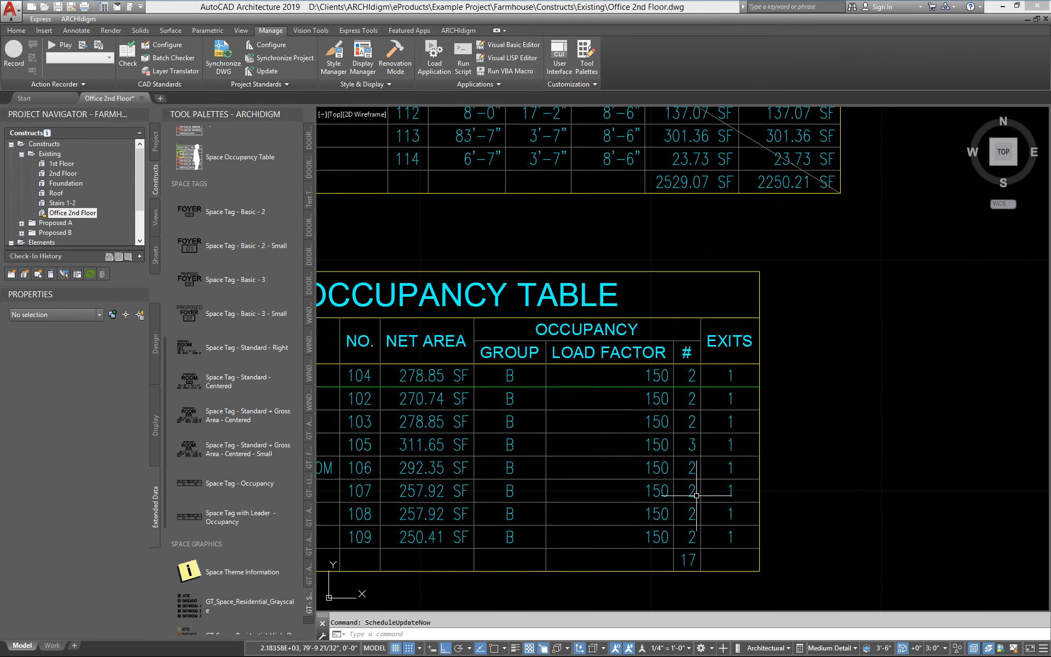
pyautogui.moveTo(510, 517); pyautogui.dragTo(820, 496, button='middle')
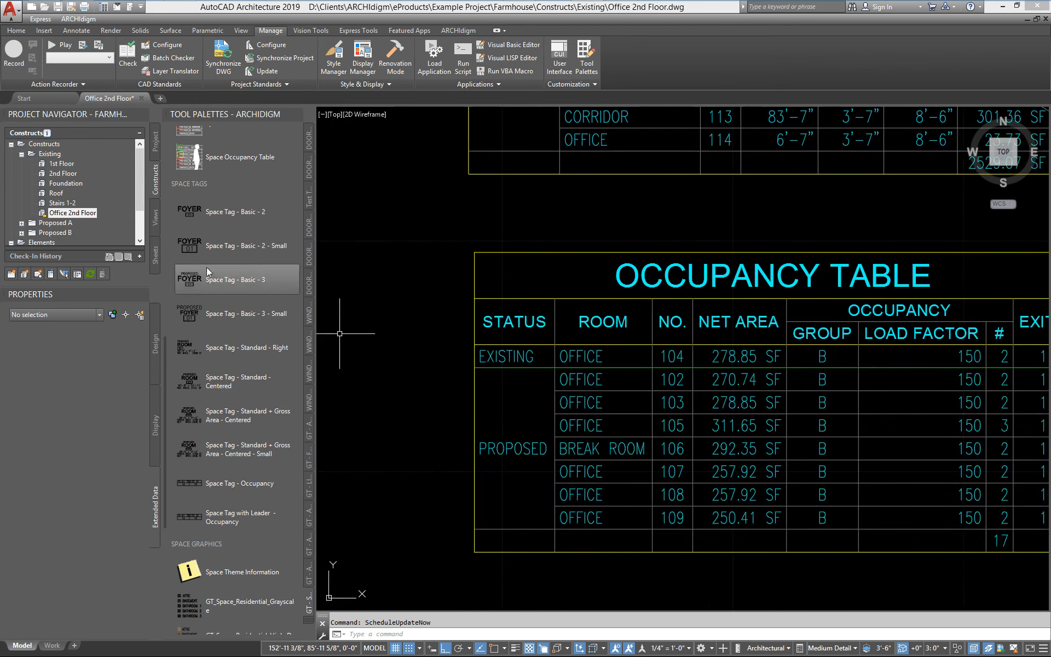
# Compare the Break Room's occupancy property values with its row in the Occupancy Table.
pyautogui.moveTo(491, 342); pyautogui.dragTo(737, 467, button='middle')
pyautogui.scroll(-2, 737, 467)
pyautogui.click(529, 308)
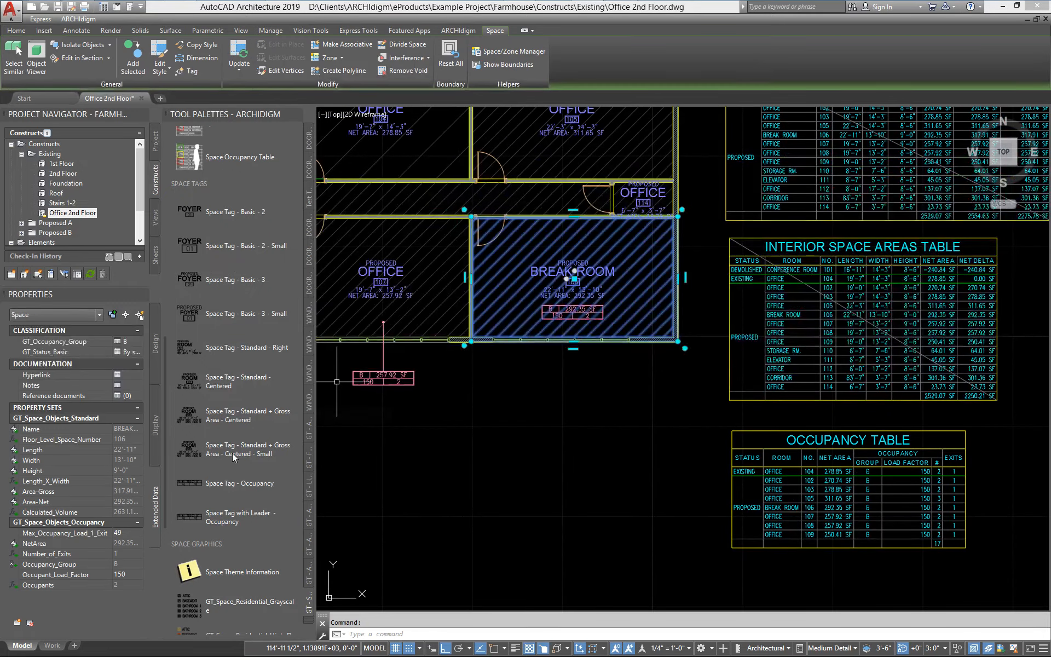
pyautogui.scroll(4, 706, 418)
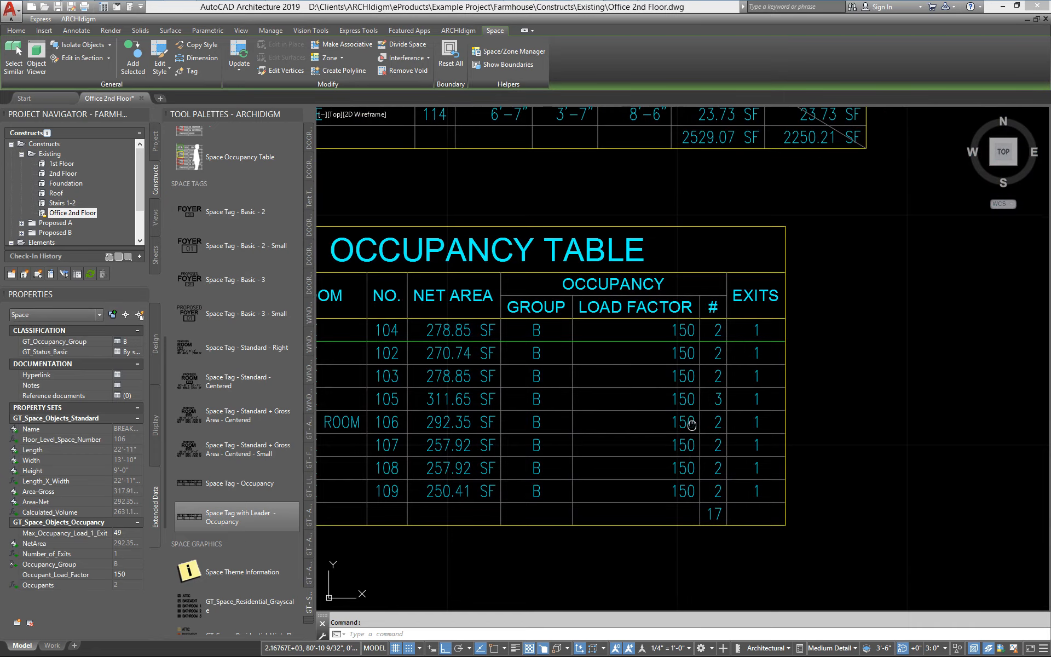
pyautogui.scroll(-2, 695, 395)
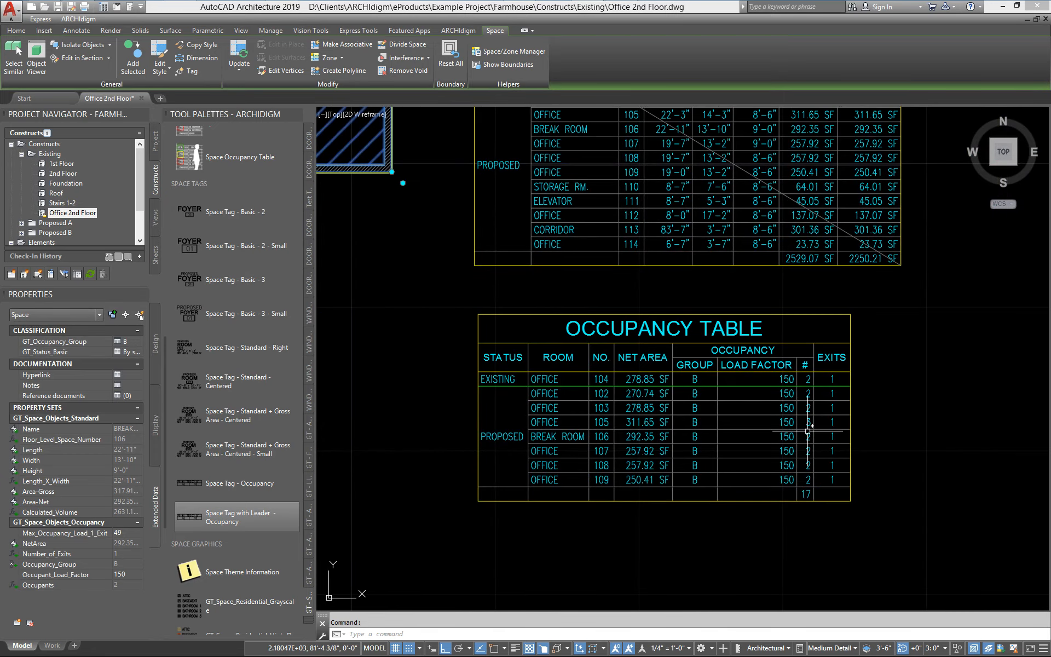
pyautogui.press('Escape')
pyautogui.scroll(-2, 715, 418)
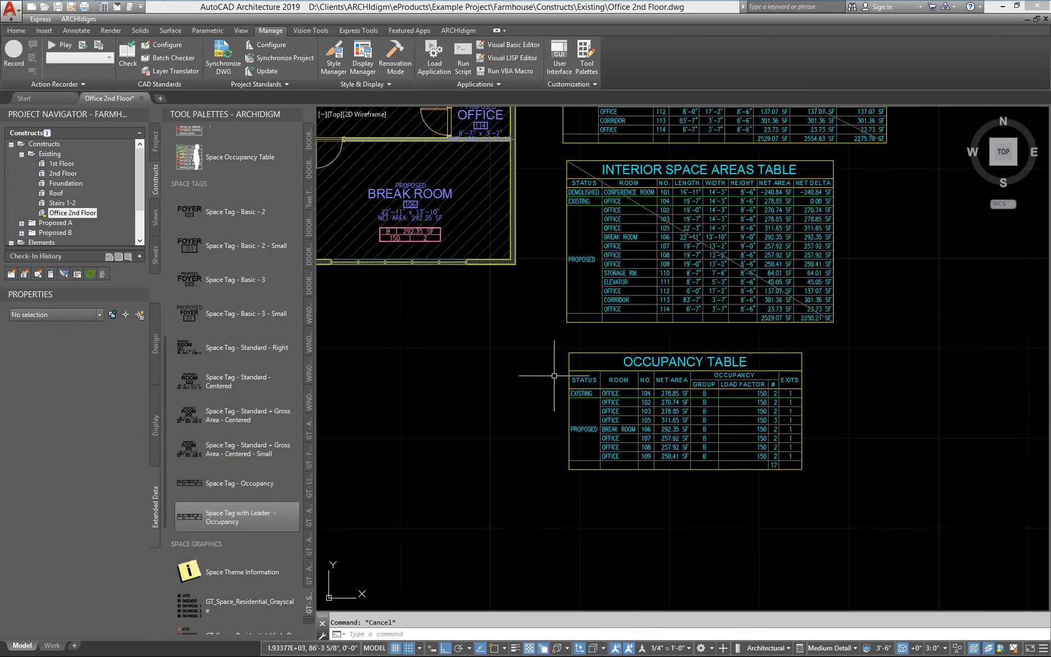
# Examine the Break Room's property sets again alongside the surrounding rooms on the floor plan.
pyautogui.moveTo(342, 258); pyautogui.dragTo(486, 329, button='middle')
pyautogui.click(484, 311)
pyautogui.scroll(2, 581, 324)
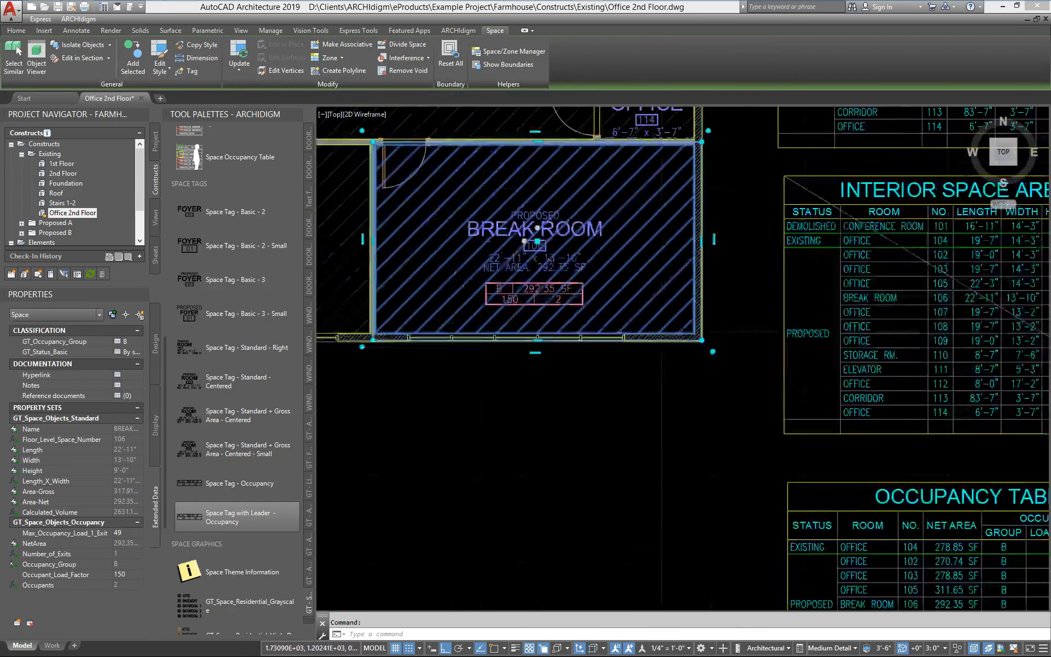
pyautogui.scroll(-2, 579, 323)
pyautogui.moveTo(443, 360); pyautogui.dragTo(568, 414, button='middle')
pyautogui.scroll(3, 570, 416)
pyautogui.scroll(-3, 601, 425)
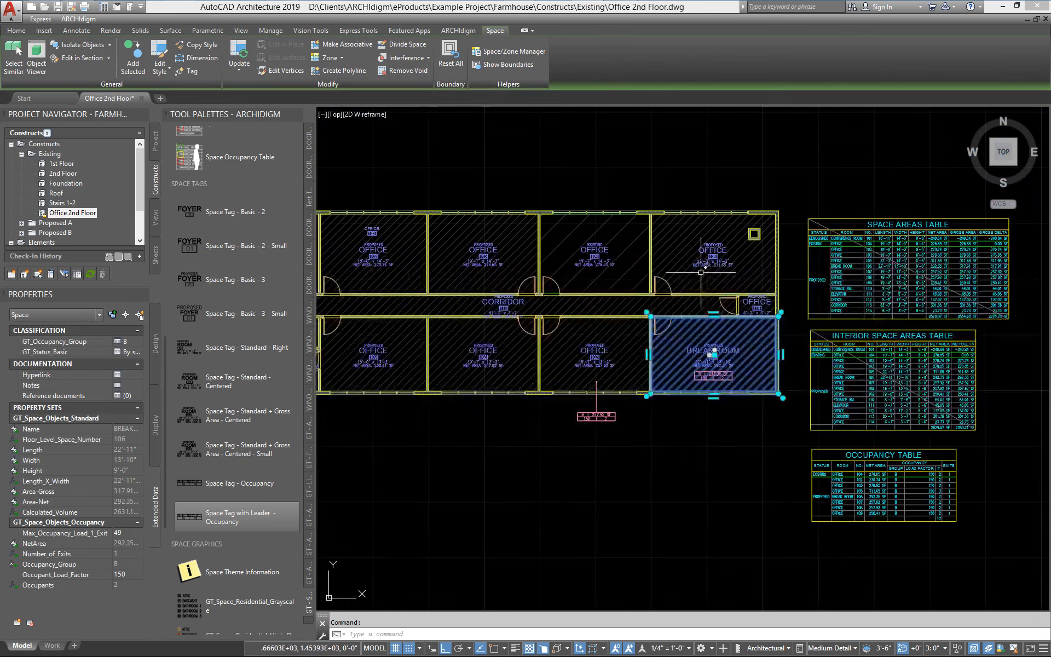
pyautogui.moveTo(618, 306); pyautogui.dragTo(733, 362, button='middle')
pyautogui.press('Escape')
# Examine the Occupancy Table rows and the occupancy tags of Office 107 and the Break Room.
pyautogui.moveTo(866, 458); pyautogui.dragTo(618, 379, button='middle')
pyautogui.scroll(4, 766, 460)
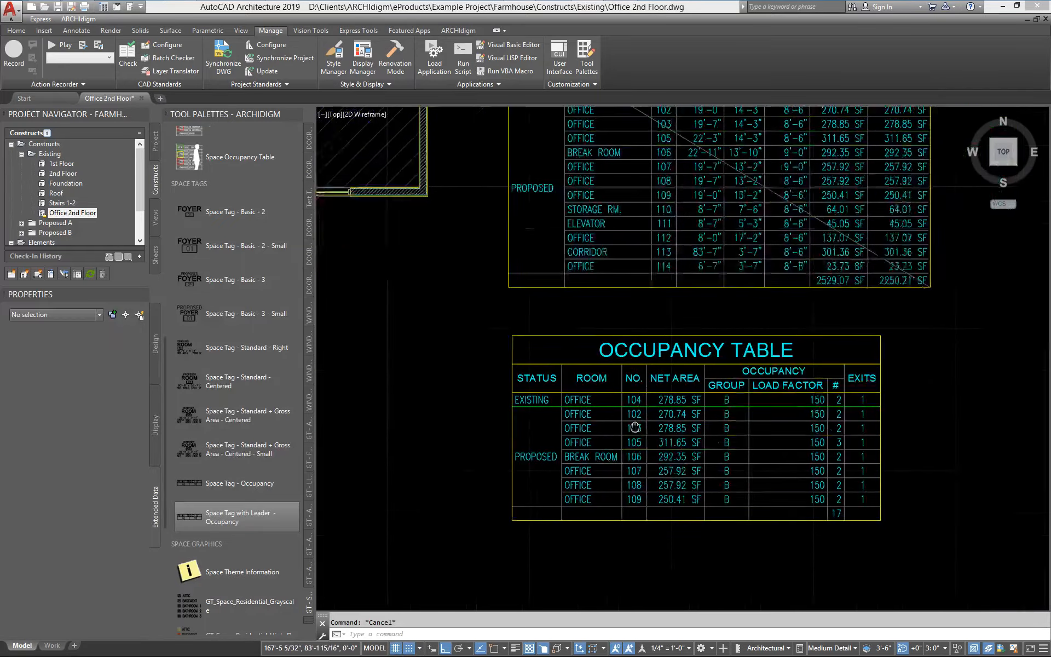
pyautogui.moveTo(598, 468); pyautogui.dragTo(703, 478, button='middle')
pyautogui.scroll(-2, 703, 478)
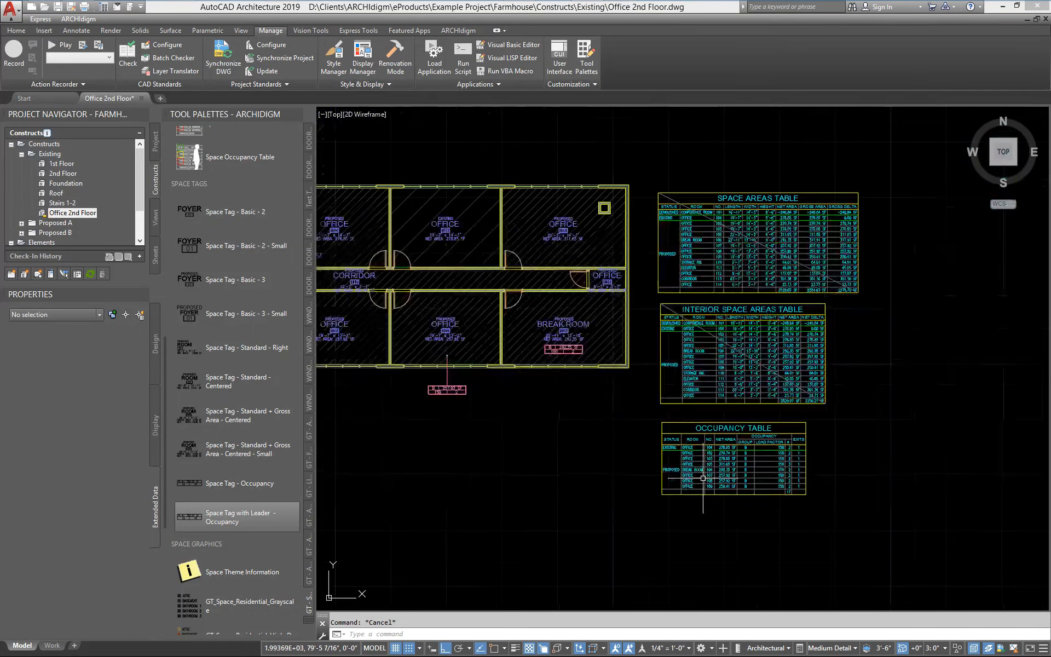
pyautogui.moveTo(452, 412); pyautogui.dragTo(609, 408, button='middle')
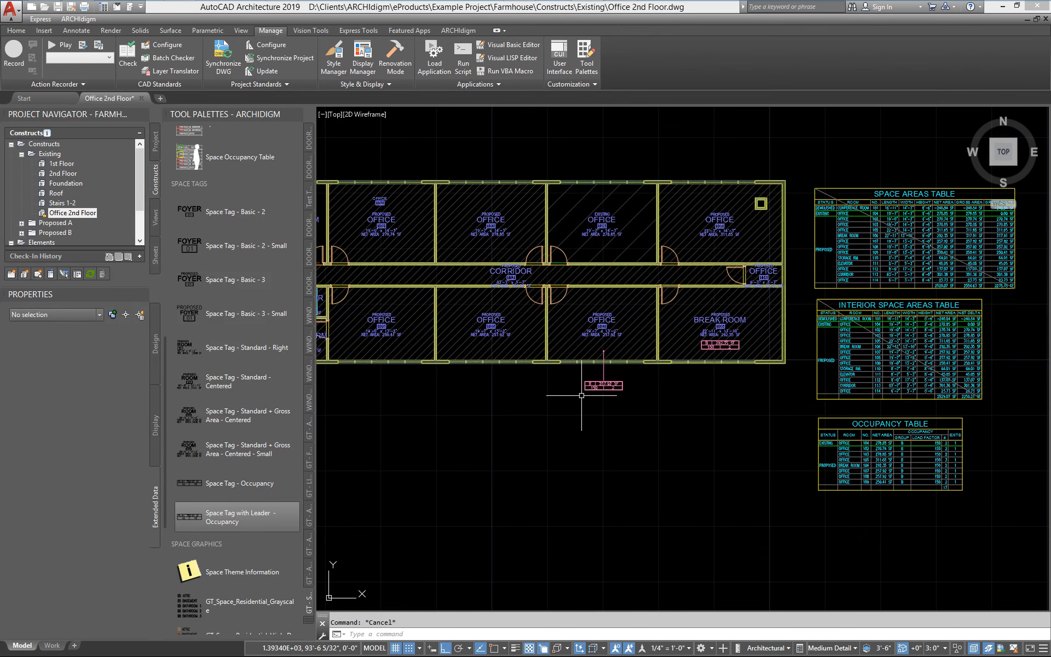
pyautogui.scroll(4, 657, 302)
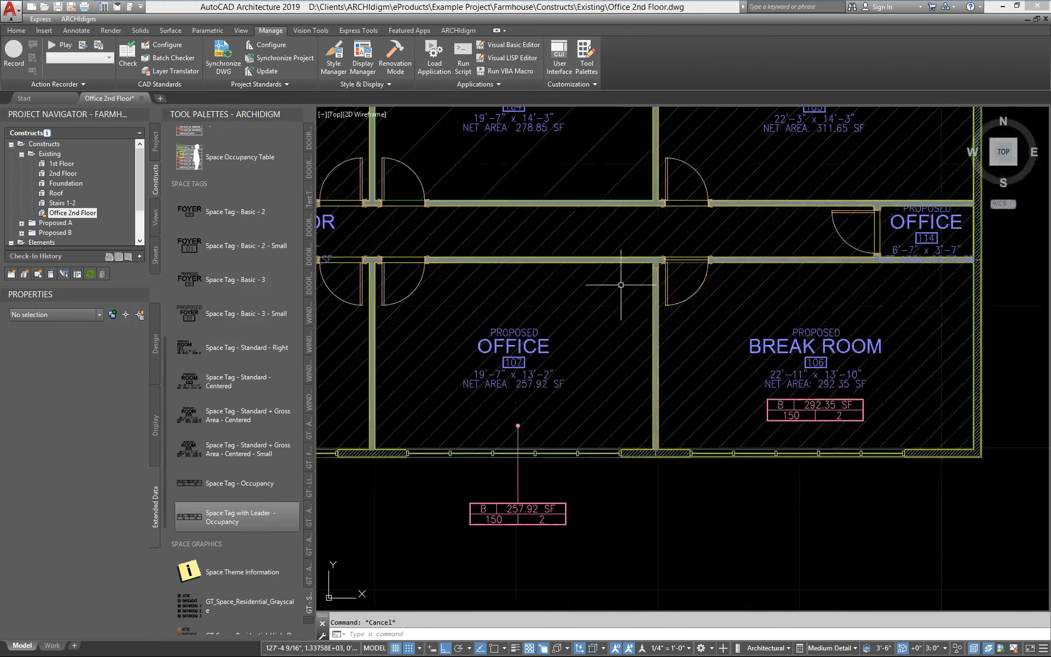
pyautogui.scroll(-5, 577, 373)
pyautogui.scroll(1, 577, 373)
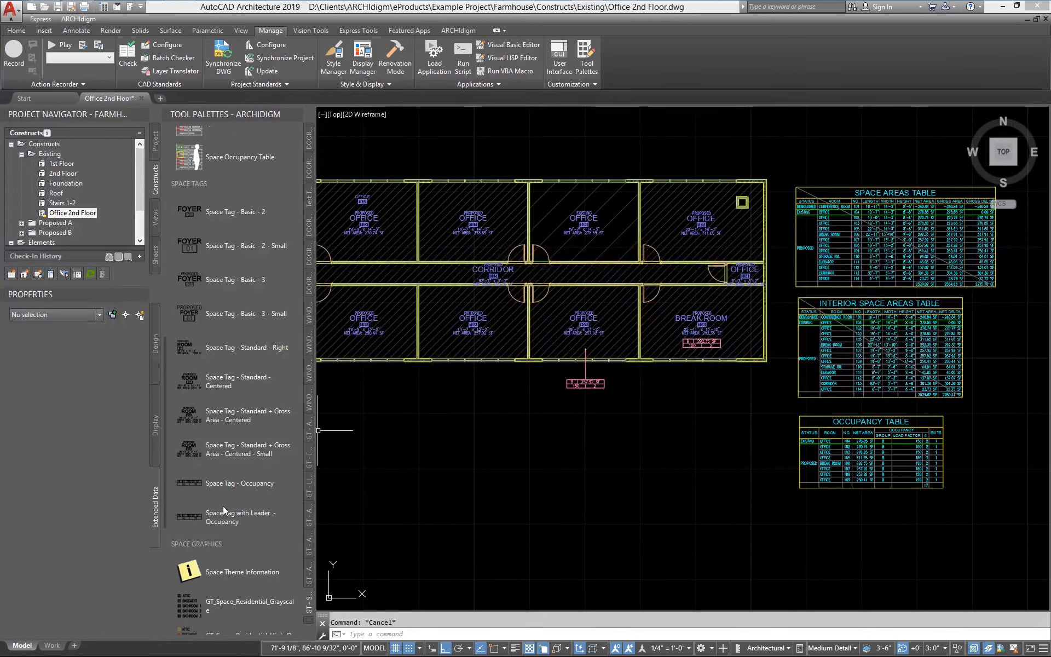
# Tag the corridor space with Space Tag - Occupancy, placed beside its room tag between Offices 104 and 107.
pyautogui.moveTo(162, 479); pyautogui.dragTo(164, 604)
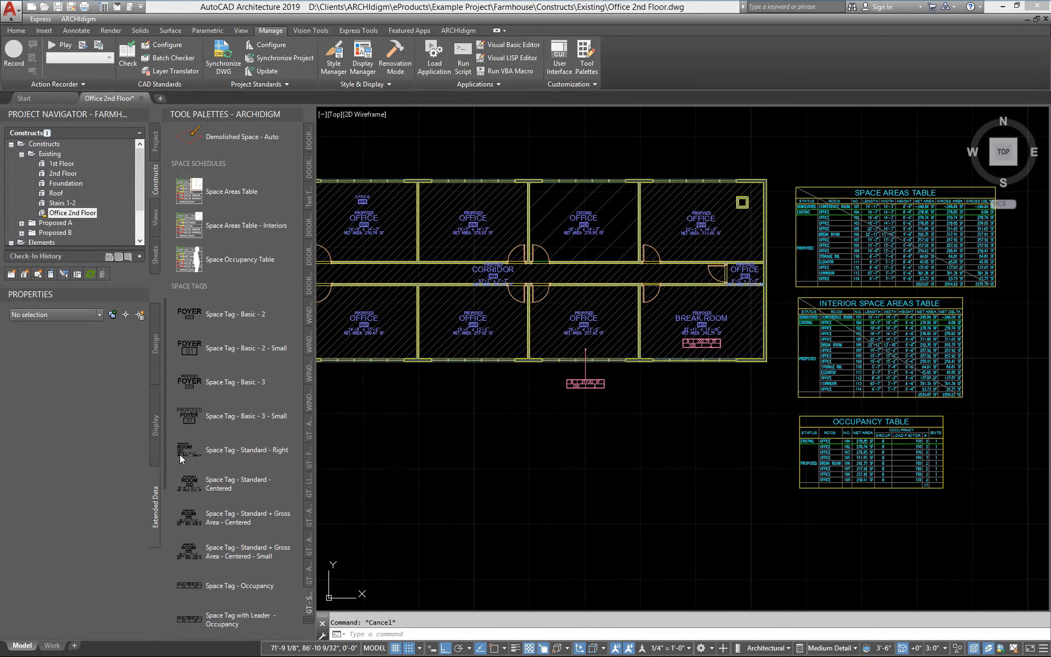
pyautogui.moveTo(166, 454); pyautogui.dragTo(165, 498)
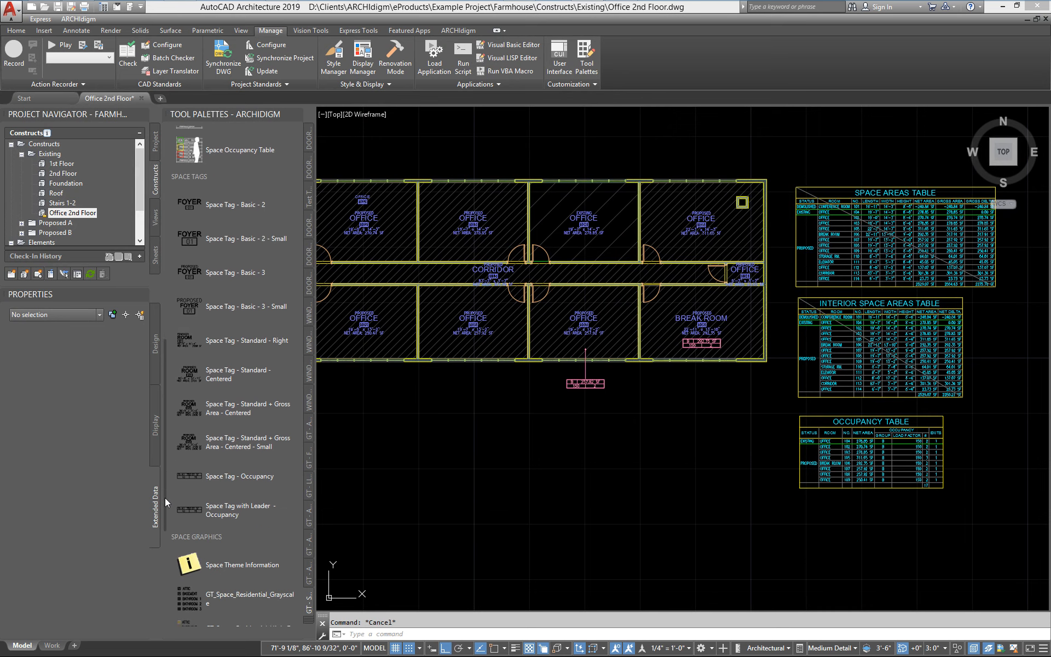
pyautogui.click(192, 472)
pyautogui.scroll(6, 534, 279)
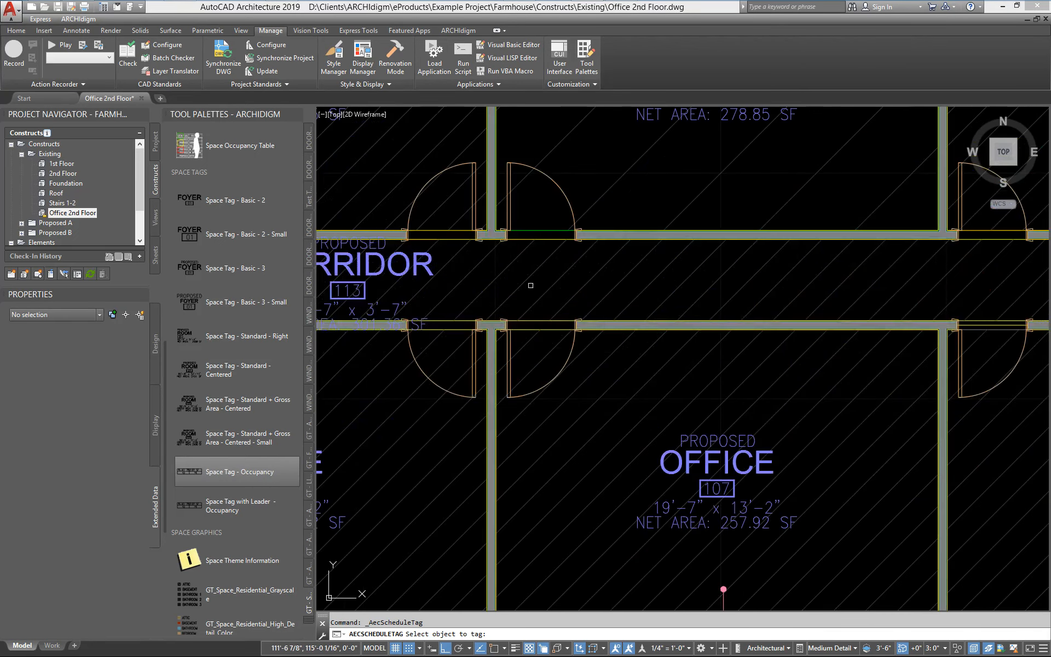
pyautogui.click(521, 283)
pyautogui.scroll(4, 569, 281)
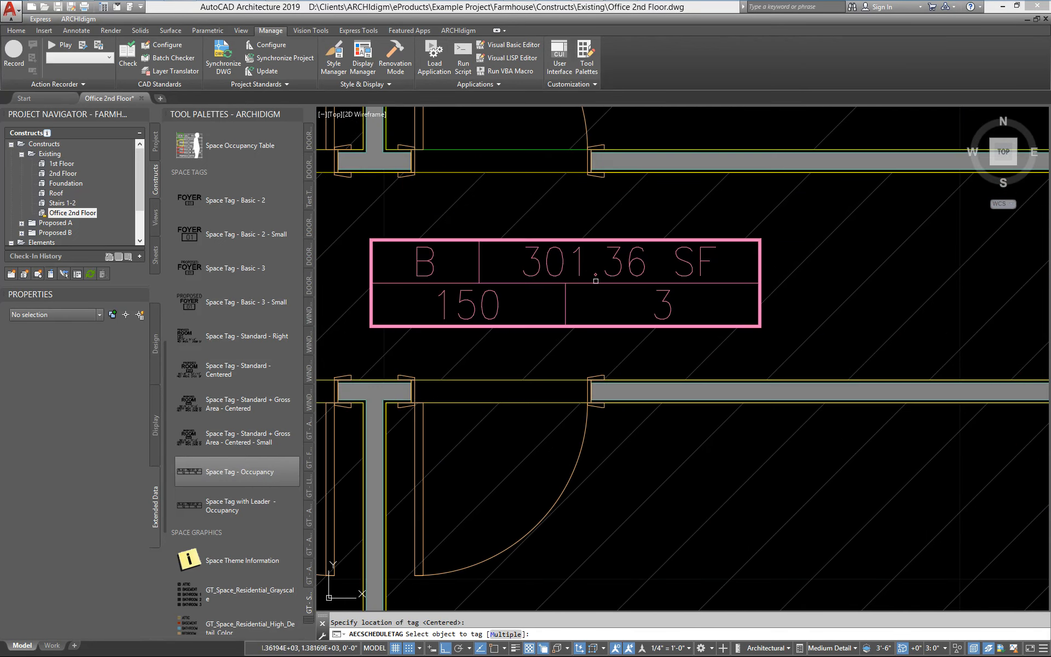
pyautogui.scroll(-4, 676, 300)
pyautogui.moveTo(676, 300)
pyautogui.mouseDown(button='middle')
pyautogui.moveTo(575, 283)
pyautogui.moveTo(777, 291)
pyautogui.moveTo(539, 282)
pyautogui.moveTo(549, 313)
pyautogui.moveTo(533, 324)
pyautogui.moveTo(595, 300)
pyautogui.moveTo(640, 311)
pyautogui.mouseUp(button='middle')
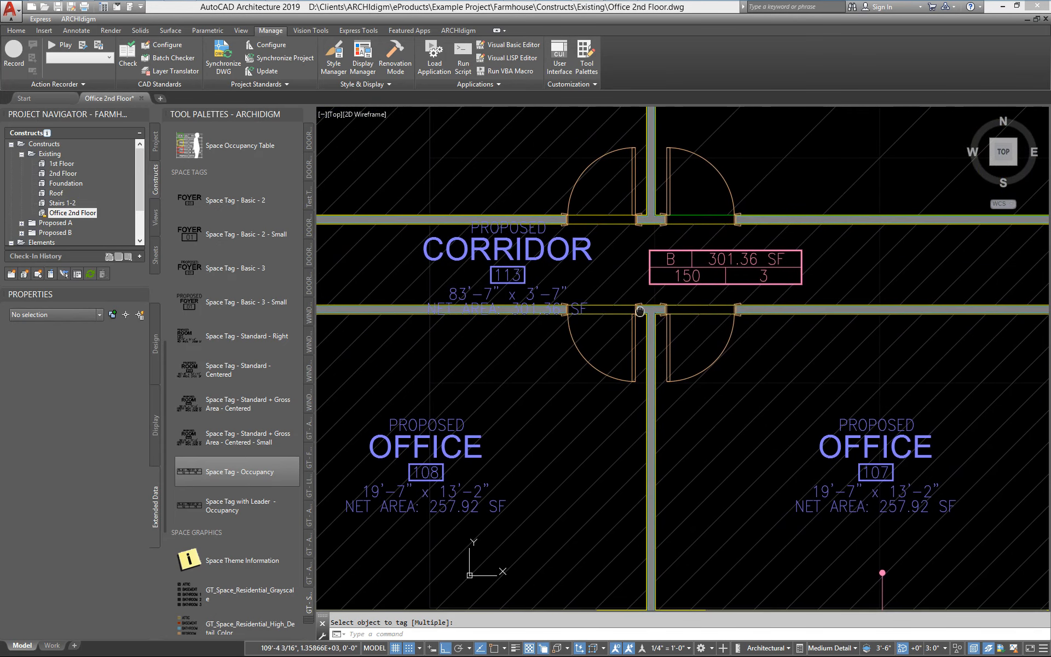
# Set the corridor space's Occupant_Load_Factor to 0, check its occupancy tag and clear the selection.
pyautogui.click(606, 276)
pyautogui.click(595, 277)
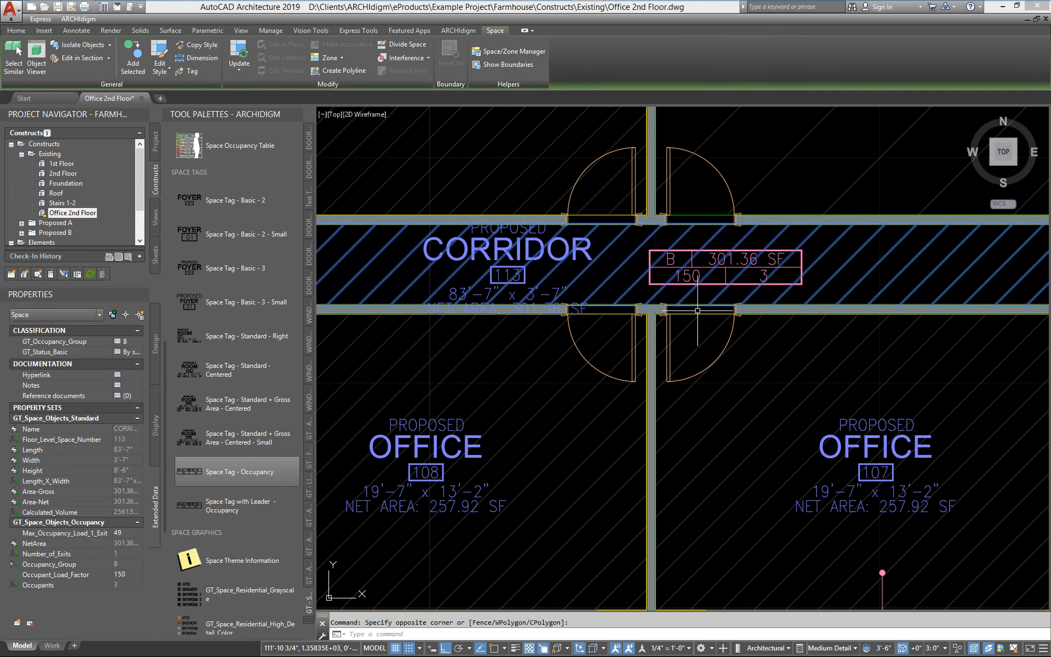
pyautogui.click(129, 574)
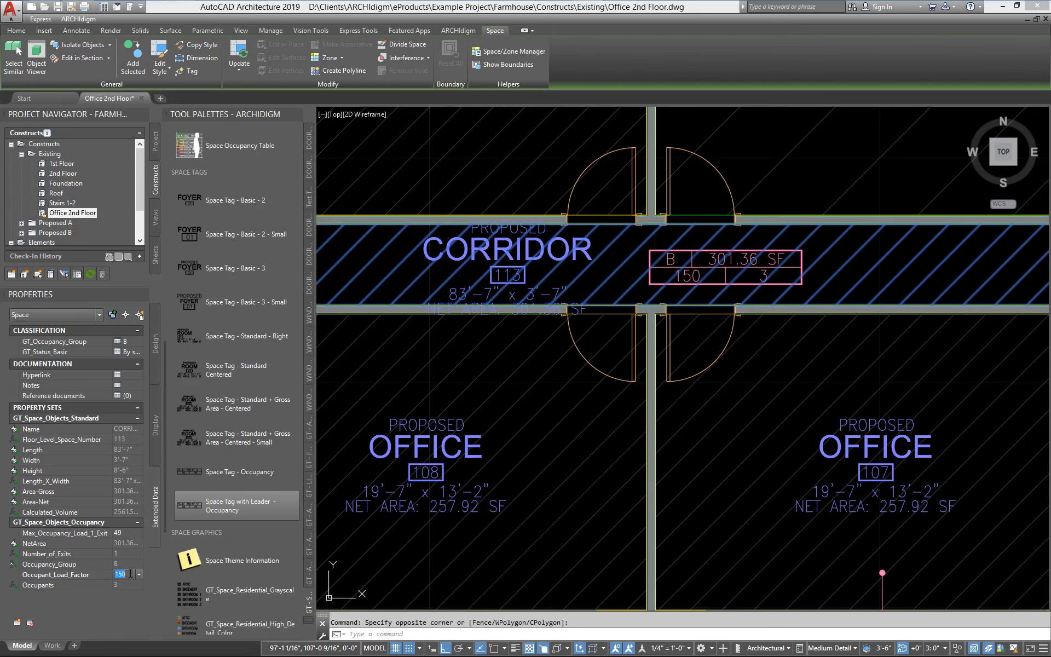
pyautogui.write('0')
pyautogui.press('Return')
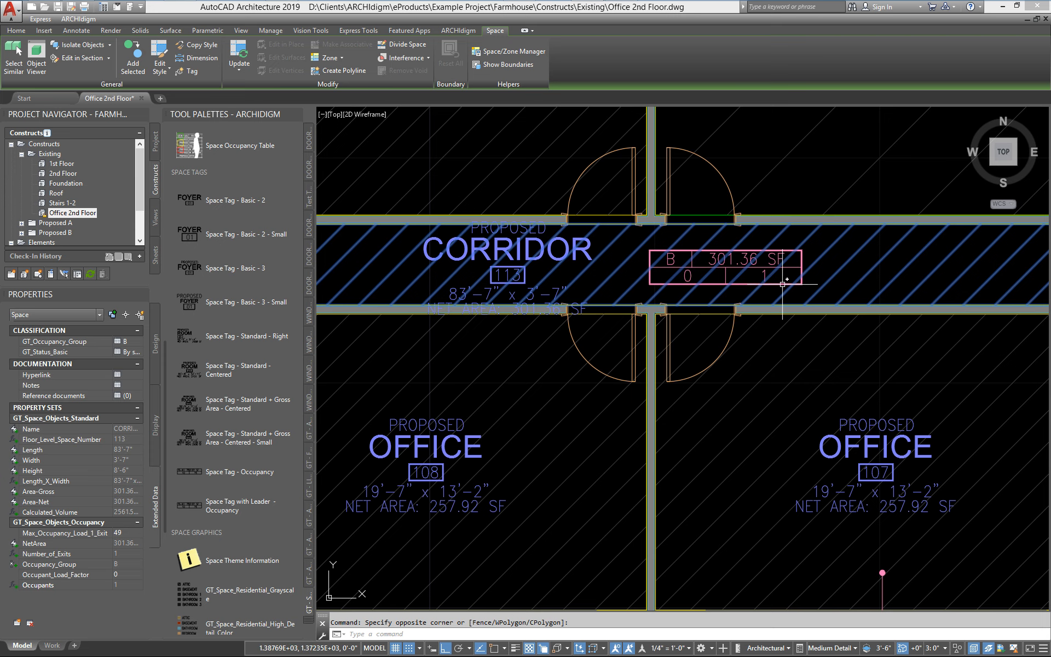
pyautogui.scroll(4, 782, 284)
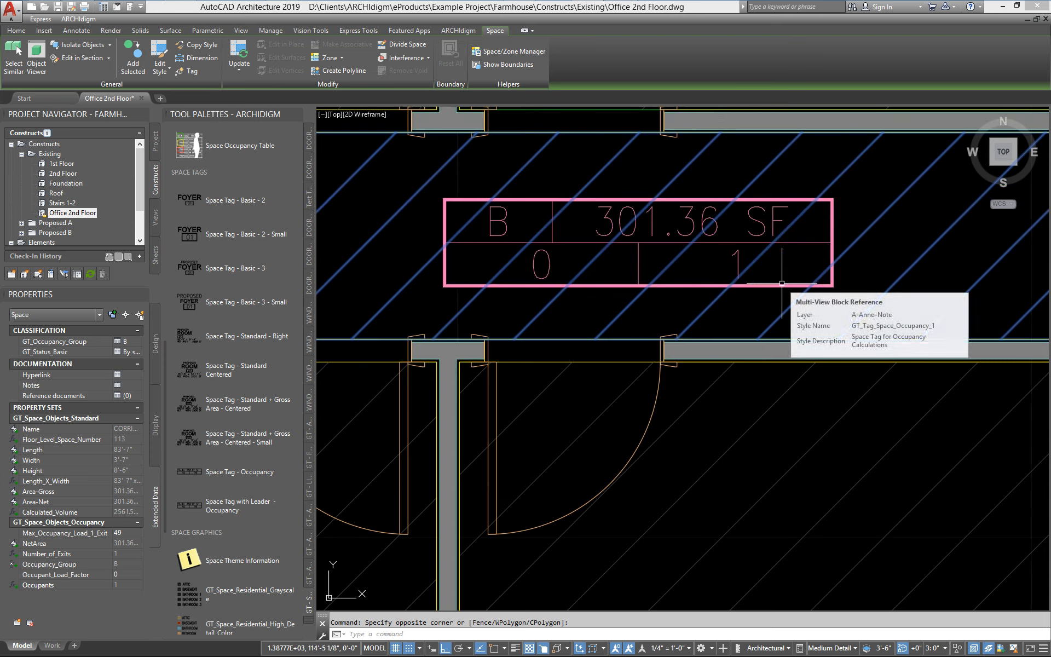
pyautogui.press('Escape')
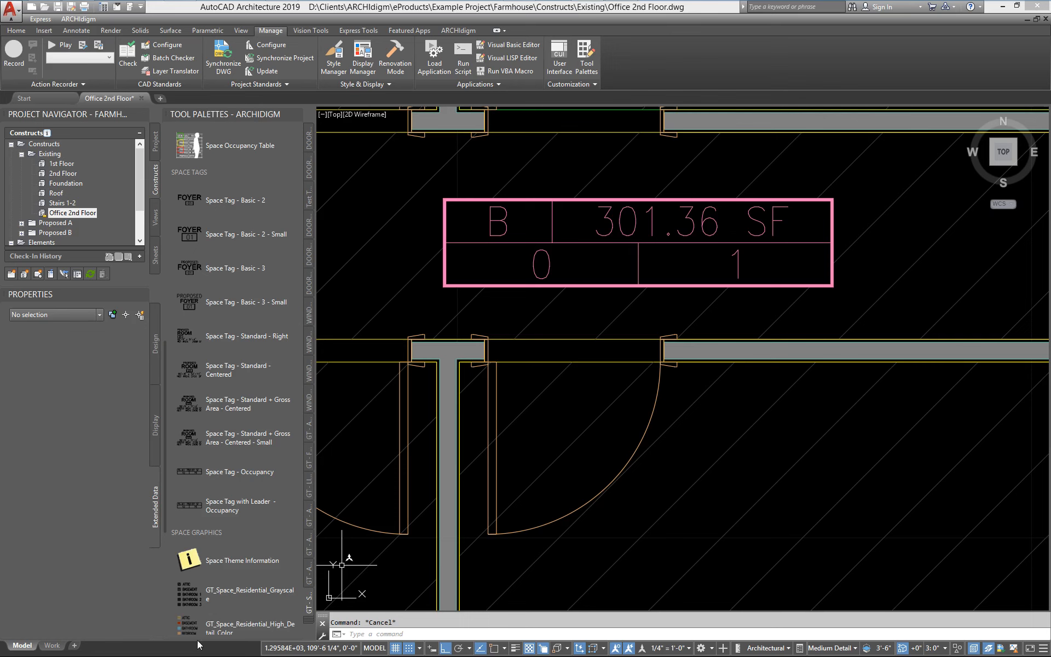
# Read the description of the corridor space's Occupant_Load_Factor property, leaving the space deselected.
pyautogui.click(454, 315)
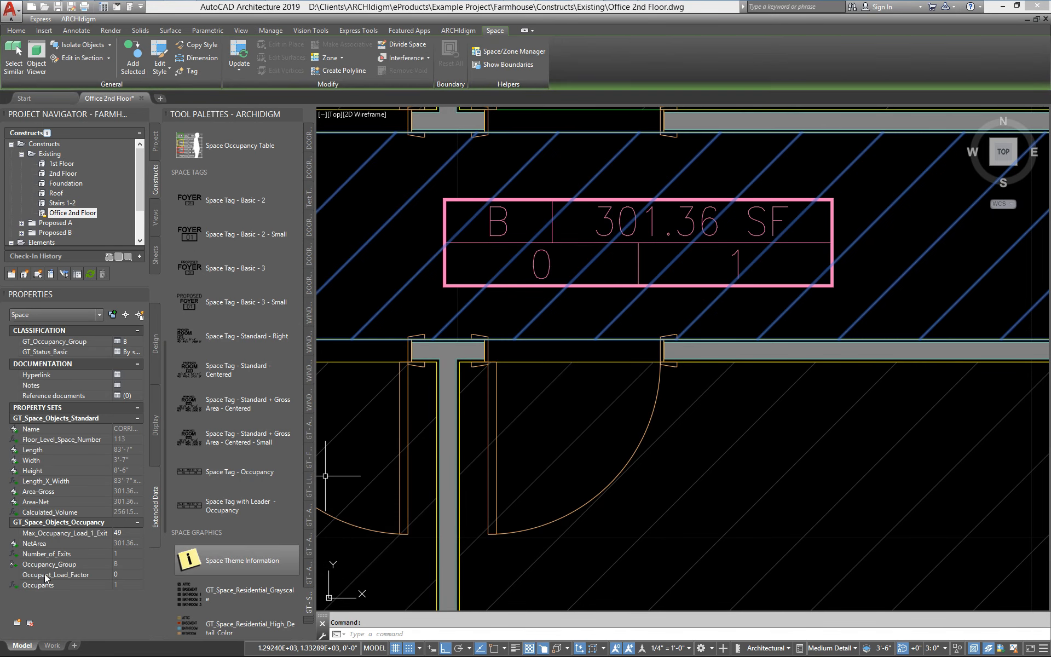
pyautogui.moveTo(46, 578)
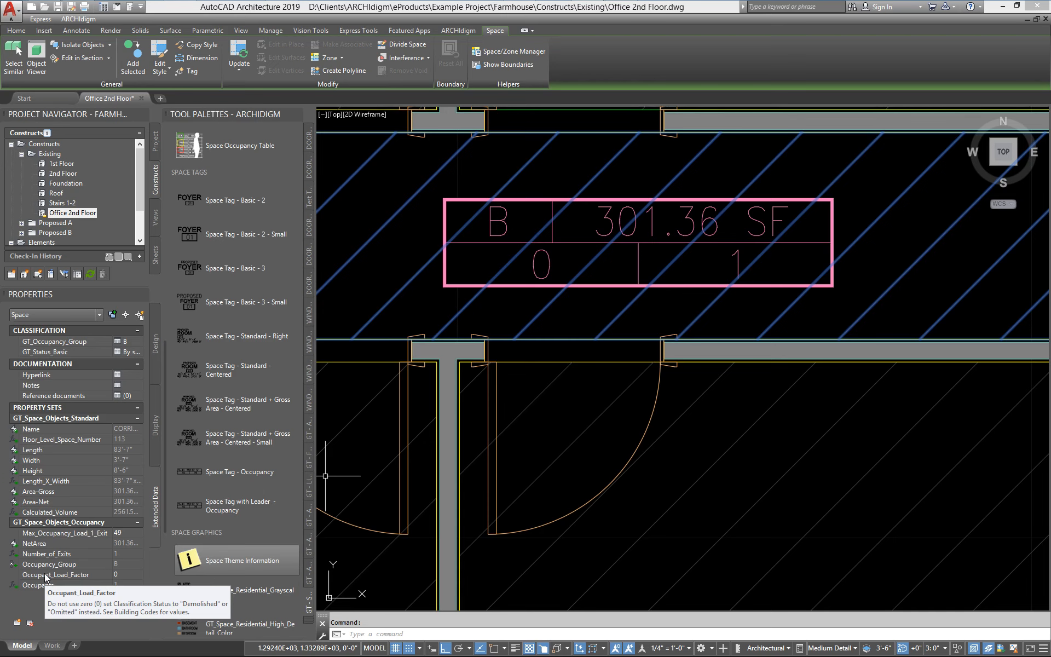
pyautogui.press('Escape')
pyautogui.scroll(-4, 544, 419)
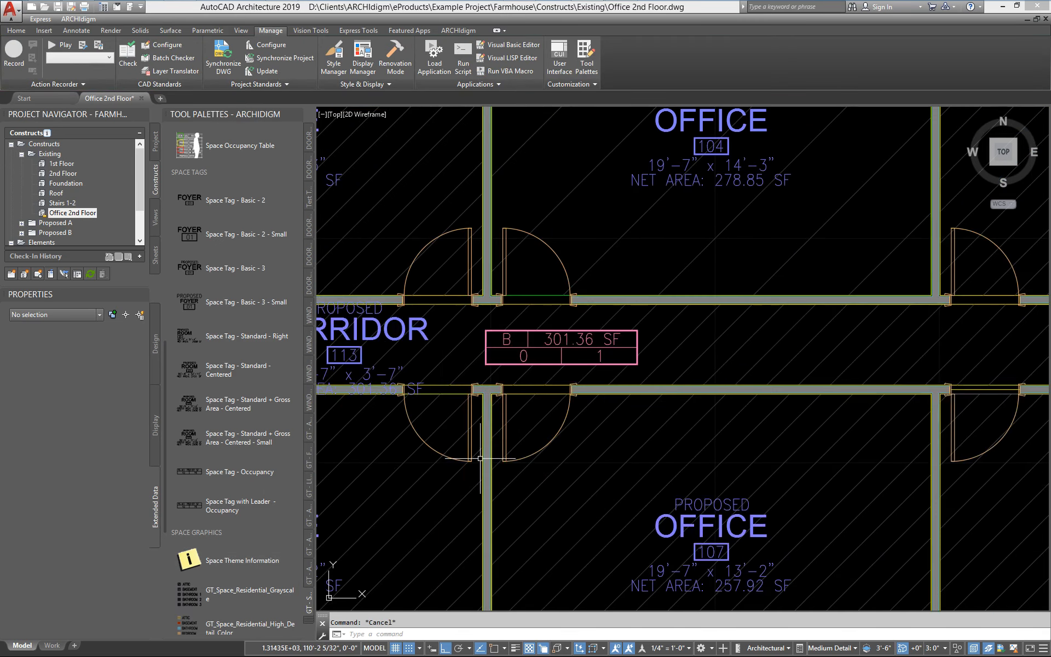
# Review the whole floor plan with its occupancy tags against the three schedule tables.
pyautogui.scroll(-5, 761, 427)
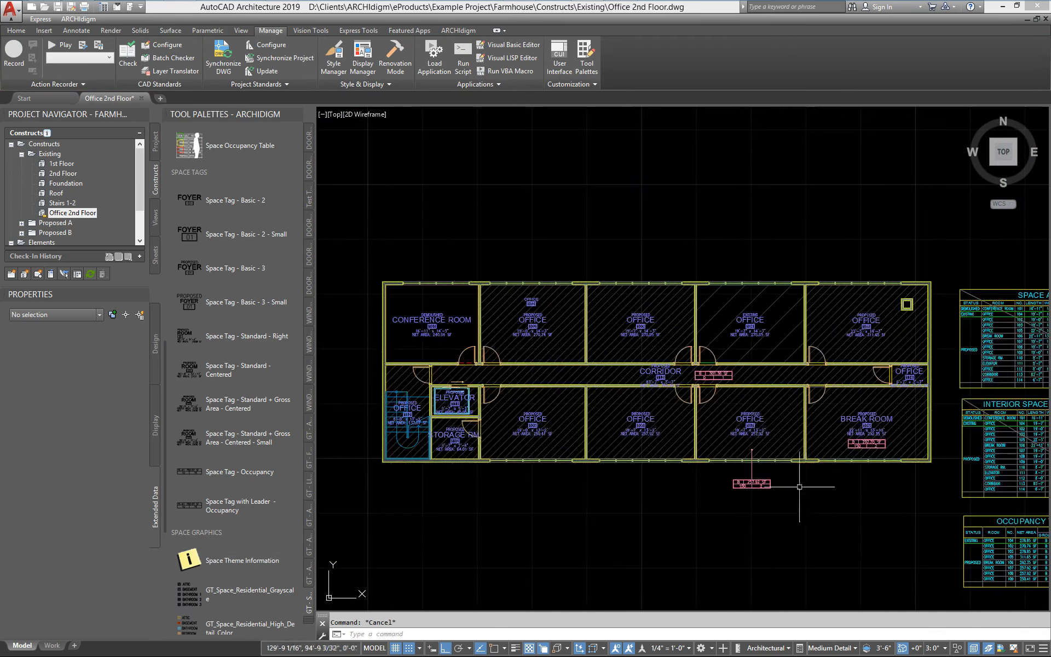
pyautogui.scroll(1, 780, 467)
pyautogui.scroll(1, 780, 467)
pyautogui.moveTo(726, 426); pyautogui.dragTo(716, 454, button='middle')
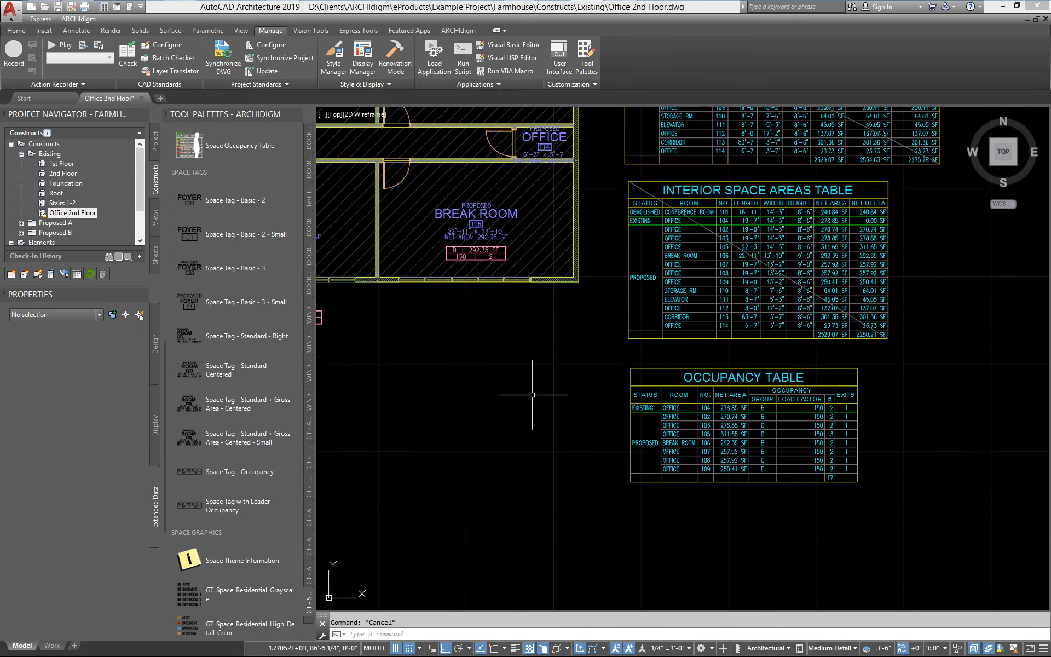
pyautogui.moveTo(532, 395); pyautogui.dragTo(612, 432, button='middle')
pyautogui.moveTo(417, 227); pyautogui.dragTo(446, 235, button='middle')
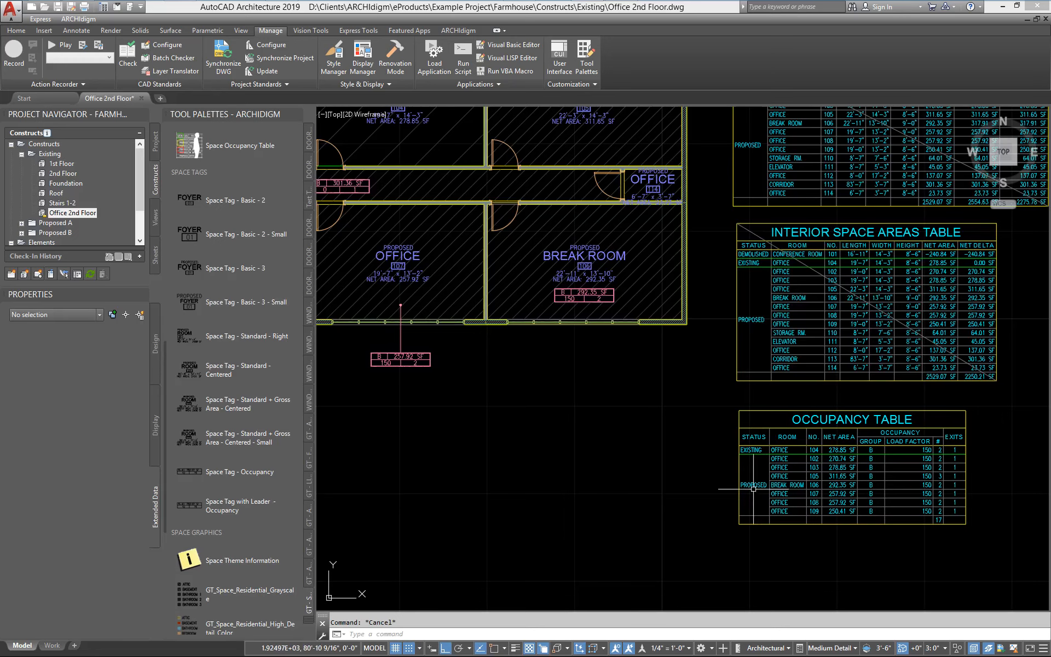
pyautogui.moveTo(774, 502)
pyautogui.mouseDown(button='middle')
pyautogui.moveTo(837, 523)
pyautogui.moveTo(756, 477)
pyautogui.moveTo(521, 427)
pyautogui.moveTo(688, 436)
pyautogui.mouseUp(button='middle')
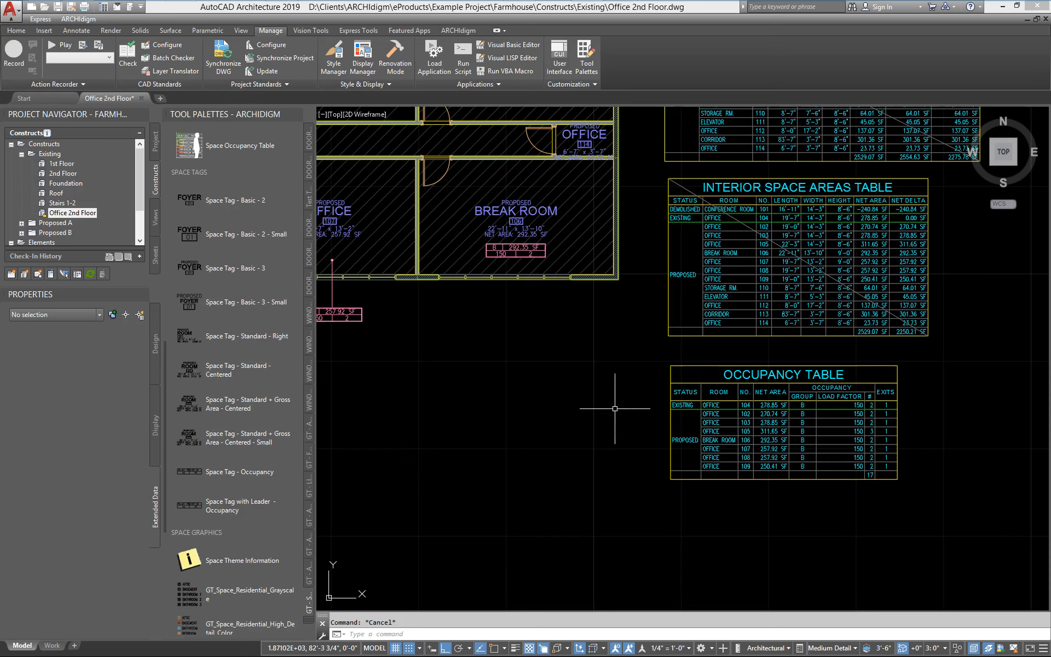
# Open the GT_Space_Objects_Occupancy property set definition of Office 2nd Floor.dwg in the Style Manager and widen the window to show the Default column.
pyautogui.moveTo(399, 269)
pyautogui.mouseDown(button='middle')
pyautogui.moveTo(399, 307)
pyautogui.moveTo(436, 313)
pyautogui.mouseUp(button='middle')
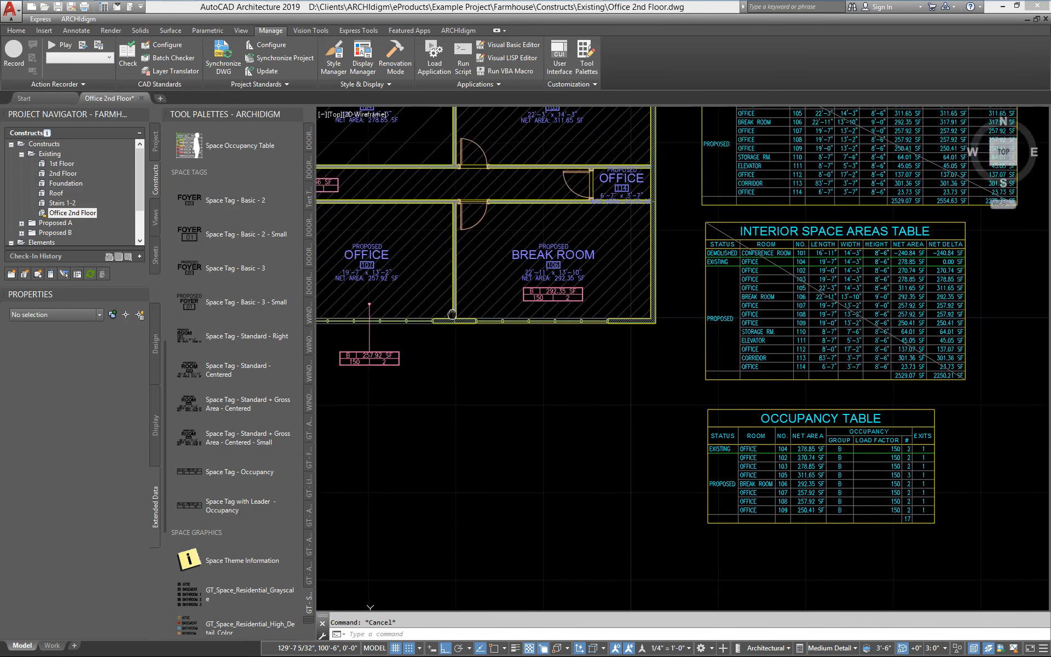
pyautogui.click(333, 55)
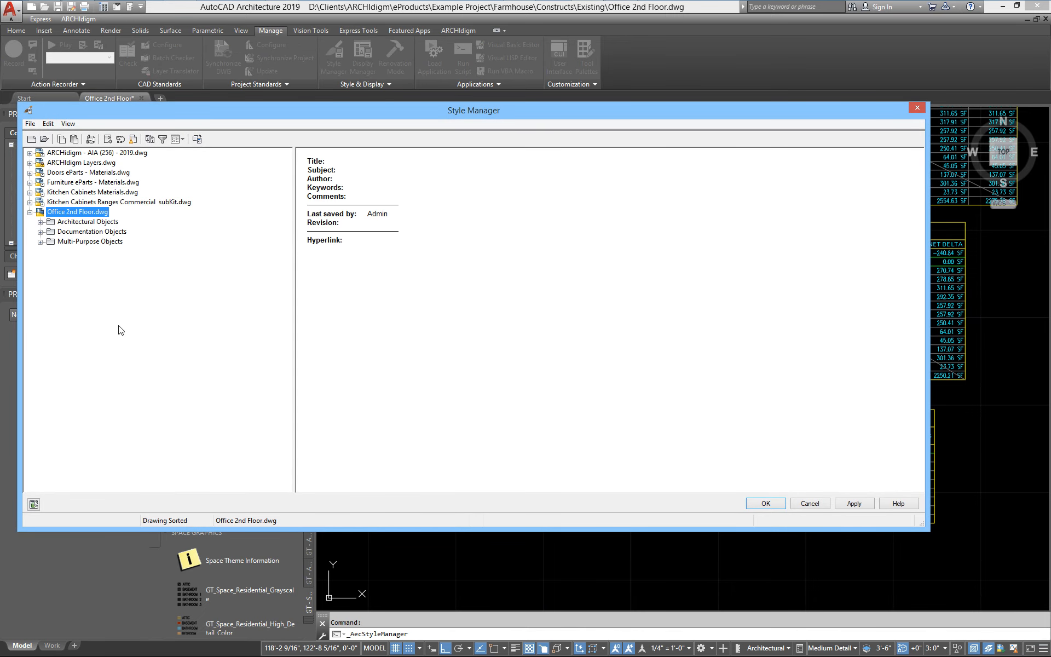
pyautogui.click(40, 232)
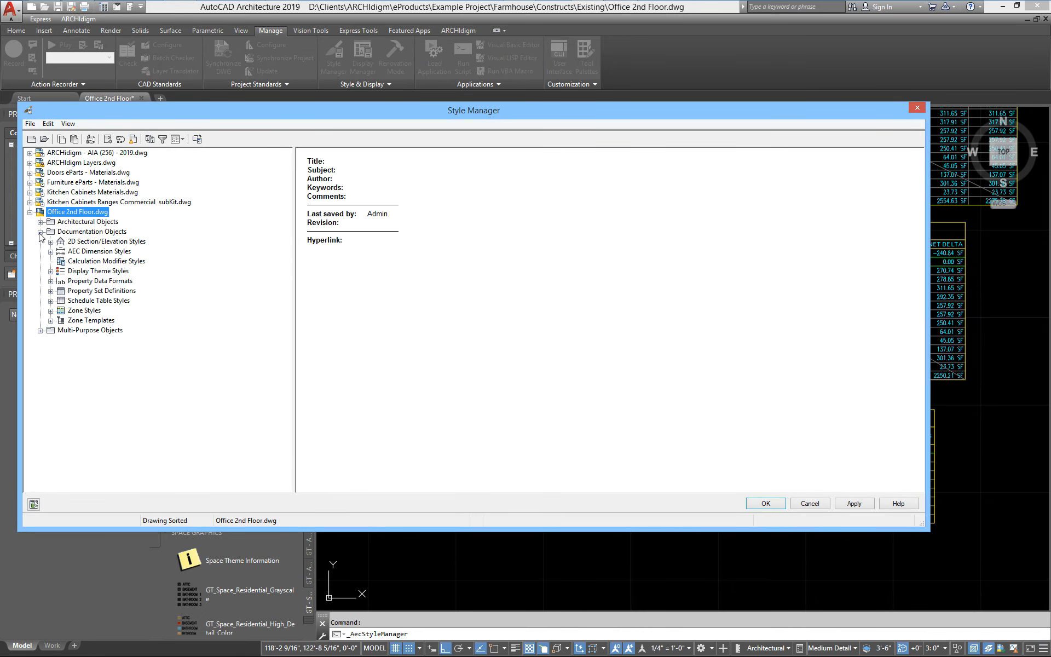
pyautogui.click(84, 292)
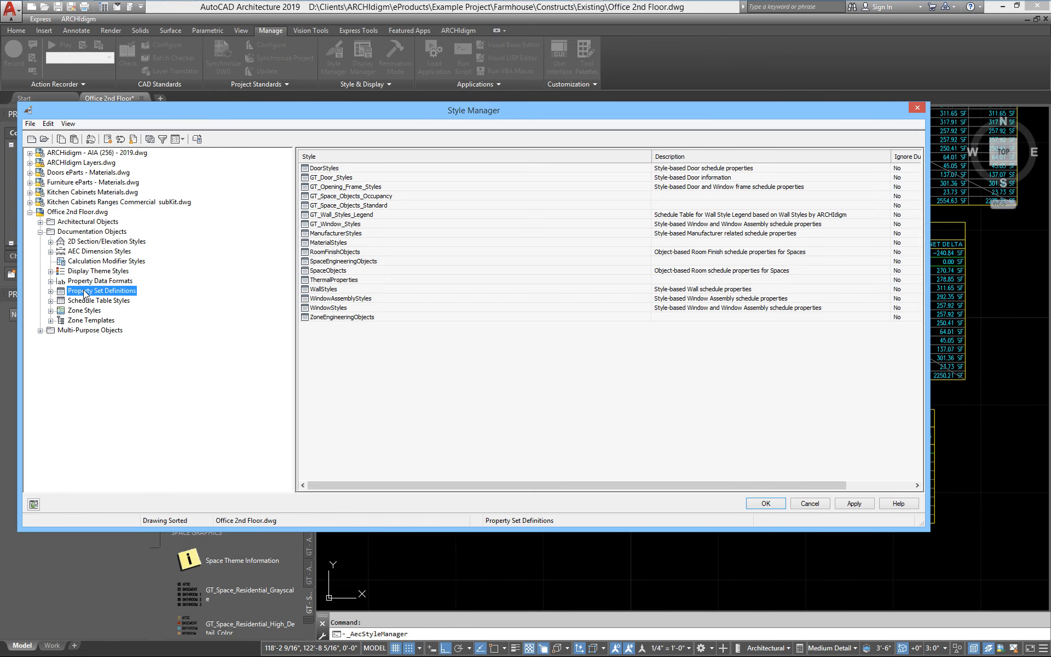
pyautogui.click(52, 290)
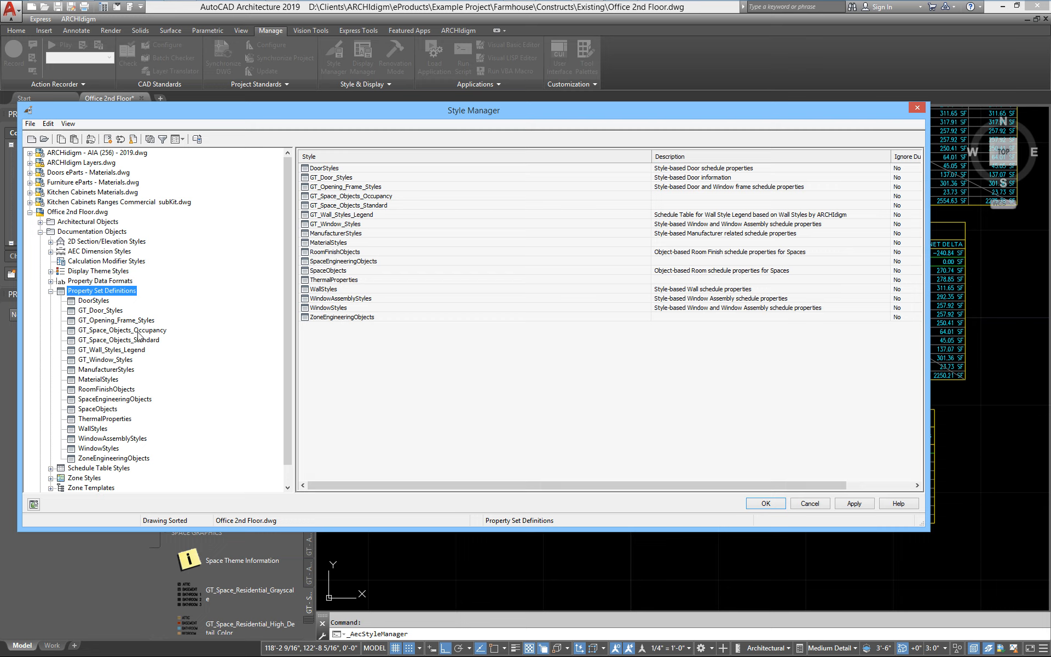
pyautogui.click(111, 330)
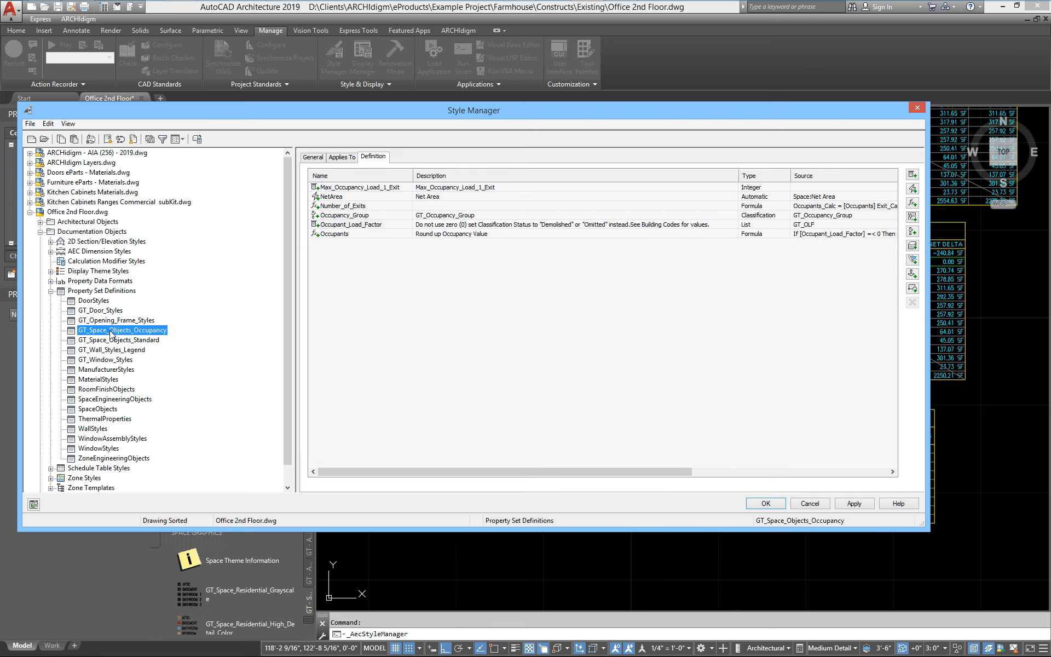
pyautogui.click(364, 225)
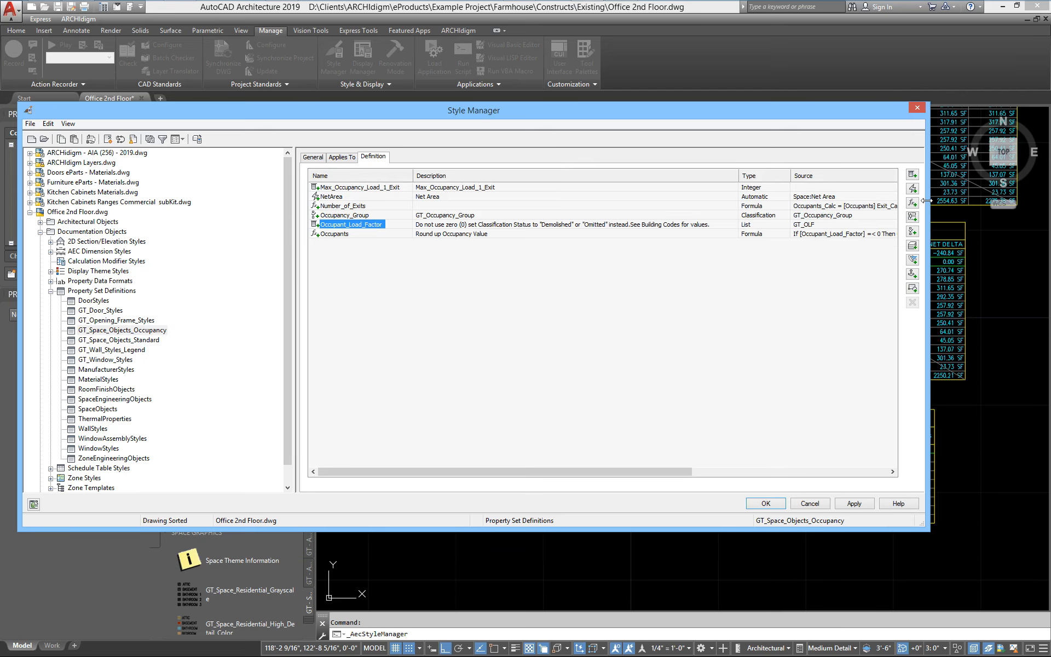
pyautogui.moveTo(929, 230); pyautogui.dragTo(1012, 230)
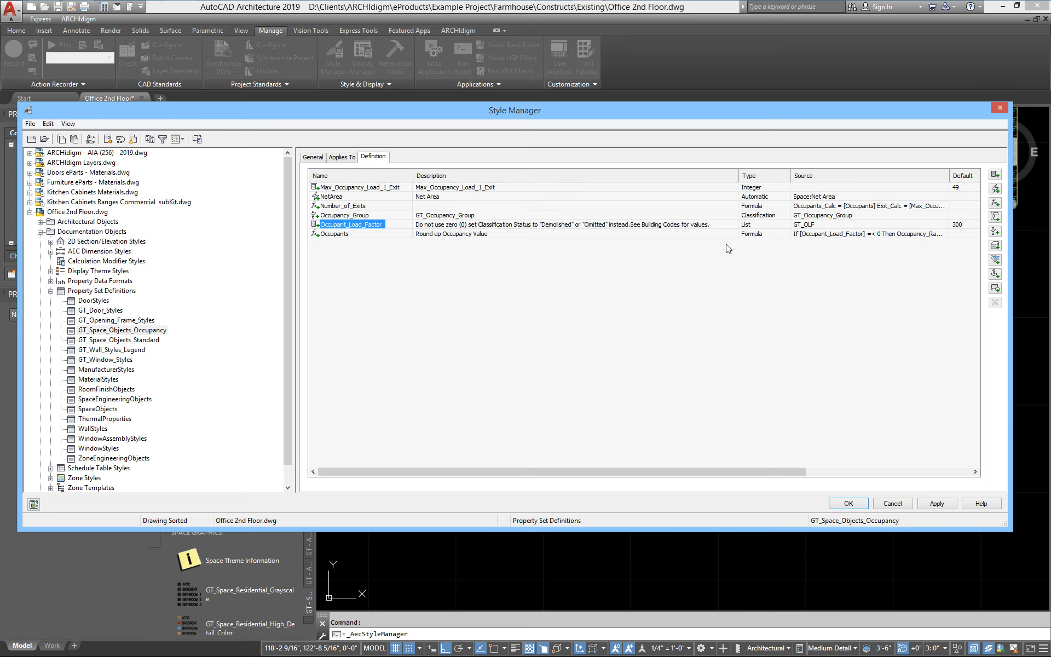
# Read the formula of the Occupants property and close its definition without changes.
pyautogui.click(335, 234)
pyautogui.doubleClick(335, 234)
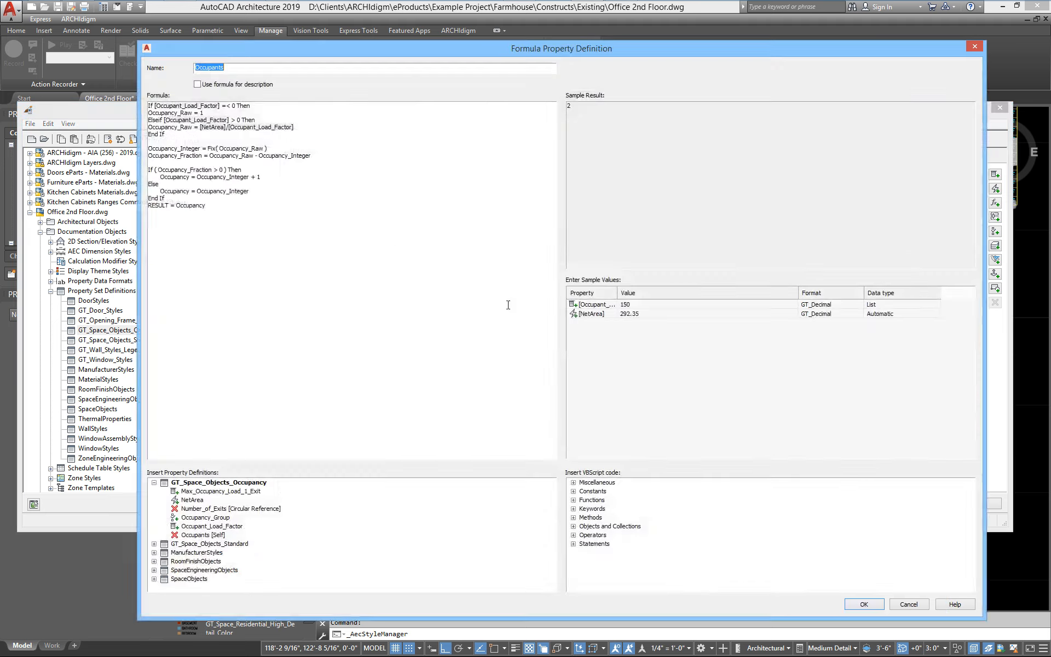
pyautogui.click(900, 600)
# Edit the Occupants formula: make the first condition [Occupant_Load_Factor] < 0 and add an ElseIf [Occupant_Load_Factor] = 0 branch setting Occupancy_Raw = 0.
pyautogui.click(329, 236)
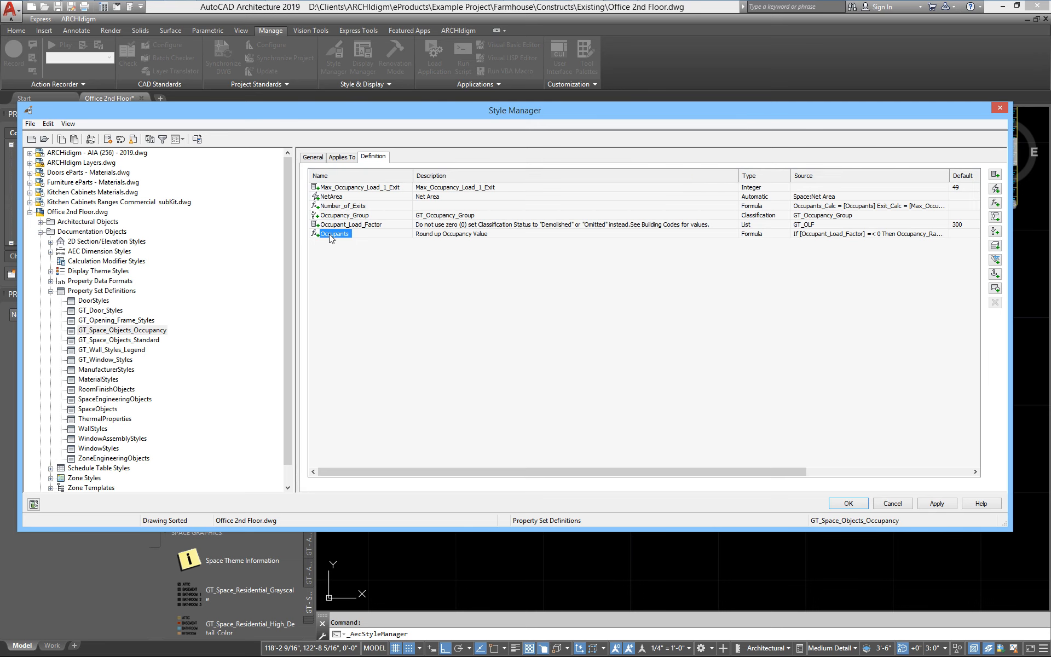
pyautogui.doubleClick(329, 234)
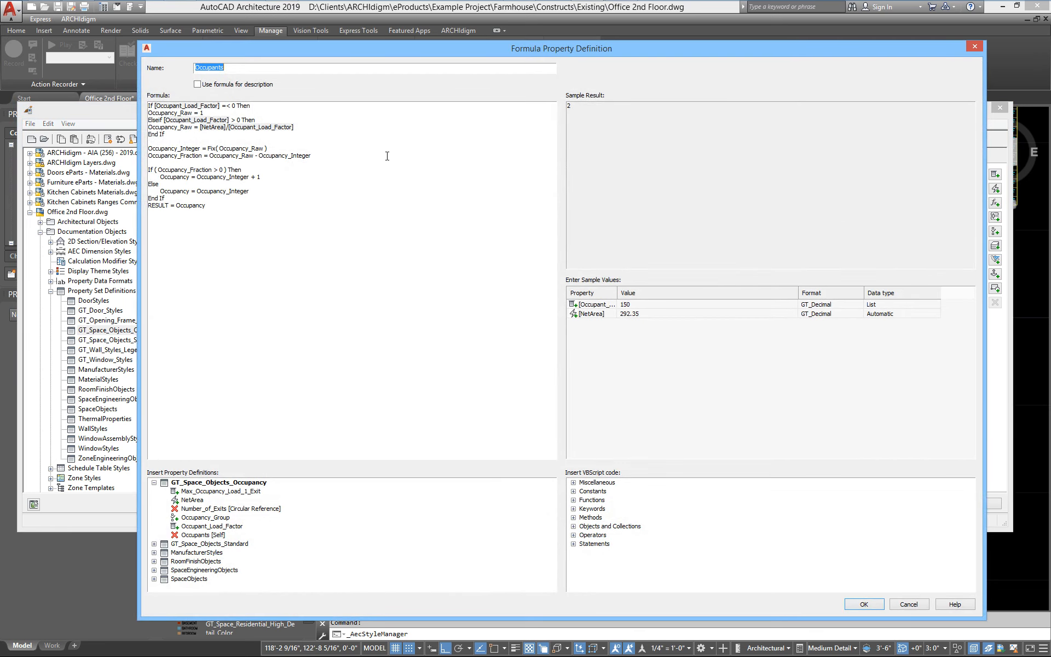
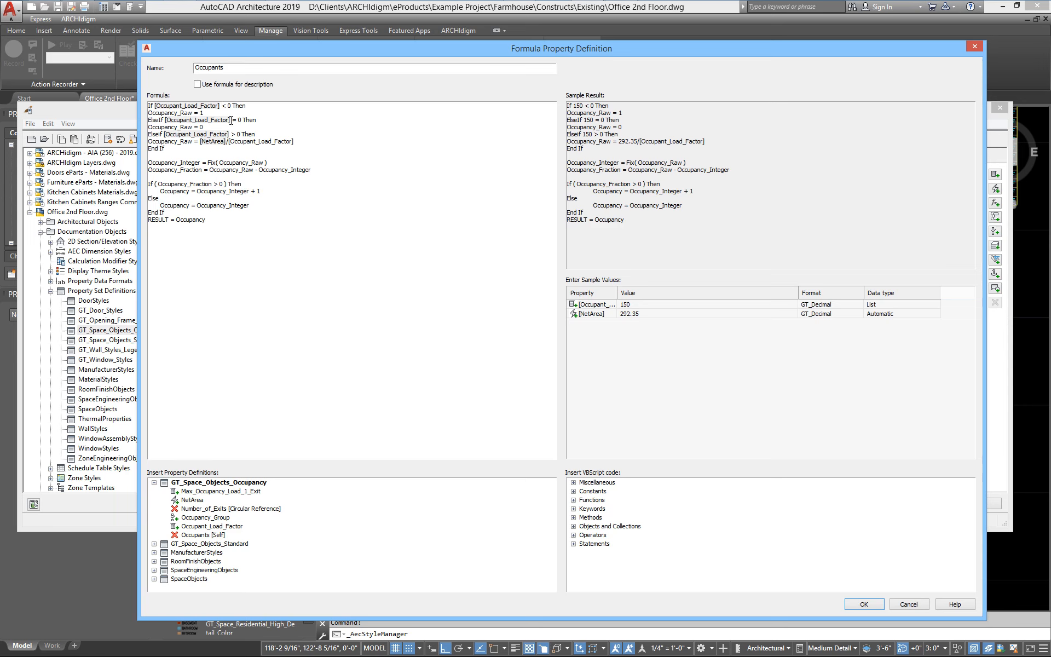
pyautogui.moveTo(223, 119); pyautogui.dragTo(184, 120)
pyautogui.doubleClick(236, 526)
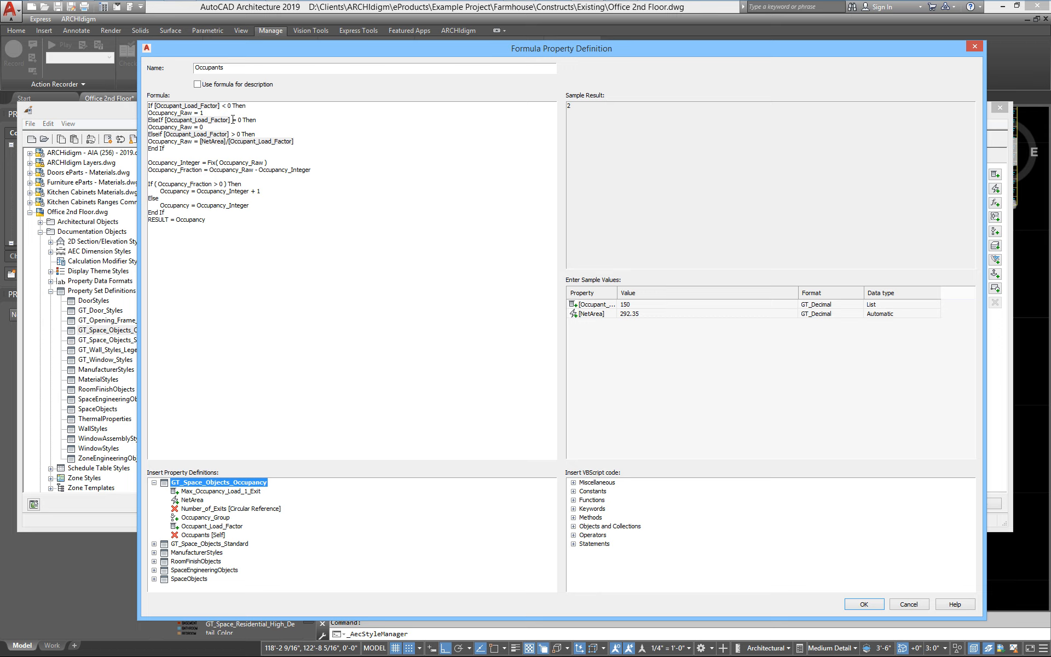
# Examine the VBScript code categories available for formulas, including Miscellaneous, Constants, Functions, Methods, and Objects and Collections, and collapse them again.
pyautogui.click(573, 491)
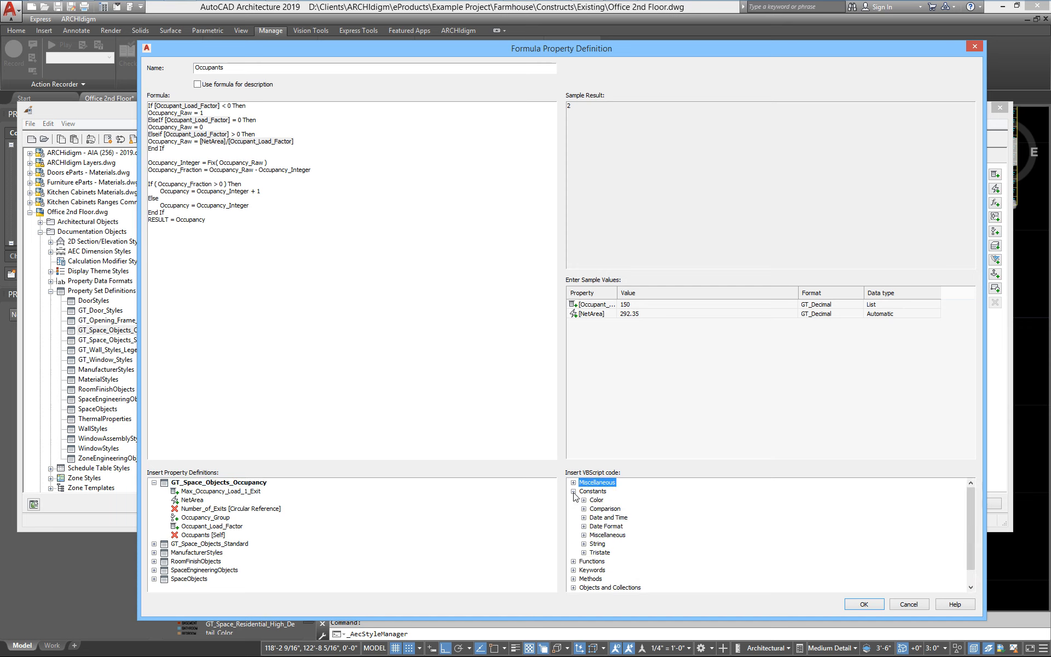
pyautogui.click(573, 562)
pyautogui.scroll(-5, 634, 559)
pyautogui.scroll(5, 633, 559)
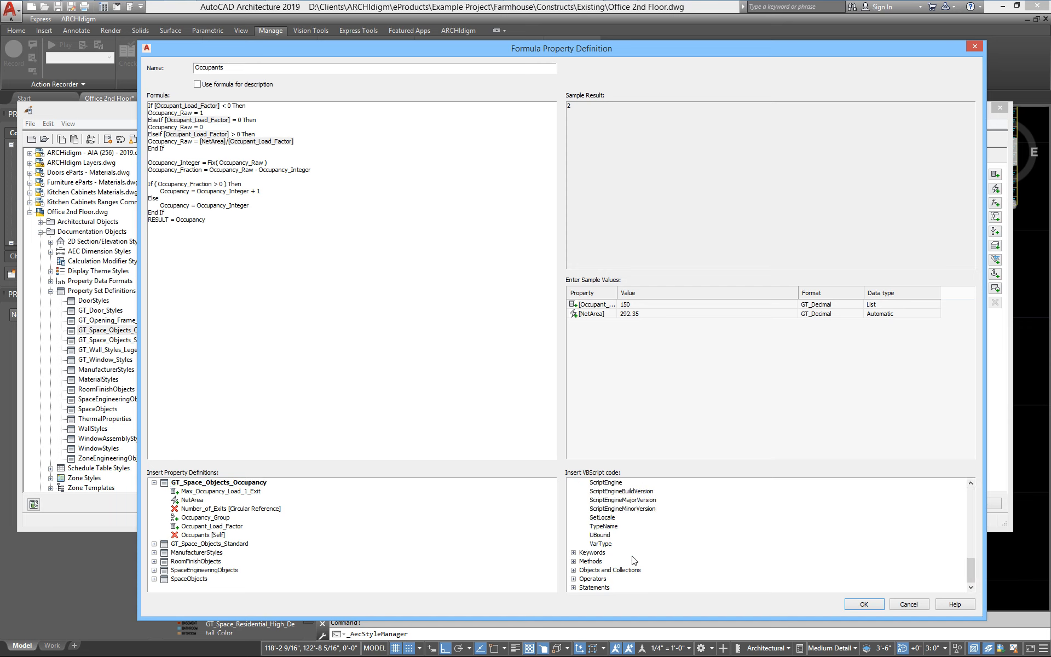
pyautogui.click(574, 483)
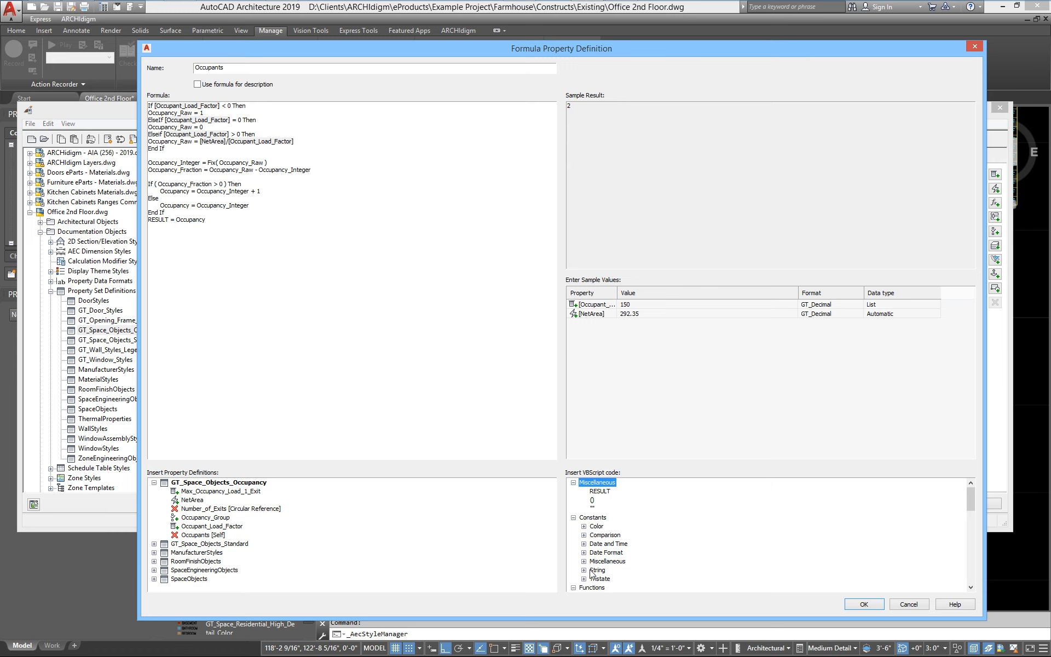
pyautogui.scroll(-12, 597, 572)
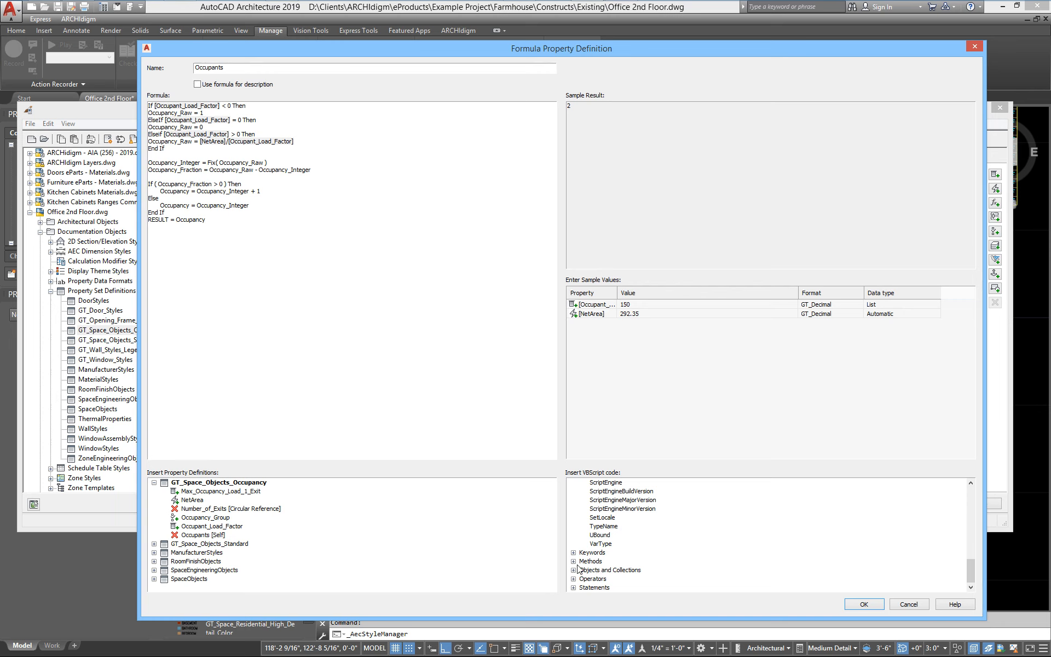
pyautogui.click(573, 561)
pyautogui.click(573, 570)
pyautogui.scroll(20, 613, 558)
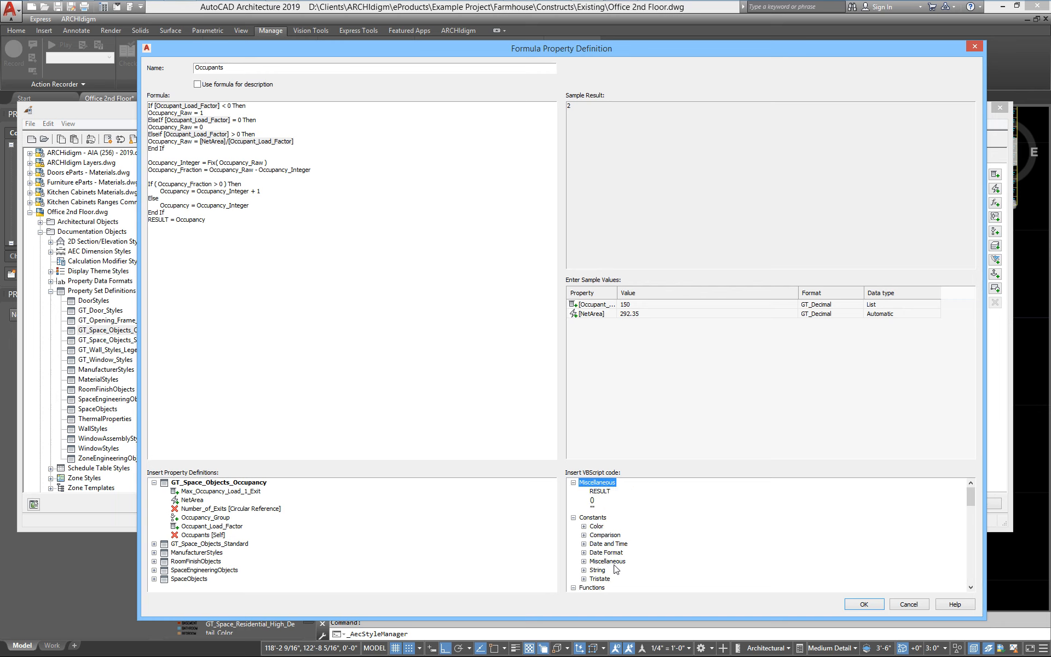
pyautogui.click(573, 482)
pyautogui.click(573, 491)
pyautogui.click(573, 500)
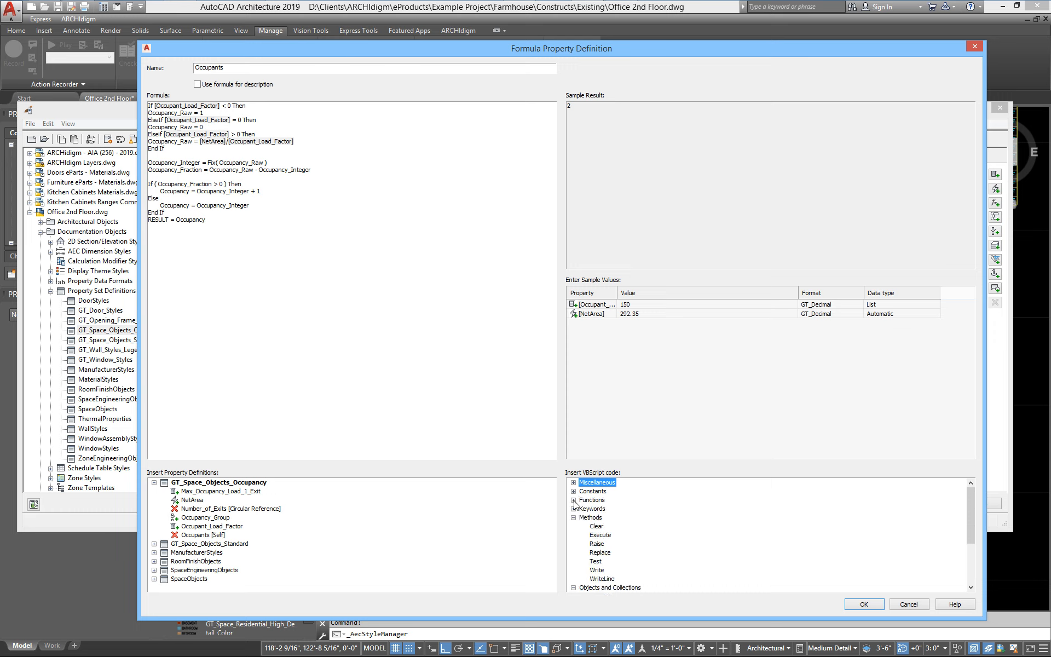
pyautogui.click(573, 518)
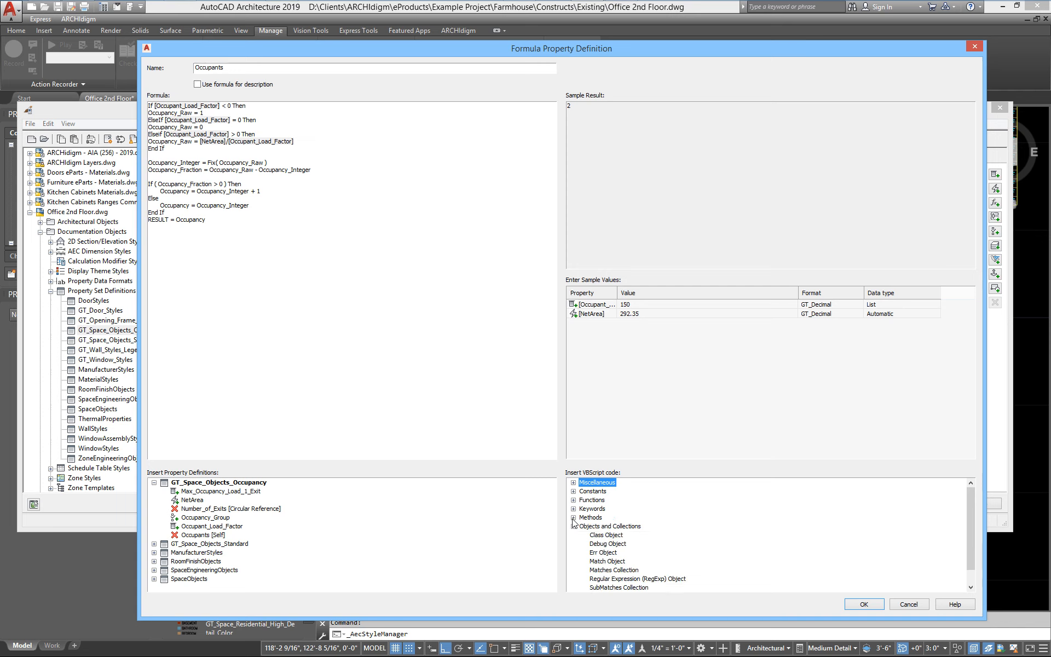
pyautogui.click(573, 527)
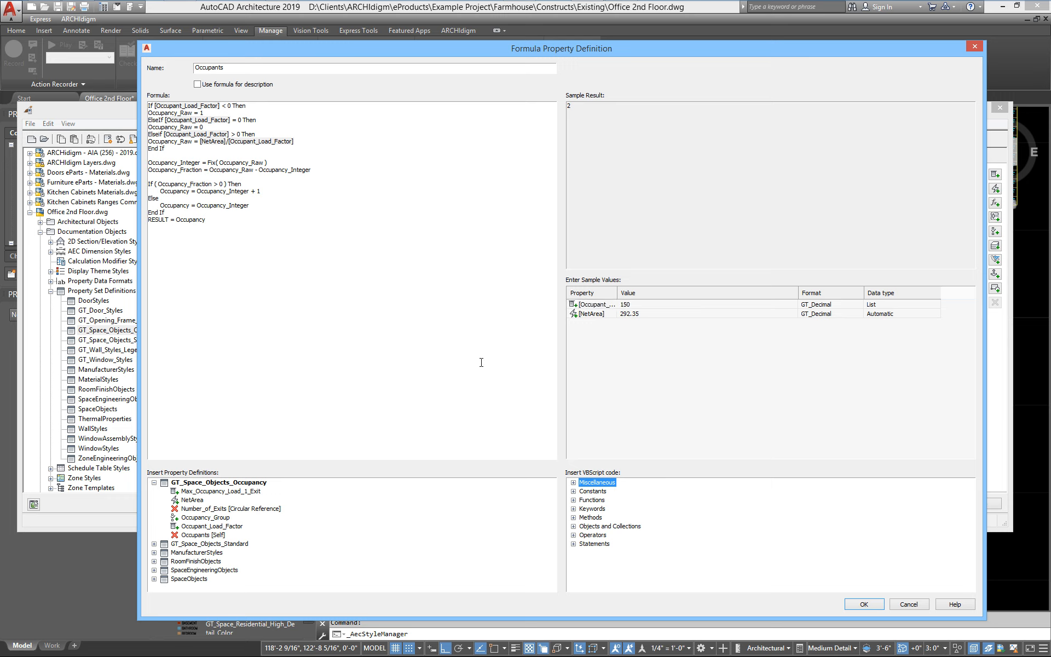
# Accept the edited Occupants formula, apply the property set changes and close the Style Manager.
pyautogui.click(863, 605)
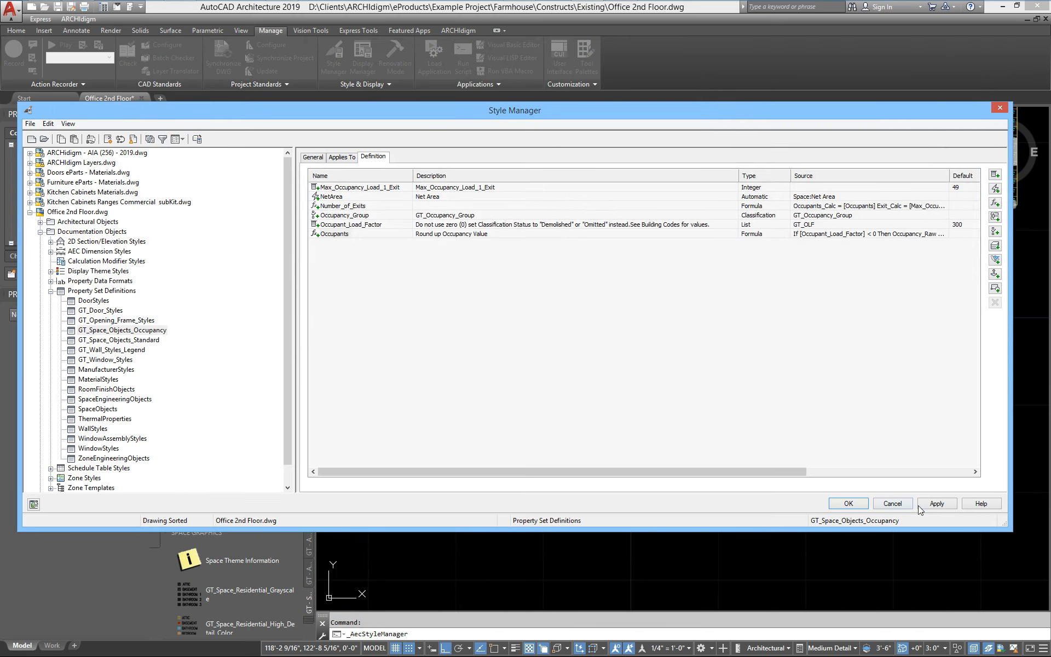
pyautogui.click(937, 504)
pyautogui.click(848, 504)
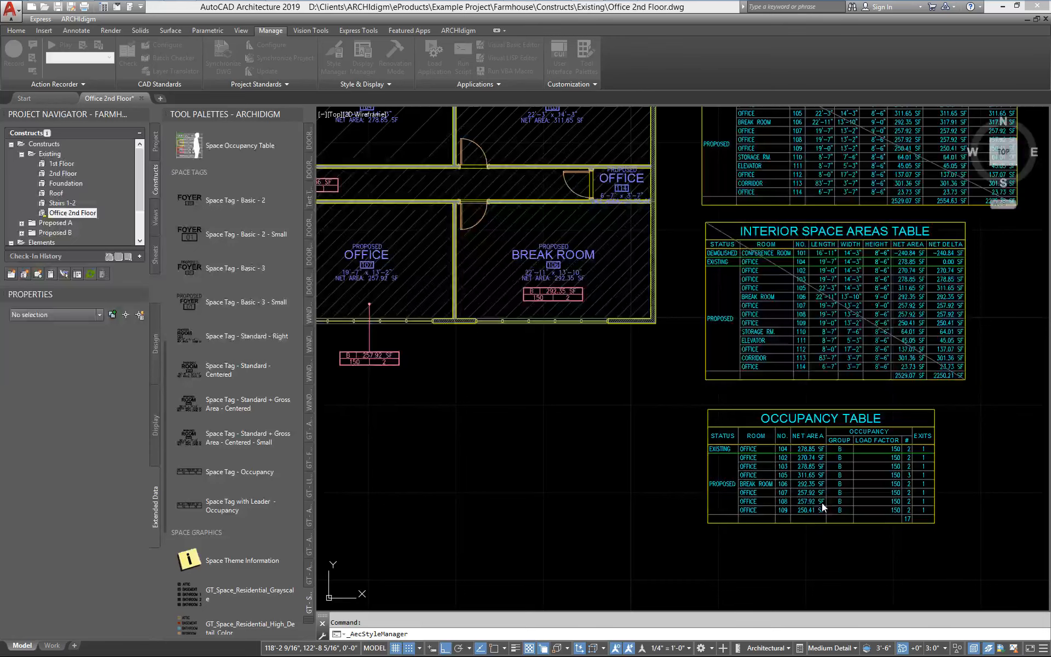
# Regenerate the whole drawing with REGENALL, check the corridor space's Occupants property against its tag, and clear the selection.
pyautogui.scroll(5, 418, 274)
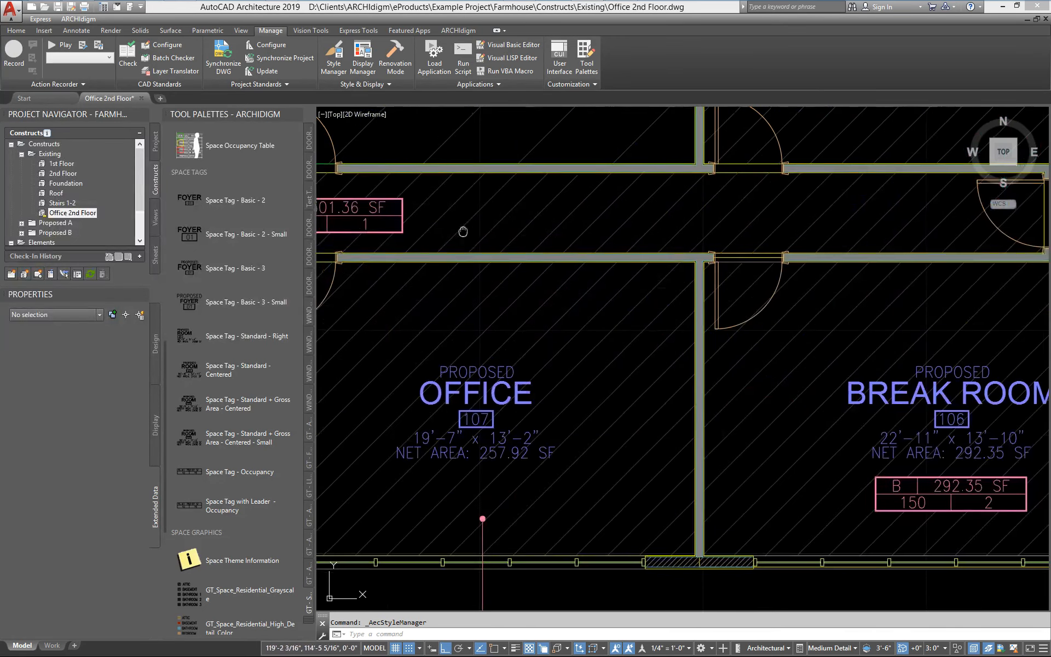
pyautogui.write('rea')
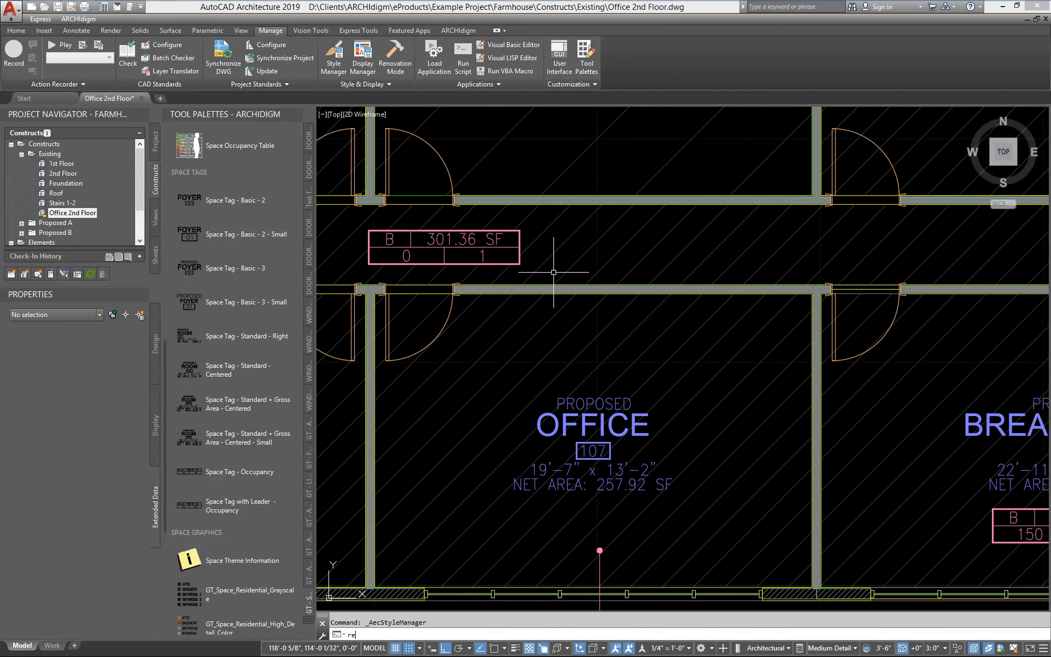
pyautogui.press('Return')
pyautogui.click(510, 261)
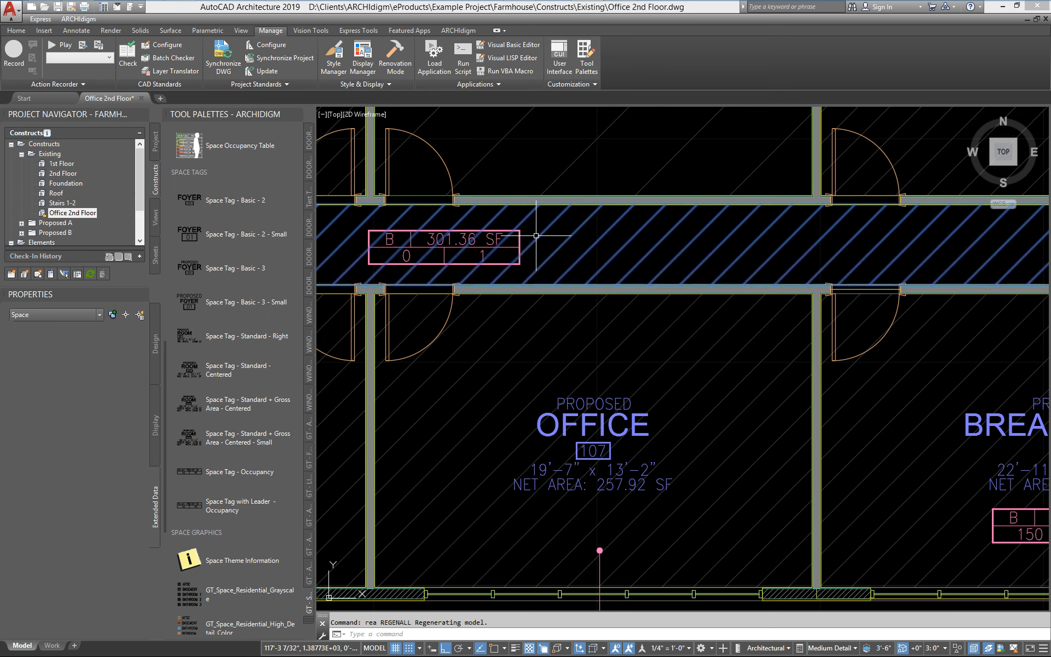
pyautogui.click(121, 575)
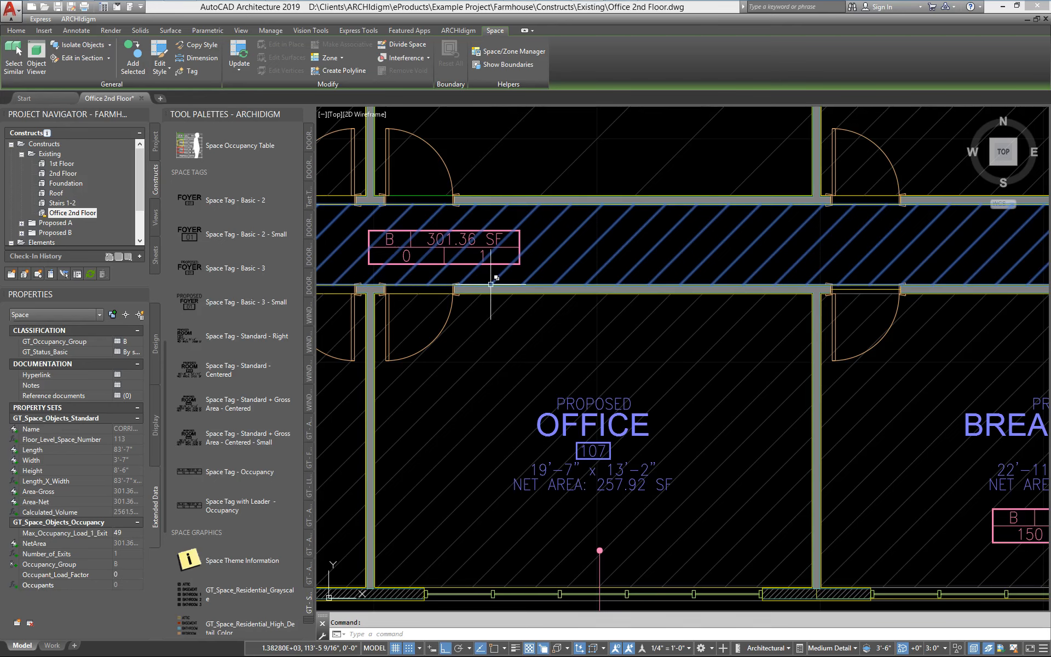
pyautogui.press('Escape')
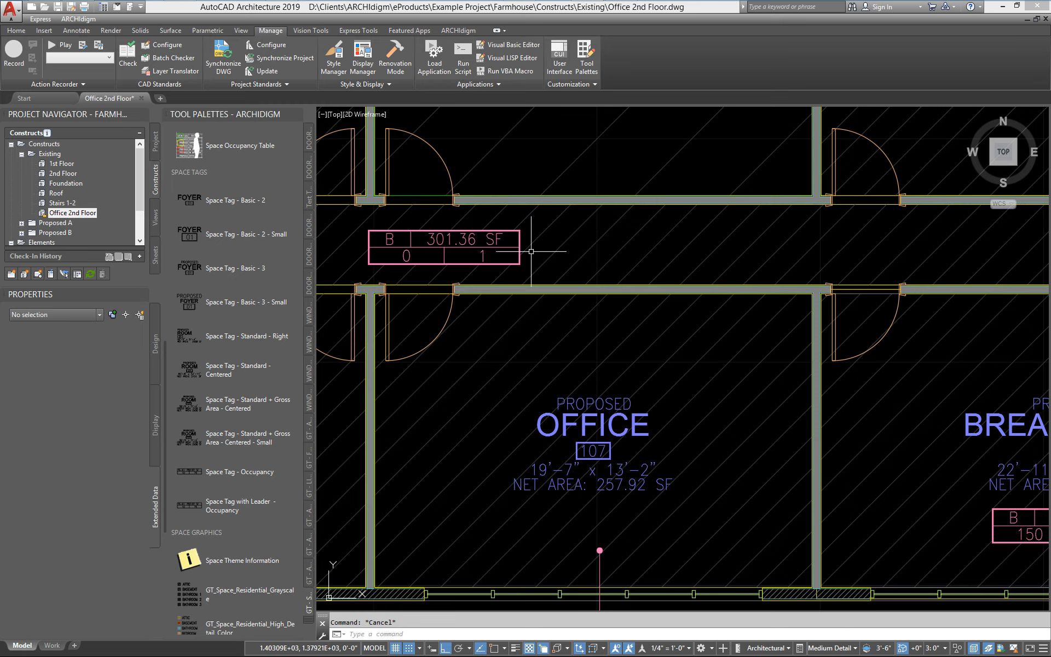
# Add the corridor space to the Occupancy Table's scheduled objects and check its row and the occupant total.
pyautogui.scroll(-6, 635, 332)
pyautogui.moveTo(730, 408); pyautogui.dragTo(522, 334, button='middle')
pyautogui.click(679, 421)
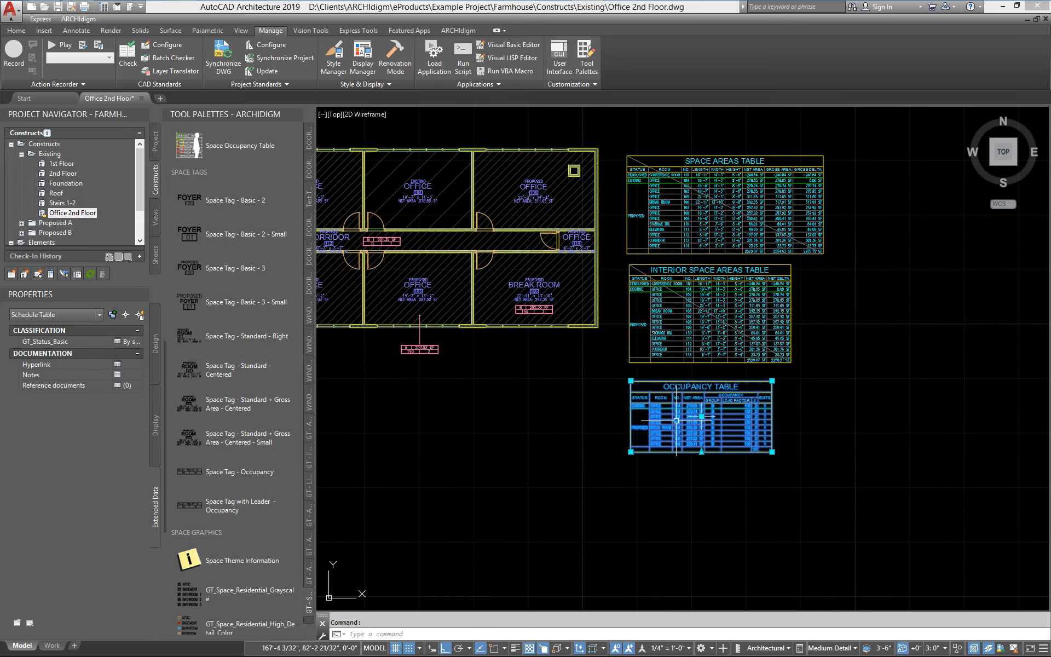
pyautogui.rightClick(678, 421)
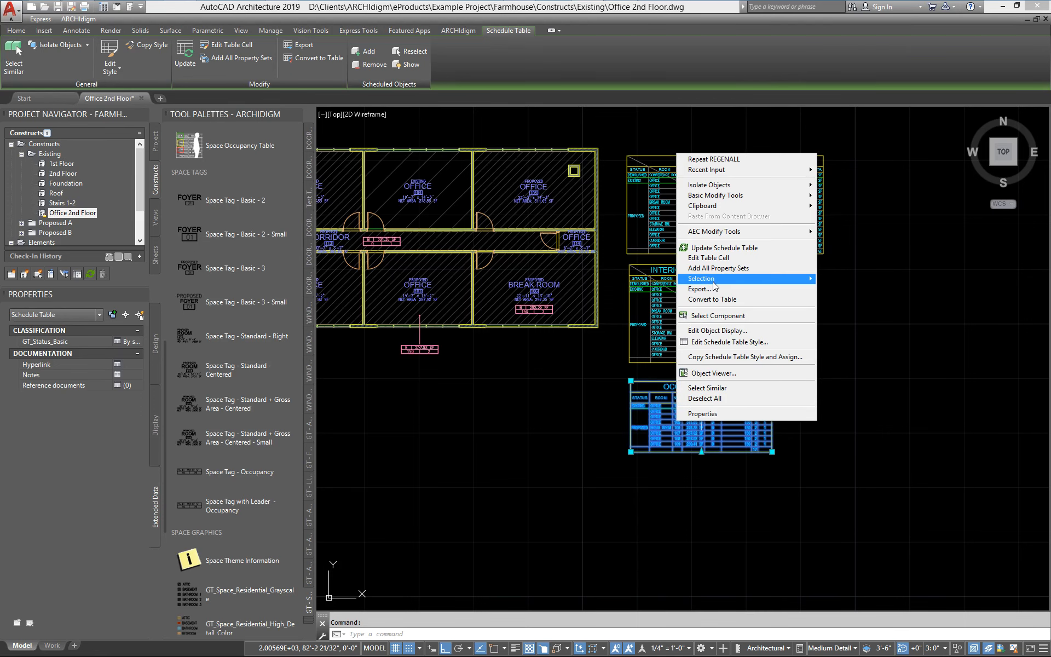
pyautogui.moveTo(781, 283)
pyautogui.click(839, 279)
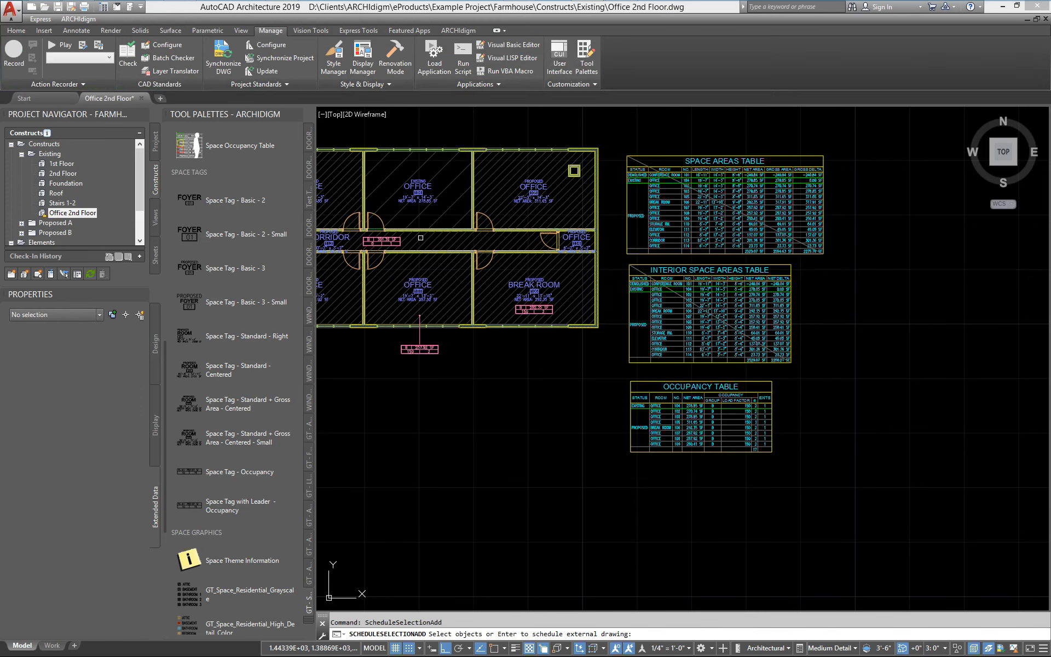
pyautogui.click(416, 239)
pyautogui.press('Return')
pyautogui.scroll(7, 734, 457)
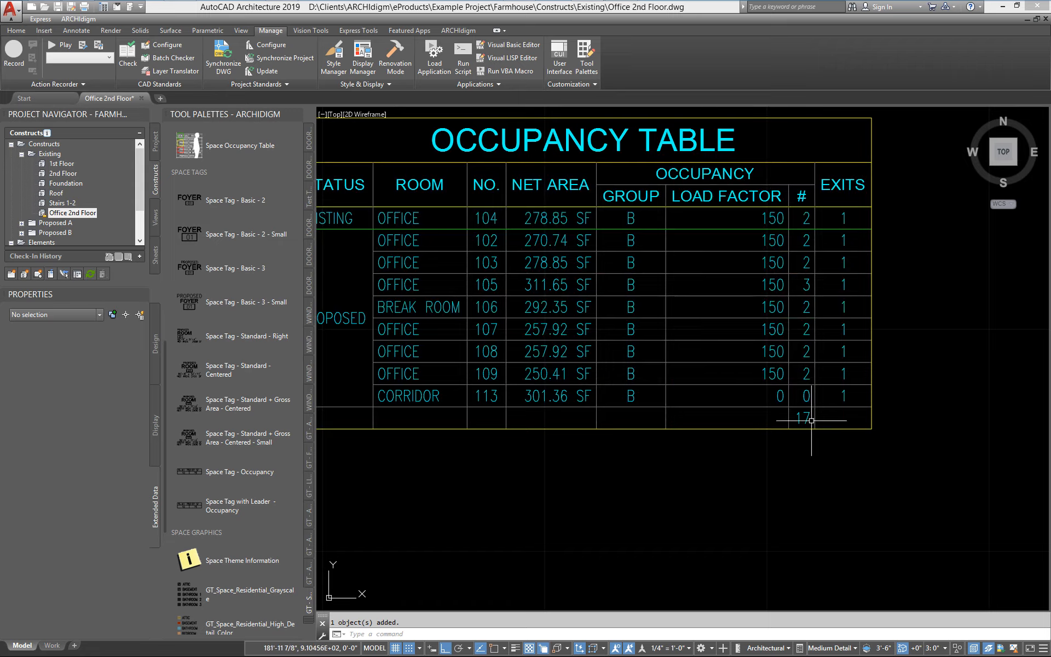
# Open the Occupants formula in the GT_Space_Objects_Occupancy property set definition of Office 2nd Floor.dwg.
pyautogui.scroll(-7, 827, 419)
pyautogui.moveTo(468, 362); pyautogui.dragTo(659, 457, button='middle')
pyautogui.scroll(2, 635, 372)
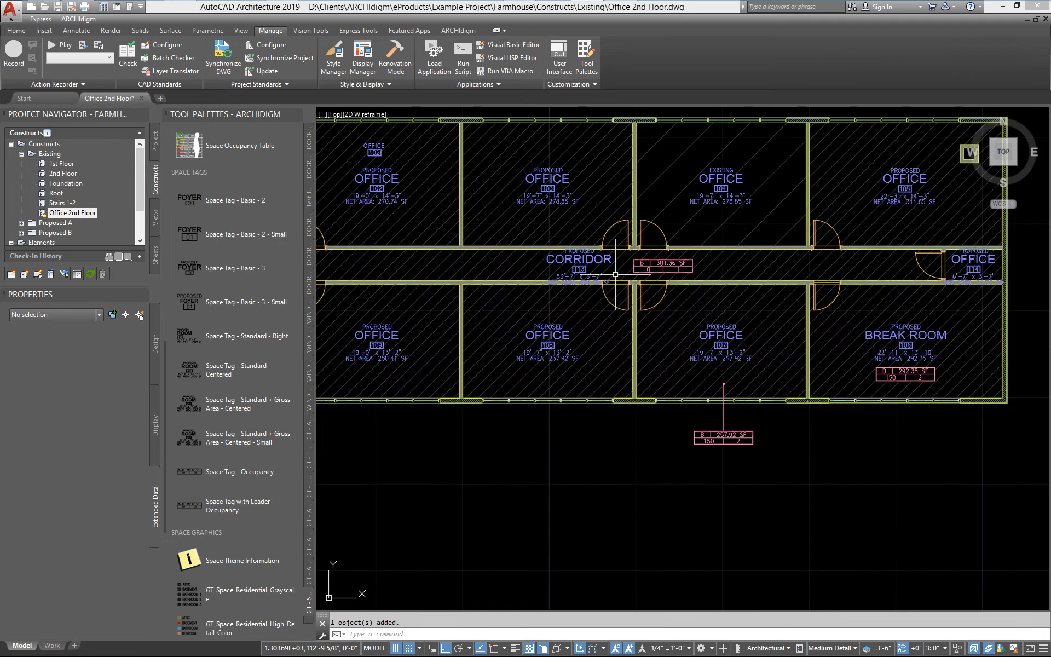
pyautogui.click(333, 57)
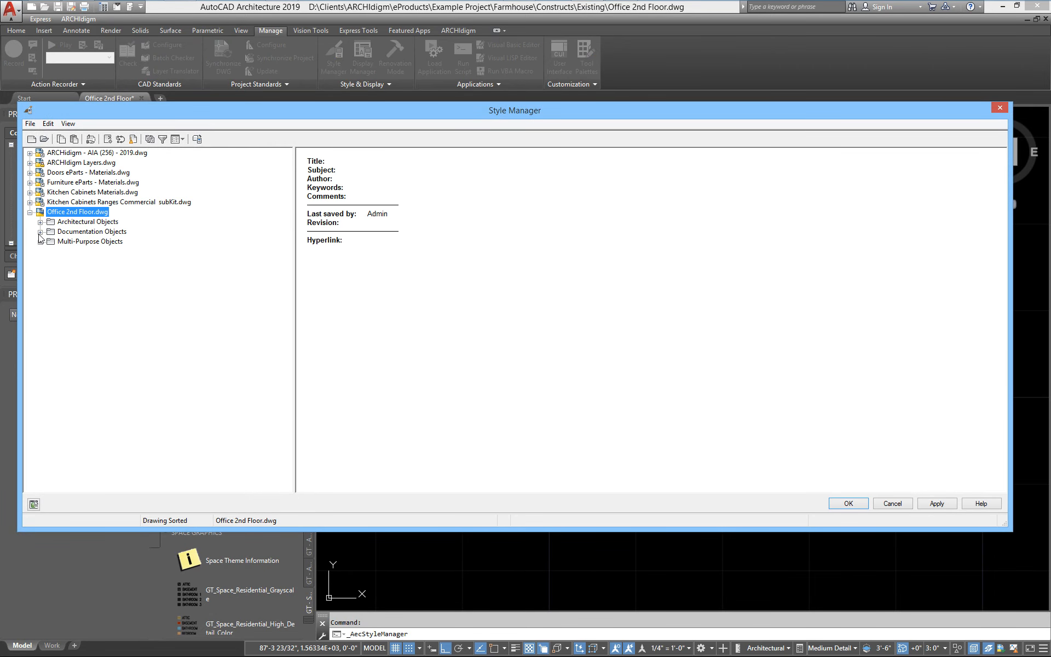
pyautogui.click(39, 231)
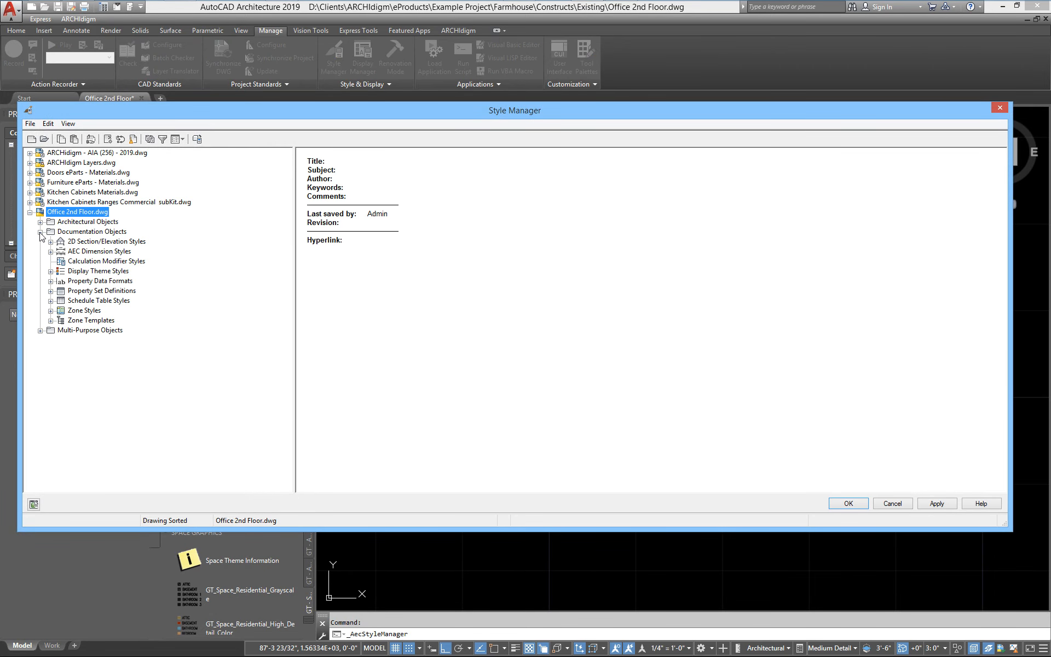
pyautogui.click(88, 290)
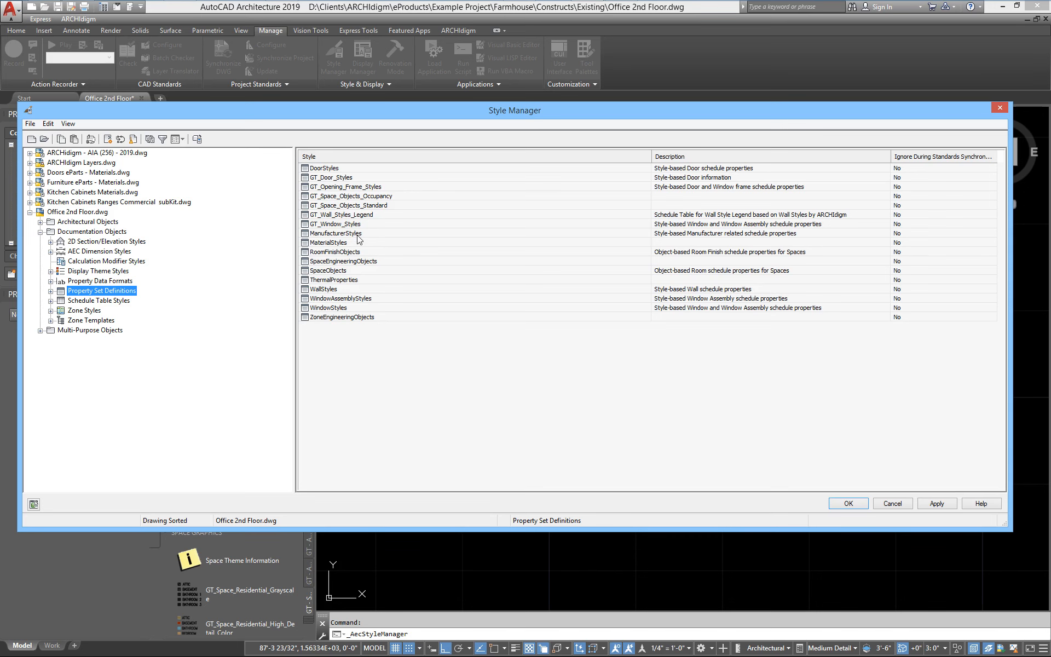
pyautogui.doubleClick(367, 196)
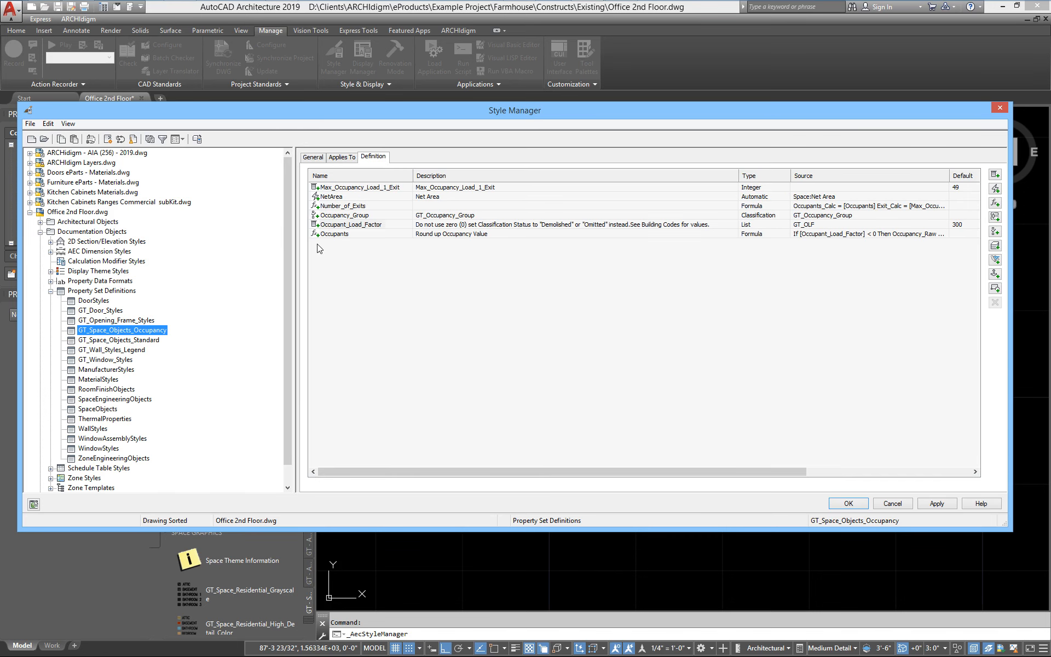
pyautogui.click(323, 225)
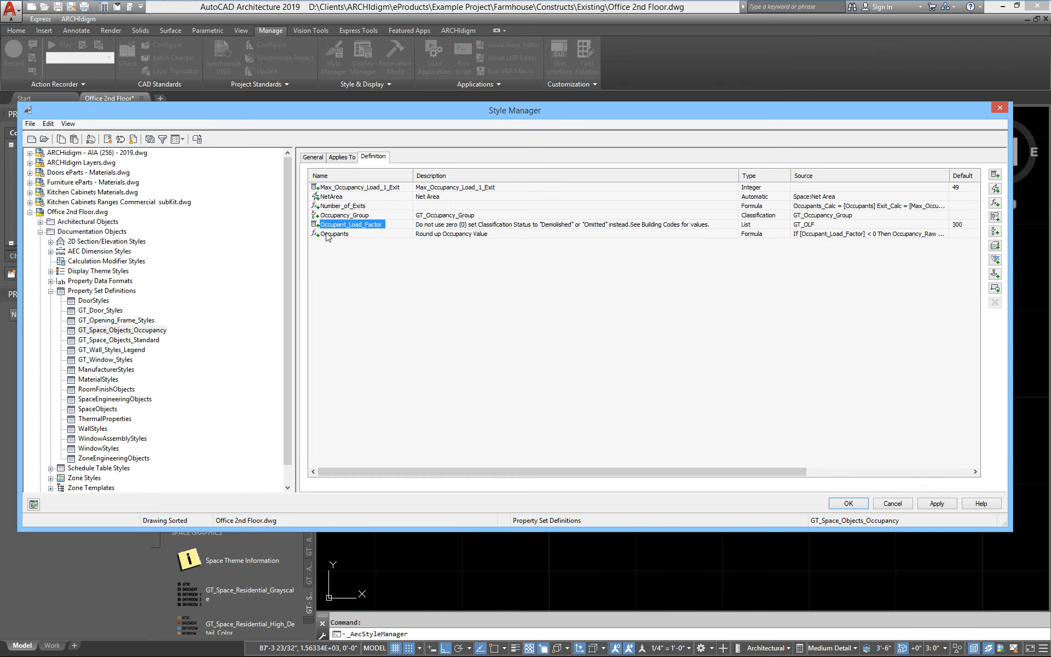
pyautogui.doubleClick(327, 234)
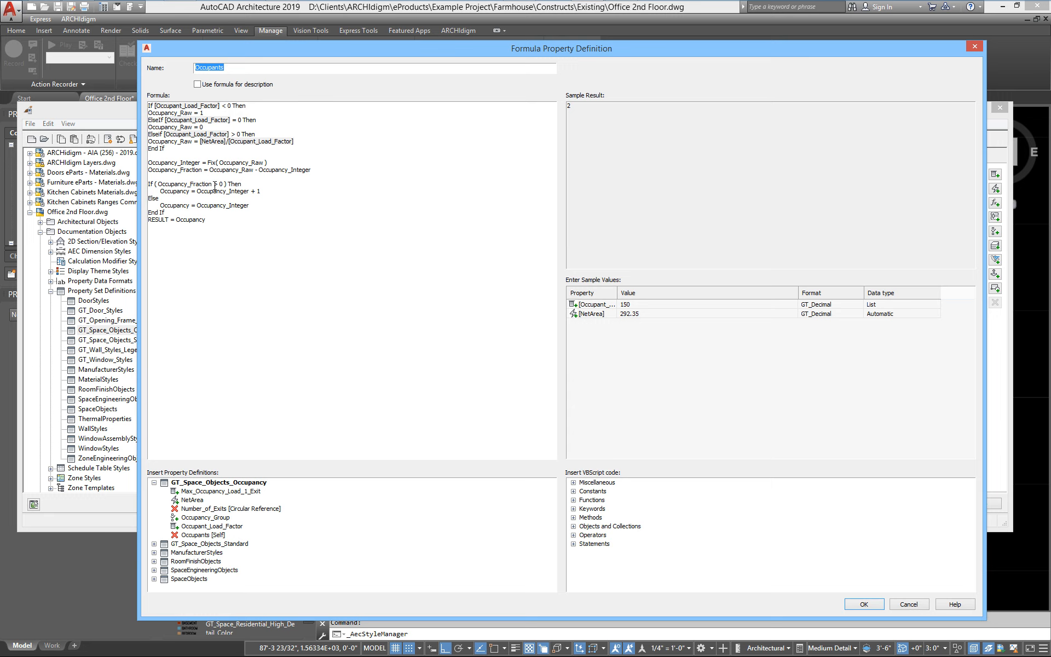
# Test the Occupants formula with a sample Occupant_Load_Factor of 0, accept it, apply the changes and close the Style Manager.
pyautogui.click(675, 305)
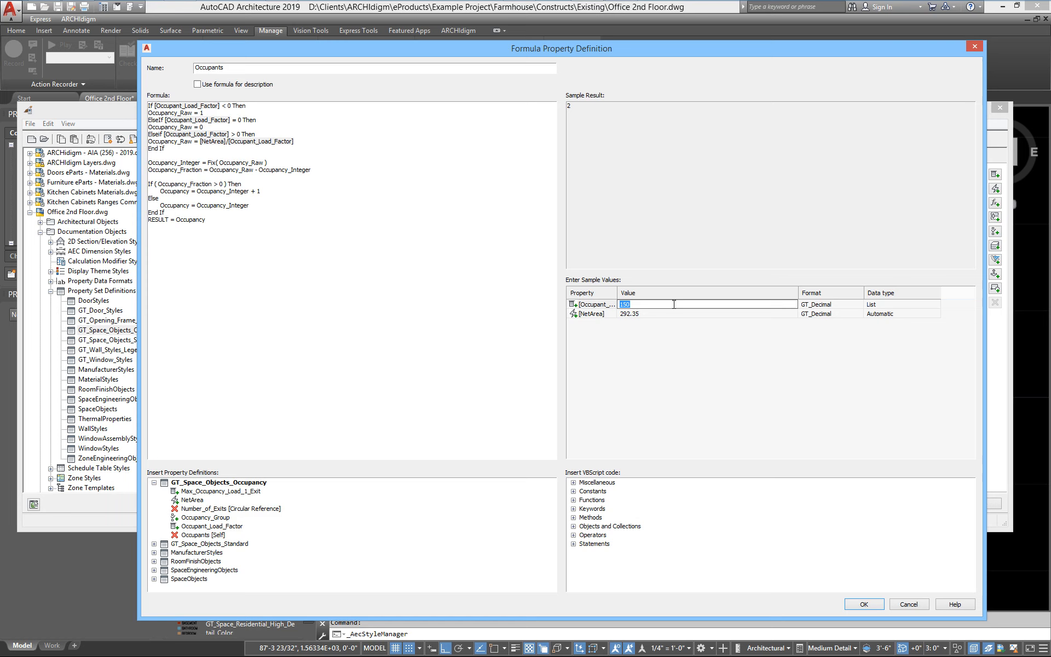
pyautogui.press('Return')
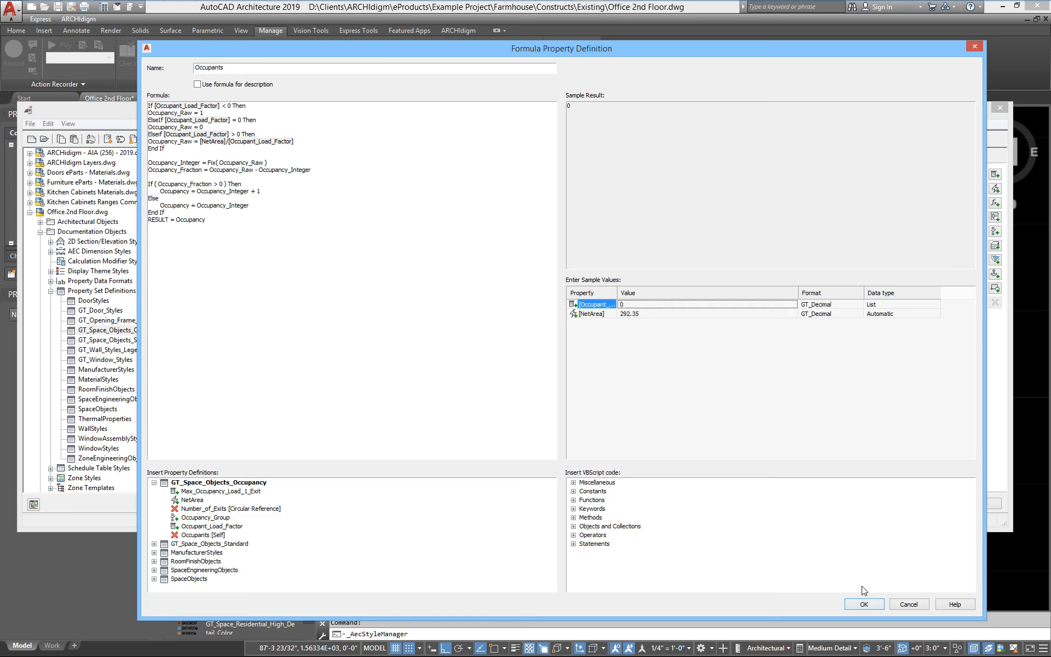
pyautogui.click(864, 604)
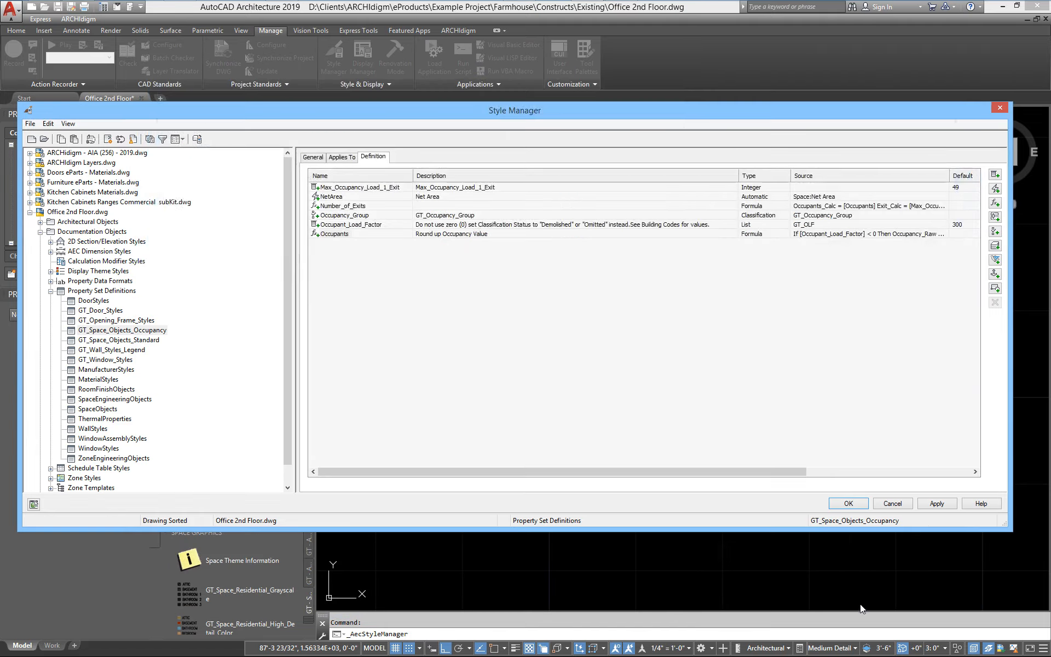
pyautogui.click(936, 504)
pyautogui.click(854, 504)
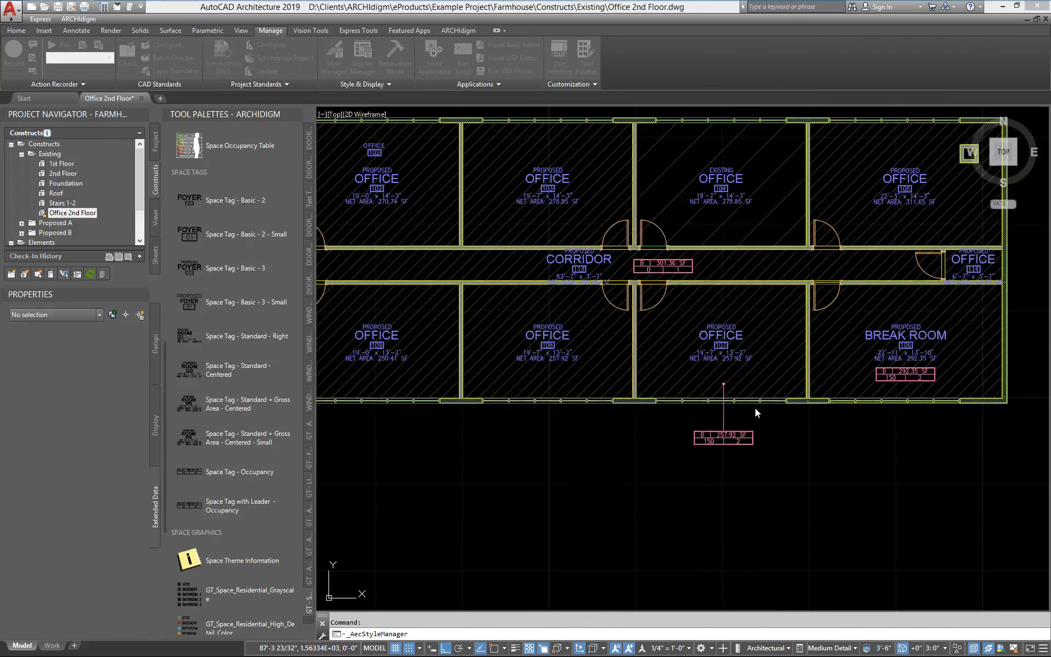
# Move the corridor's occupancy tag a short distance along the corridor and check its refreshed load factor and occupants values.
pyautogui.scroll(5, 693, 283)
pyautogui.write('m')
pyautogui.press('Return')
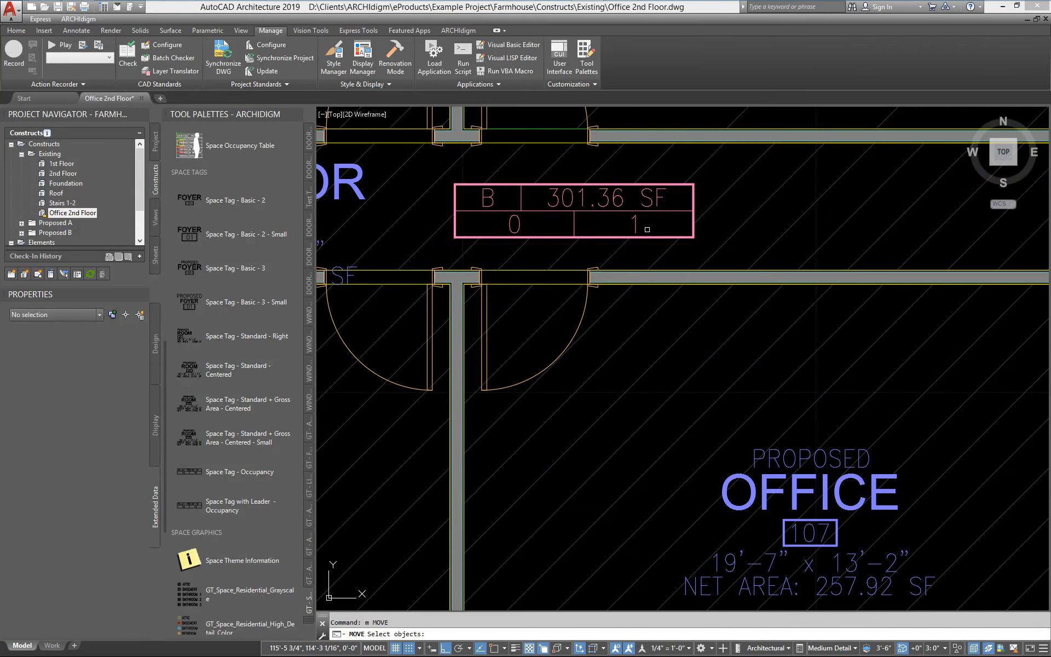
pyautogui.click(573, 219)
pyautogui.scroll(-2, 603, 332)
pyautogui.moveTo(560, 414); pyautogui.dragTo(523, 321, button='middle')
pyautogui.click(499, 561)
pyautogui.click(518, 561)
pyautogui.scroll(3, 537, 148)
pyautogui.moveTo(541, 153); pyautogui.dragTo(527, 263, button='middle')
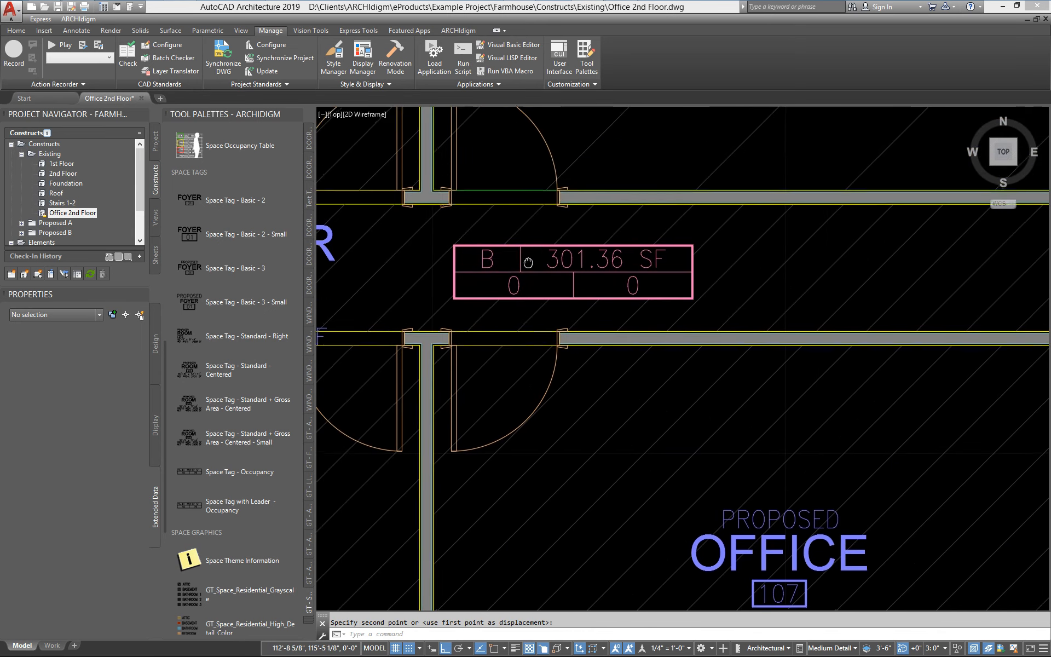
pyautogui.scroll(3, 582, 325)
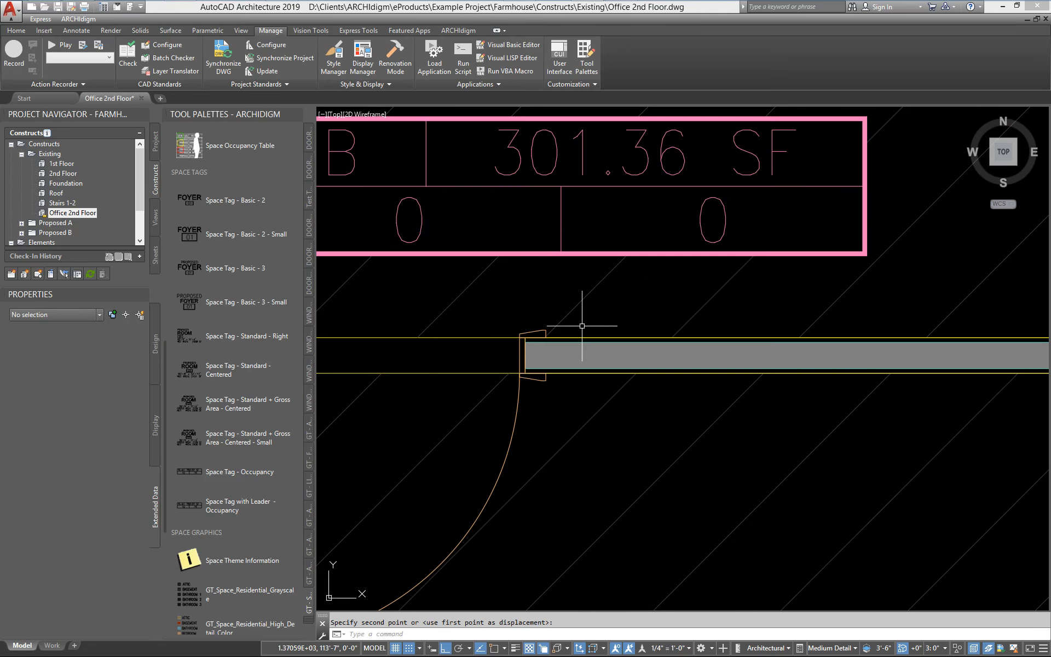
# Compare the corridor's occupancy tag with its load factor, occupants and exits entries and the occupant total in the Occupancy Table.
pyautogui.scroll(-4, 582, 326)
pyautogui.moveTo(719, 474); pyautogui.dragTo(583, 316, button='middle')
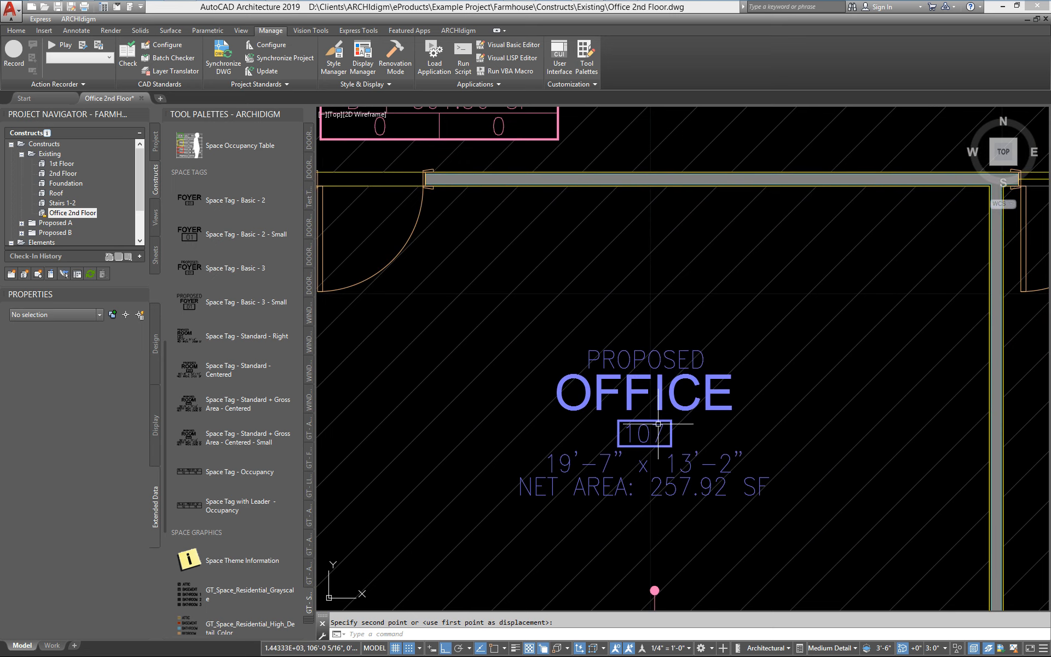
pyautogui.scroll(-5, 659, 430)
pyautogui.scroll(6, 532, 321)
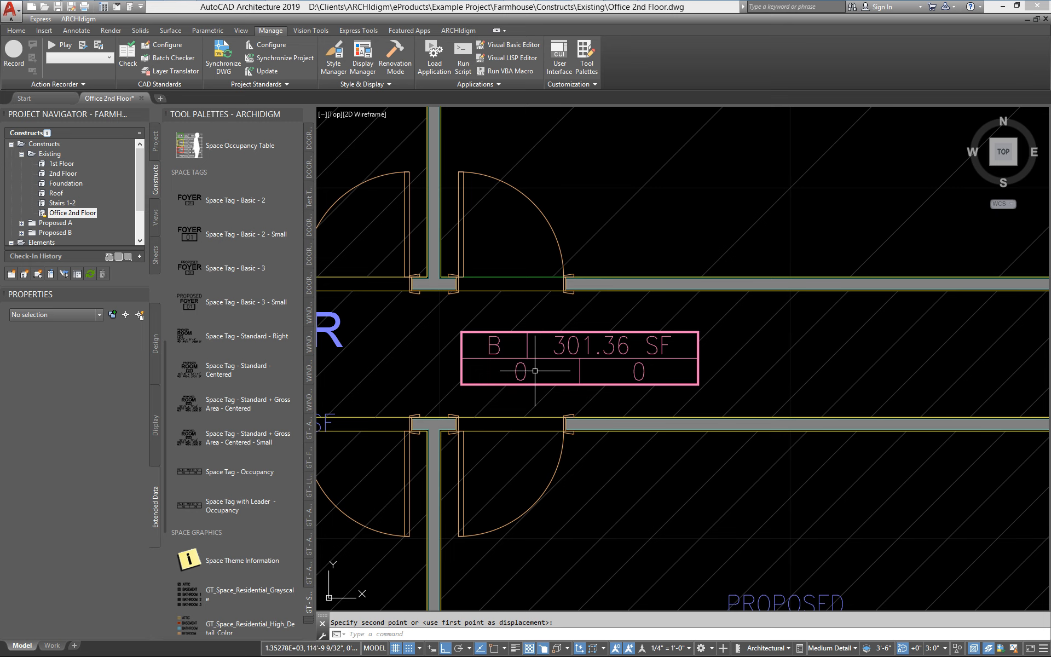
pyautogui.scroll(-5, 647, 379)
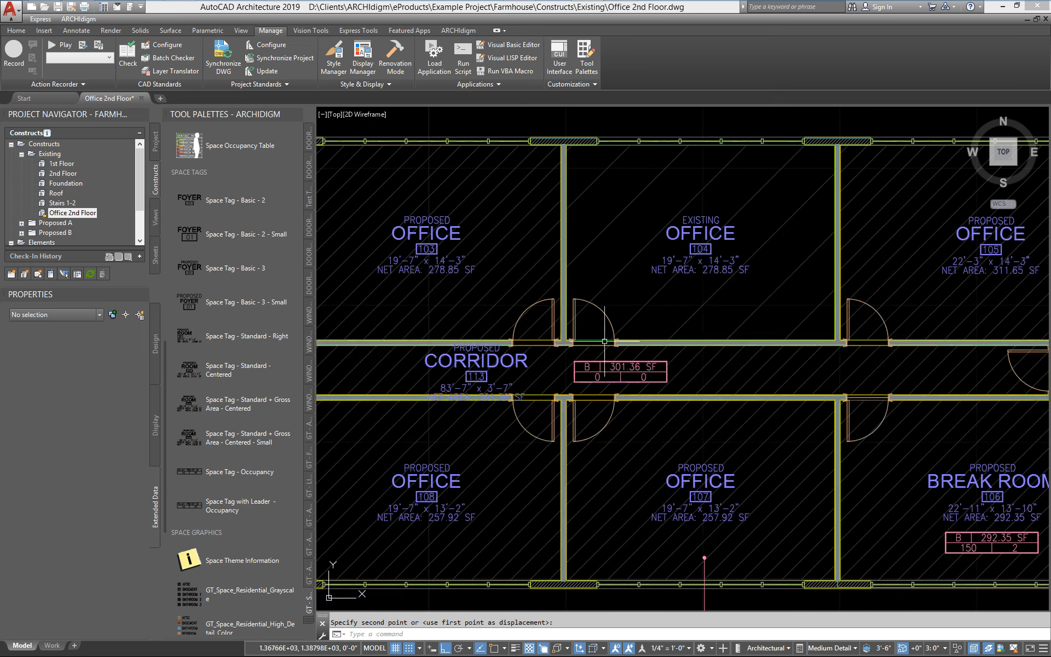
pyautogui.scroll(-2, 624, 378)
pyautogui.moveTo(828, 490); pyautogui.dragTo(648, 284, button='middle')
pyautogui.scroll(2, 781, 391)
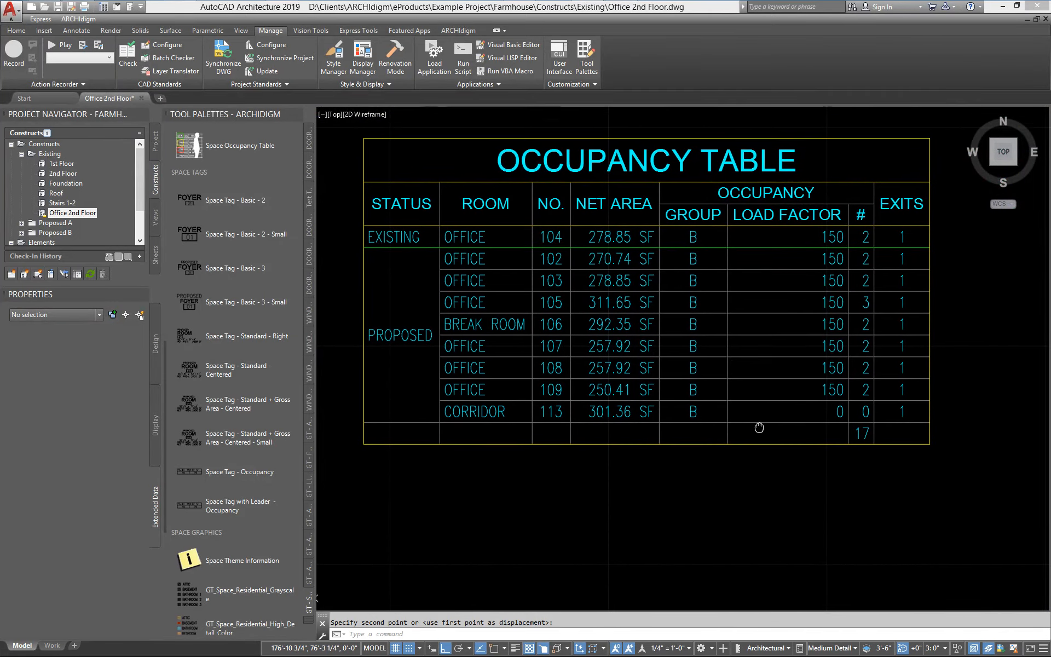
pyautogui.scroll(-3, 755, 444)
pyautogui.scroll(2, 722, 433)
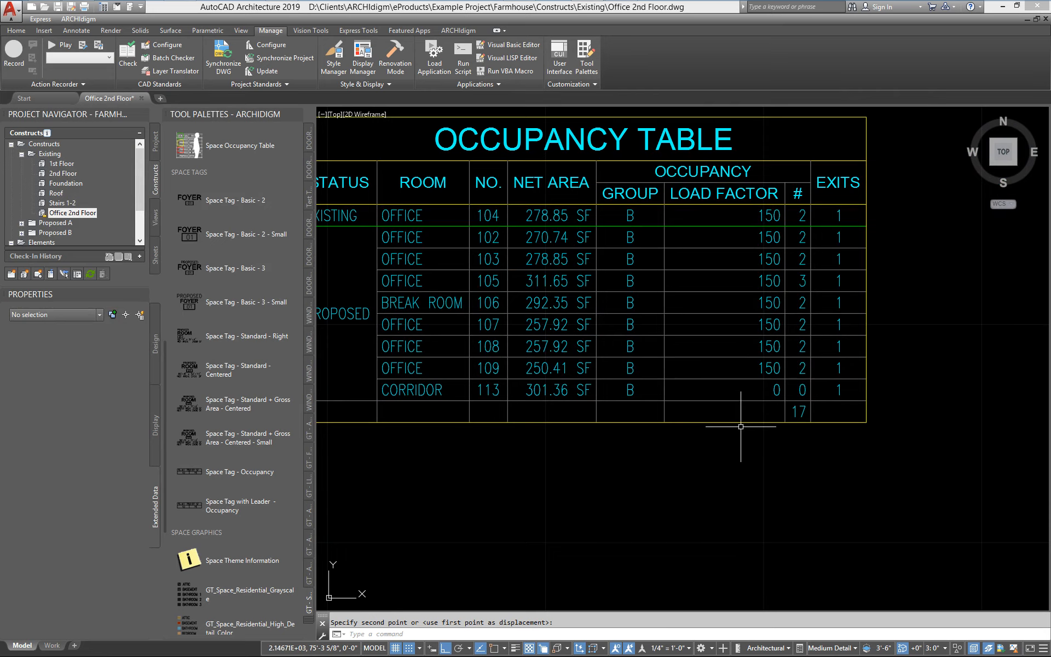
pyautogui.moveTo(740, 426)
pyautogui.mouseDown(button='middle')
pyautogui.moveTo(844, 442)
pyautogui.moveTo(823, 430)
pyautogui.mouseUp(button='middle')
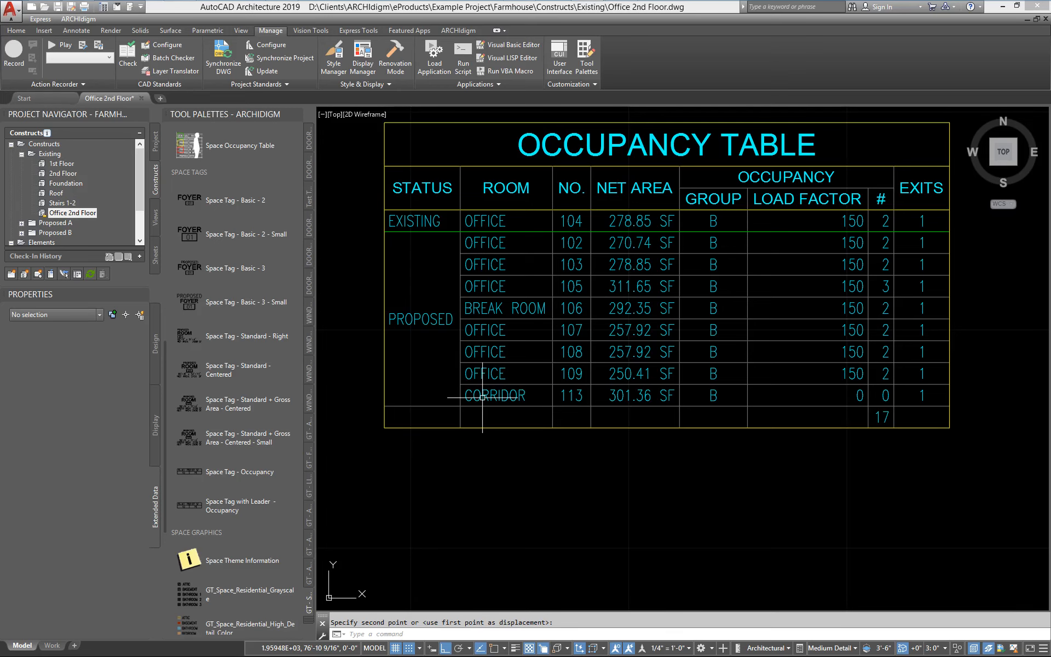
pyautogui.moveTo(775, 413)
pyautogui.mouseDown(button='middle')
pyautogui.moveTo(741, 399)
pyautogui.moveTo(644, 395)
pyautogui.mouseUp(button='middle')
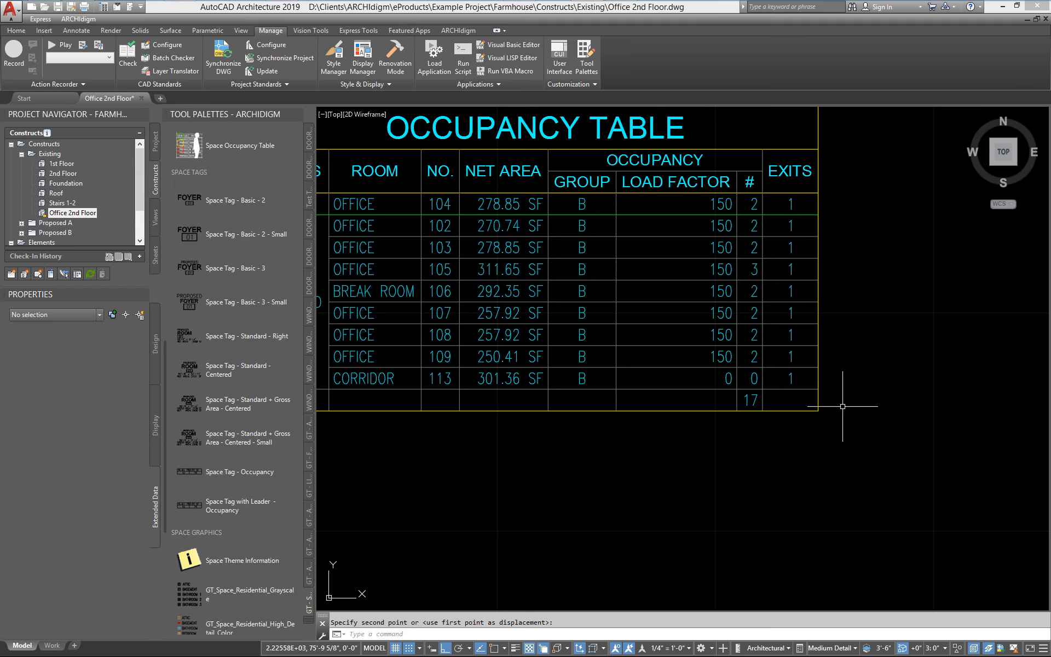
pyautogui.moveTo(810, 410); pyautogui.dragTo(837, 420, button='middle')
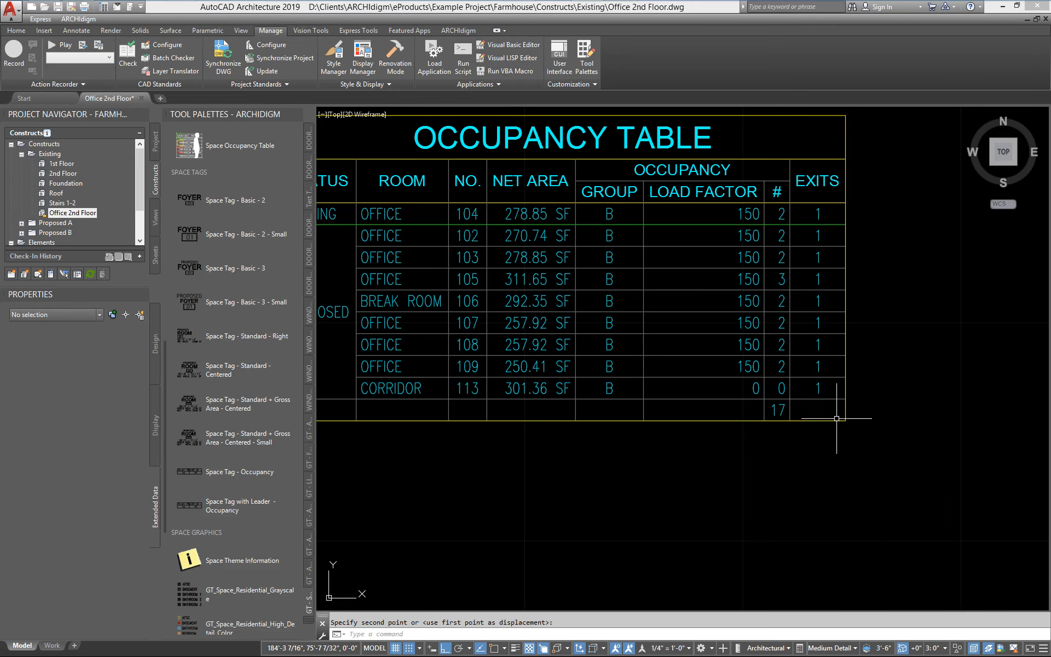
pyautogui.scroll(-2, 836, 419)
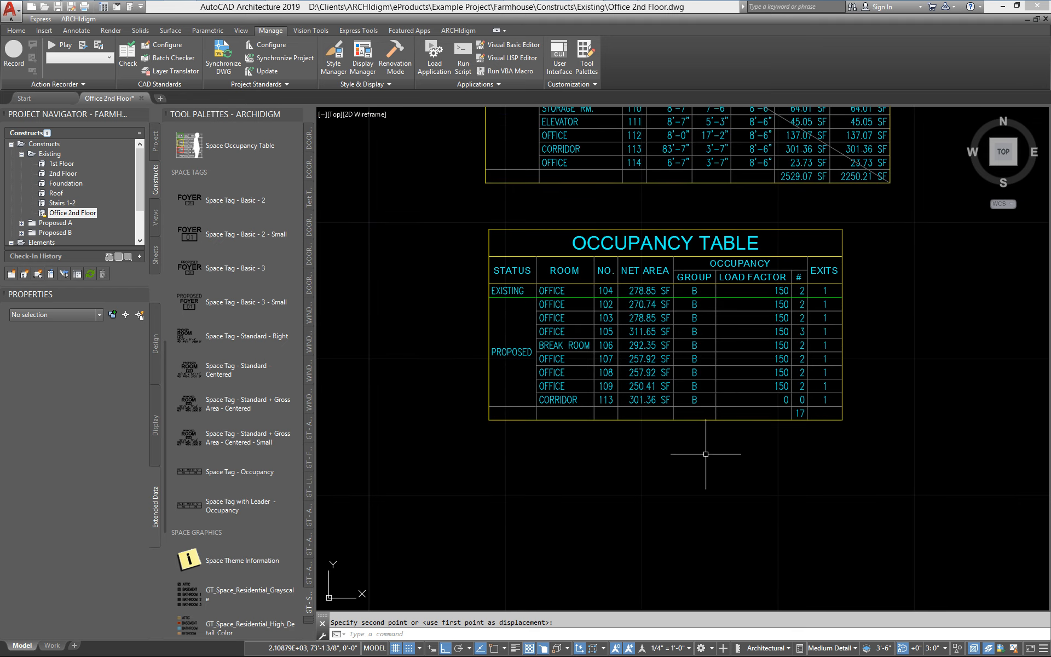
pyautogui.moveTo(706, 454)
pyautogui.mouseDown(button='middle')
pyautogui.moveTo(777, 462)
pyautogui.moveTo(772, 444)
pyautogui.mouseUp(button='middle')
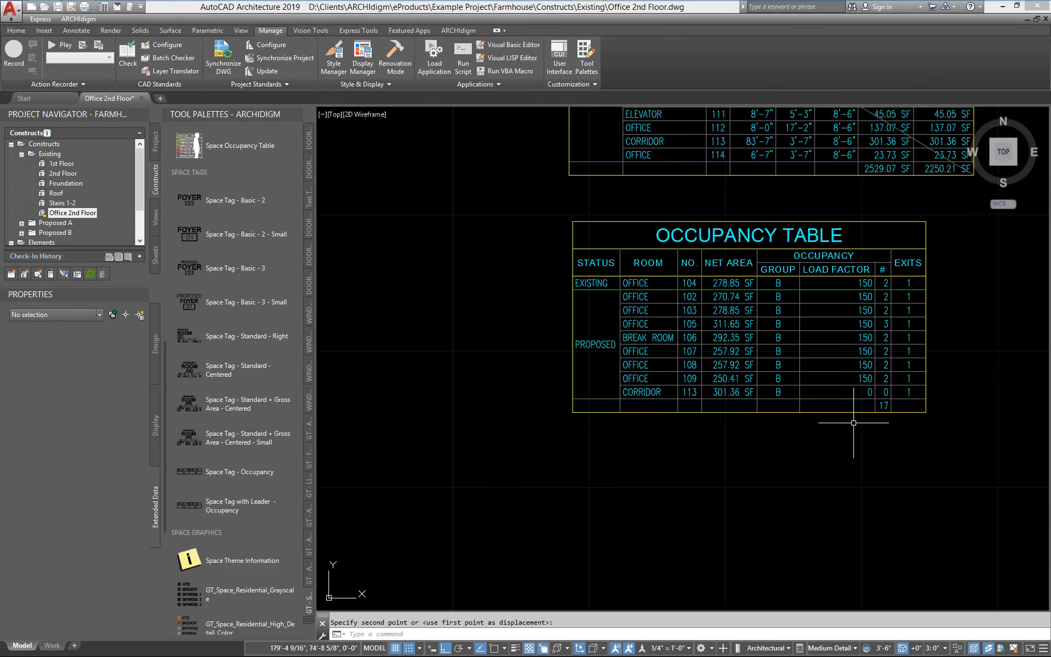
pyautogui.scroll(2, 781, 429)
pyautogui.moveTo(782, 445); pyautogui.dragTo(712, 498, button='middle')
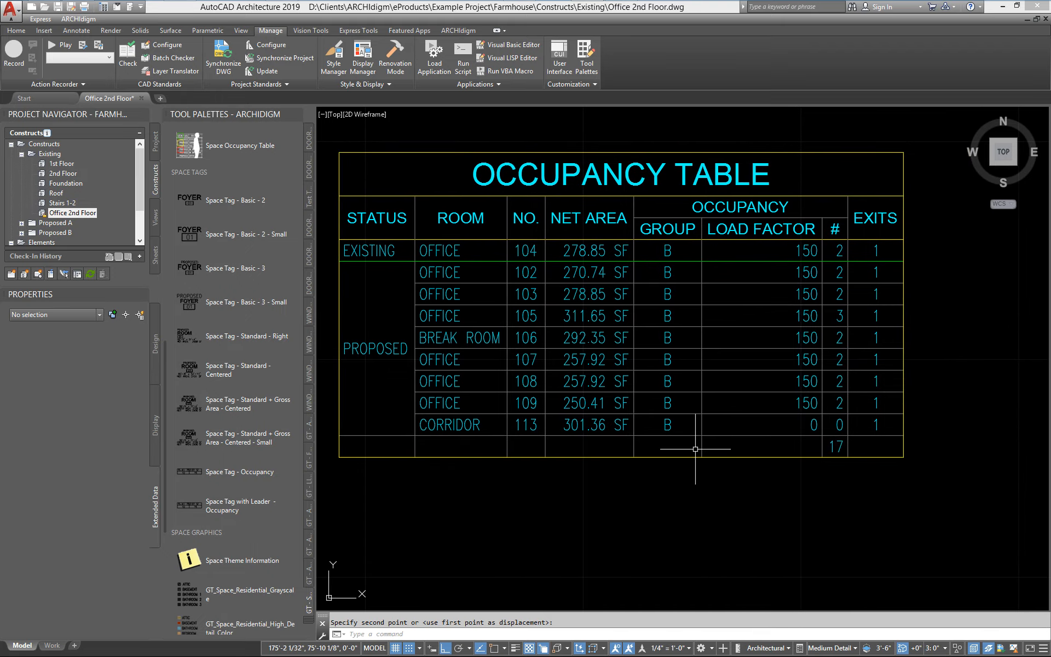
pyautogui.scroll(-1, 695, 449)
pyautogui.moveTo(642, 415); pyautogui.dragTo(599, 372, button='middle')
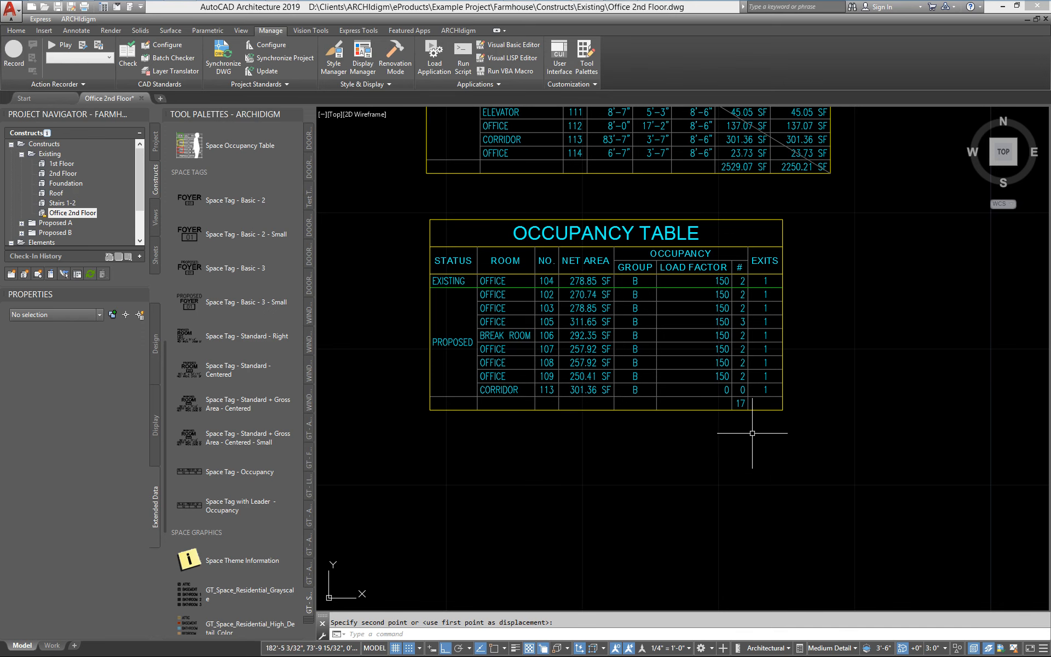
pyautogui.scroll(2, 762, 429)
pyautogui.moveTo(774, 423); pyautogui.dragTo(888, 437, button='middle')
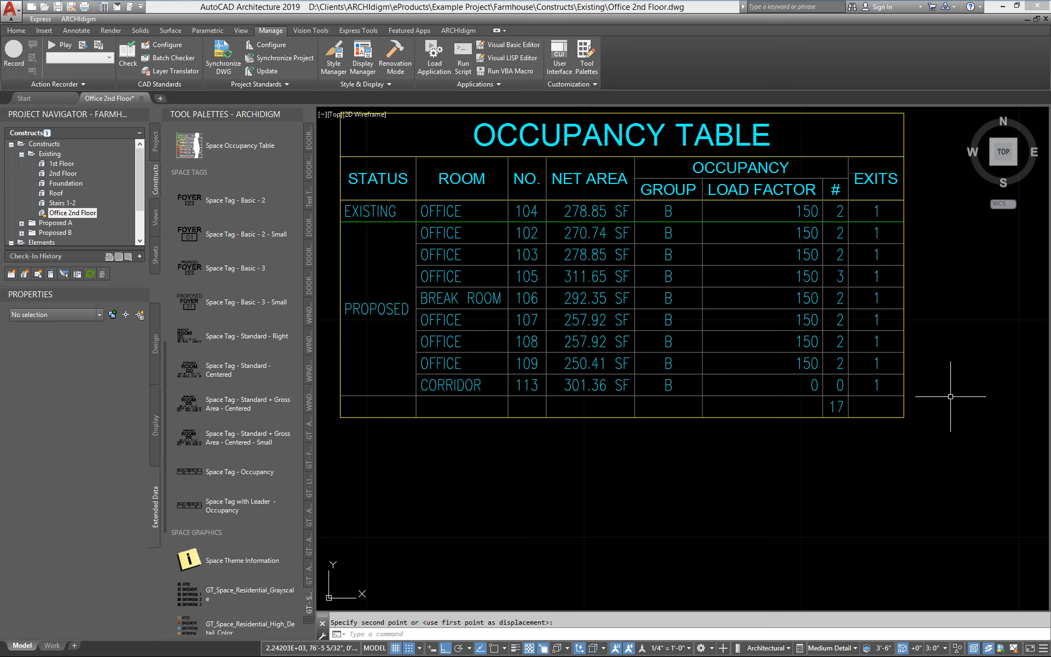
pyautogui.scroll(-4, 951, 395)
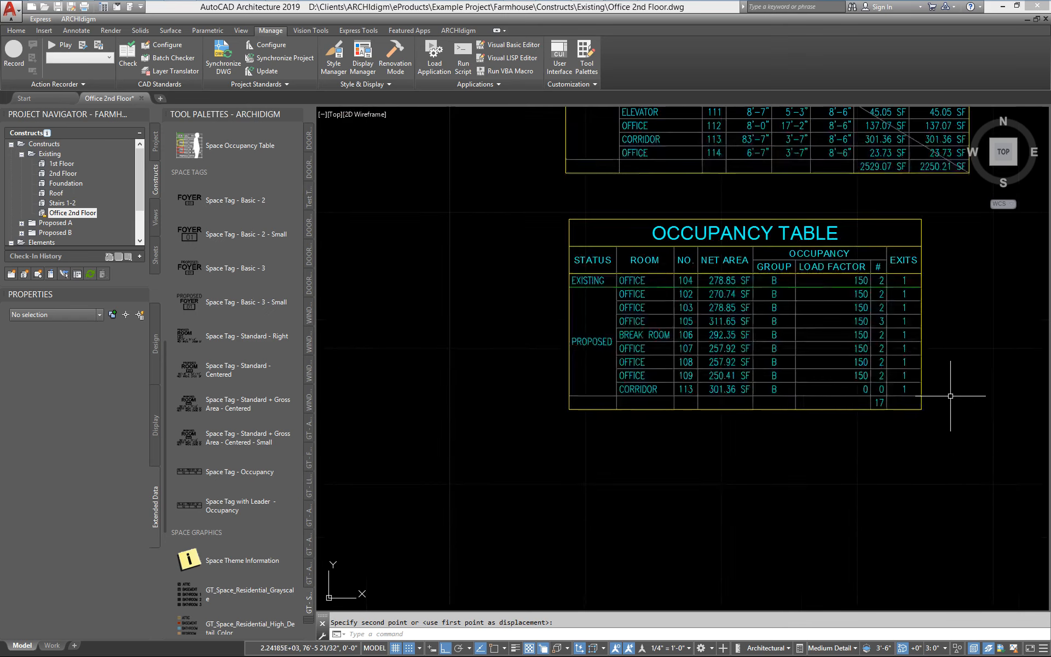
pyautogui.scroll(2, 950, 395)
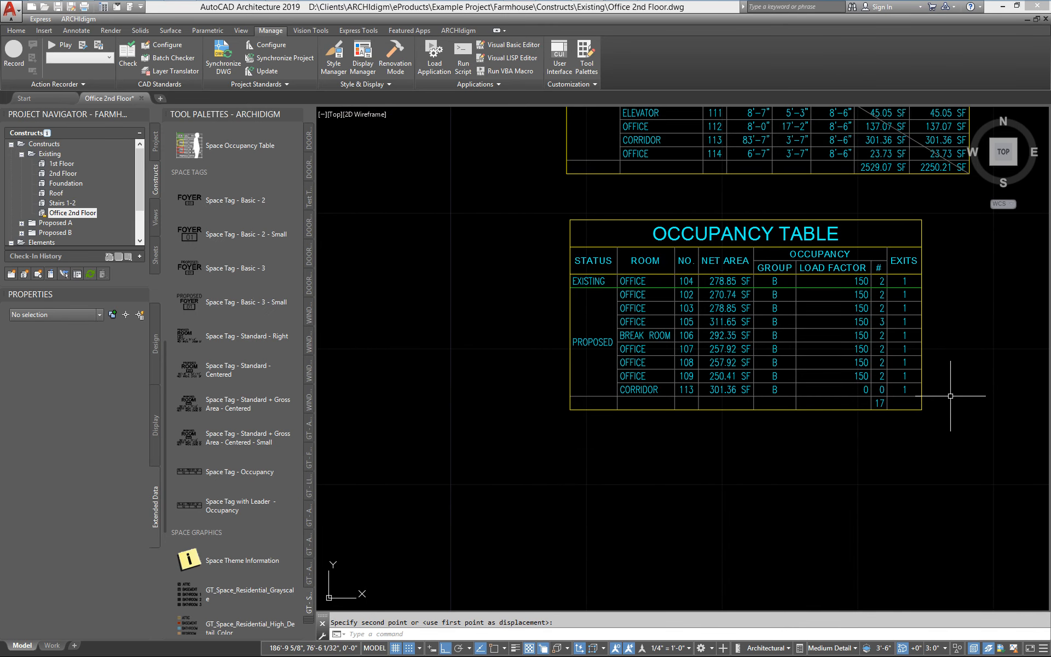
pyautogui.moveTo(949, 394); pyautogui.dragTo(870, 383, button='middle')
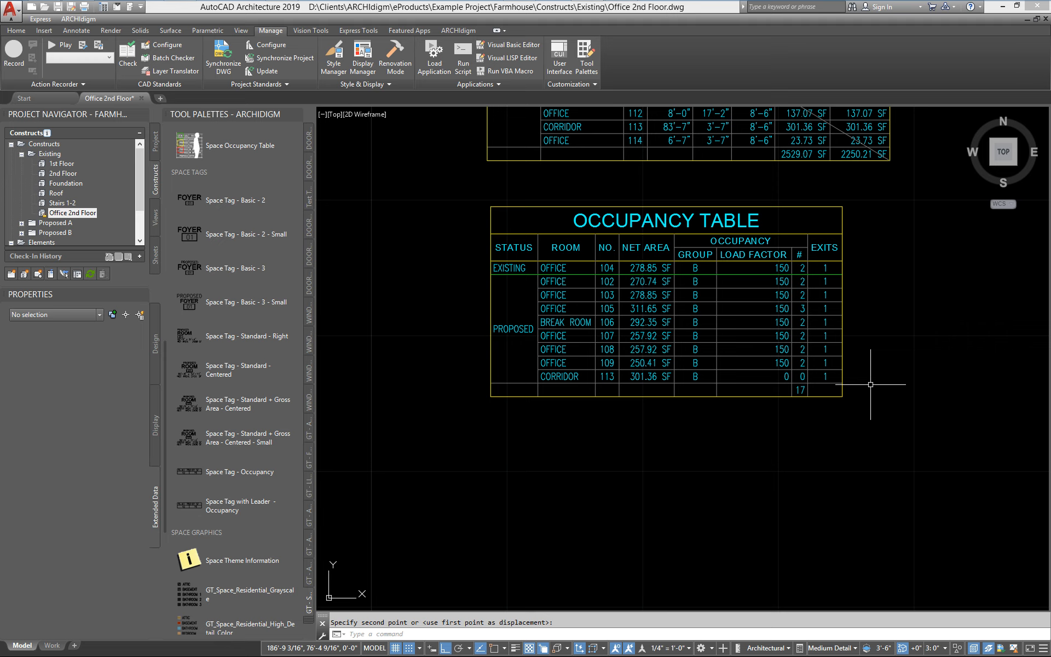
# Open the Occupancy Table's schedule table style and check which property set and property feed its LOAD FACTOR column.
pyautogui.click(660, 312)
pyautogui.click(654, 312)
pyautogui.click(655, 311)
pyautogui.rightClick(636, 307)
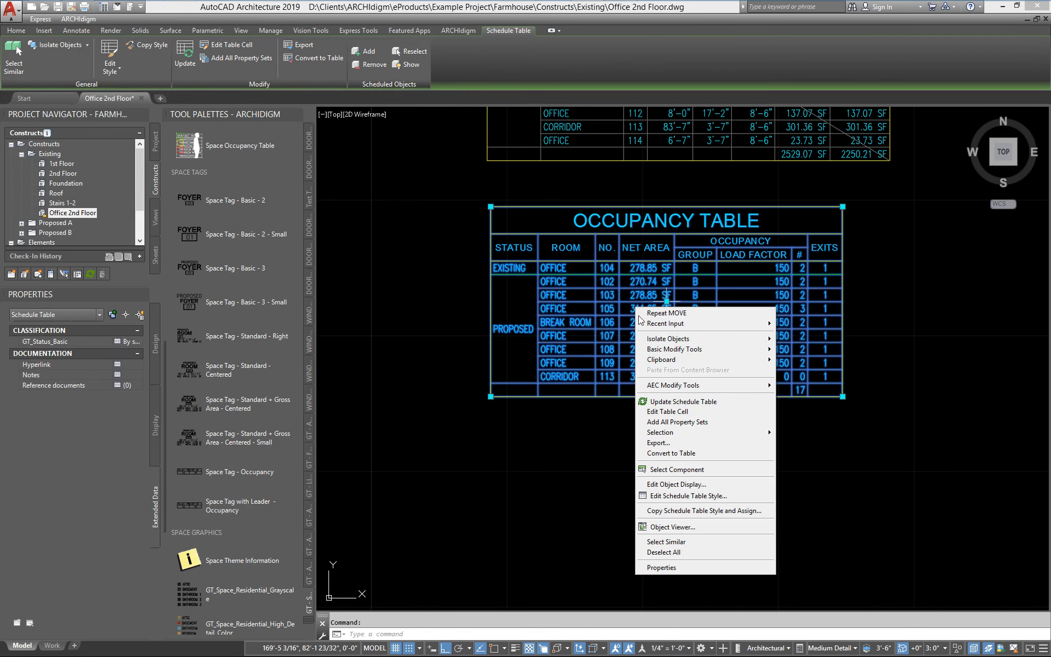
pyautogui.click(675, 496)
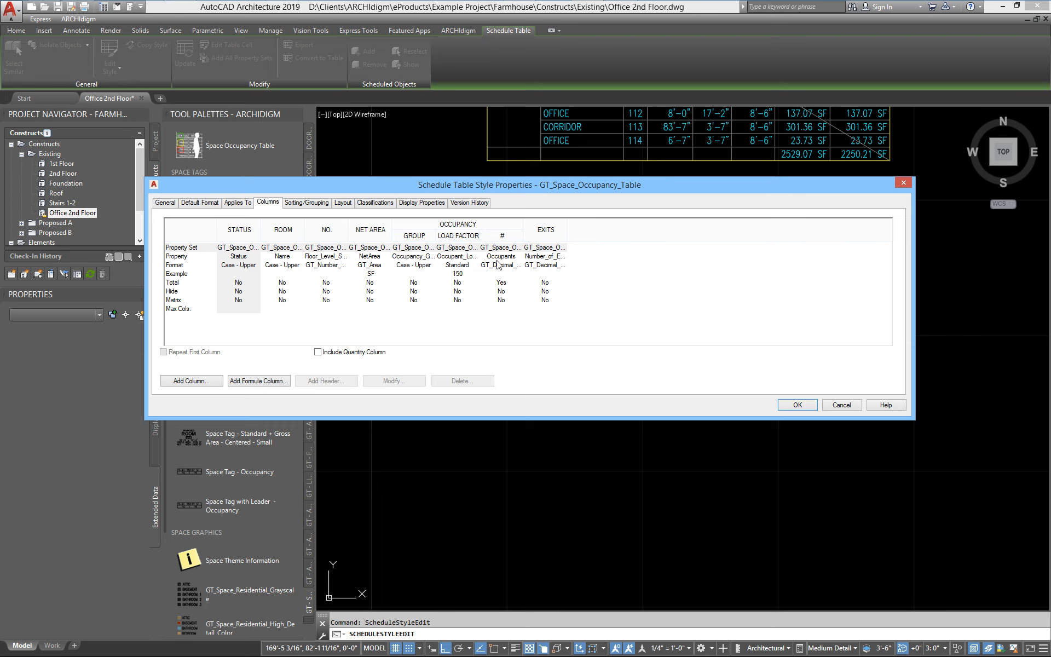
pyautogui.click(451, 236)
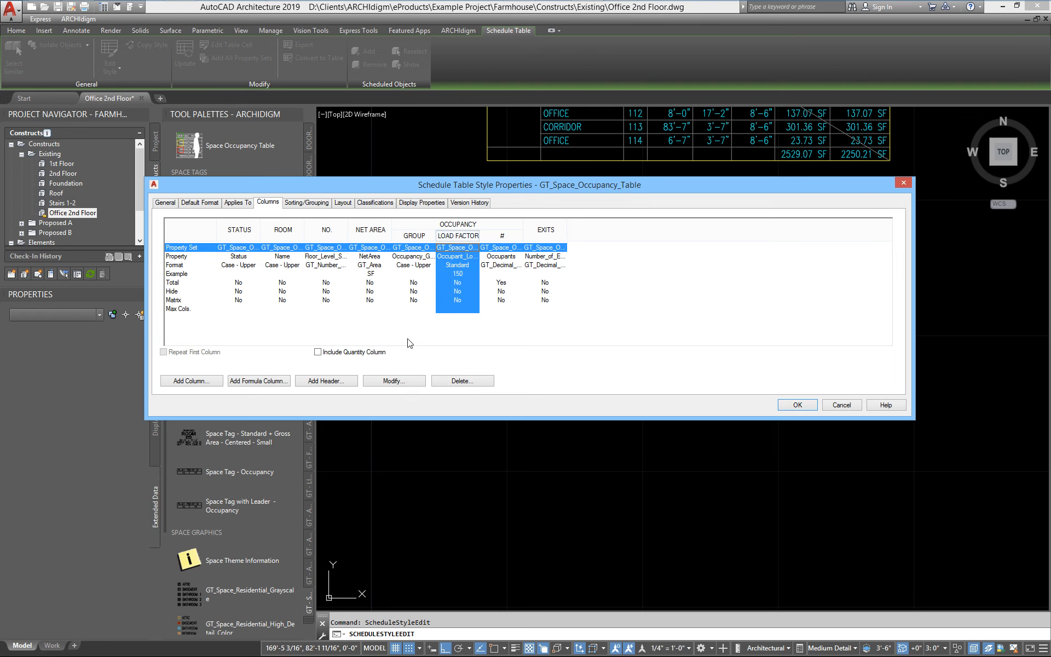
pyautogui.click(394, 383)
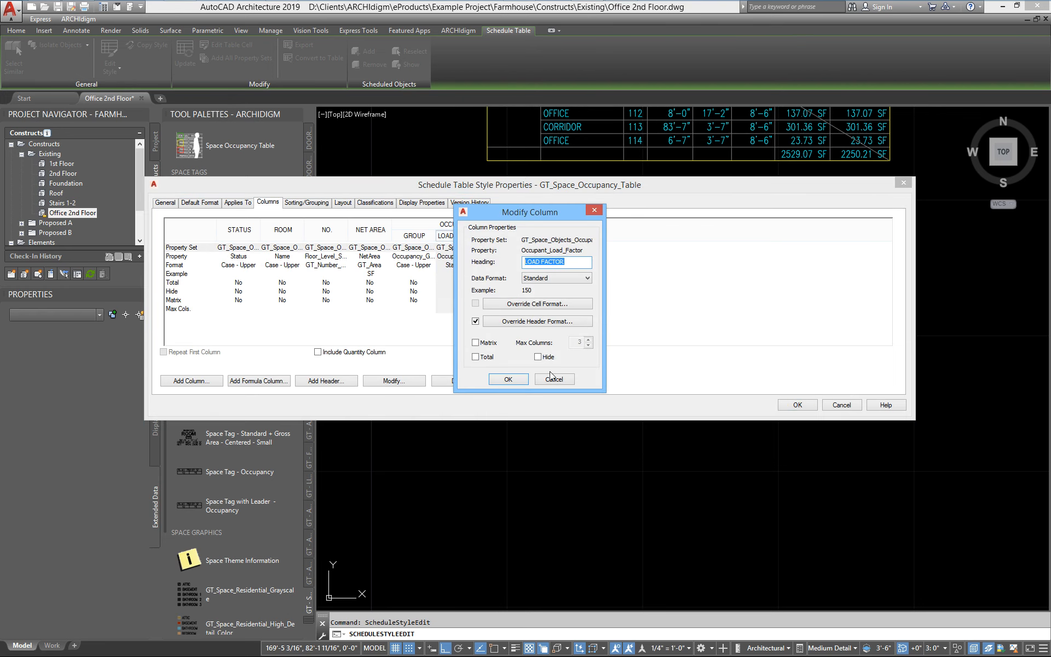
pyautogui.moveTo(604, 261); pyautogui.dragTo(659, 262)
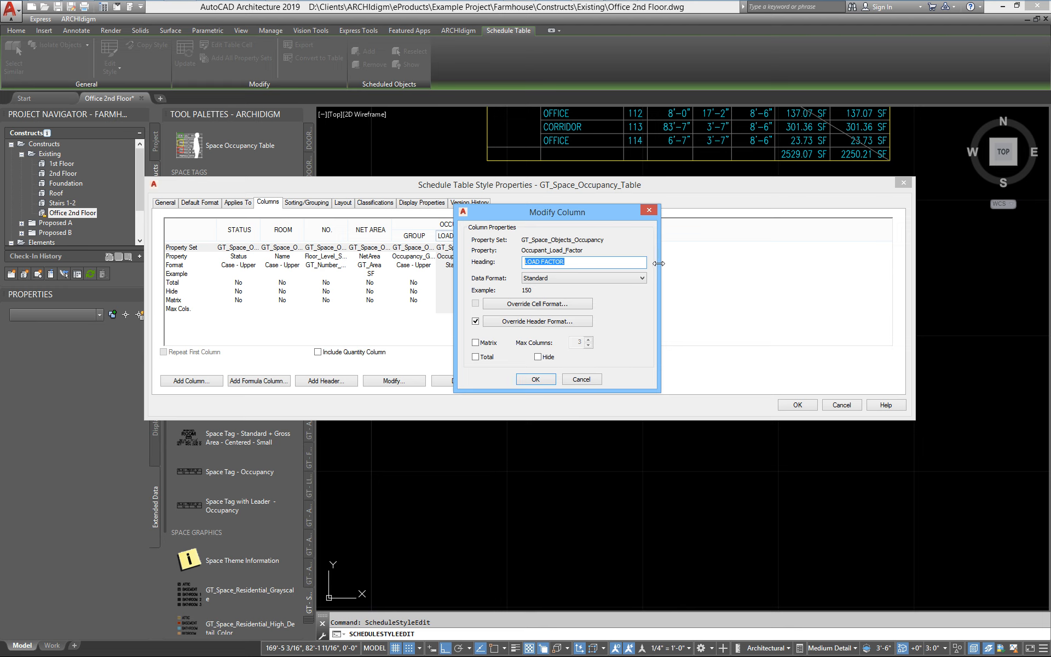
pyautogui.click(583, 378)
# Check the property and data format behind the EXITS column, leaving the schedule table style without changes.
pyautogui.click(547, 234)
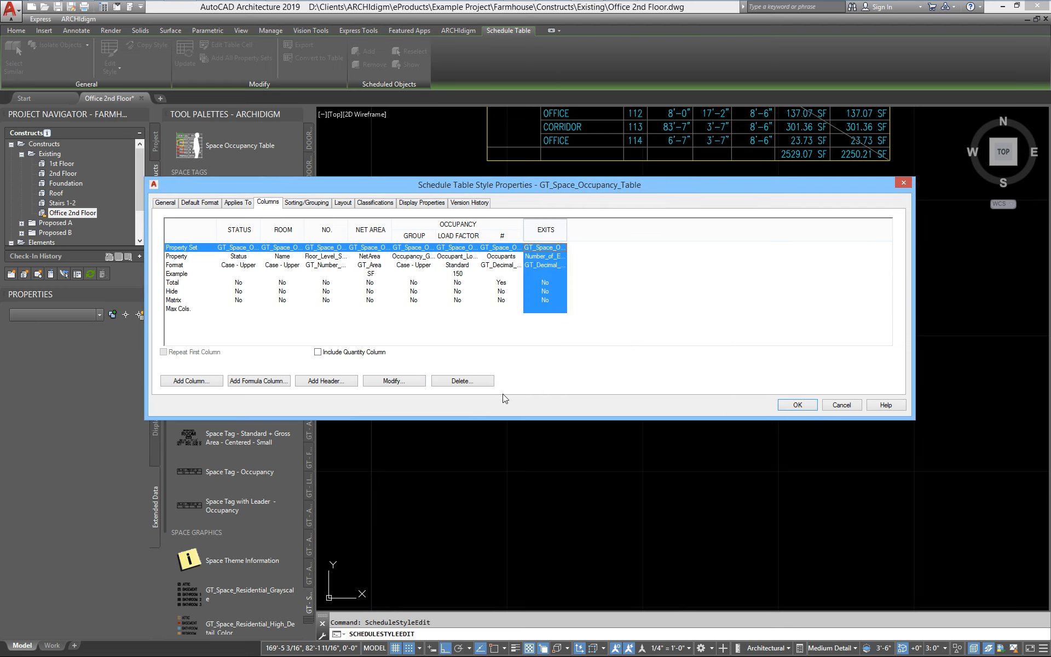
pyautogui.click(408, 382)
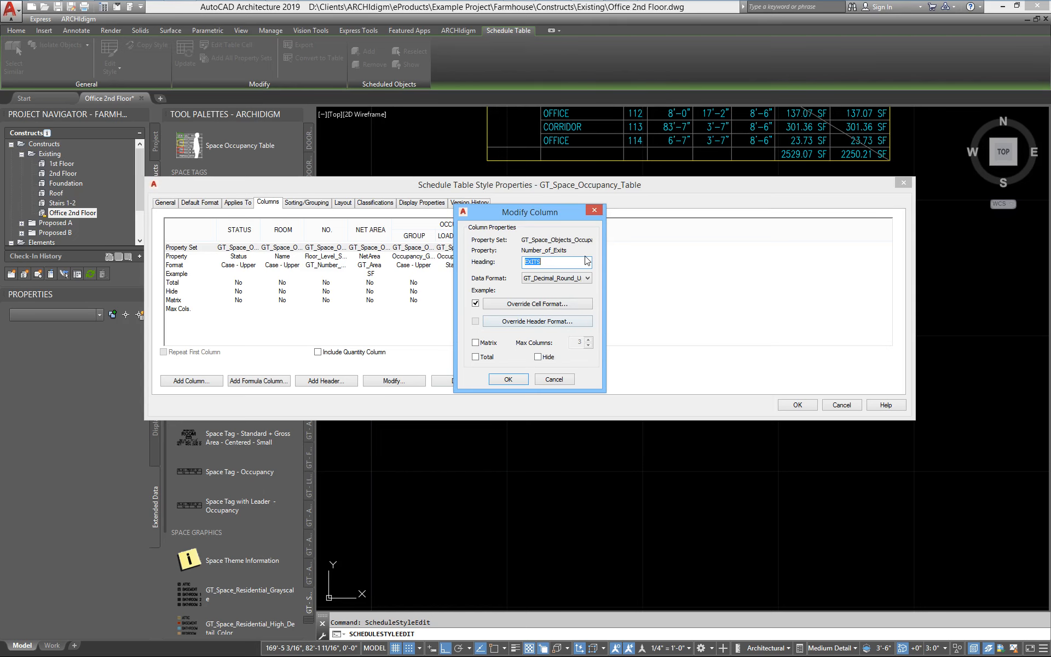
pyautogui.click(549, 380)
pyautogui.click(846, 409)
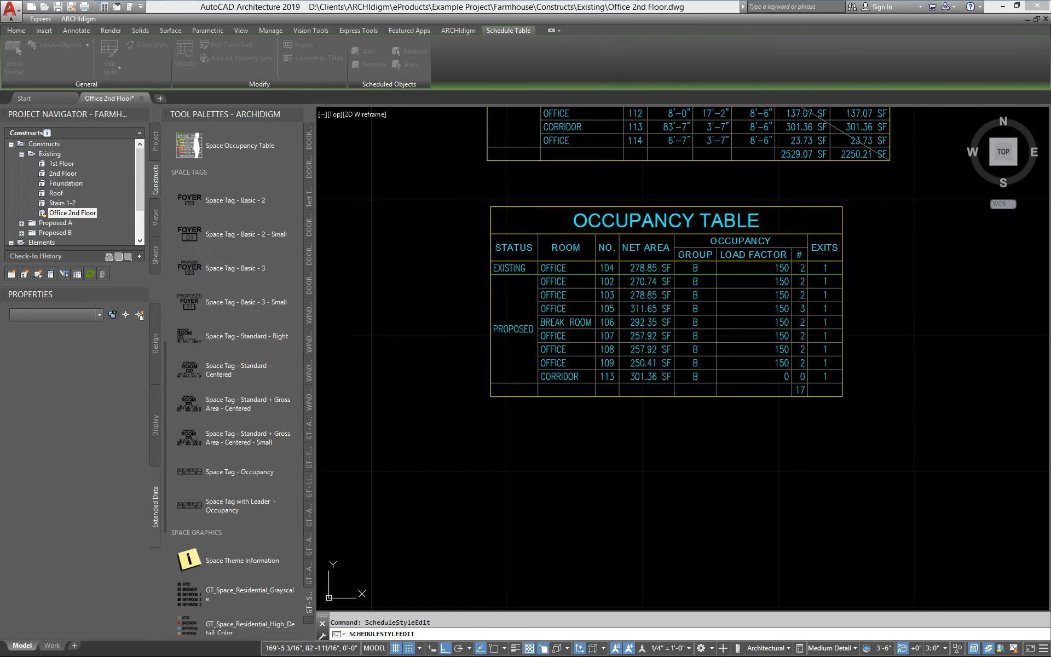
# Insert the GT_Tag_Space_Occupancy_Centered_1 block at uniform scale 1 in the empty area below the floor plan, keeping its default attribute values.
pyautogui.scroll(-4, 504, 462)
pyautogui.moveTo(504, 461)
pyautogui.mouseDown(button='middle')
pyautogui.moveTo(641, 542)
pyautogui.moveTo(640, 516)
pyautogui.moveTo(653, 518)
pyautogui.mouseUp(button='middle')
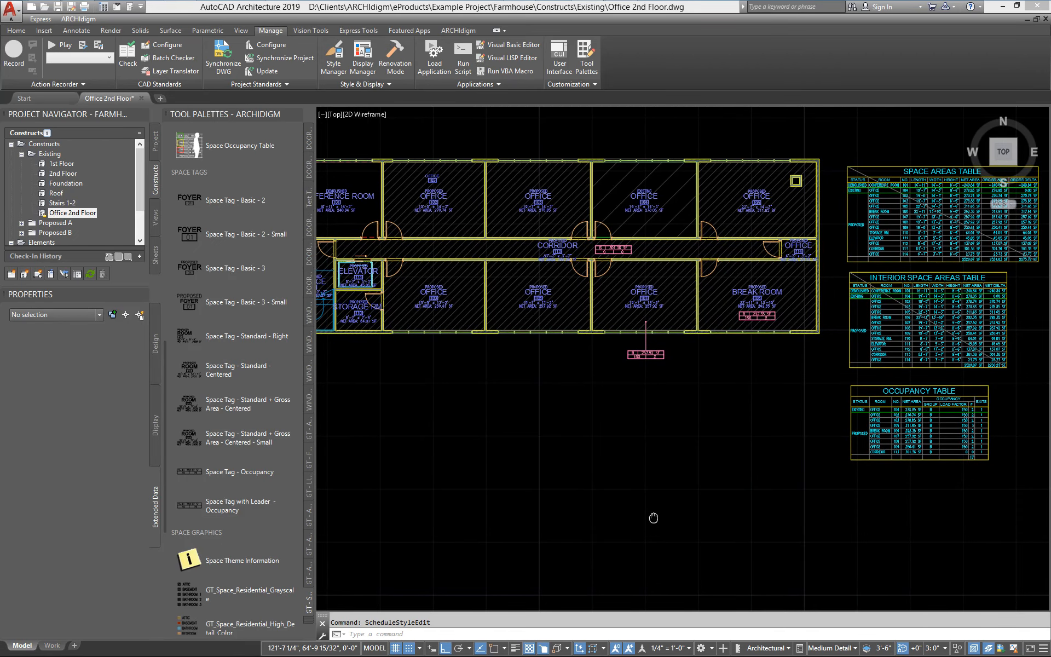
pyautogui.scroll(1, 669, 370)
pyautogui.scroll(3, 597, 385)
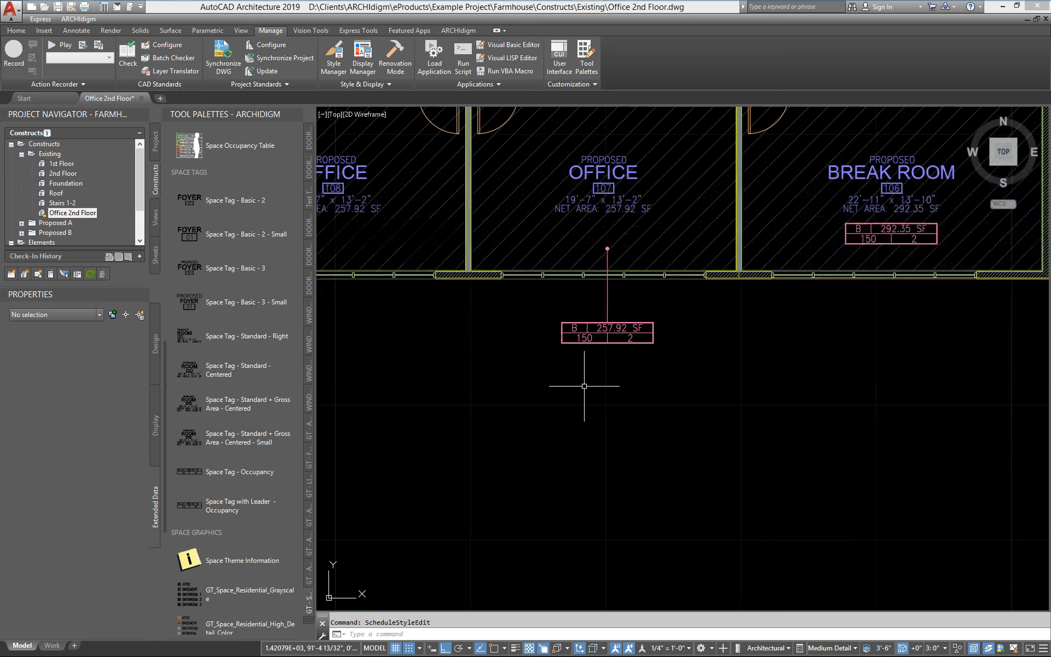
pyautogui.scroll(4, 581, 389)
pyautogui.moveTo(581, 390); pyautogui.dragTo(557, 431, button='middle')
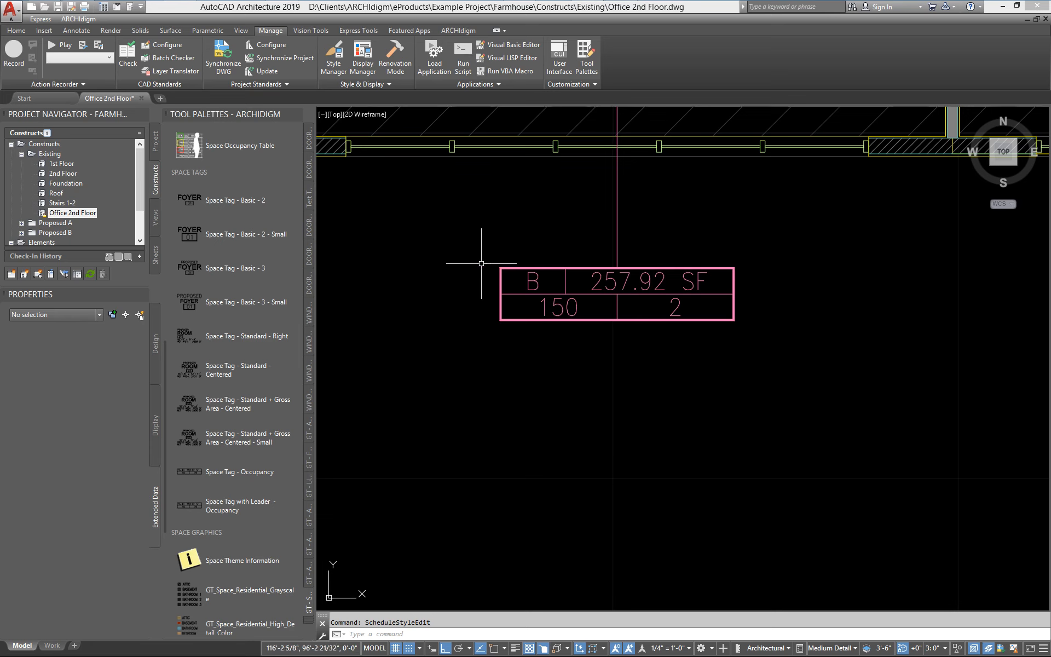
pyautogui.write('i')
pyautogui.press('Return')
pyautogui.click(495, 128)
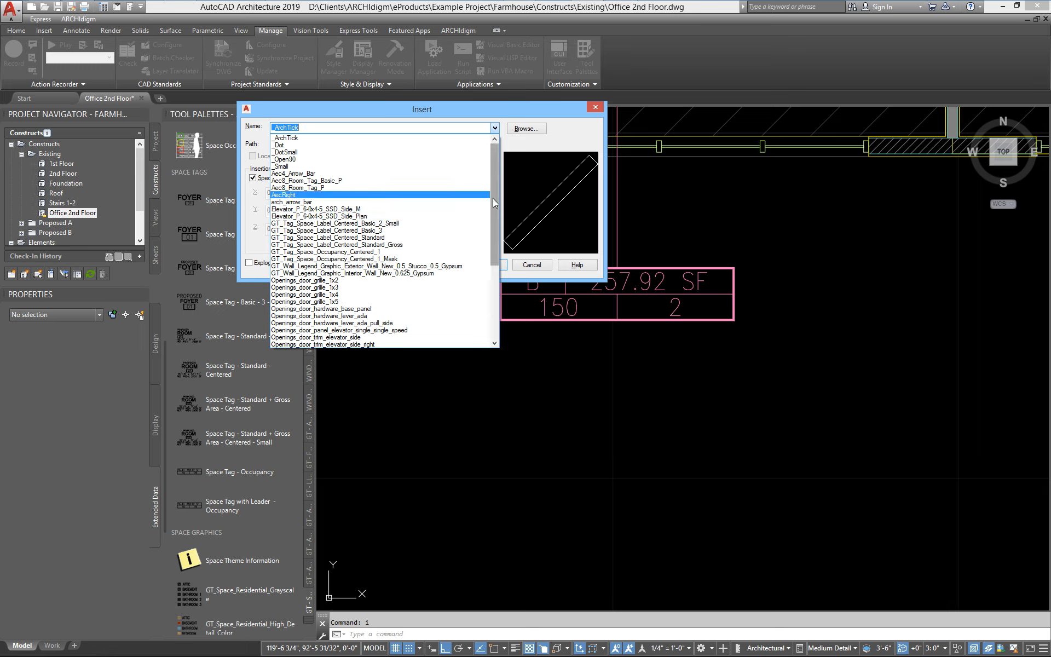
pyautogui.moveTo(493, 199); pyautogui.dragTo(485, 175)
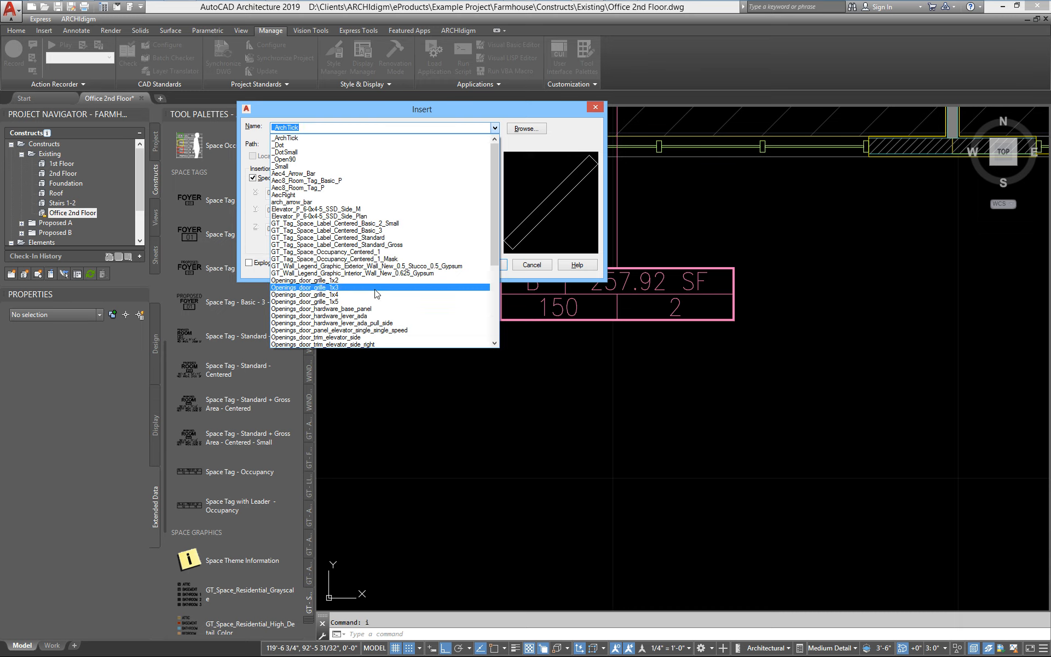
pyautogui.click(356, 251)
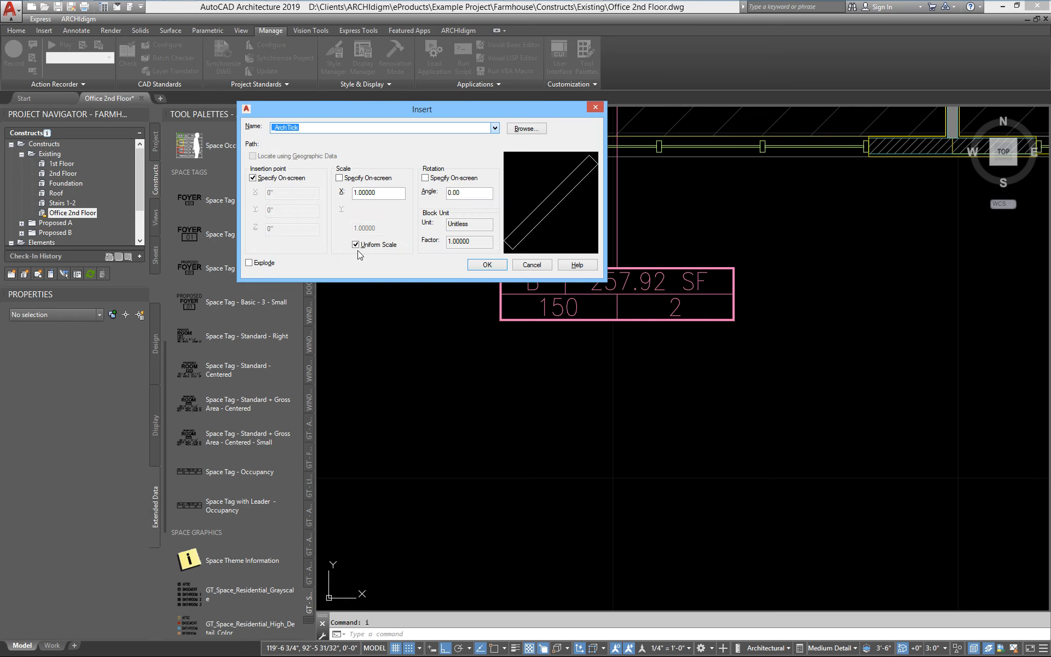
pyautogui.click(485, 267)
pyautogui.scroll(-5, 493, 375)
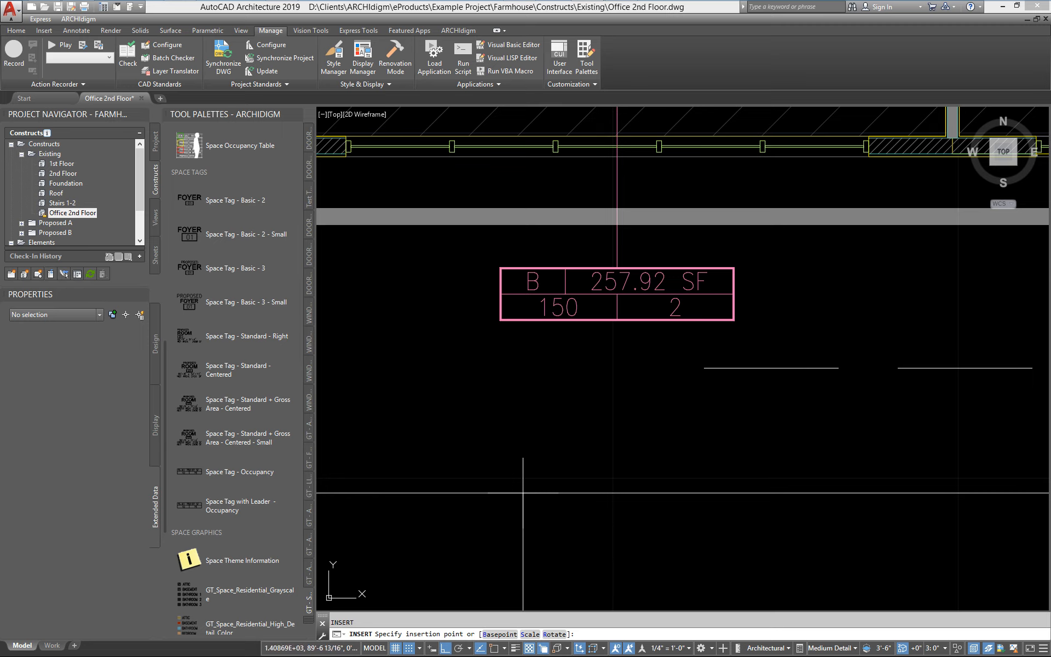
pyautogui.moveTo(539, 531)
pyautogui.mouseDown(button='middle')
pyautogui.moveTo(683, 284)
pyautogui.moveTo(724, 145)
pyautogui.mouseUp(button='middle')
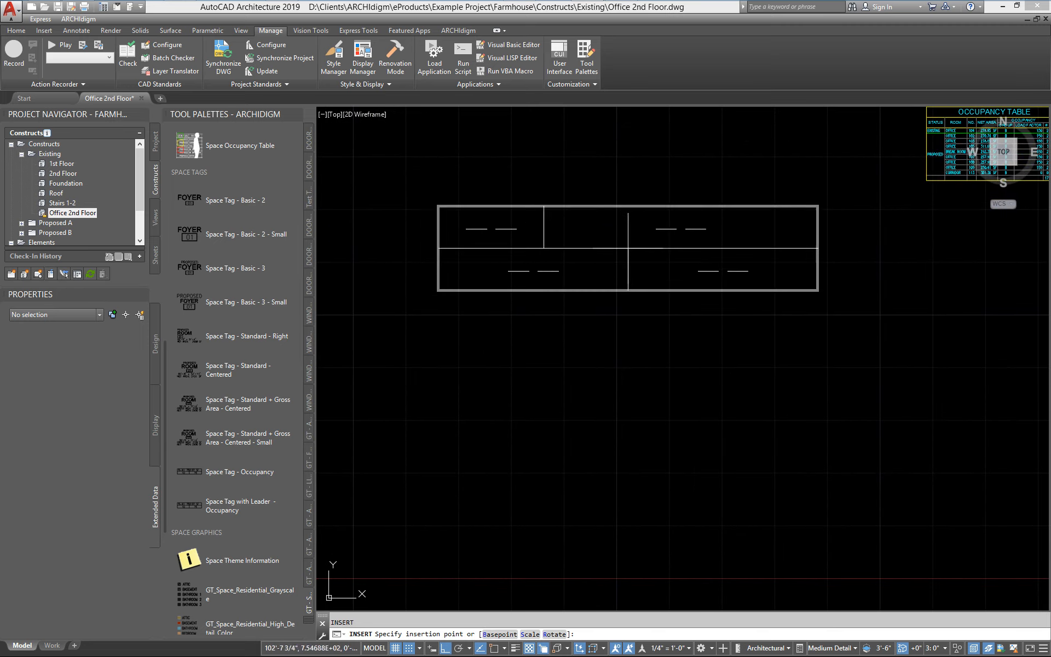
pyautogui.click(616, 297)
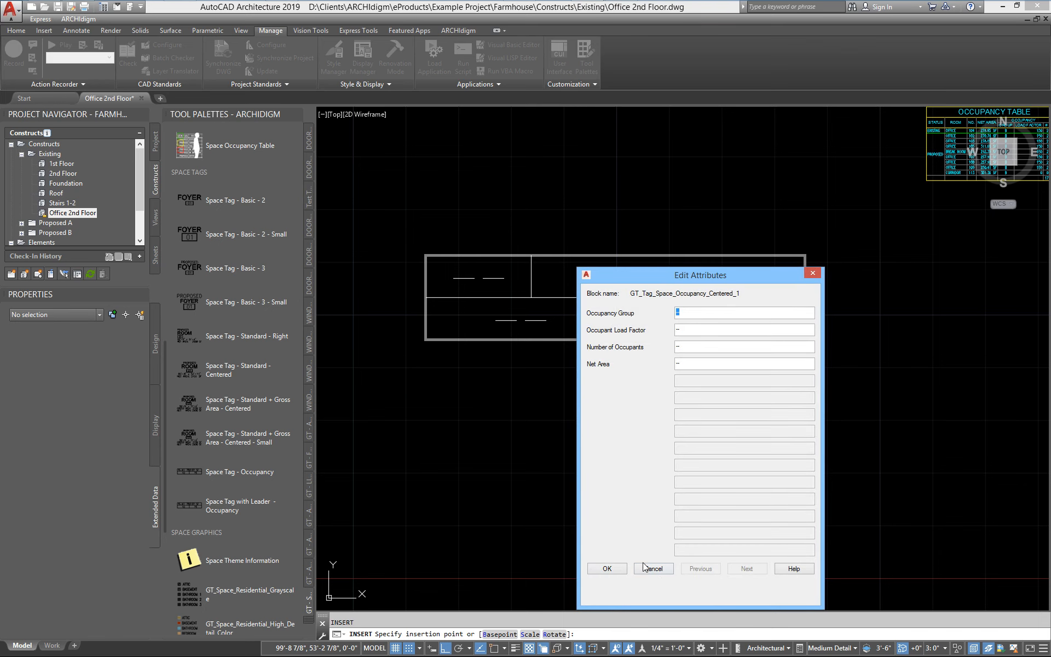
pyautogui.click(607, 569)
# Check the drawing's scale and annotation plot size in Drawing Setup, leaving without changes.
pyautogui.scroll(-4, 661, 400)
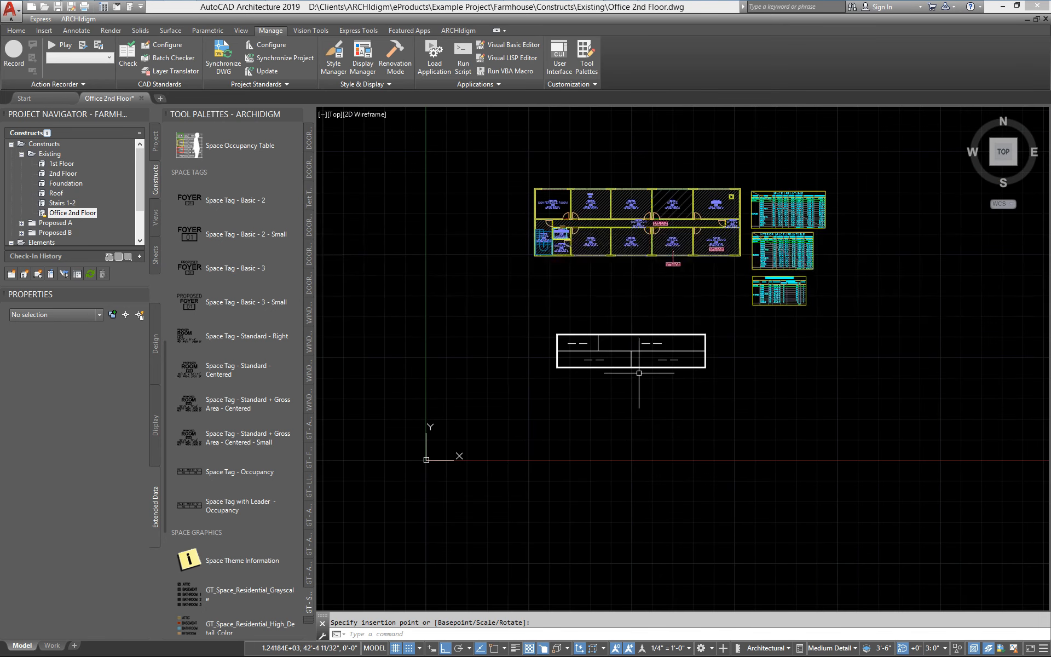
pyautogui.scroll(2, 588, 401)
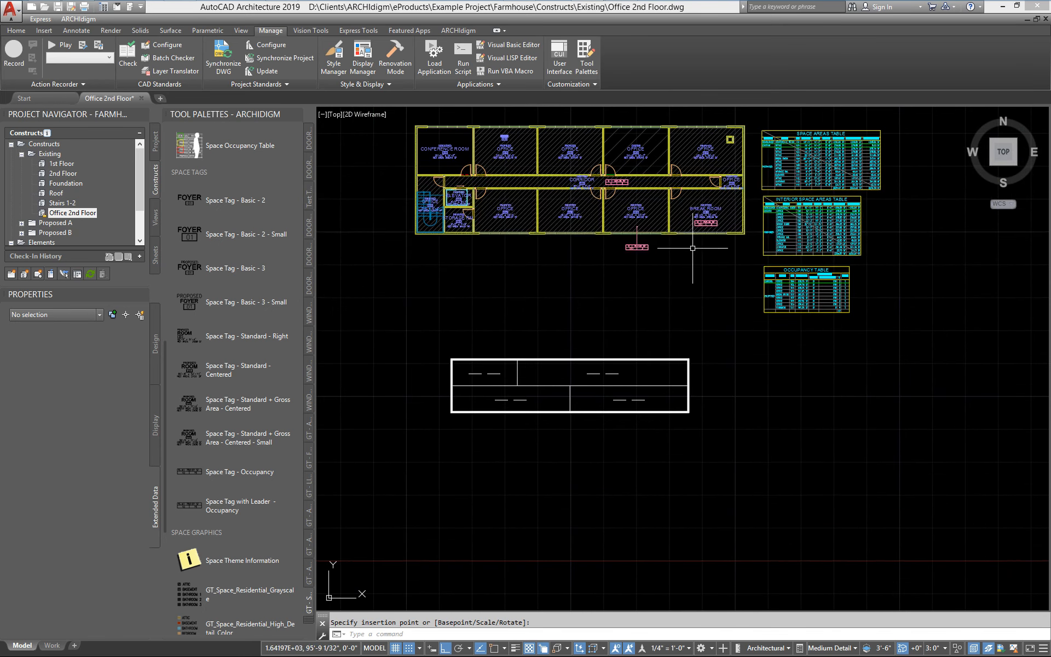
pyautogui.write('units')
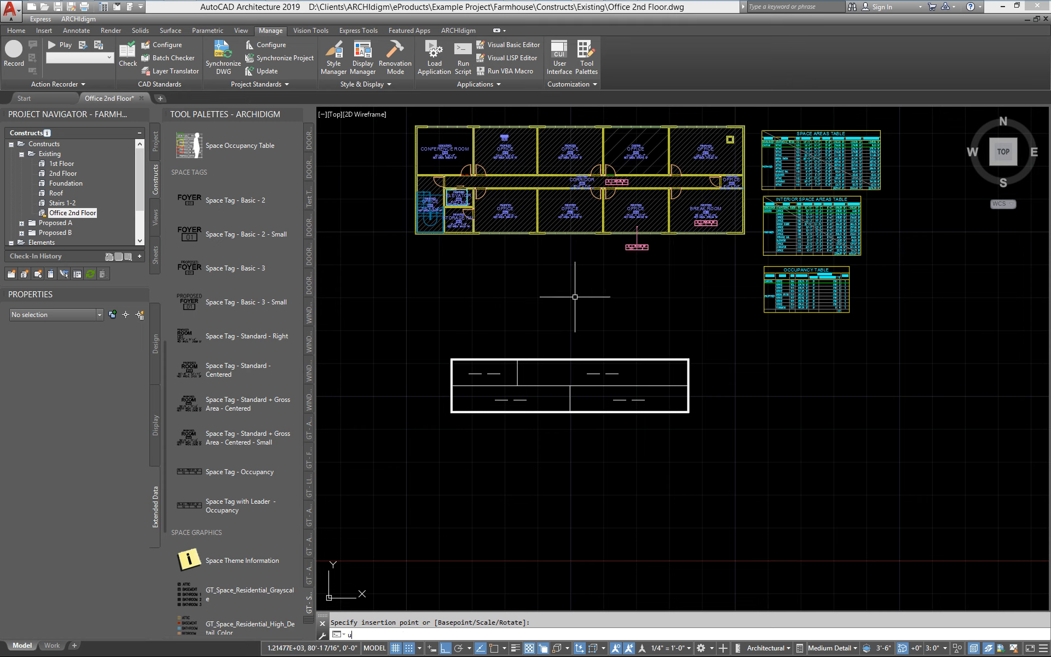
pyautogui.press('Return')
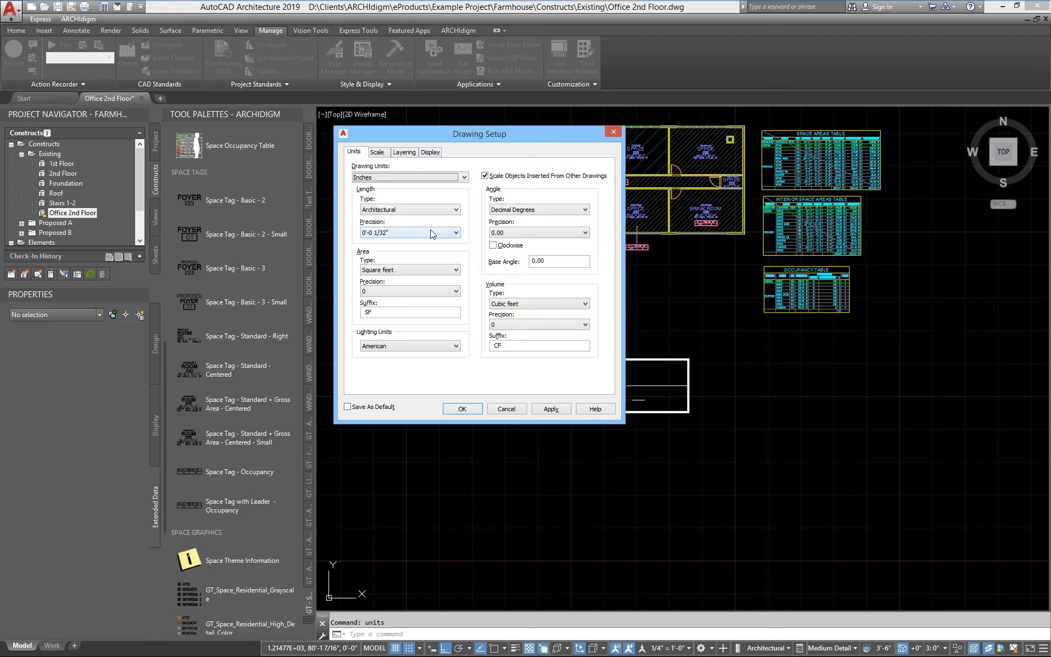
pyautogui.click(376, 152)
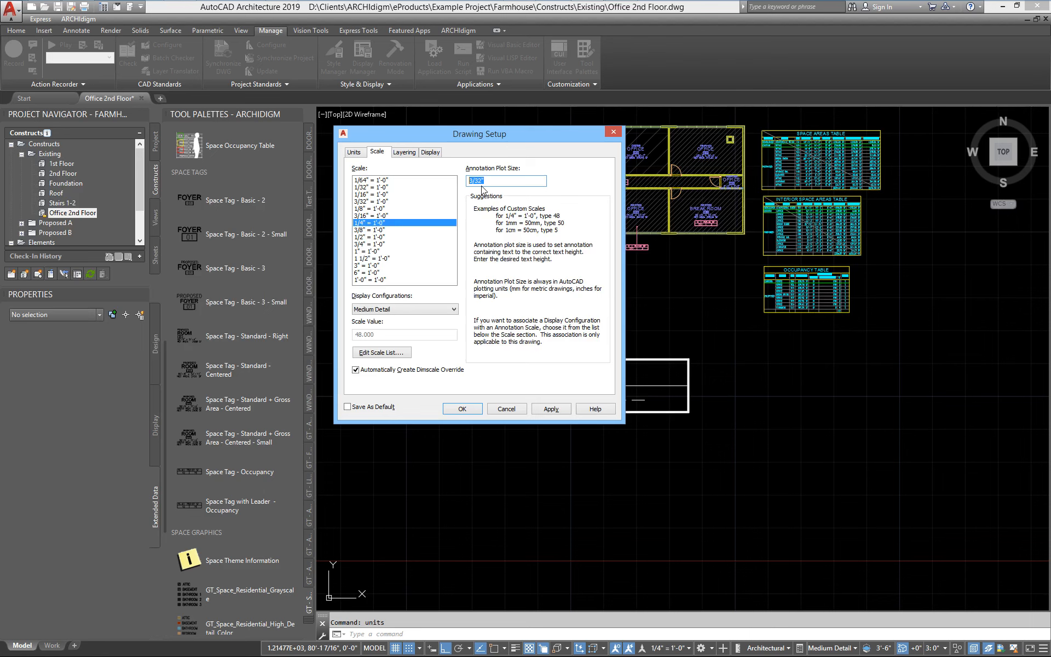
pyautogui.click(516, 179)
pyautogui.click(510, 409)
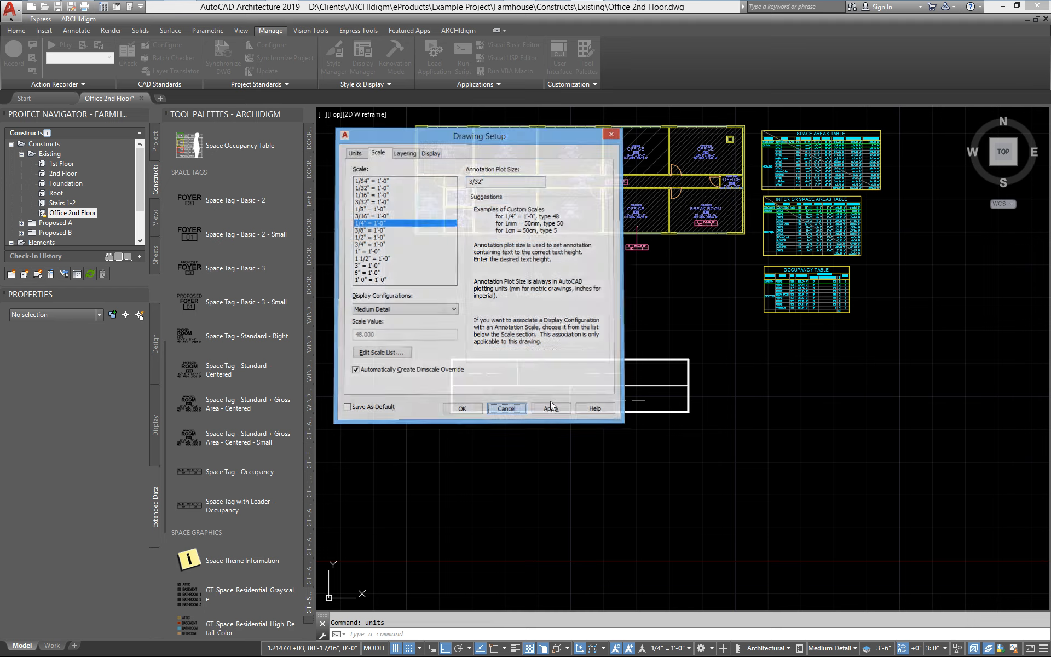
# Explode the inserted occupancy tag block into its geometry and attribute definitions.
pyautogui.write('x')
pyautogui.press('Return')
pyautogui.scroll(-6, 566, 442)
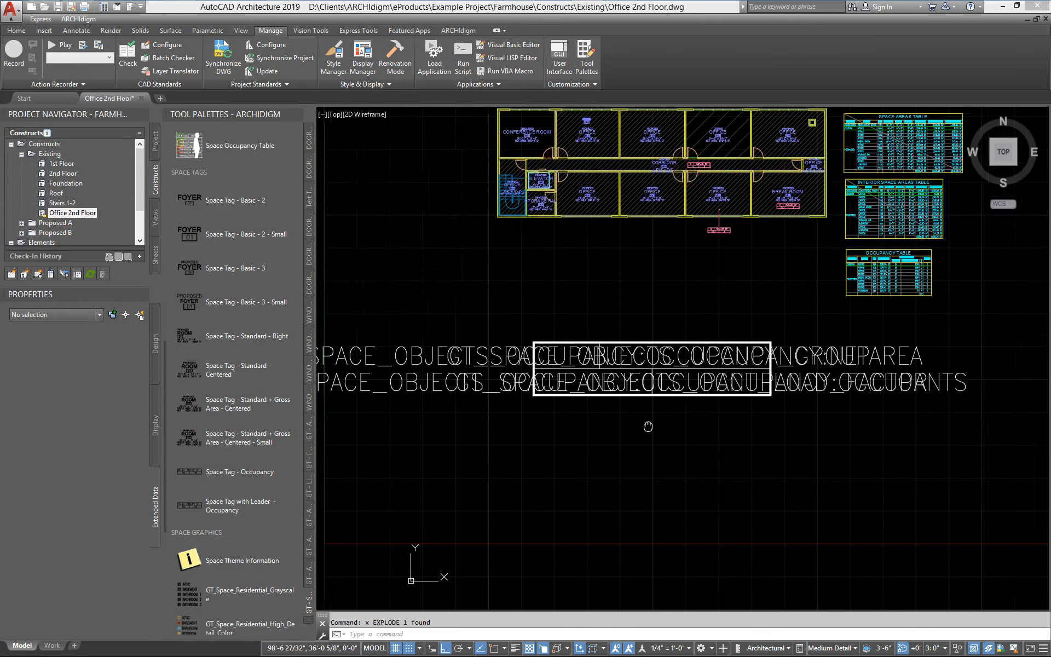
pyautogui.scroll(4, 558, 422)
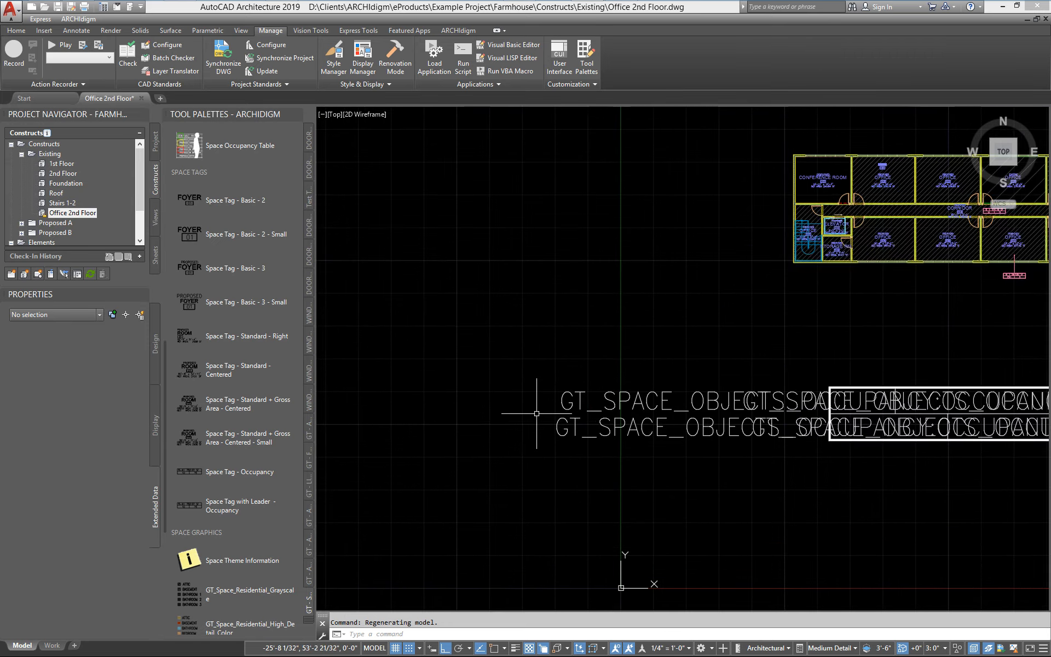
# Move the OCCUPANCY_GROUP attribute definition straight up, clear of the tag frame.
pyautogui.write('m')
pyautogui.press('Return')
pyautogui.click(535, 366)
pyautogui.press('Return')
pyautogui.click(585, 329)
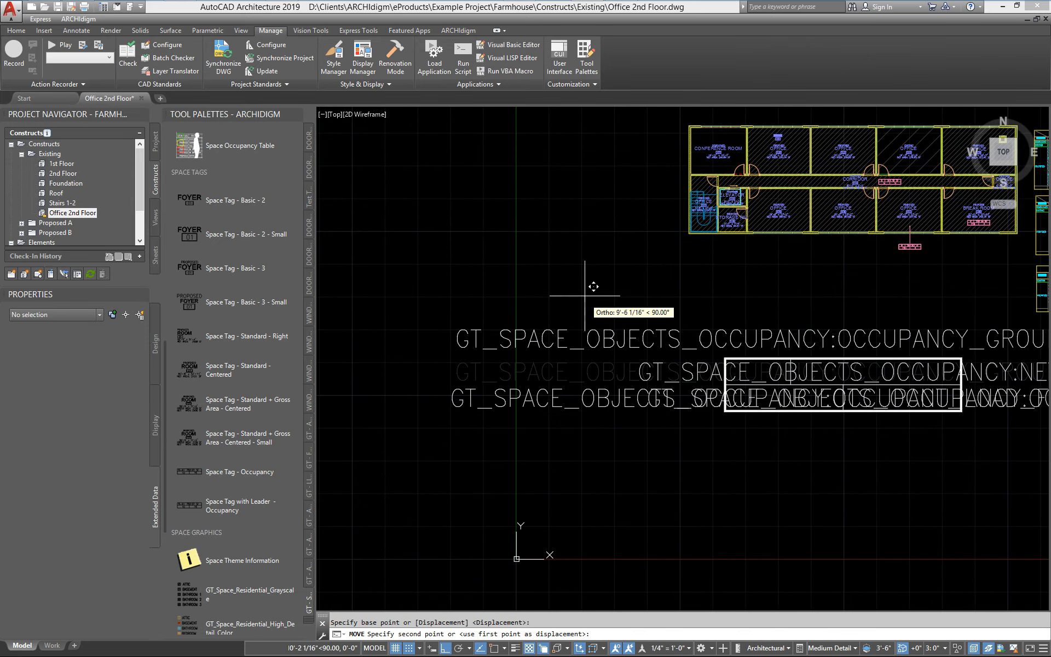
pyautogui.click(584, 287)
pyautogui.moveTo(654, 371); pyautogui.dragTo(426, 364, button='middle')
# Move the overlapping OCCUPANT_LOAD_FACTOR and OCCUPANTS attribute definitions straight down, out of the tag frame.
pyautogui.press('Return')
pyautogui.click(843, 392)
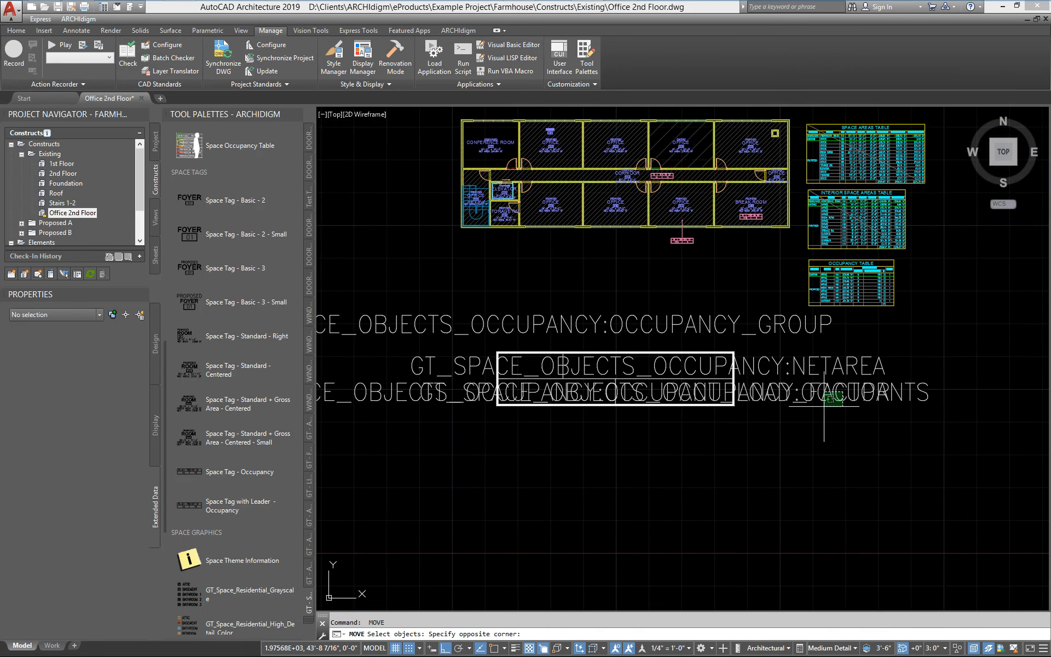
pyautogui.click(824, 406)
pyautogui.press('Return')
pyautogui.click(834, 423)
pyautogui.click(833, 508)
# Move the OCCUPANT_LOAD_FACTOR and OCCUPANTS attribute definitions back up, closer beneath the tag frame.
pyautogui.press('Return')
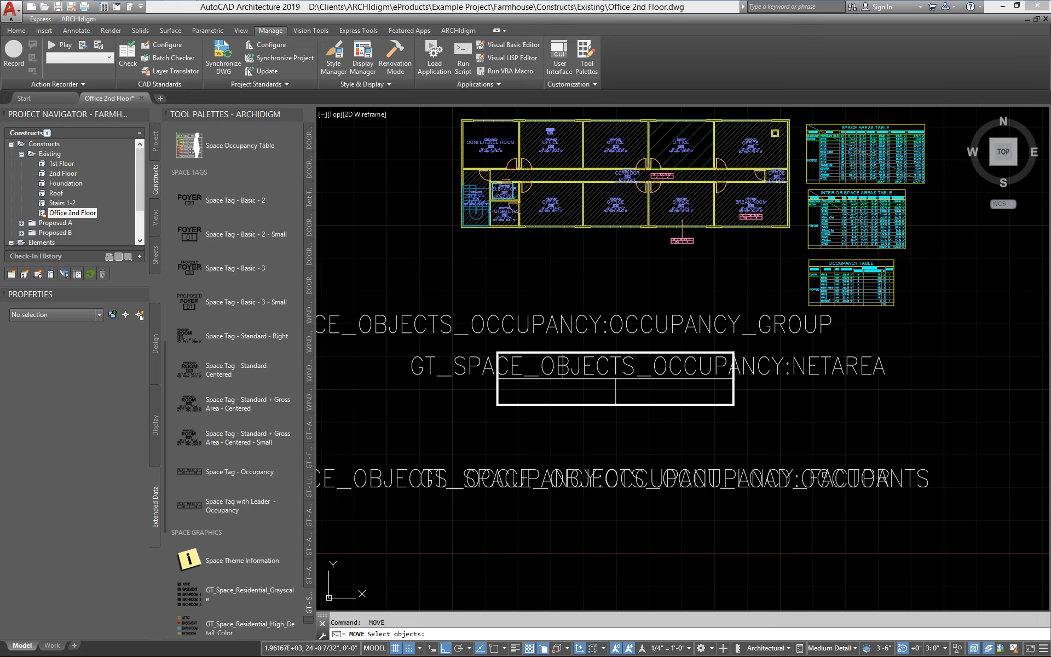
pyautogui.click(803, 489)
pyautogui.click(820, 521)
pyautogui.click(828, 463)
pyautogui.press('Return')
pyautogui.click(824, 510)
pyautogui.click(825, 474)
# Move the OCCUPANTS attribute definition down onto its own line beneath OCCUPANT_LOAD_FACTOR.
pyautogui.press('Return')
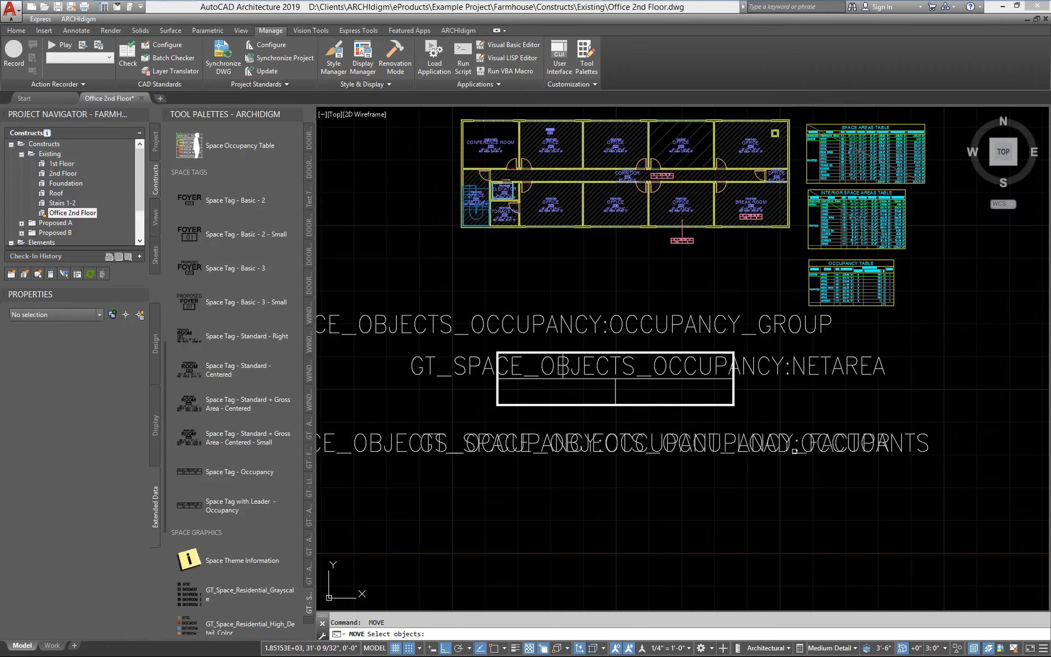
pyautogui.click(799, 442)
pyautogui.press('Return')
pyautogui.click(798, 470)
pyautogui.click(811, 507)
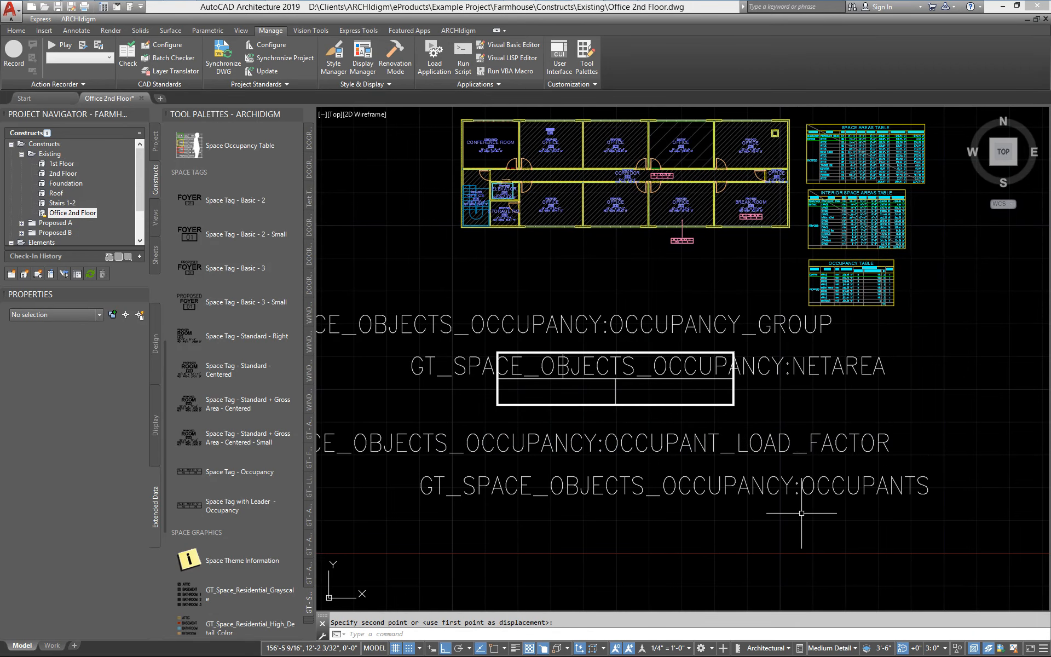
# Select the OCCUPANCY_GROUP attribute definition above the tag frame and examine its full tag name.
pyautogui.moveTo(556, 394); pyautogui.dragTo(623, 377, button='middle')
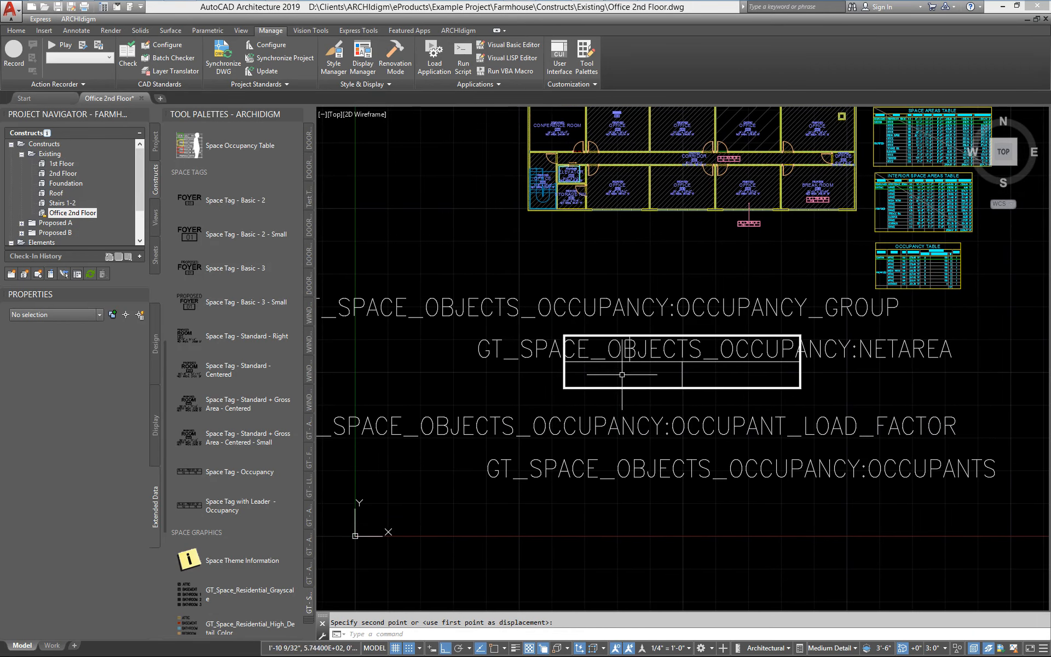
pyautogui.click(569, 313)
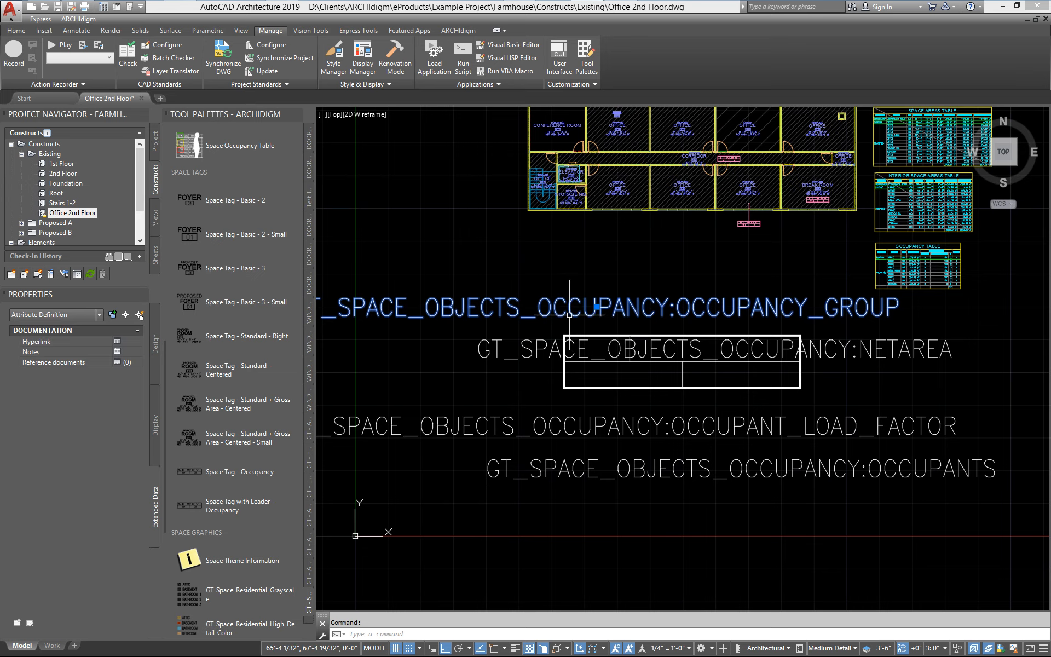
pyautogui.moveTo(602, 336); pyautogui.dragTo(617, 378, button='middle')
pyautogui.moveTo(522, 366); pyautogui.dragTo(631, 370, button='middle')
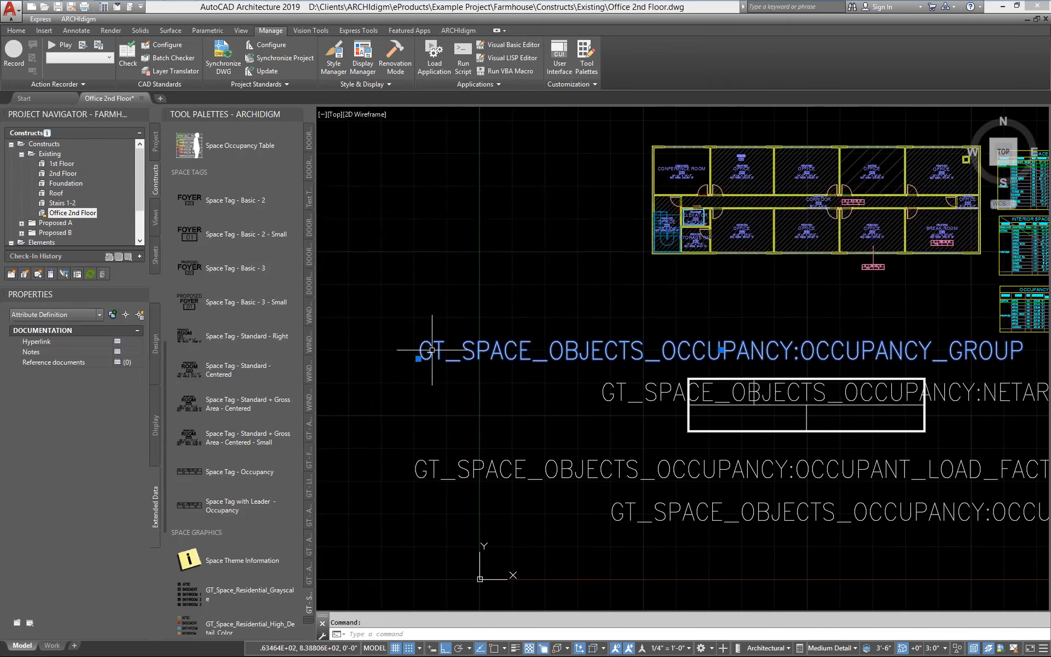
# List the Property Set Definitions of Office 2nd Floor.dwg in the Style Manager and exit without making changes.
pyautogui.click(330, 62)
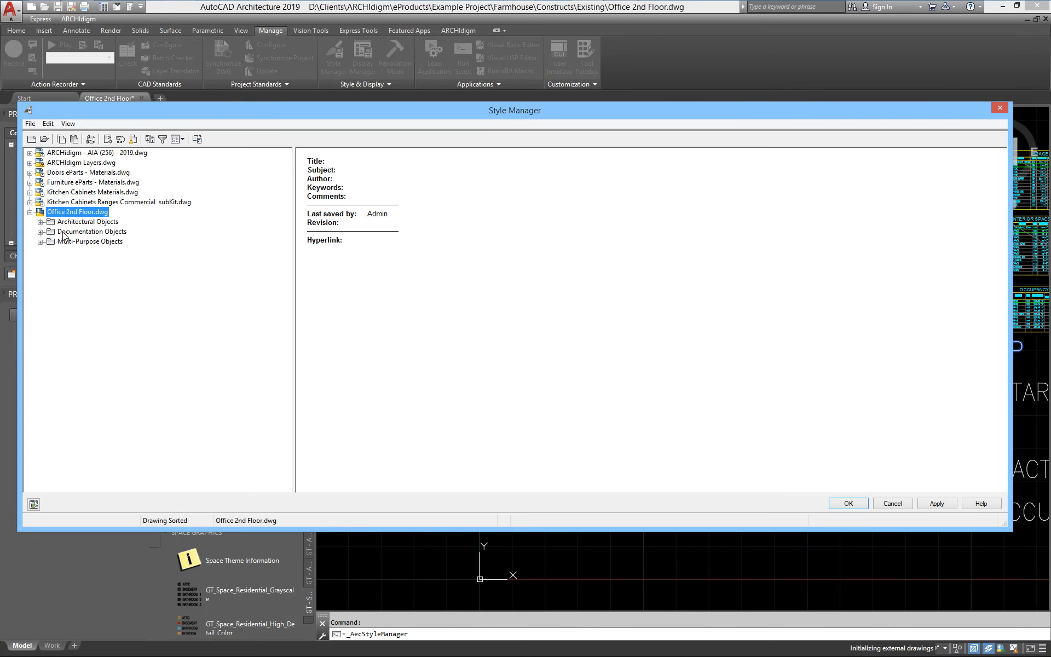
pyautogui.click(41, 232)
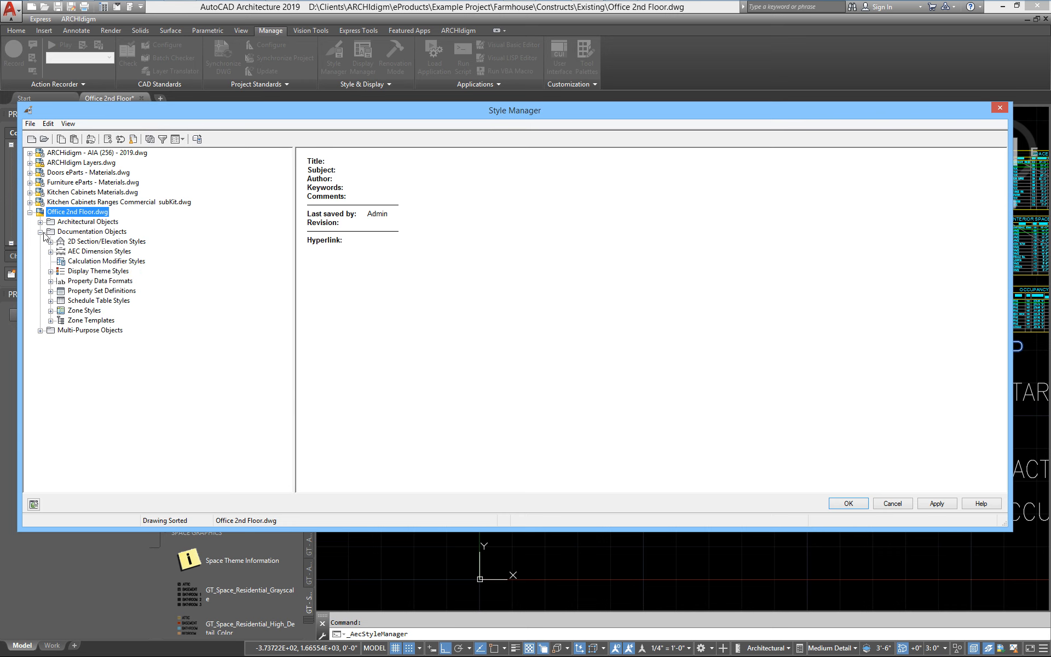
pyautogui.click(79, 292)
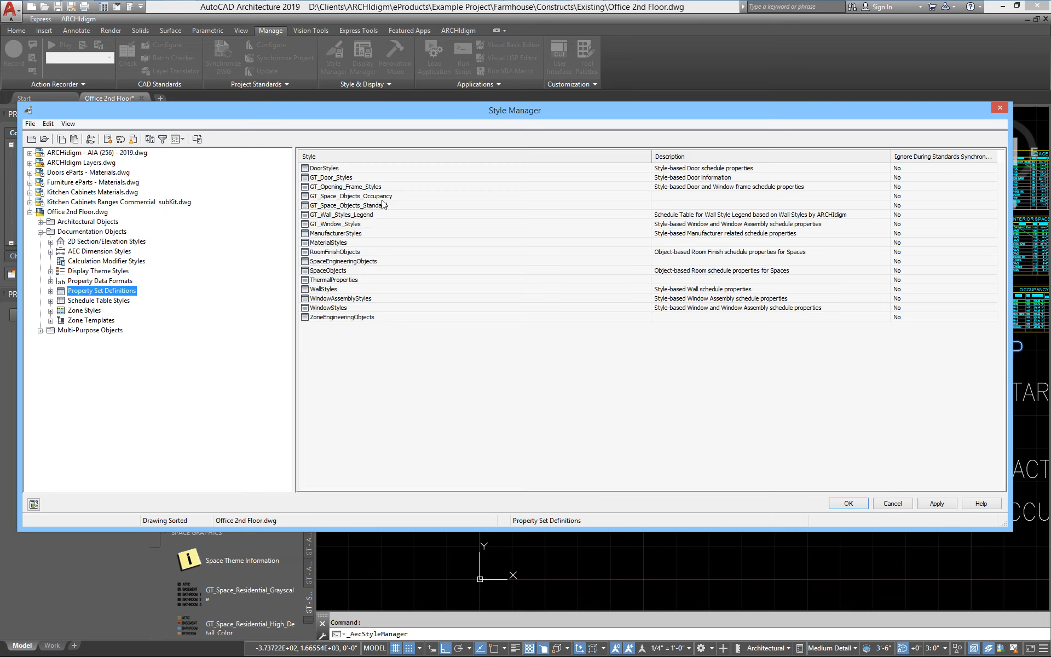
pyautogui.click(887, 502)
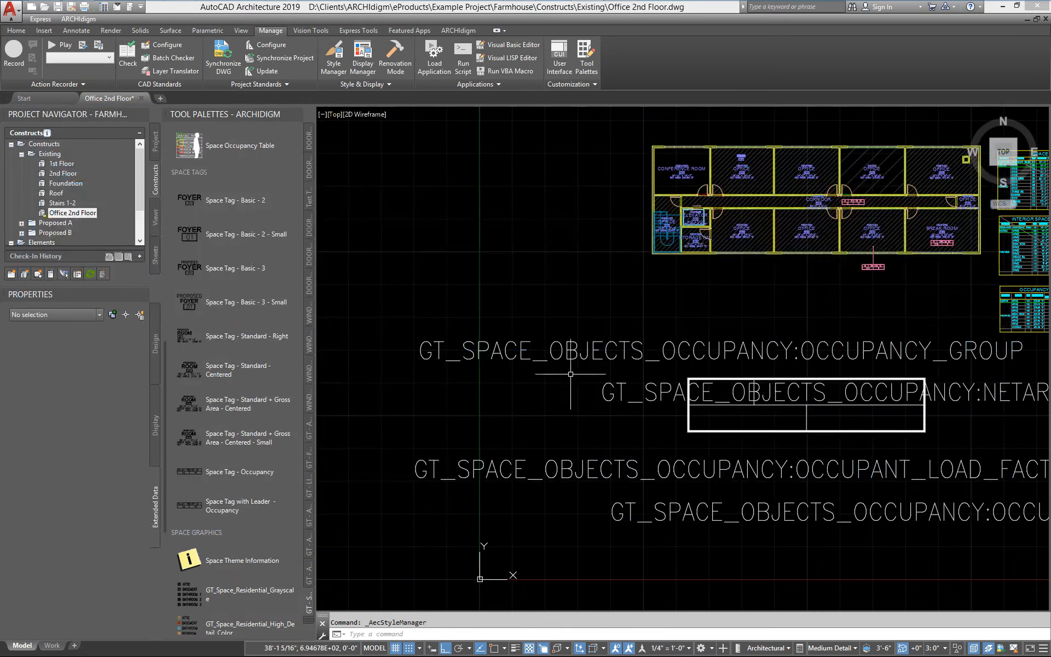
# Select the NETAREA attribute definition and display its design properties to review its tag, prompt and text settings.
pyautogui.moveTo(639, 360); pyautogui.dragTo(524, 344, button='middle')
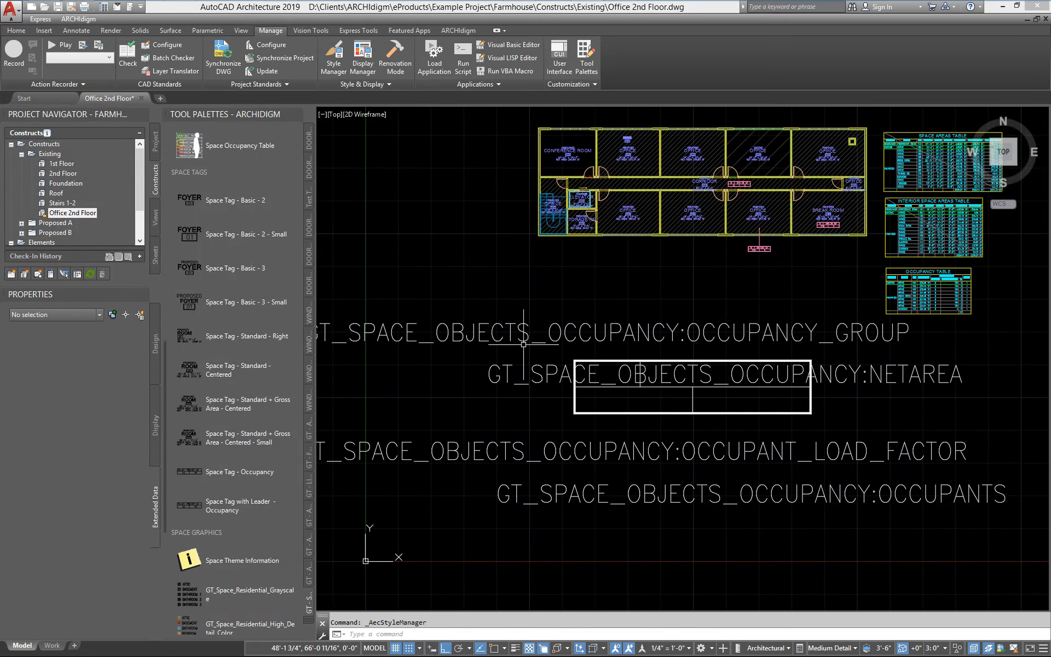
pyautogui.moveTo(629, 340)
pyautogui.mouseDown(button='middle')
pyautogui.moveTo(512, 338)
pyautogui.moveTo(679, 353)
pyautogui.moveTo(558, 354)
pyautogui.mouseUp(button='middle')
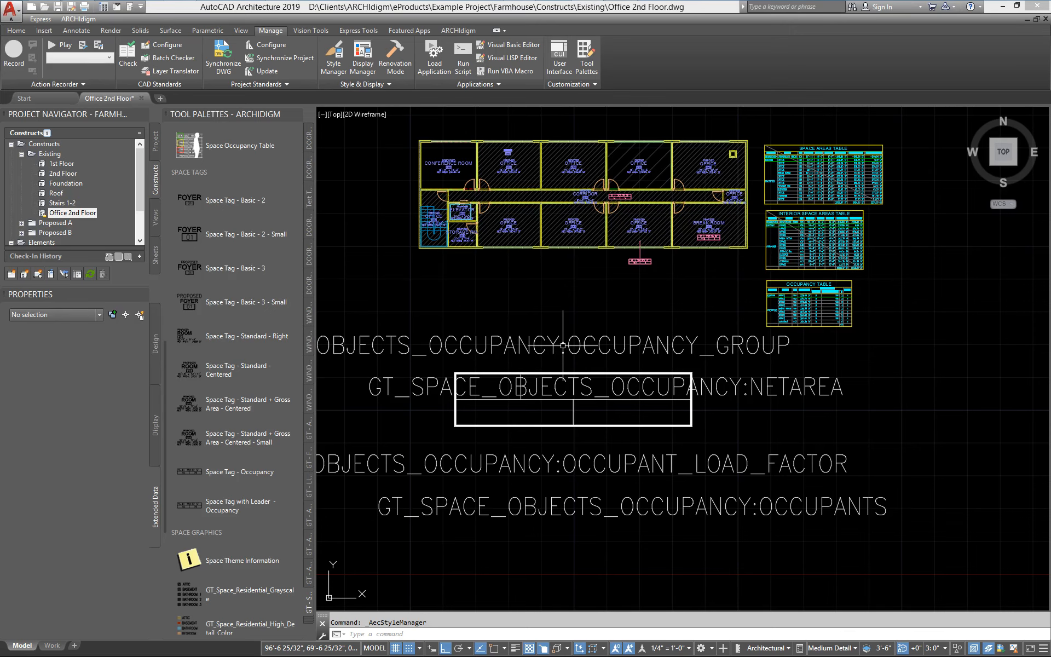
pyautogui.moveTo(566, 348); pyautogui.dragTo(519, 342, button='middle')
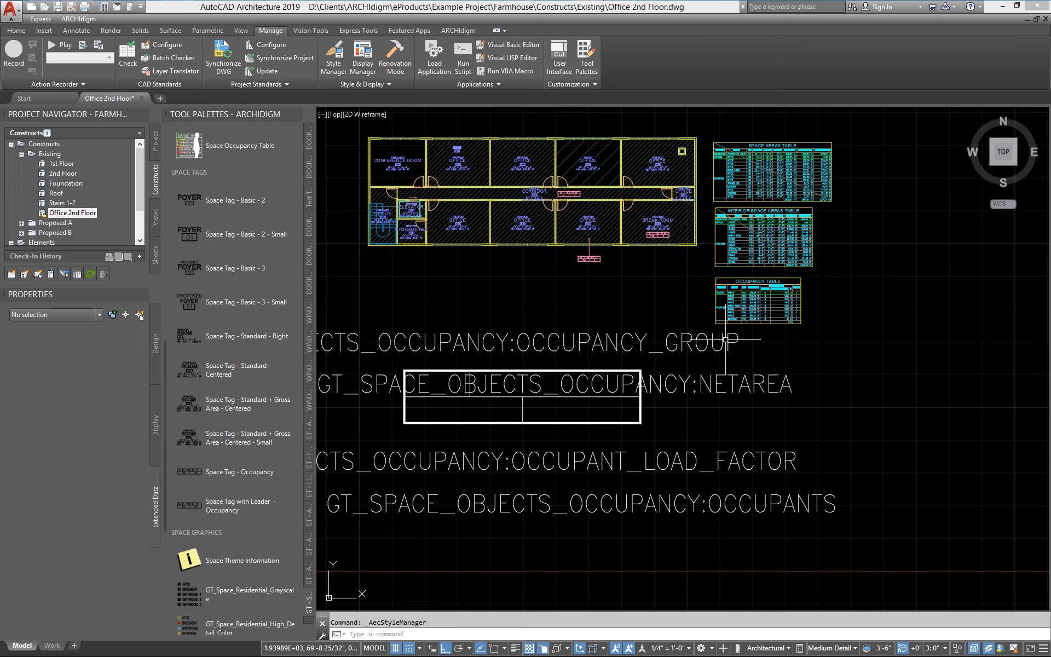
pyautogui.moveTo(496, 350); pyautogui.dragTo(585, 347, button='middle')
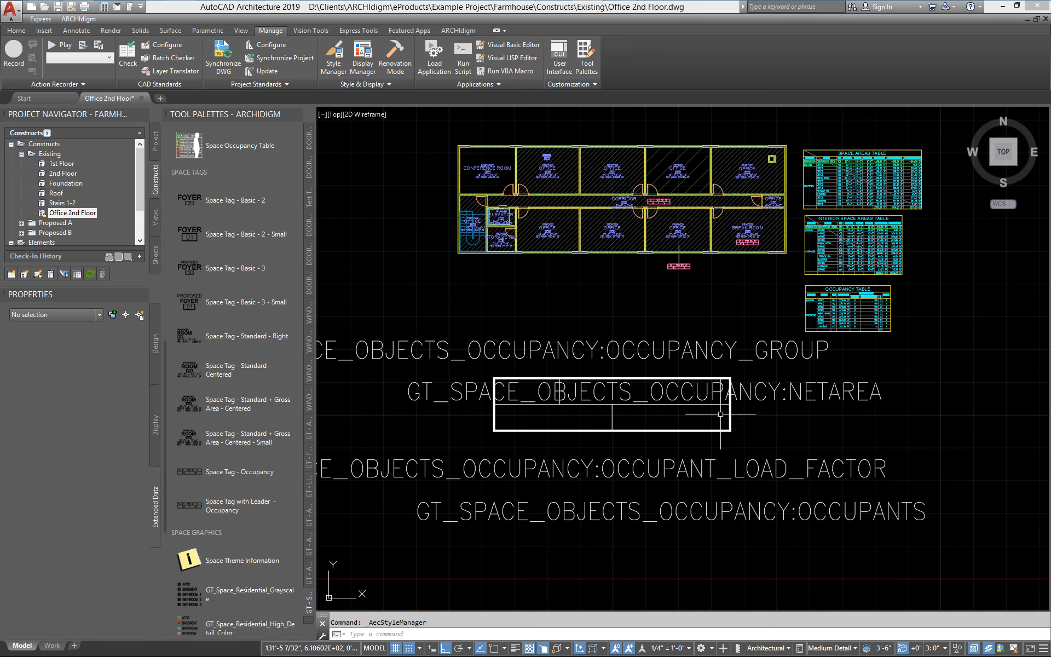
pyautogui.moveTo(584, 438); pyautogui.dragTo(627, 411, button='middle')
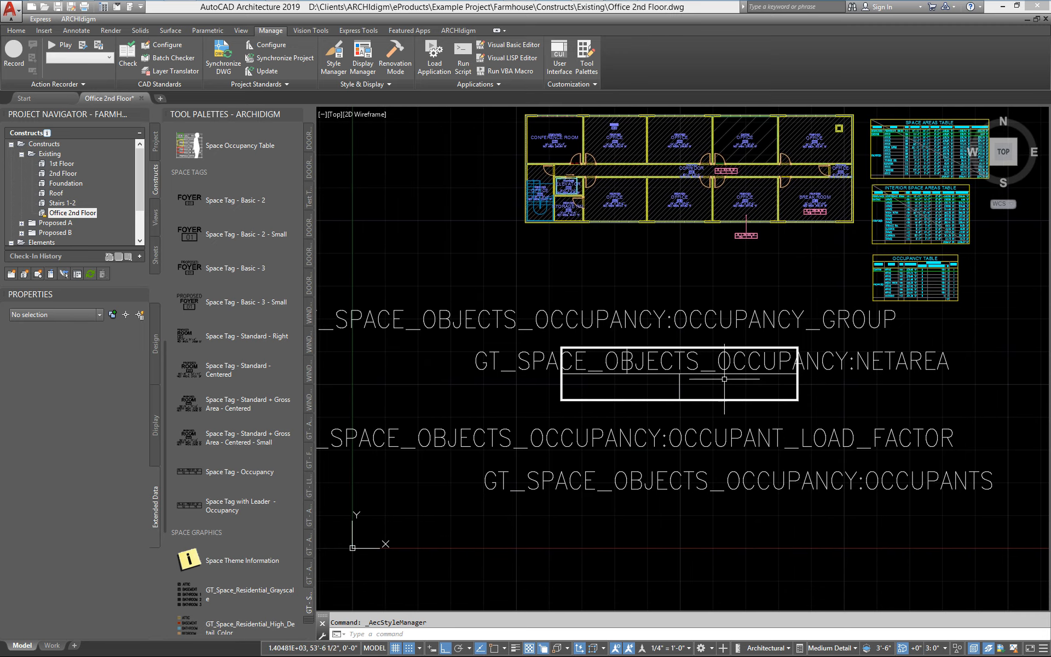
pyautogui.click(528, 365)
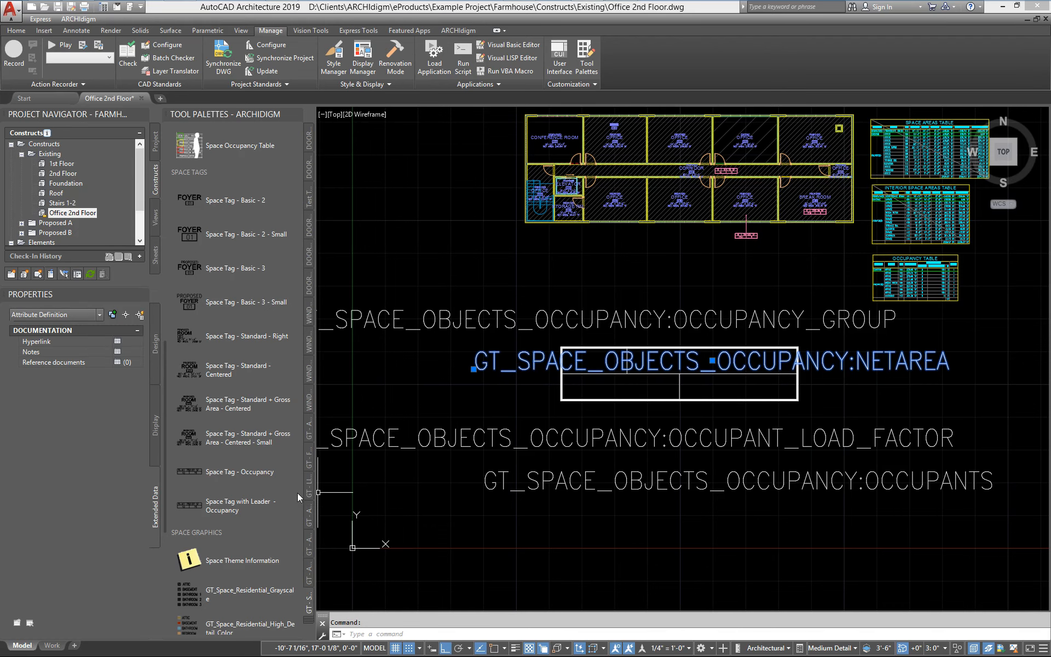
pyautogui.click(155, 351)
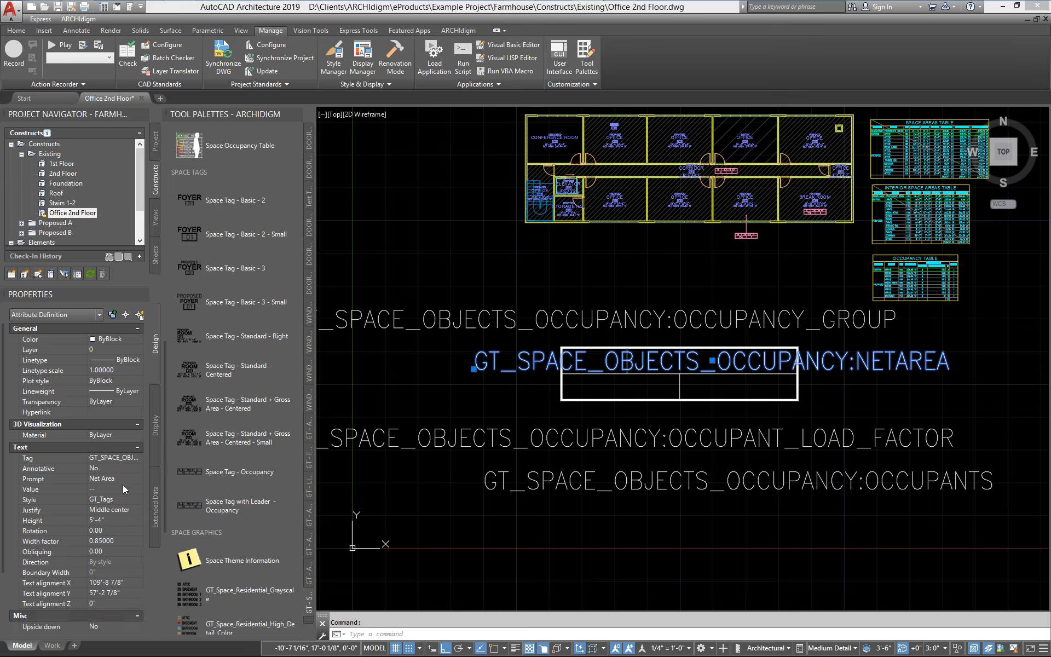
# Examine the occupancy tag with leader placed below the floor plan and compare its fields with the attribute definitions.
pyautogui.click(236, 505)
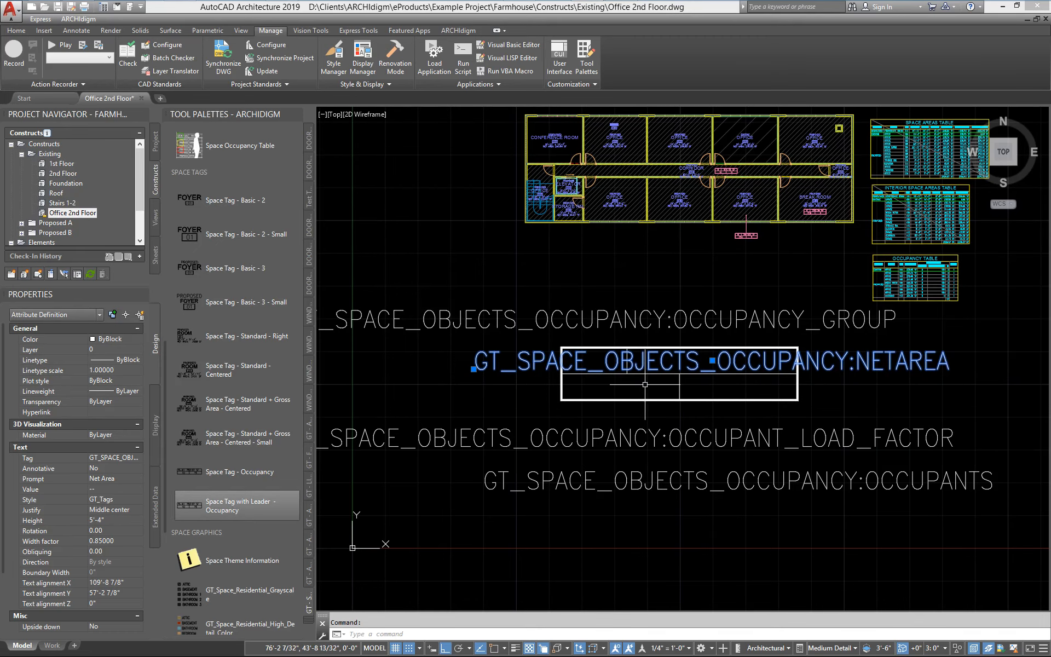
pyautogui.scroll(10, 745, 239)
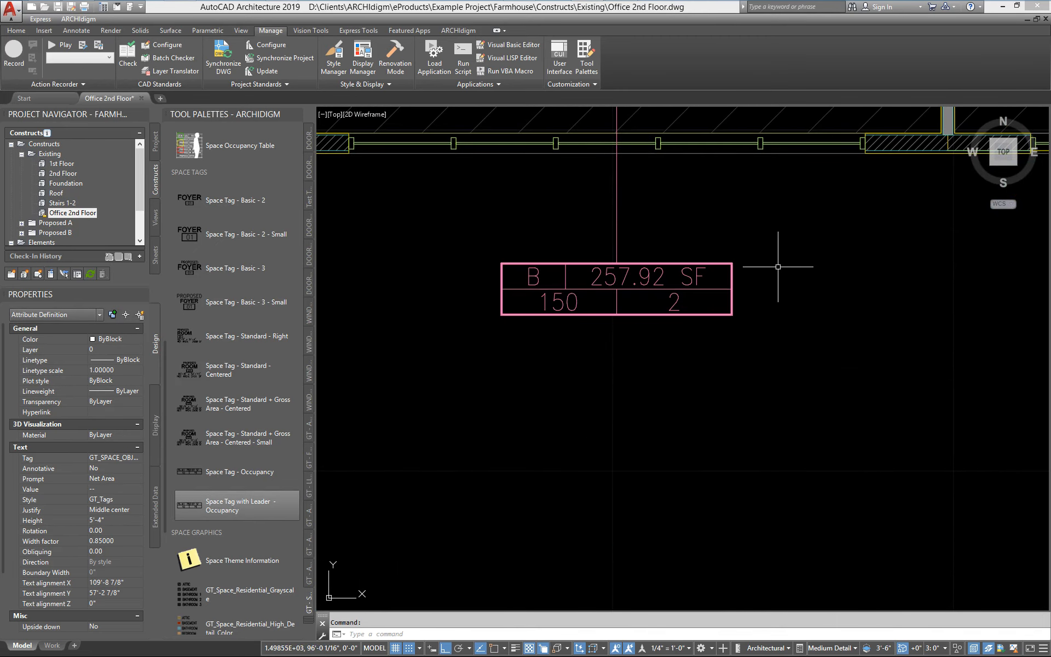
pyautogui.scroll(-5, 633, 376)
pyautogui.scroll(-3, 642, 324)
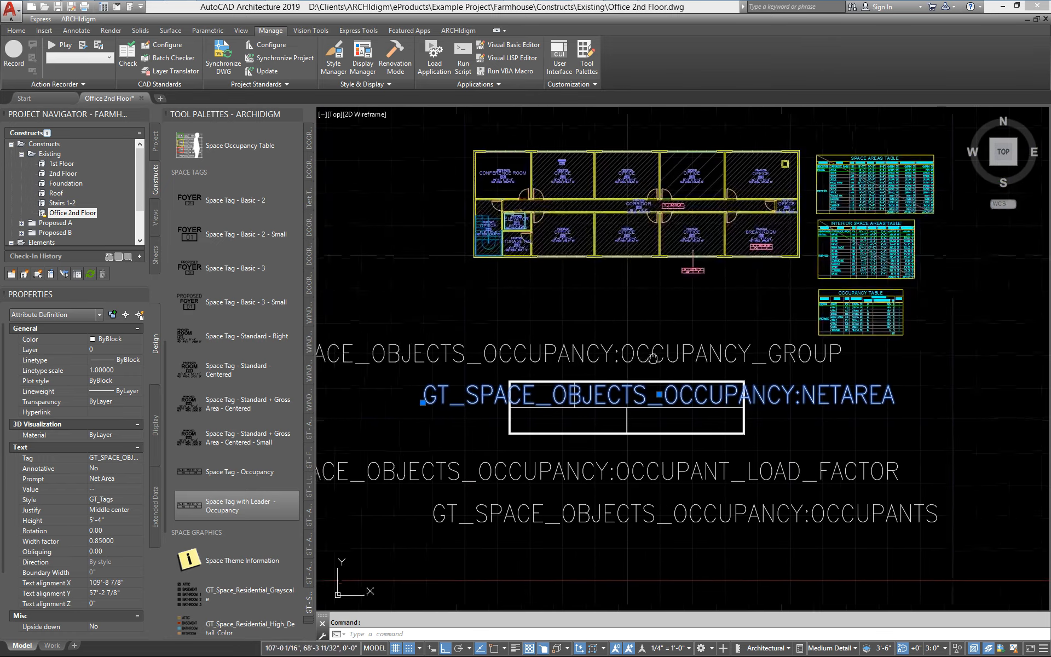